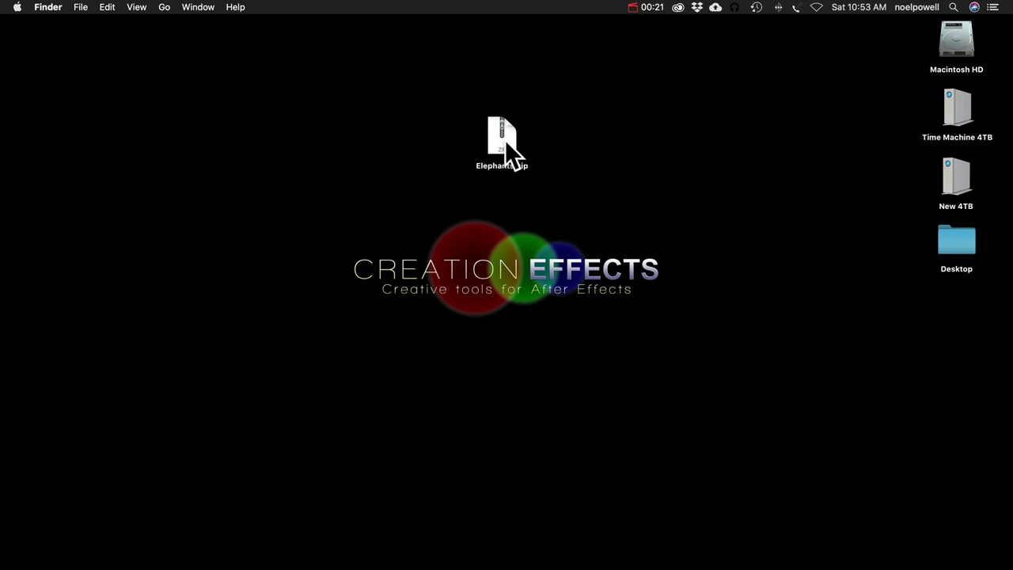
# - Unzip Elephants.zip and open Elephants.aep from the Elephants folder in After Effects
pyautogui.doubleClick(505, 139)
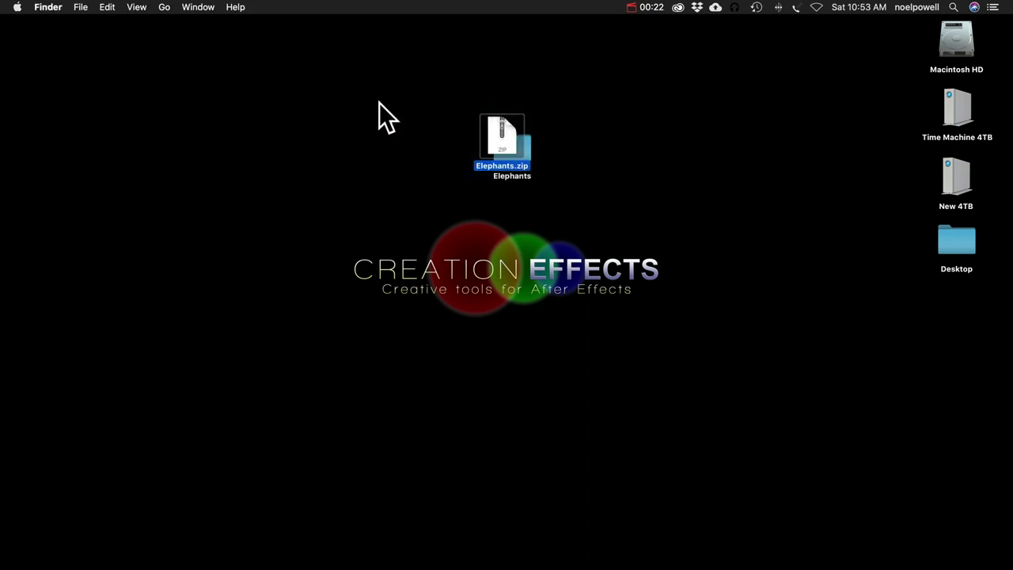
pyautogui.doubleClick(526, 154)
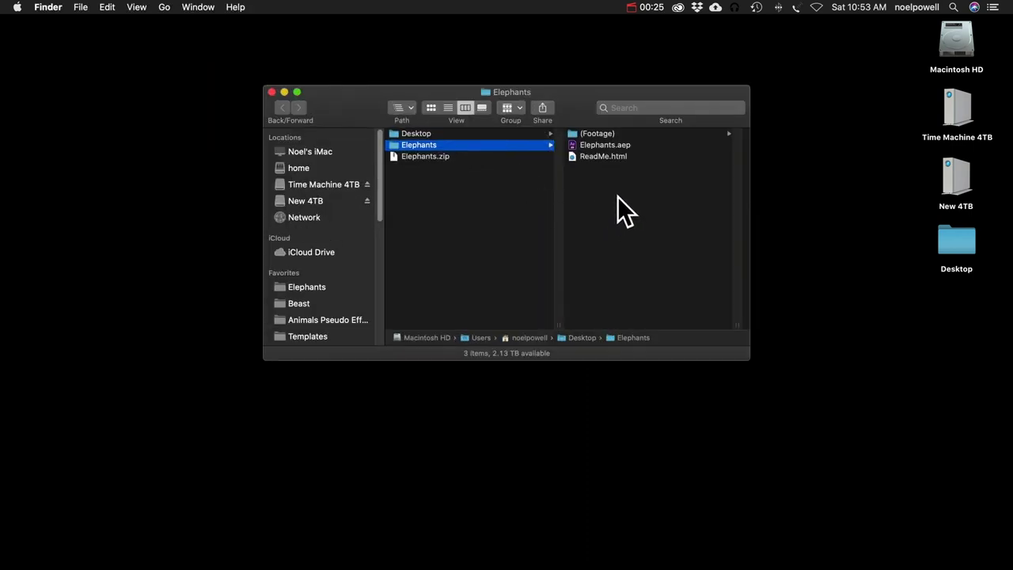
pyautogui.click(601, 147)
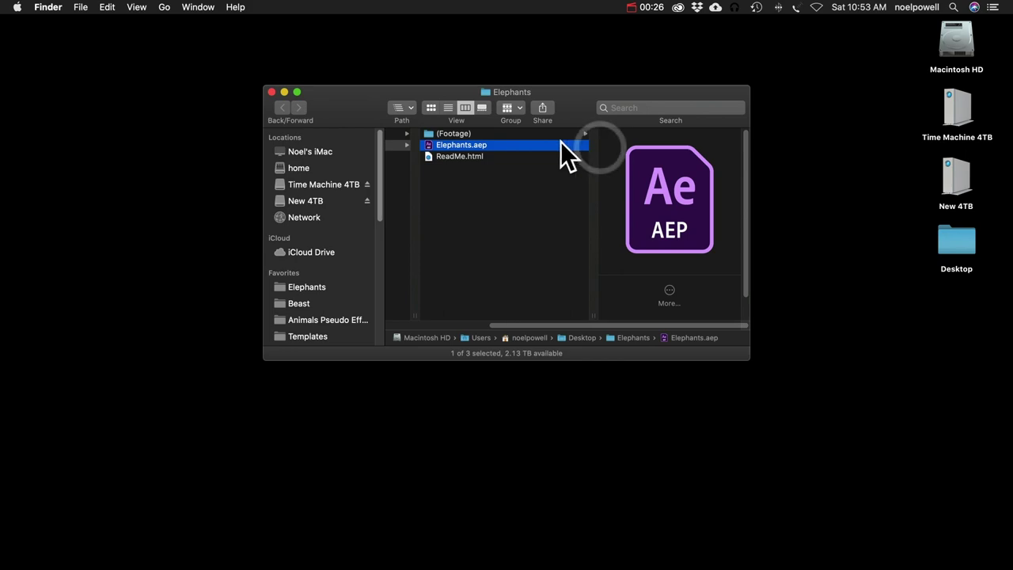
pyautogui.doubleClick(445, 147)
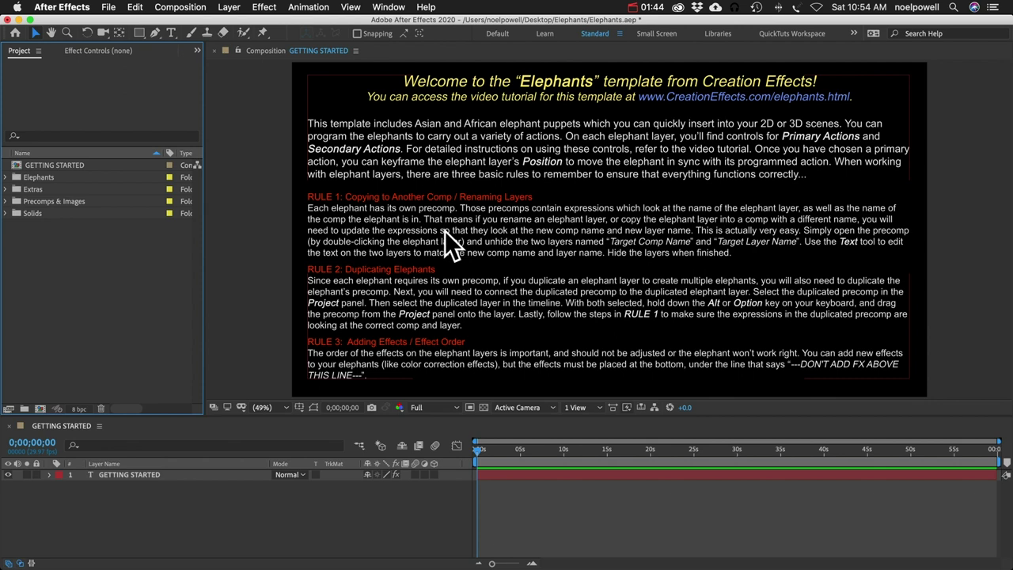
# - Import Elephants.aep from Desktop/Elephants into the project with File > Import > File
pyautogui.click(109, 8)
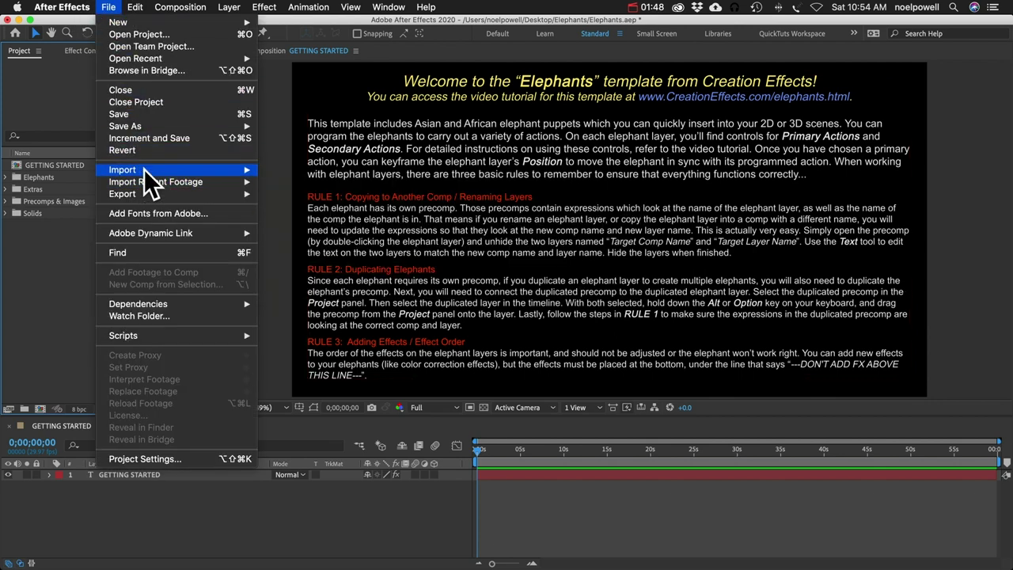
pyautogui.moveTo(144, 169)
pyautogui.click(327, 171)
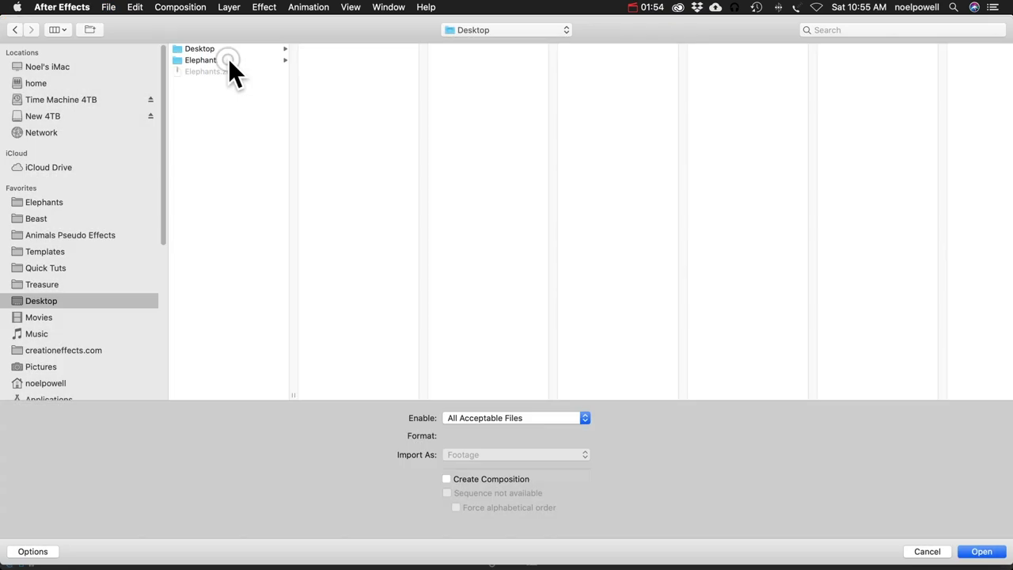
pyautogui.click(228, 60)
pyautogui.click(332, 61)
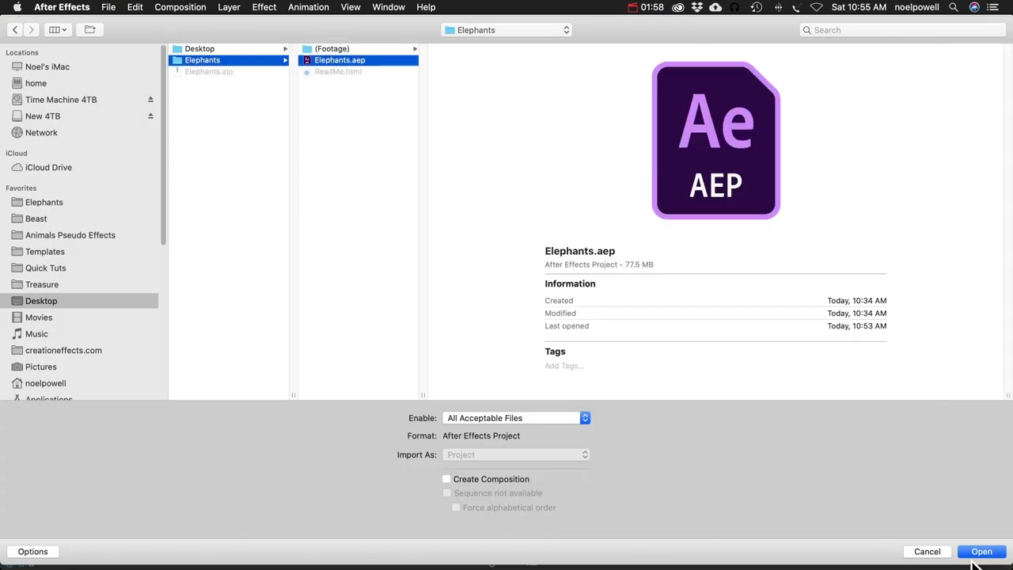
pyautogui.click(999, 552)
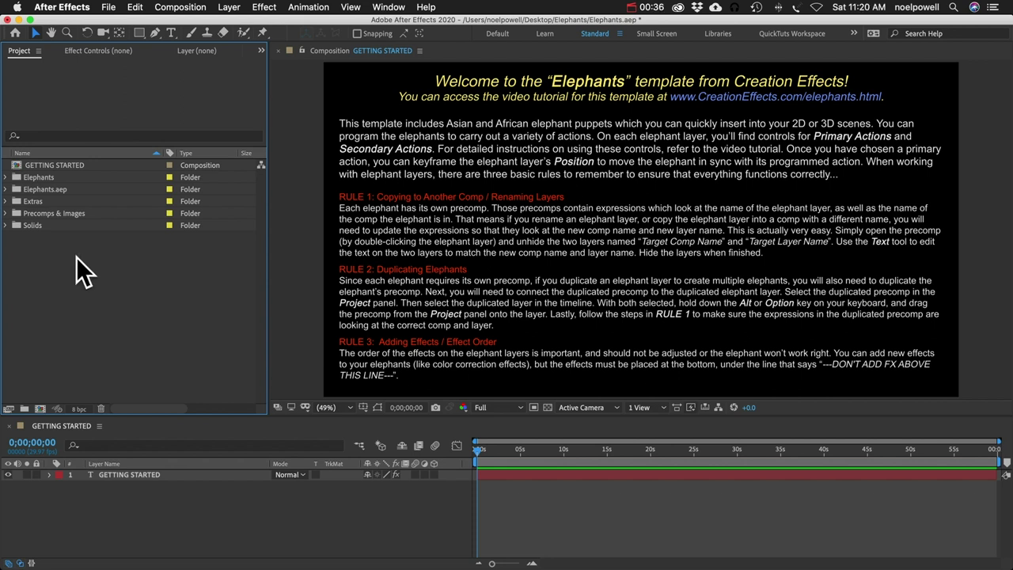
# - Open the Asian Elephant composition, review its 6000 x 3200 settings, and expand the Solids folder
pyautogui.click(5, 177)
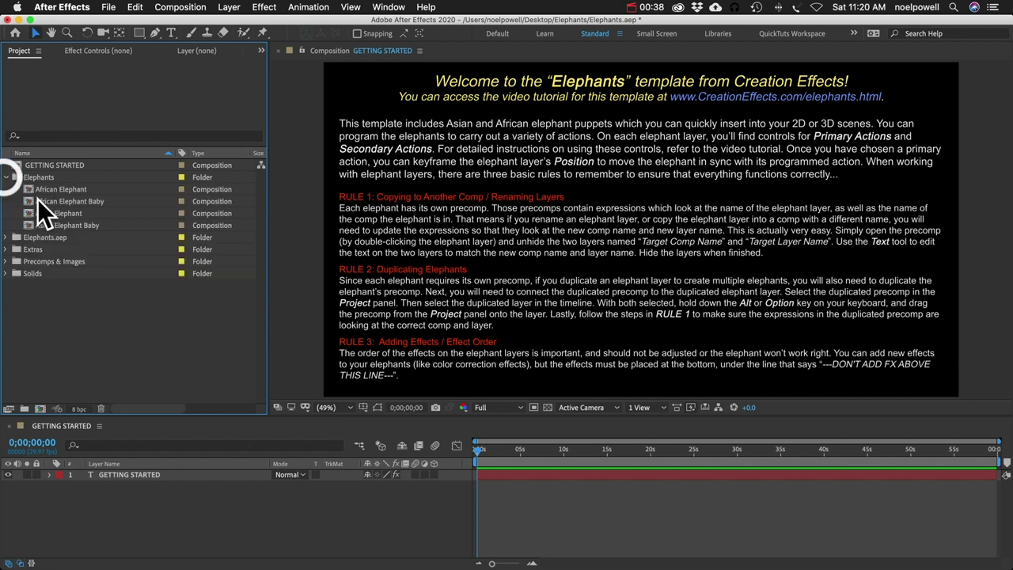
pyautogui.doubleClick(51, 214)
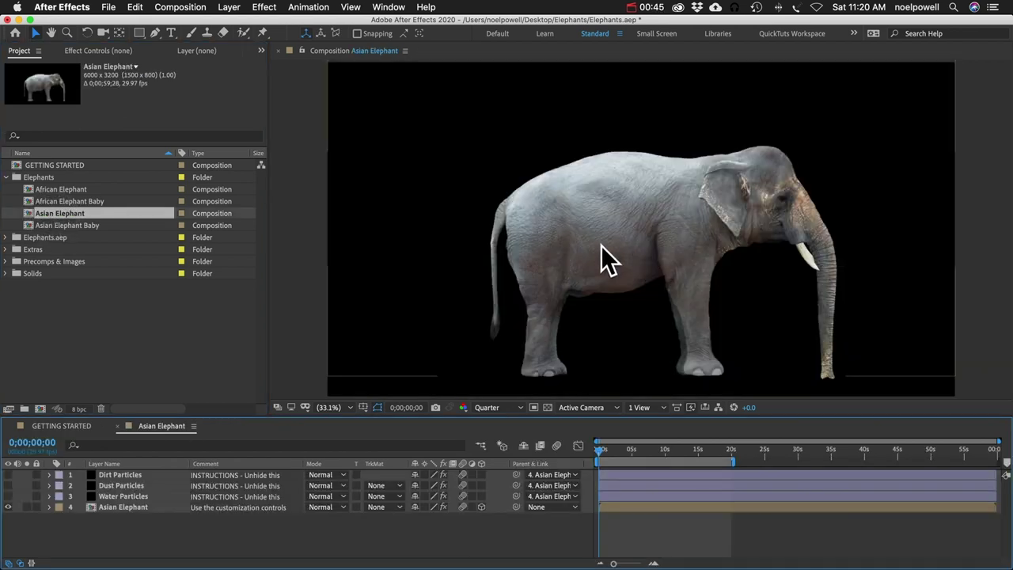
pyautogui.press('super+k')
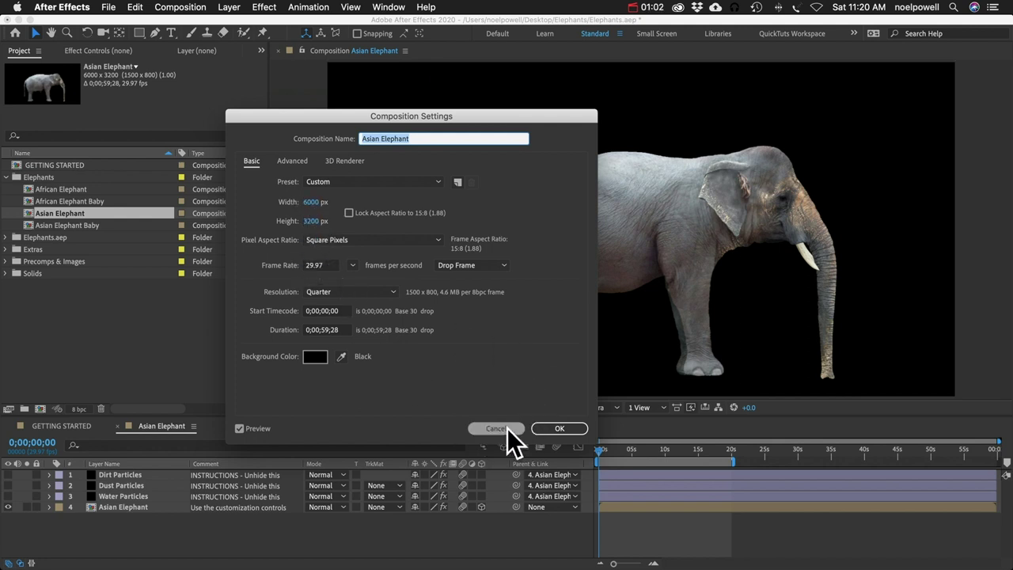
pyautogui.click(506, 430)
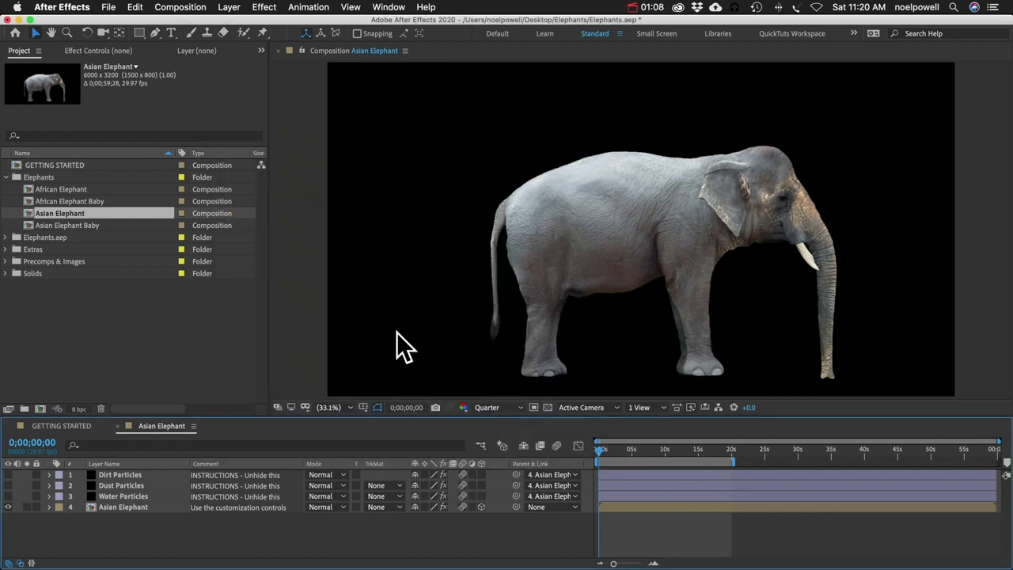
pyautogui.click(63, 307)
pyautogui.click(6, 273)
# - Place africa-4278135.jpg behind the elephant and scale it to 161% to fill the frame
pyautogui.click(52, 307)
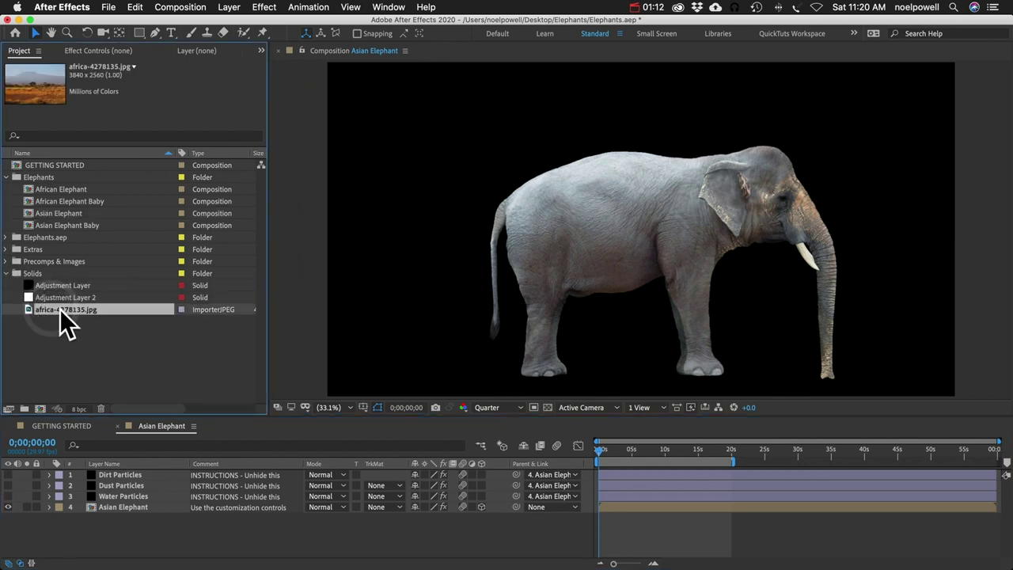
pyautogui.moveTo(59, 308); pyautogui.dragTo(259, 516)
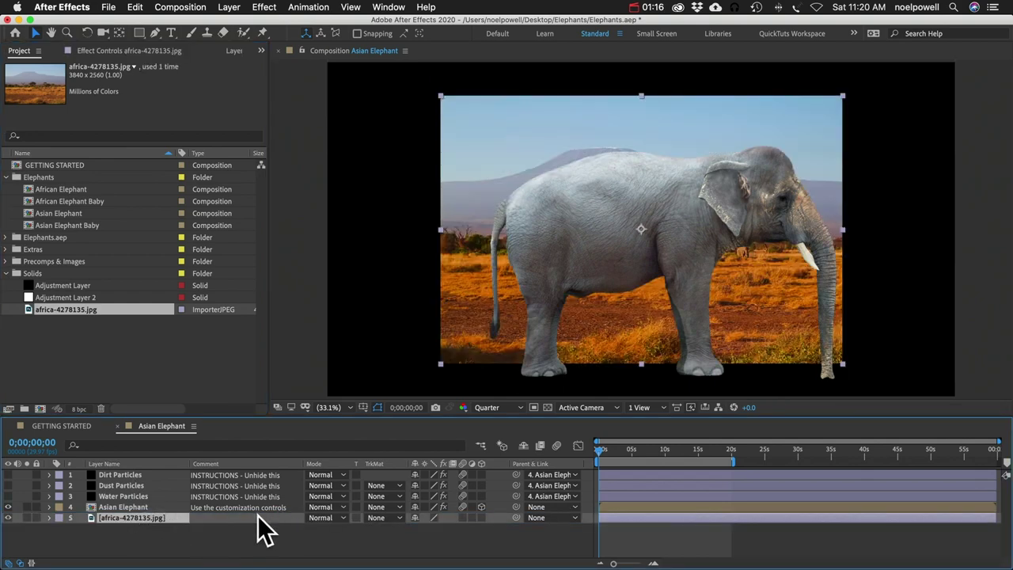
pyautogui.press('s')
pyautogui.moveTo(450, 529); pyautogui.dragTo(476, 534)
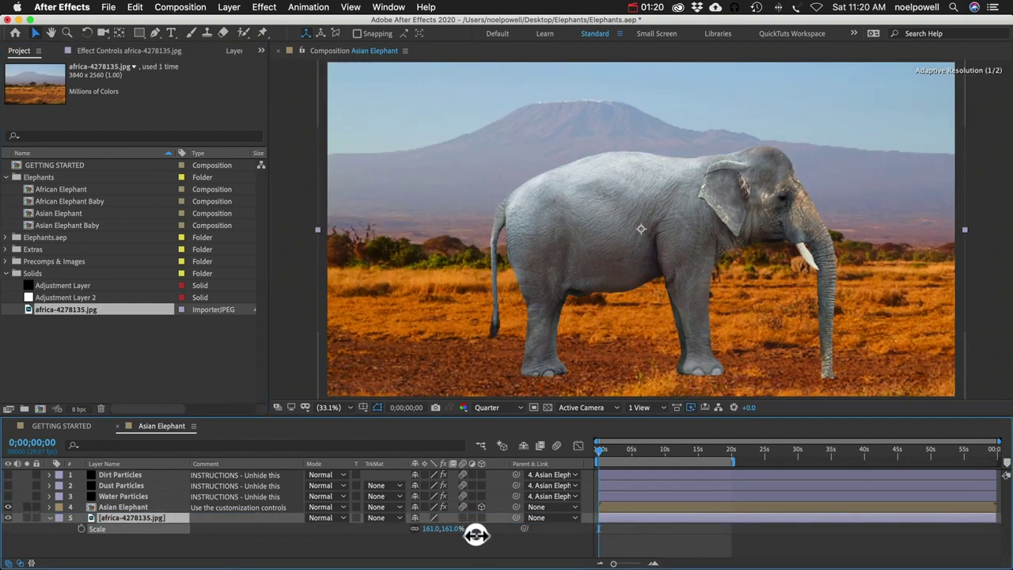
# - Scale the Asian Elephant layer to 67% and move it slightly higher in the scene
pyautogui.click(123, 508)
pyautogui.moveTo(642, 358); pyautogui.dragTo(640, 335)
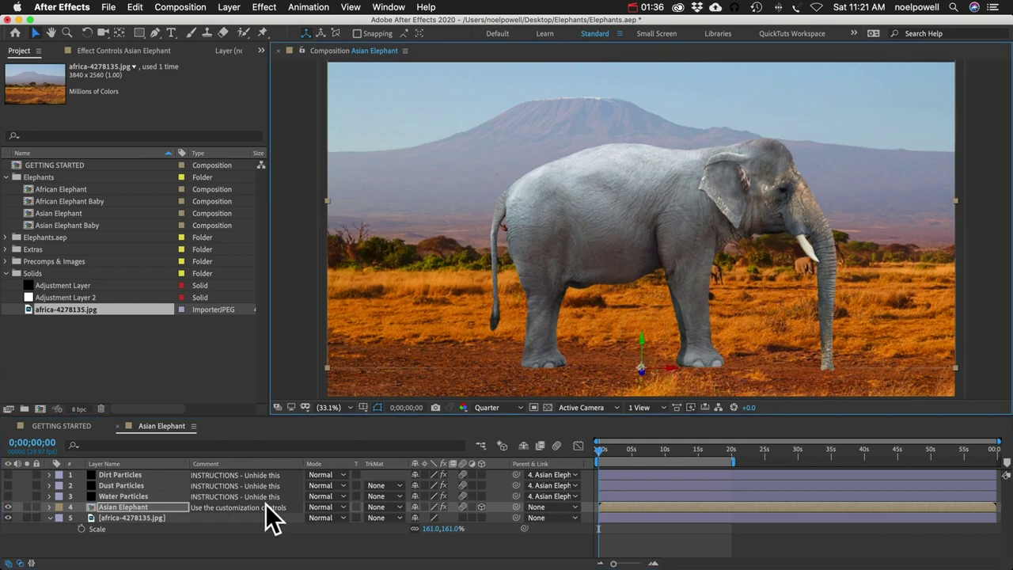
pyautogui.press('s')
pyautogui.moveTo(433, 519); pyautogui.dragTo(406, 517)
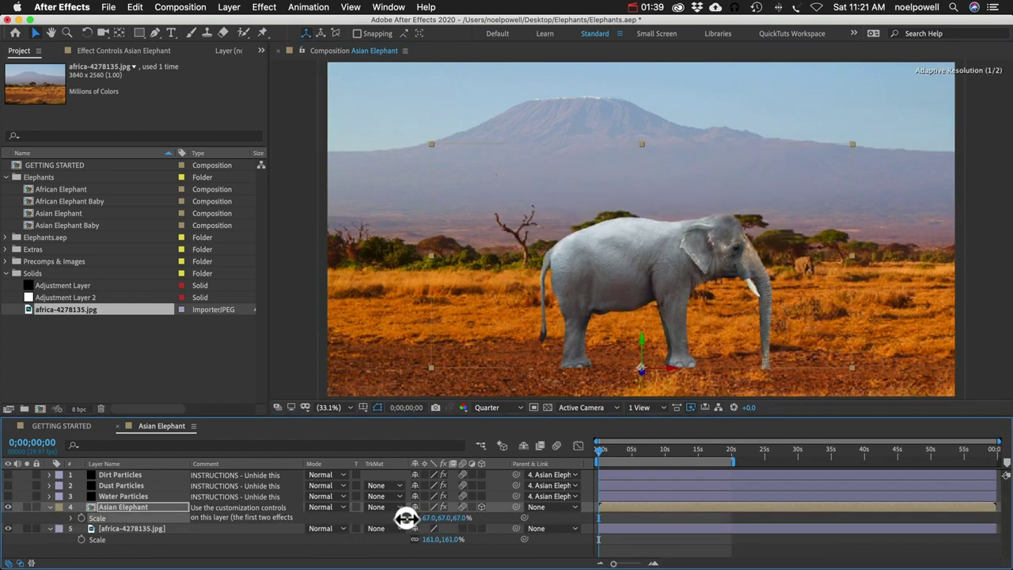
pyautogui.moveTo(674, 357); pyautogui.dragTo(673, 353)
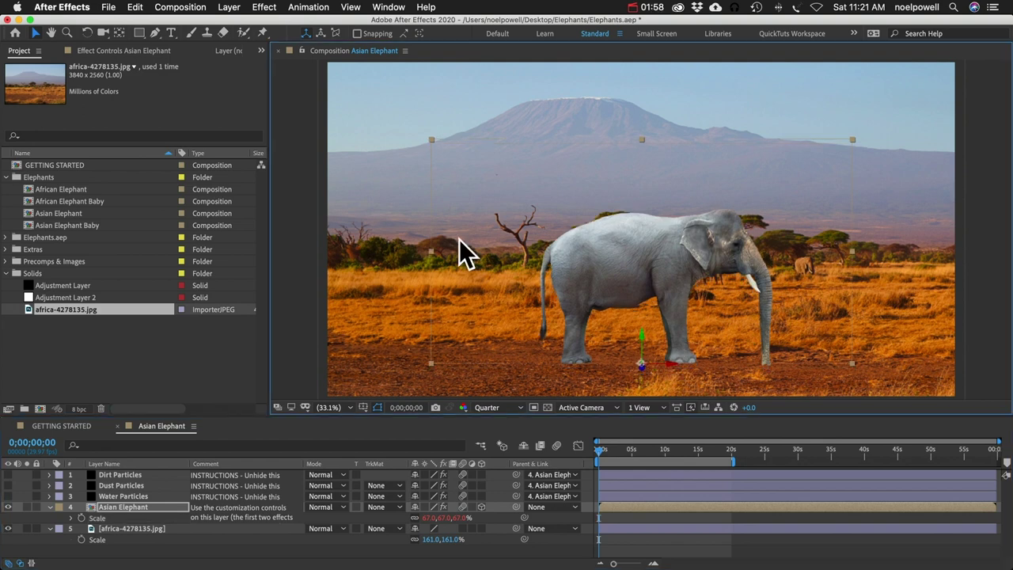
pyautogui.click(102, 49)
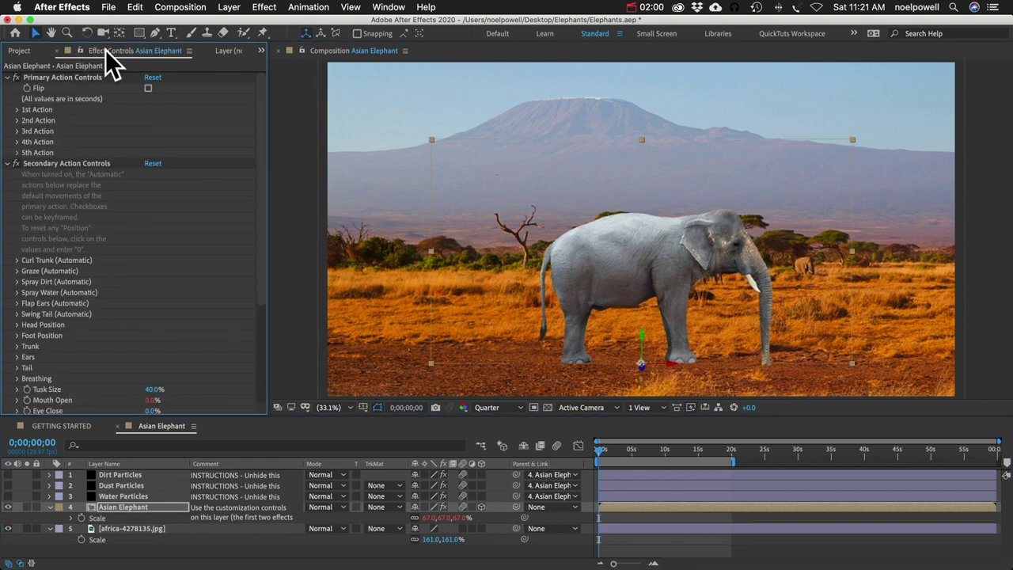
# - Set the Asian Elephant's 1st Action to Walk with a 10-second duration and preview it
pyautogui.click(125, 506)
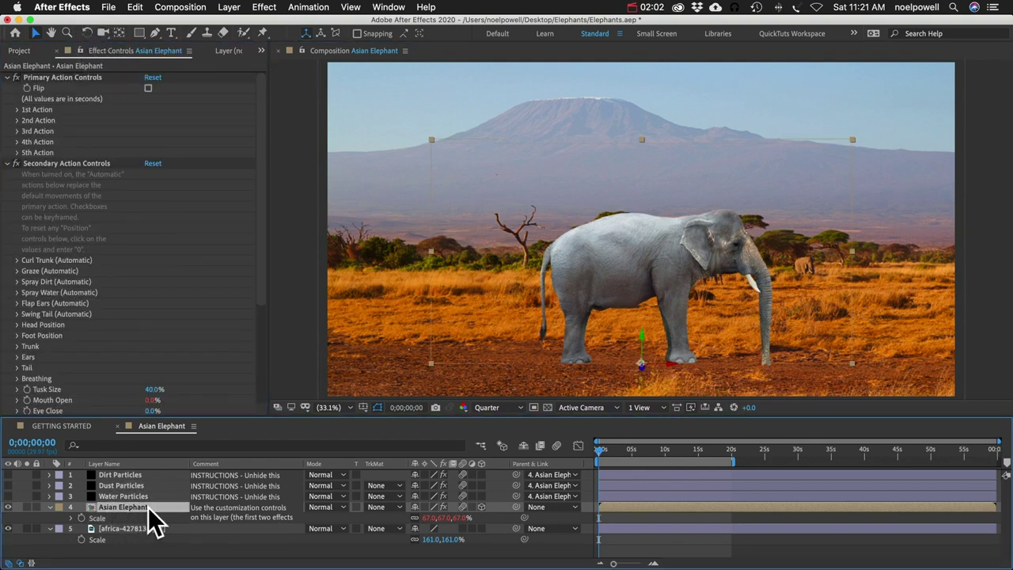
pyautogui.scroll(-5, 108, 268)
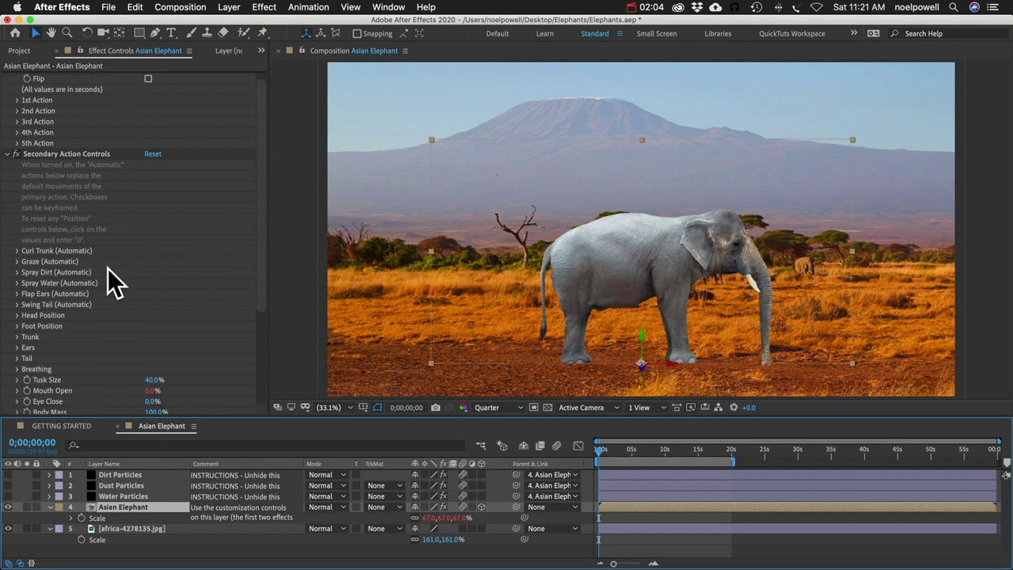
pyautogui.scroll(5, 99, 171)
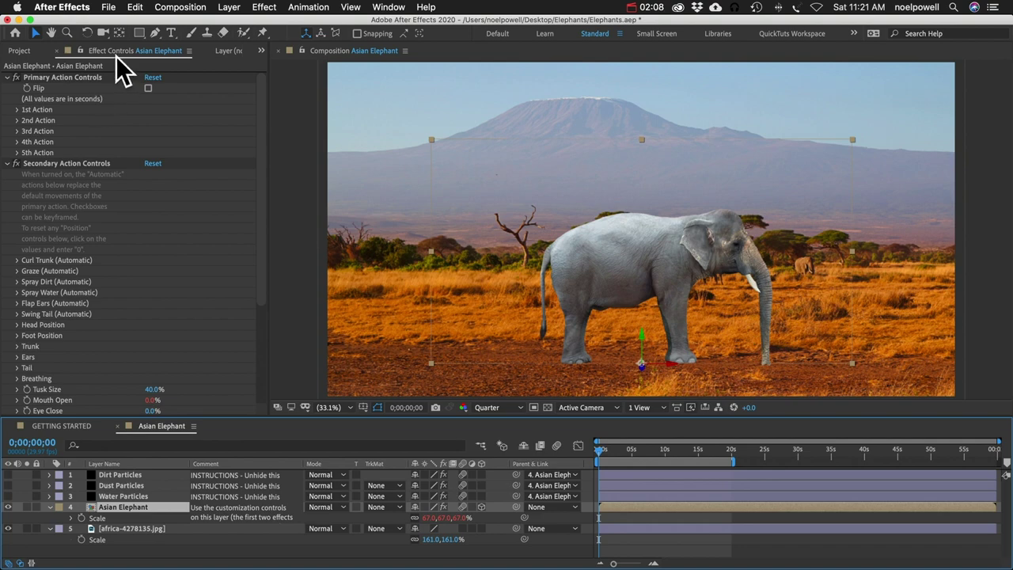
pyautogui.click(388, 7)
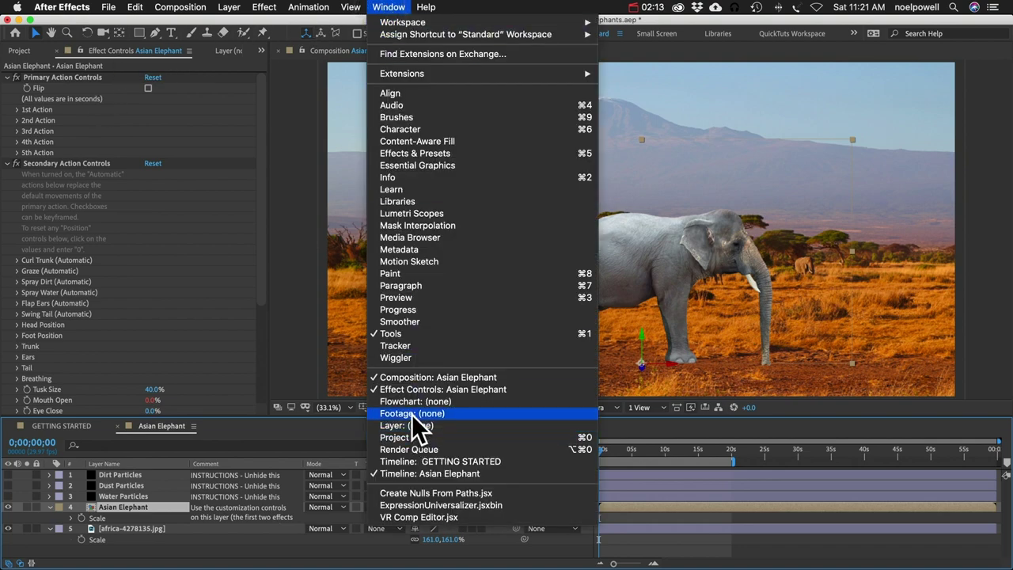
pyautogui.click(87, 210)
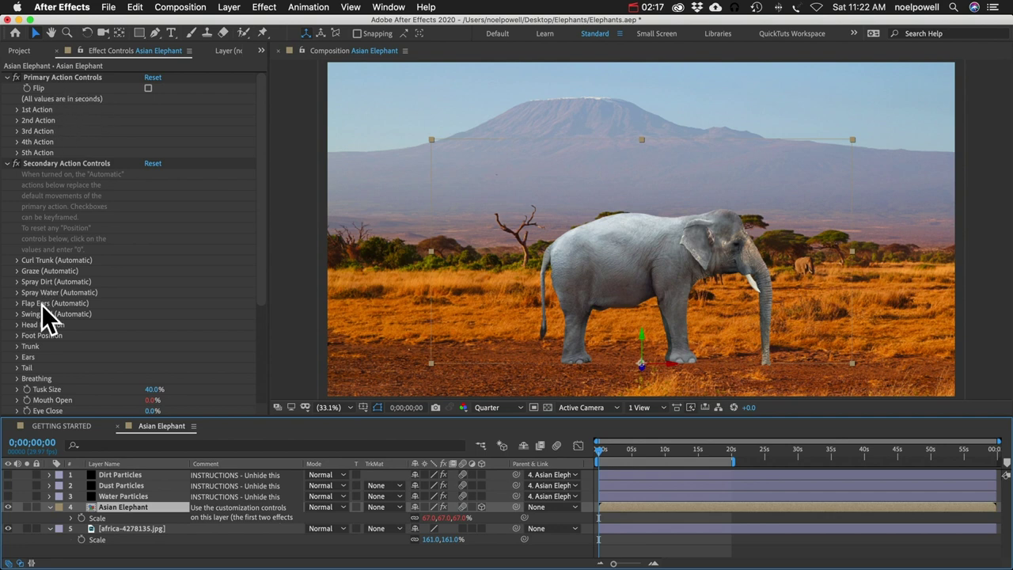
pyautogui.click(18, 109)
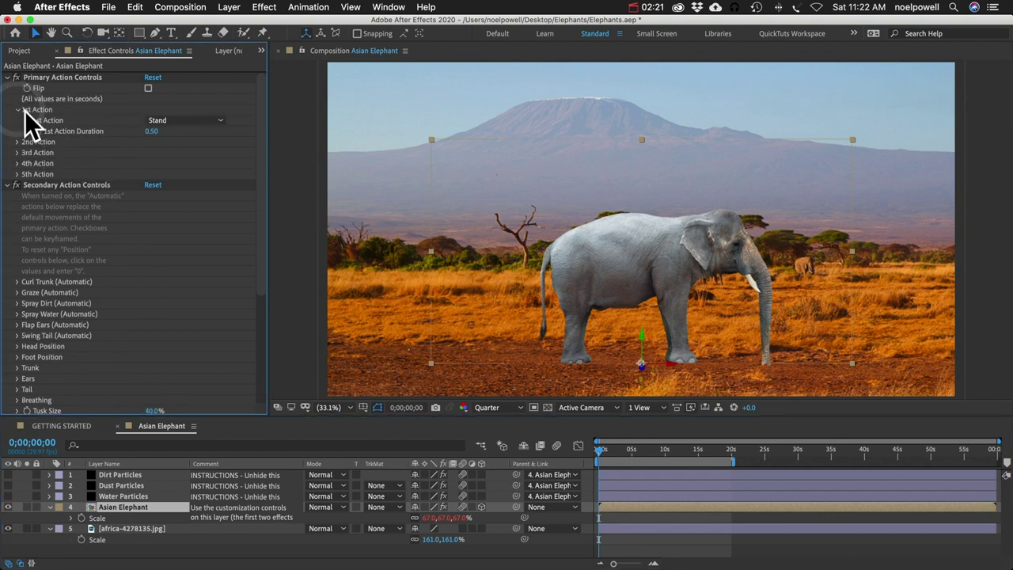
pyautogui.click(170, 120)
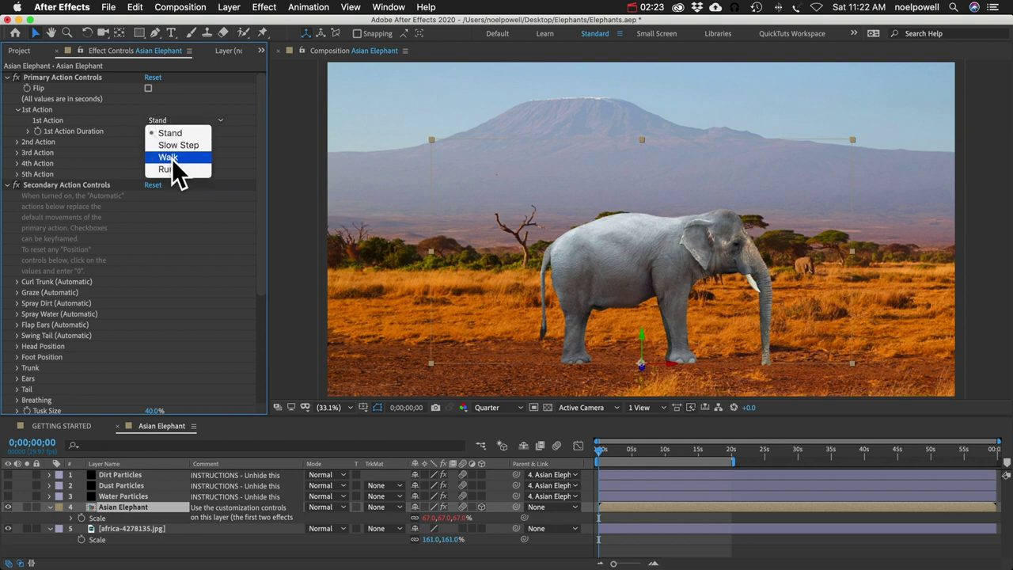
pyautogui.click(172, 156)
pyautogui.click(151, 130)
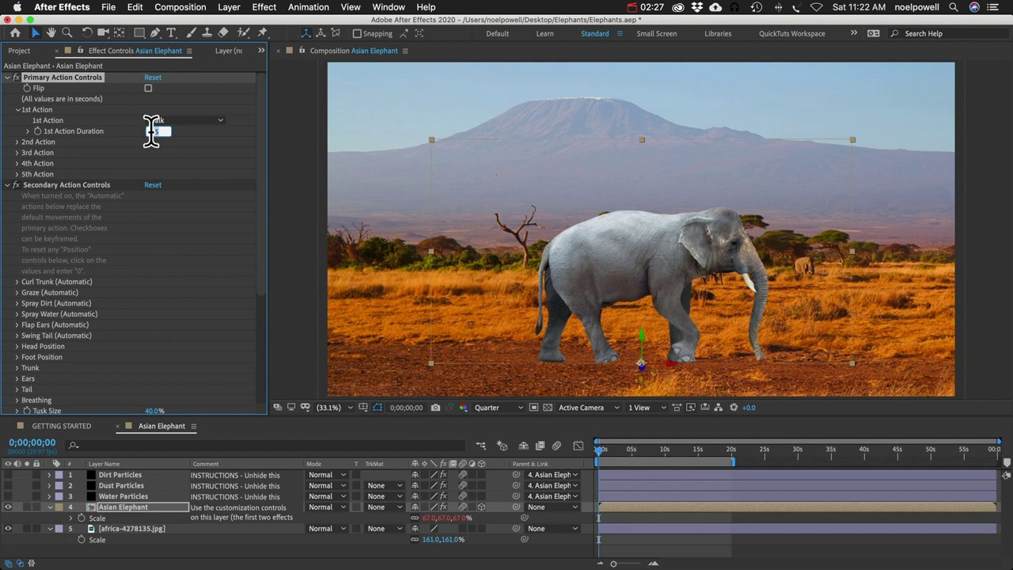
pyautogui.write('10')
pyautogui.press('Return')
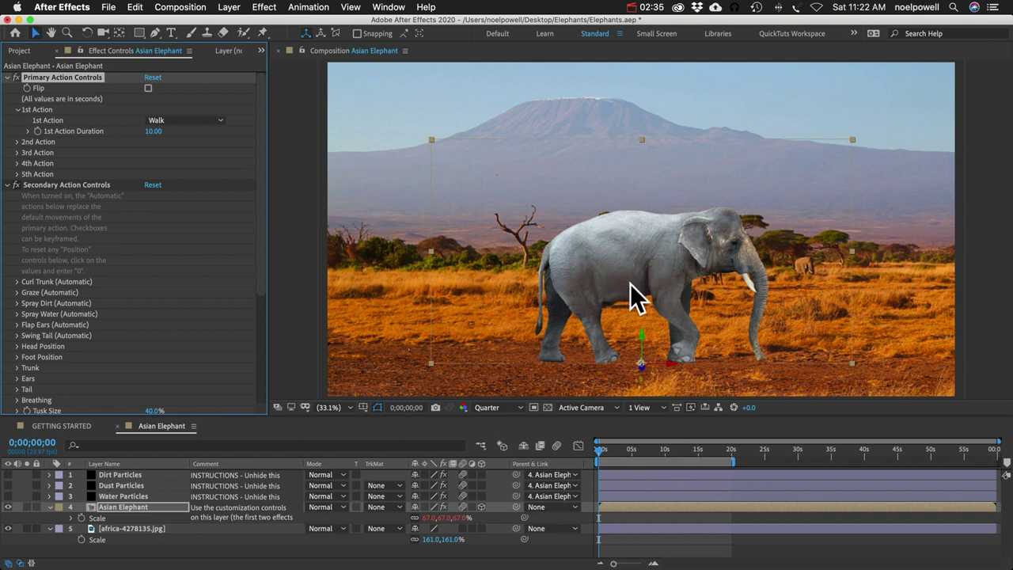
pyautogui.press('space')
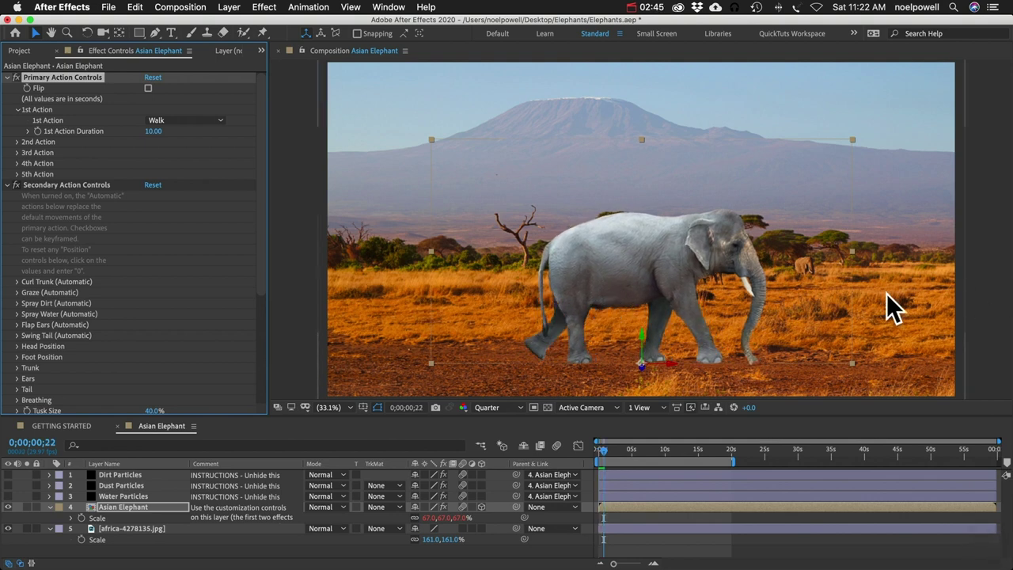
# - Keyframe the elephant's Position from the left at 0s to the right at 3;13
pyautogui.click(123, 507)
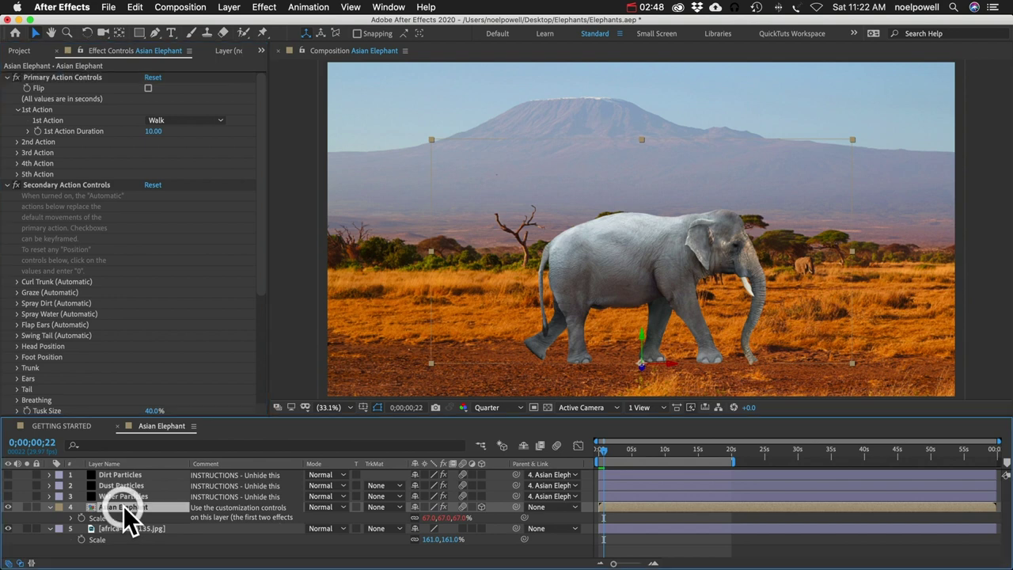
pyautogui.press('p')
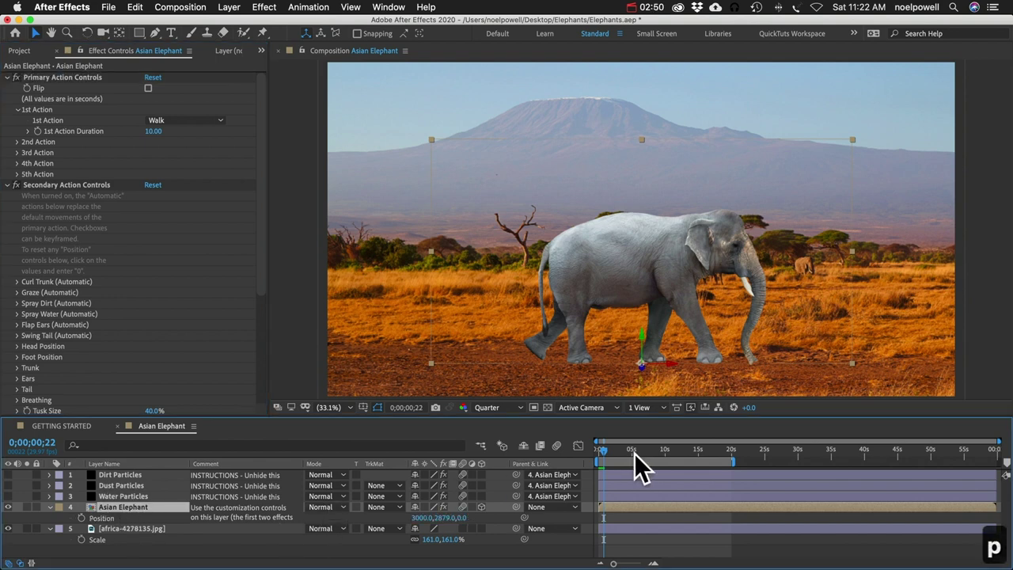
pyautogui.press('Home')
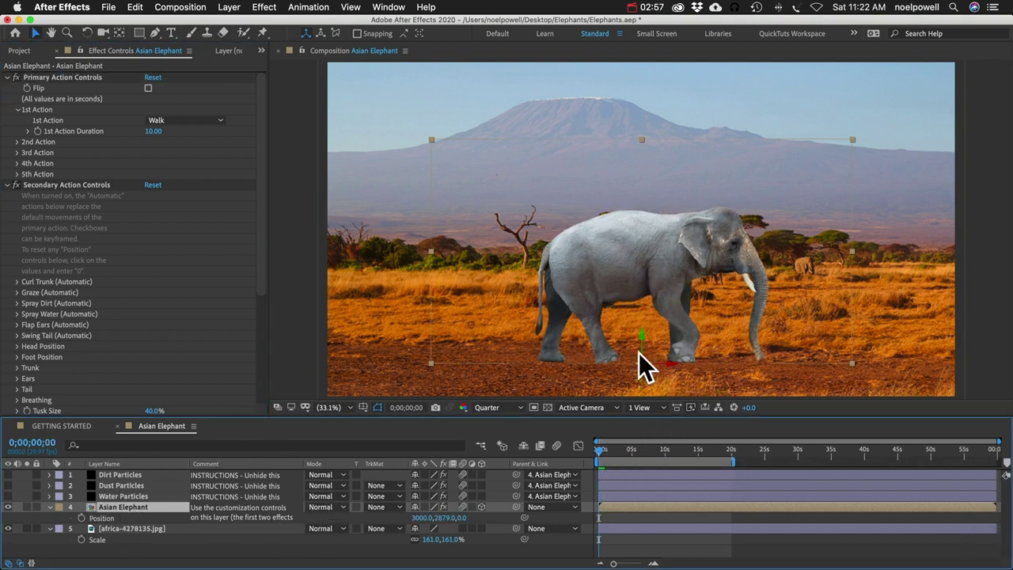
pyautogui.moveTo(676, 366); pyautogui.dragTo(514, 353)
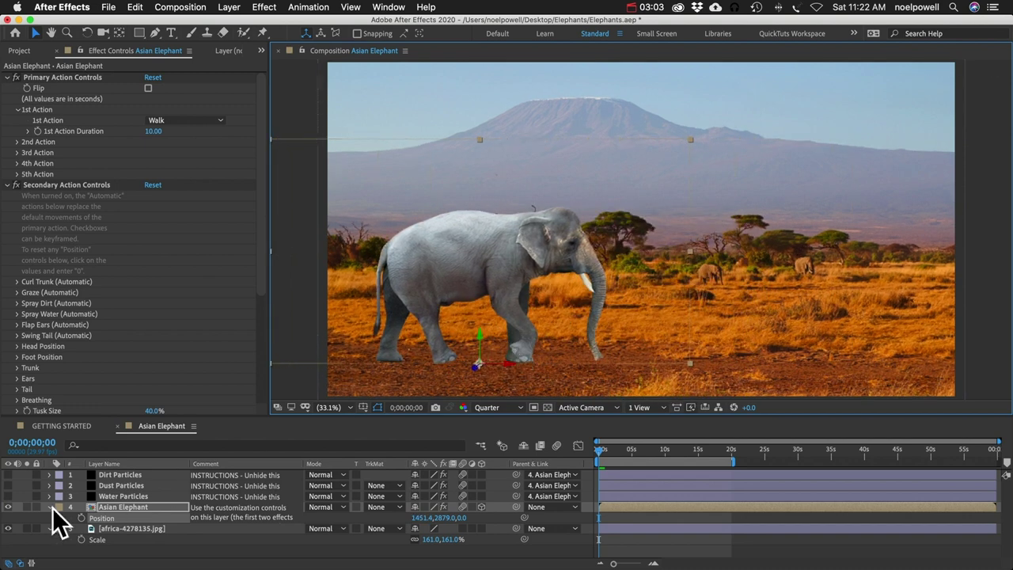
pyautogui.click(81, 517)
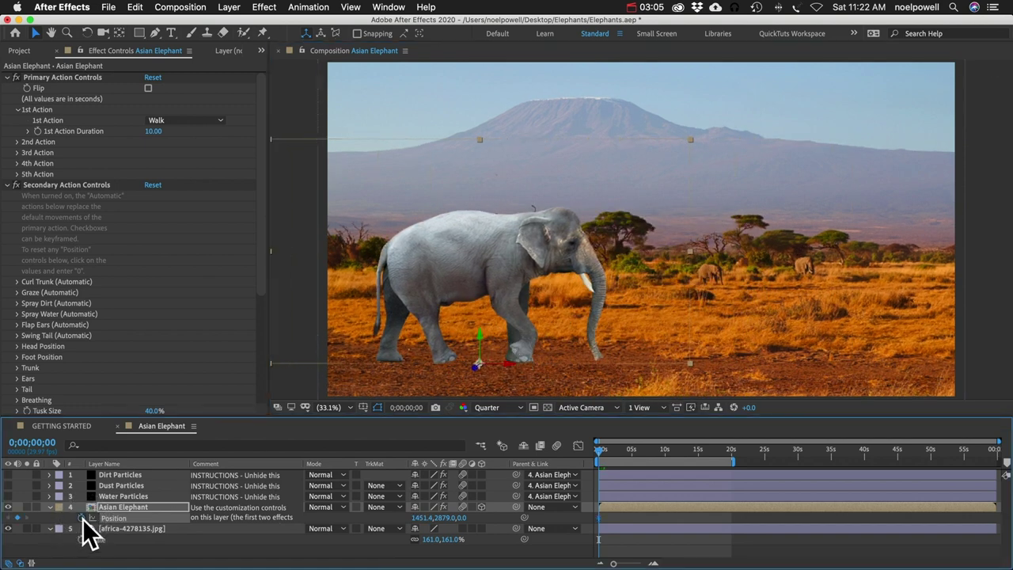
pyautogui.click(622, 451)
pyautogui.moveTo(513, 366); pyautogui.dragTo(813, 370)
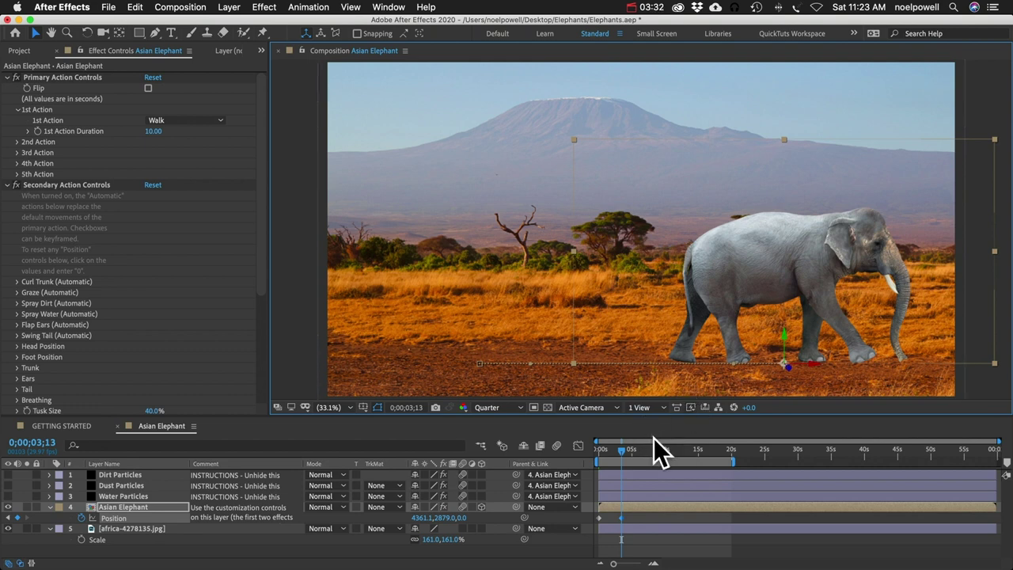
# - Retime the end Position keyframe later, preview the walk, and make the background photo 2D
pyautogui.press('Home')
pyautogui.press('space')
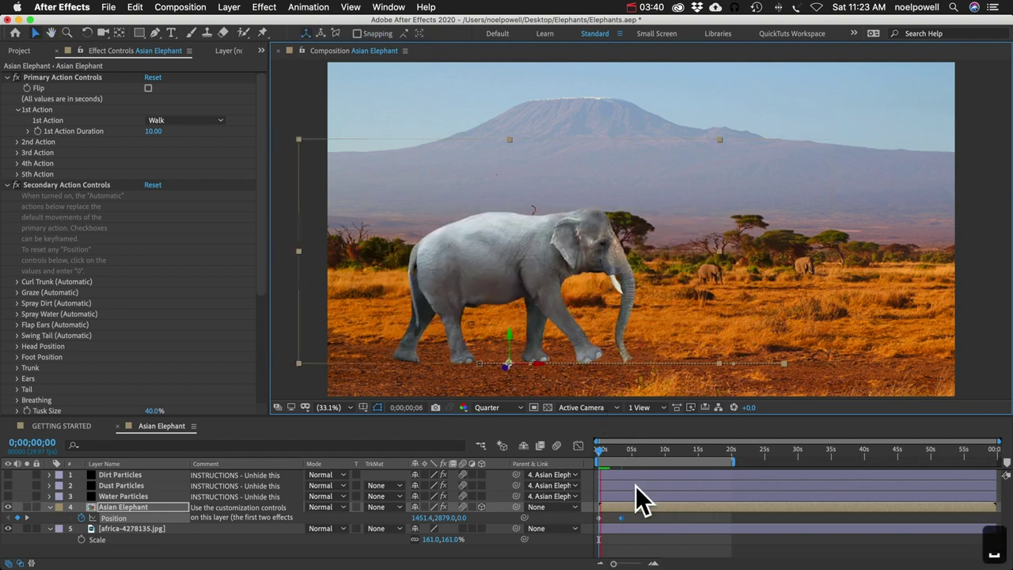
pyautogui.press('space')
pyautogui.moveTo(623, 518); pyautogui.dragTo(651, 518)
pyautogui.moveTo(602, 450); pyautogui.dragTo(599, 450)
pyautogui.press('space')
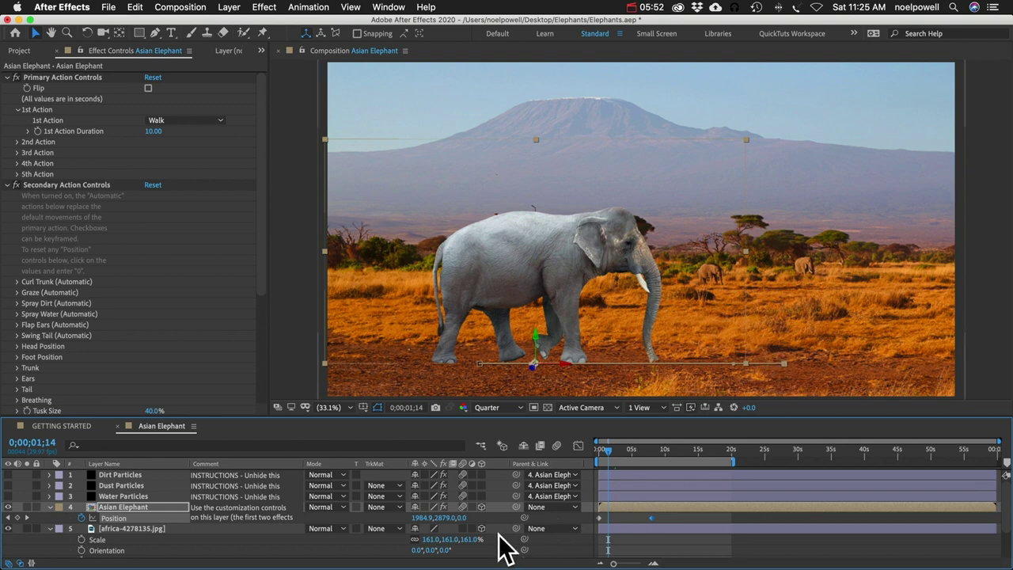
pyautogui.click(482, 528)
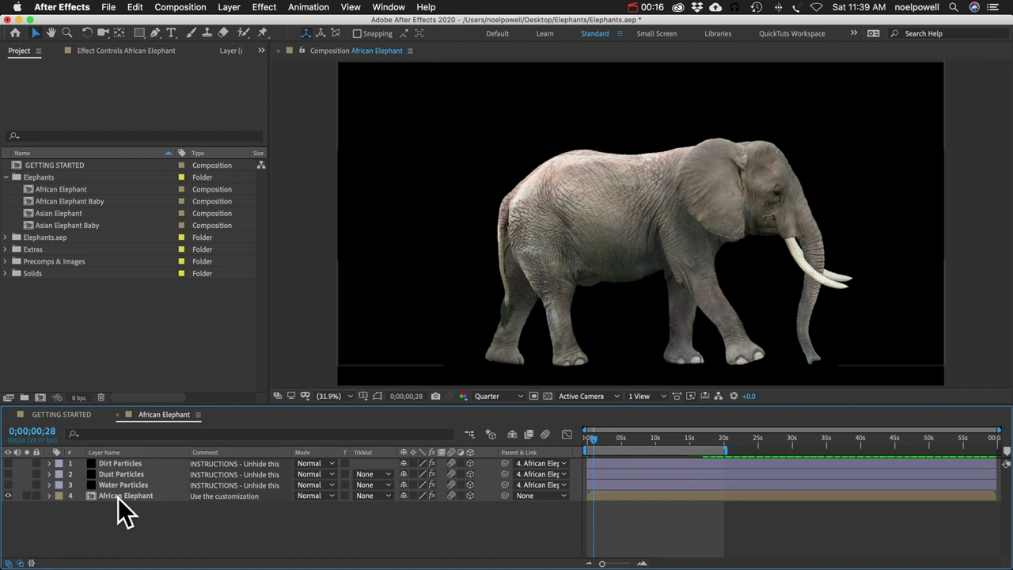
# - Reveal the African Elephant layer's Puppet Effect (Main) pins in Effect Controls
pyautogui.click(112, 496)
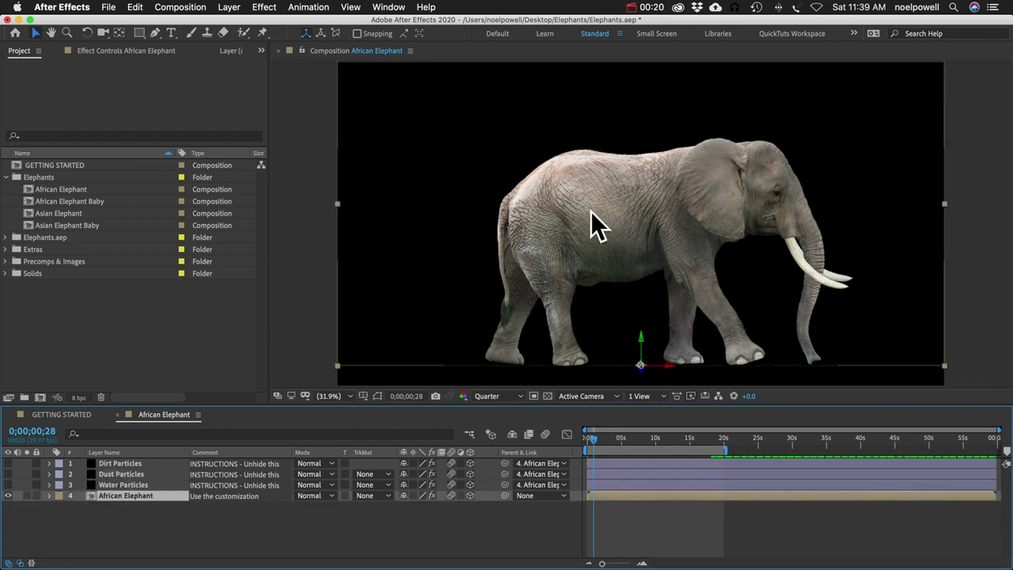
pyautogui.click(89, 51)
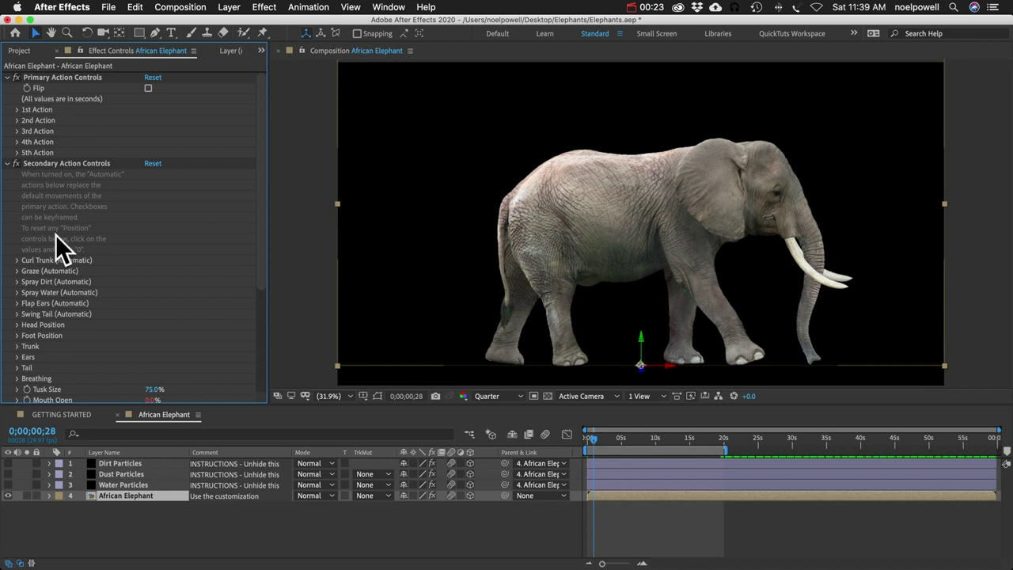
pyautogui.scroll(-5, 62, 312)
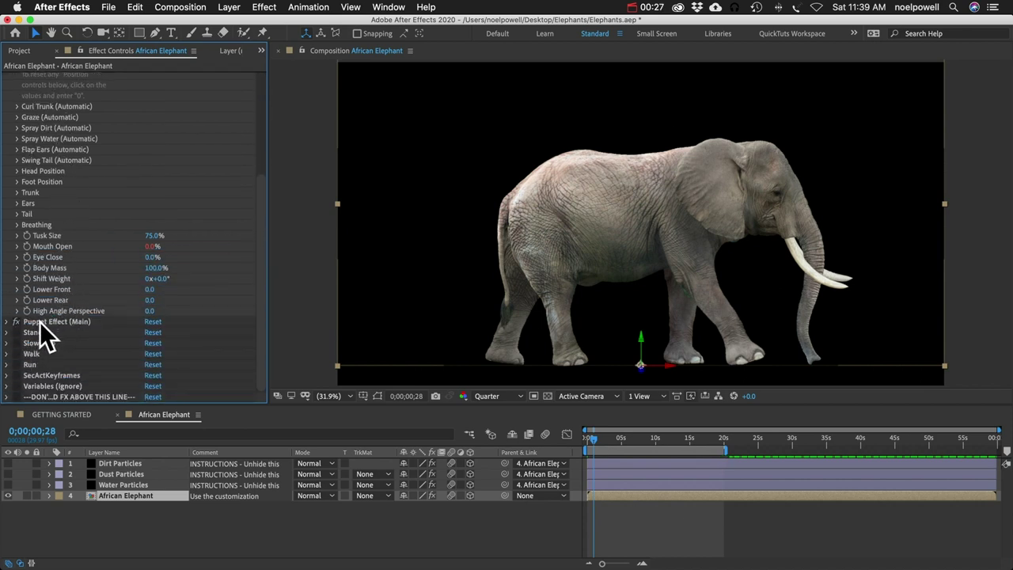
pyautogui.click(39, 322)
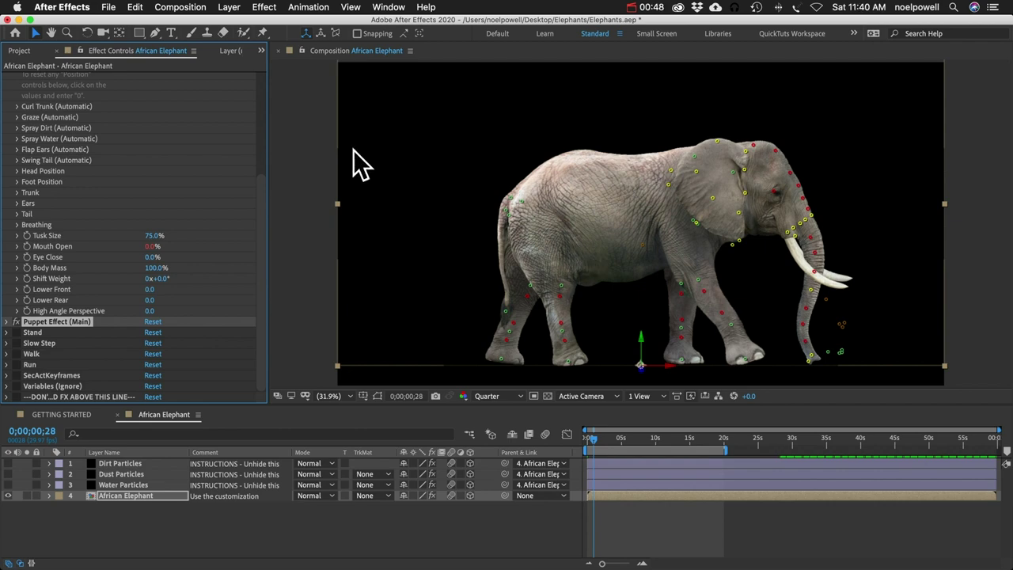
pyautogui.click(190, 7)
# - Create the 4K Comp 1 and add African-Elephant-Body.png from Precomps & Images > African Elephant > Images
pyautogui.click(189, 23)
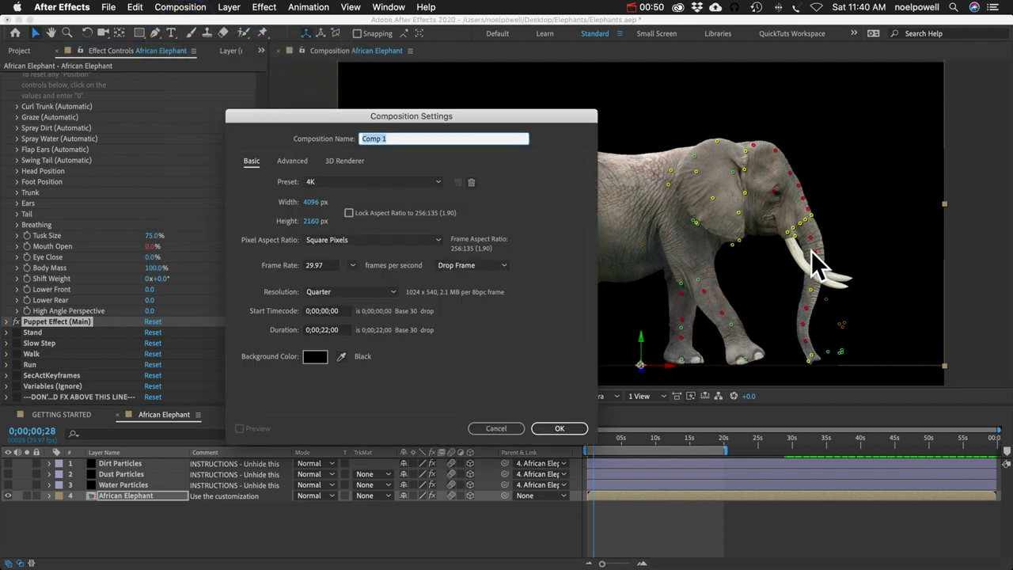
pyautogui.click(571, 431)
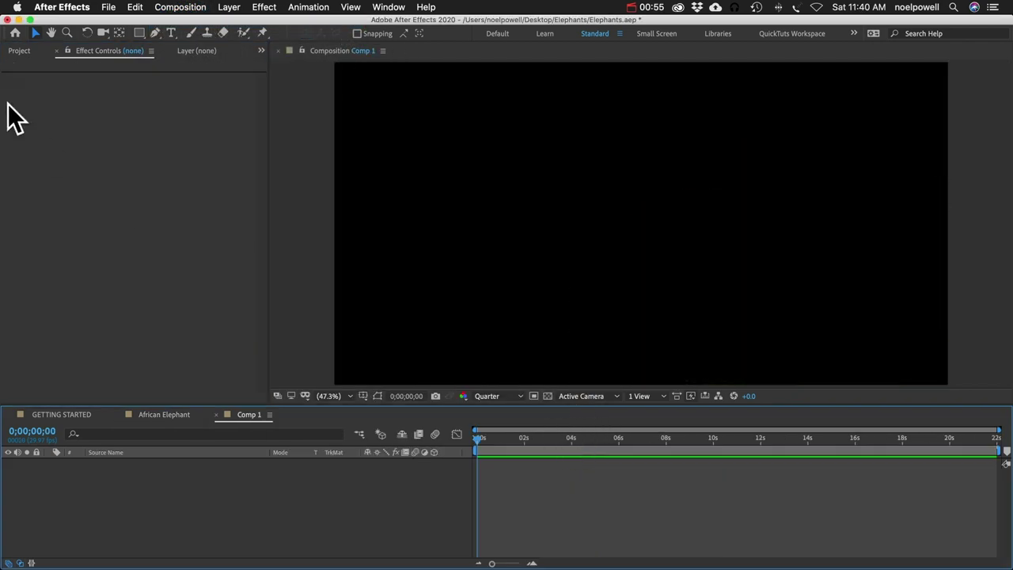
pyautogui.click(18, 50)
pyautogui.click(7, 273)
pyautogui.click(17, 285)
pyautogui.click(30, 321)
pyautogui.moveTo(83, 246); pyautogui.dragTo(136, 467)
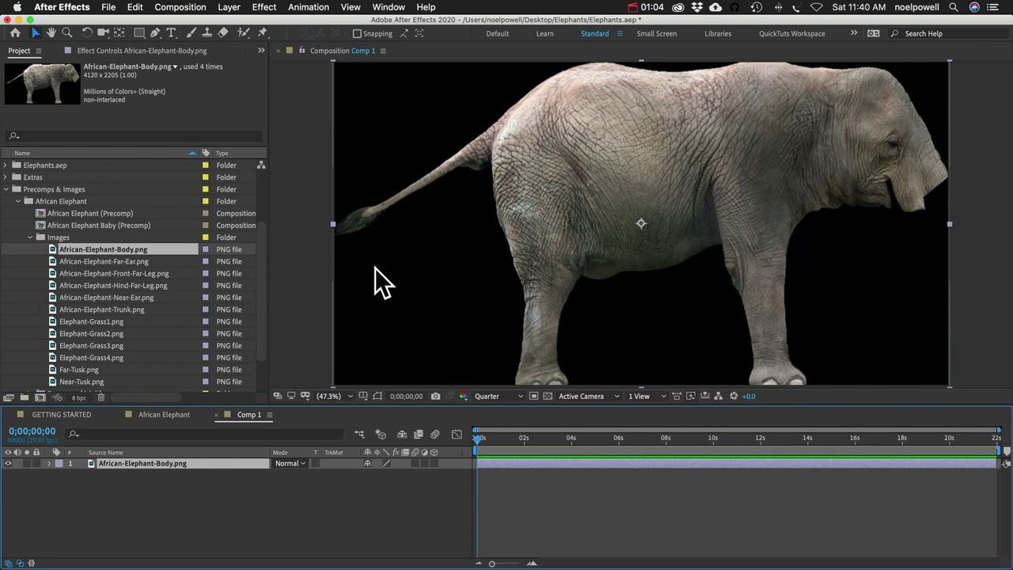
# - Place puppet pins on the body's hip, both feet, back and head, then drag the head down
pyautogui.click(263, 32)
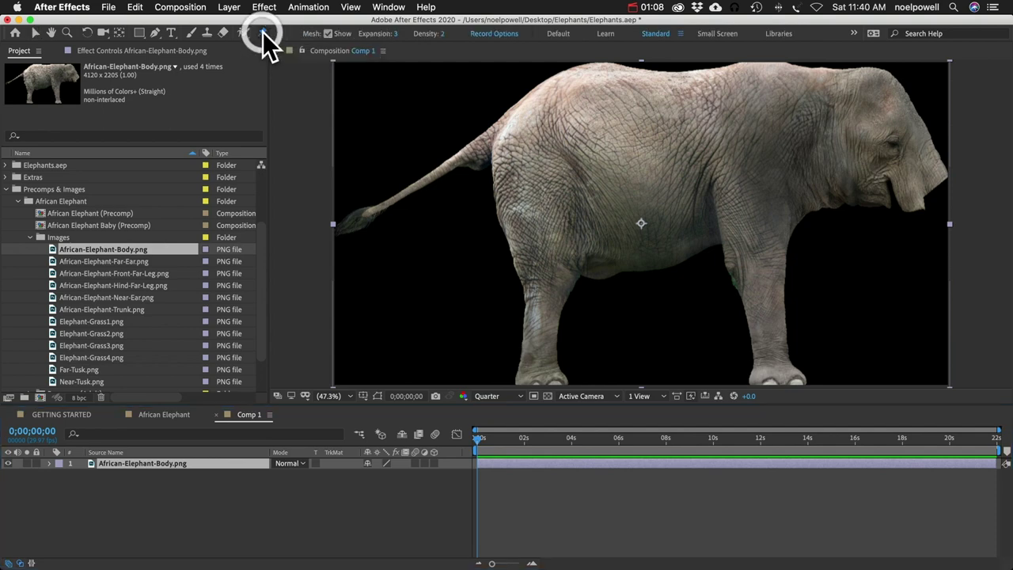
pyautogui.click(521, 136)
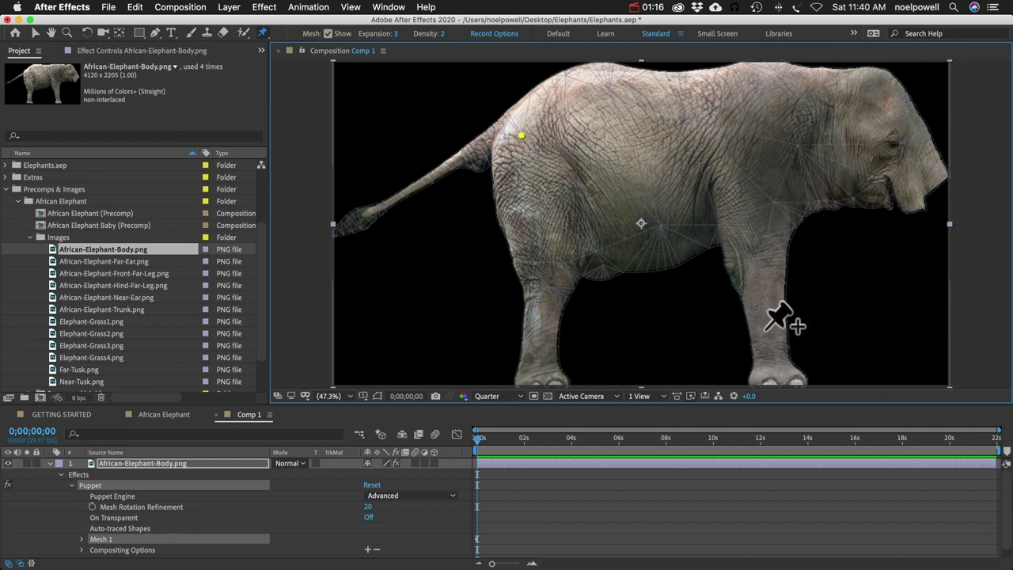
pyautogui.click(539, 375)
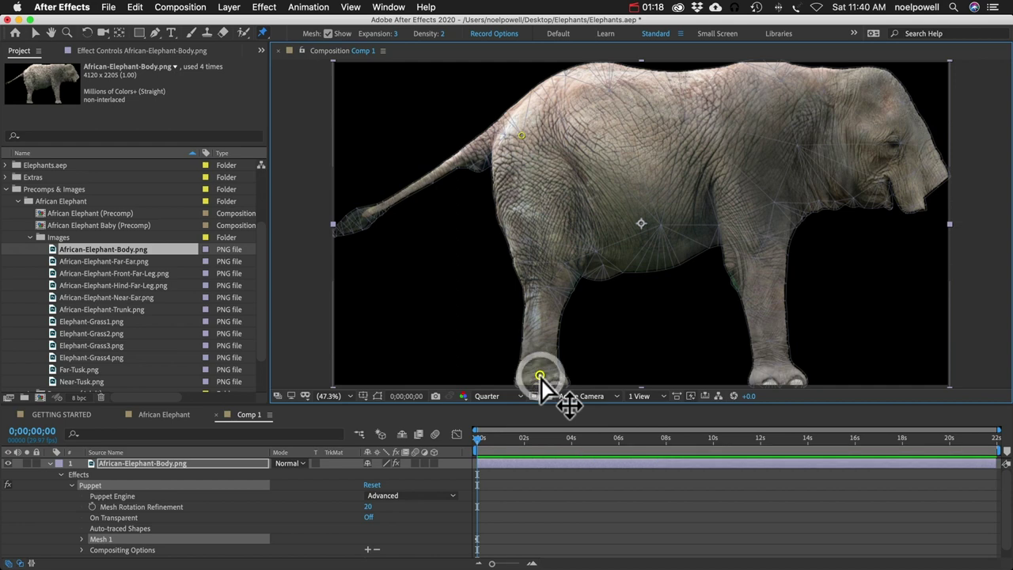
pyautogui.click(776, 371)
pyautogui.click(764, 85)
pyautogui.click(917, 172)
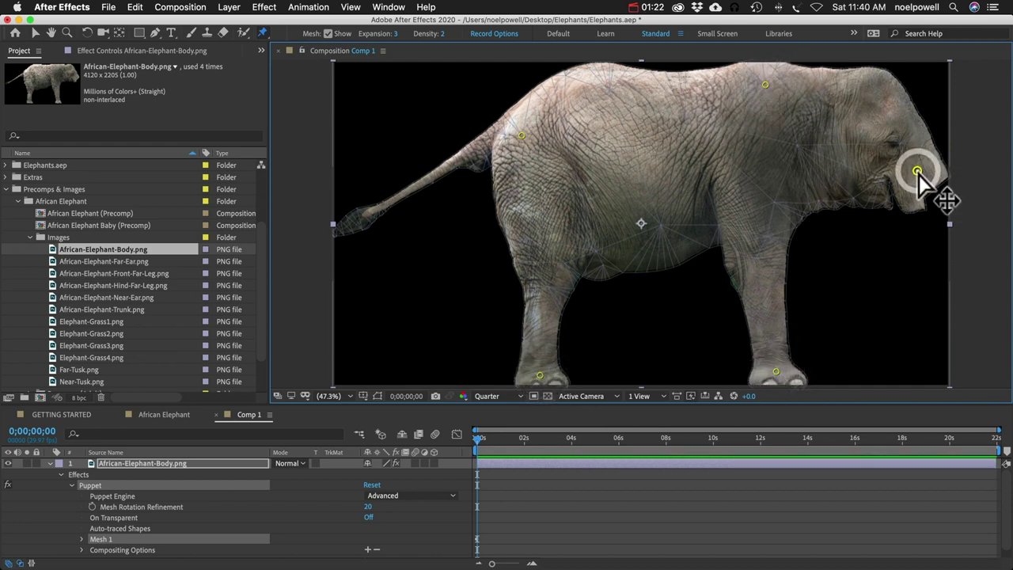
pyautogui.moveTo(918, 174); pyautogui.dragTo(884, 211)
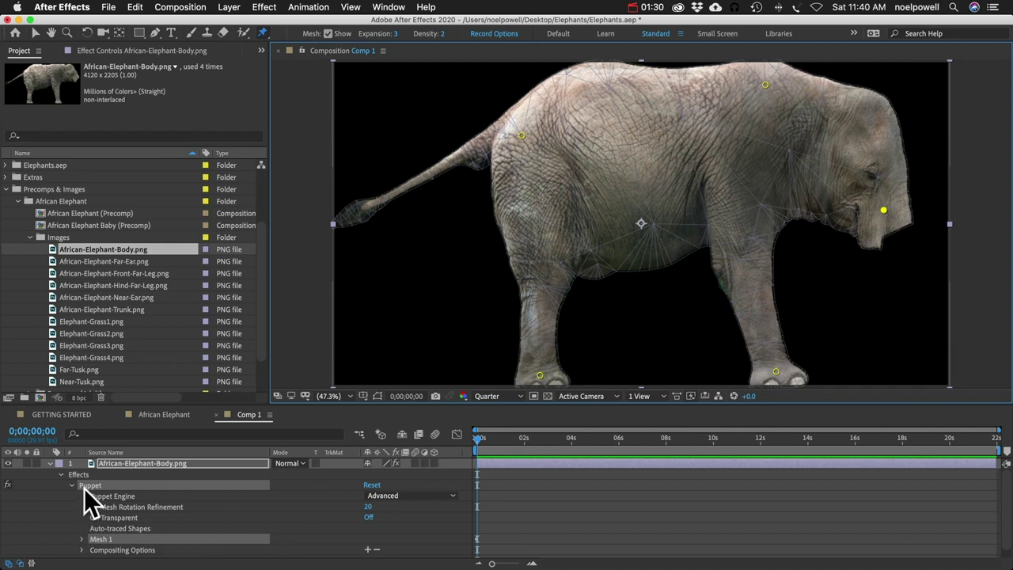
# - Make Puppet Pin 5 under Mesh 1 an Advanced pin and rotate it to −38°
pyautogui.scroll(-1, 90, 506)
pyautogui.click(82, 519)
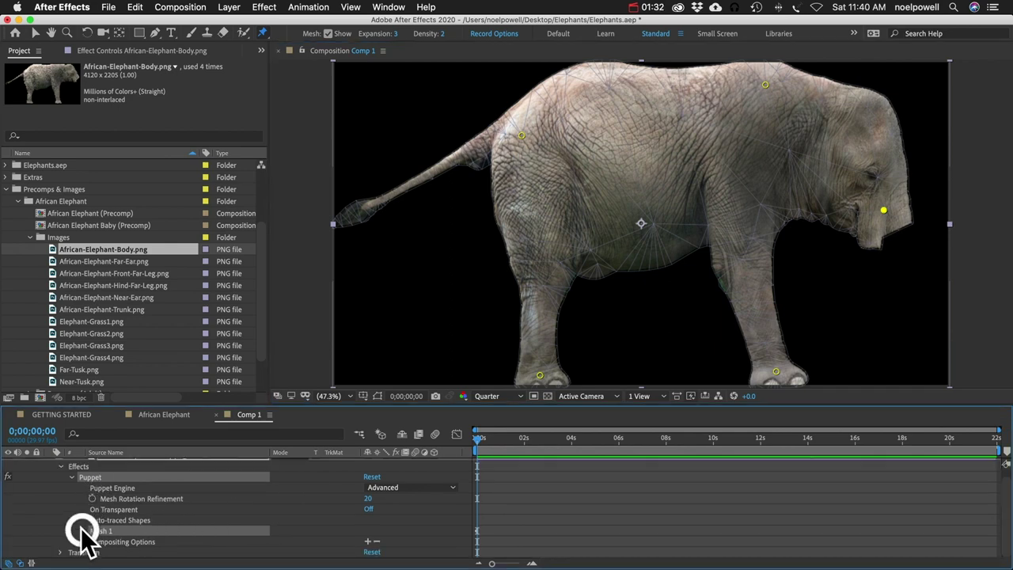
pyautogui.scroll(-1, 83, 538)
pyautogui.click(94, 541)
pyautogui.scroll(-3, 79, 538)
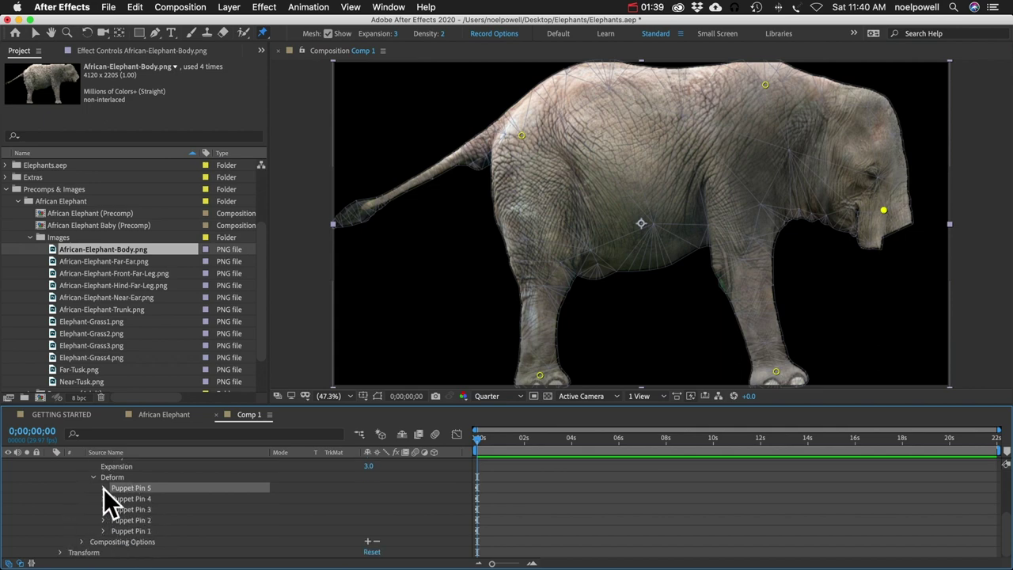
pyautogui.click(104, 488)
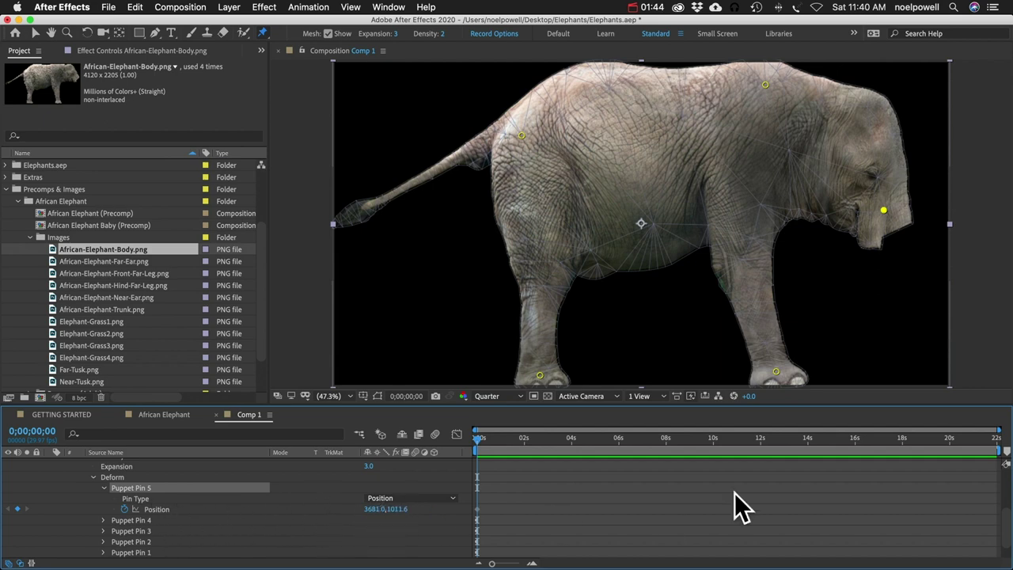
pyautogui.moveTo(881, 215); pyautogui.dragTo(895, 186)
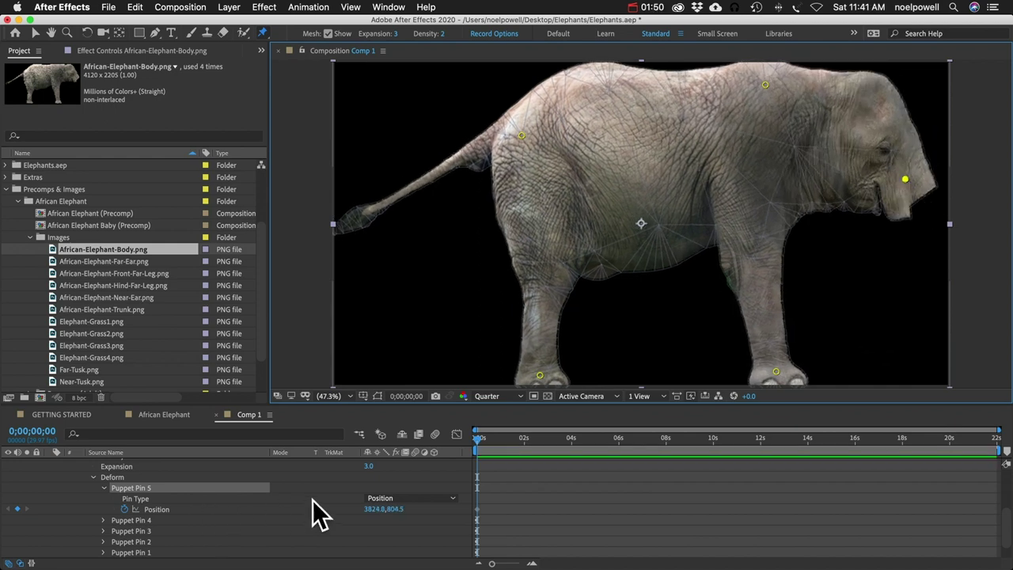
pyautogui.click(379, 498)
pyautogui.click(395, 547)
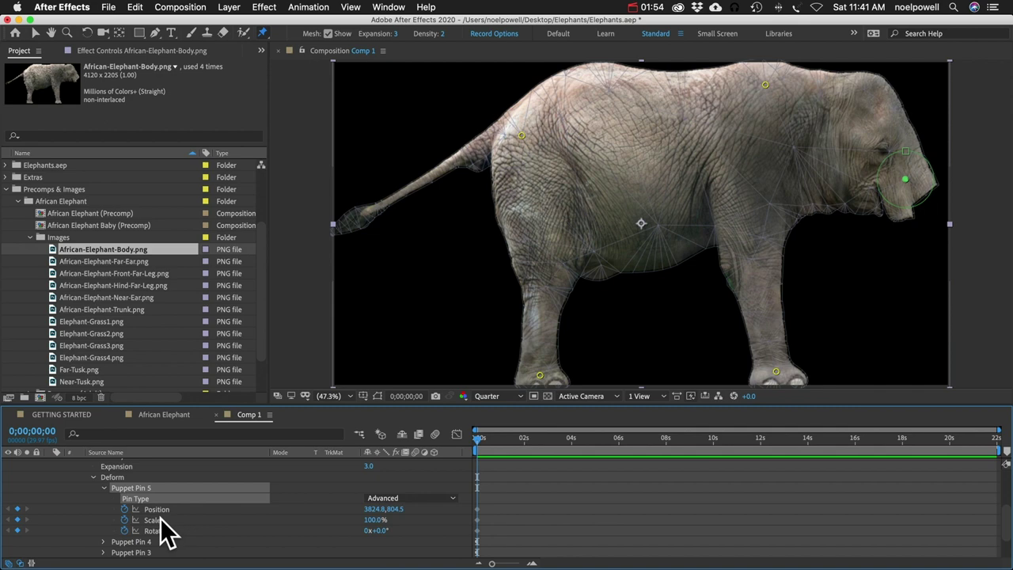
pyautogui.moveTo(375, 520); pyautogui.dragTo(362, 536)
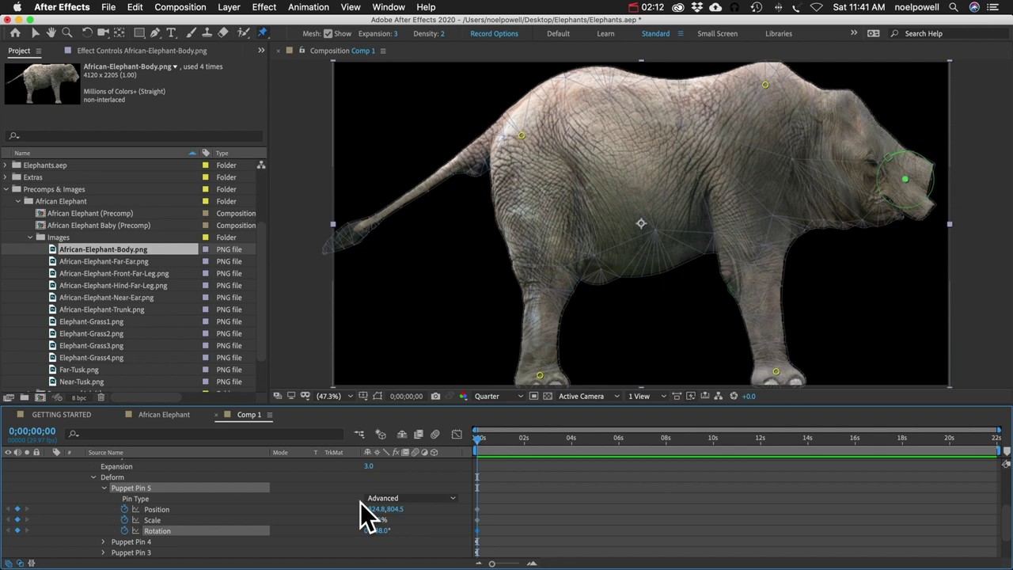
pyautogui.click(83, 521)
# - Reveal the African Elephant layer's effects and inspect the Stand, Slow Step and Walk action pins
pyautogui.click(218, 414)
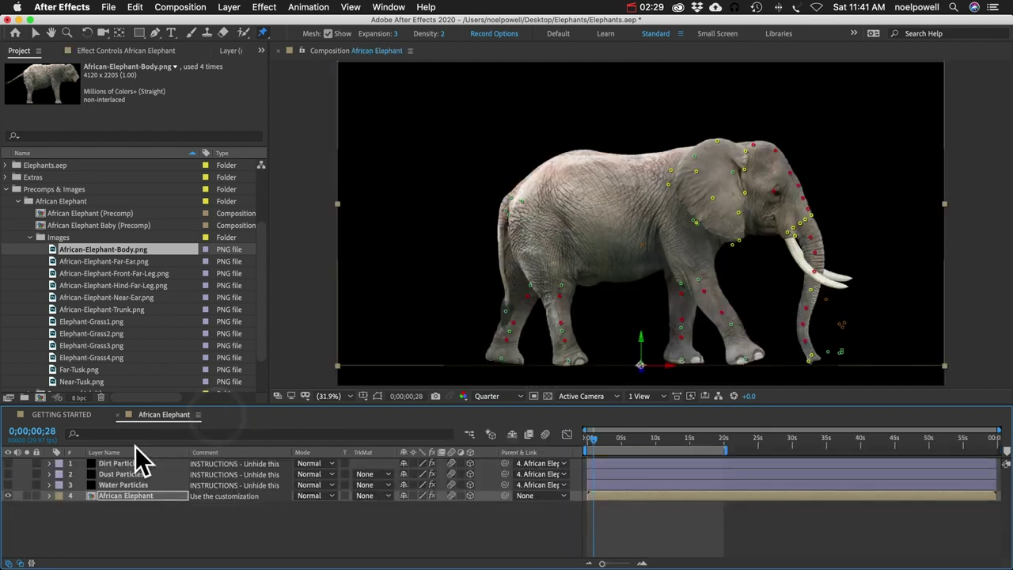
pyautogui.click(124, 495)
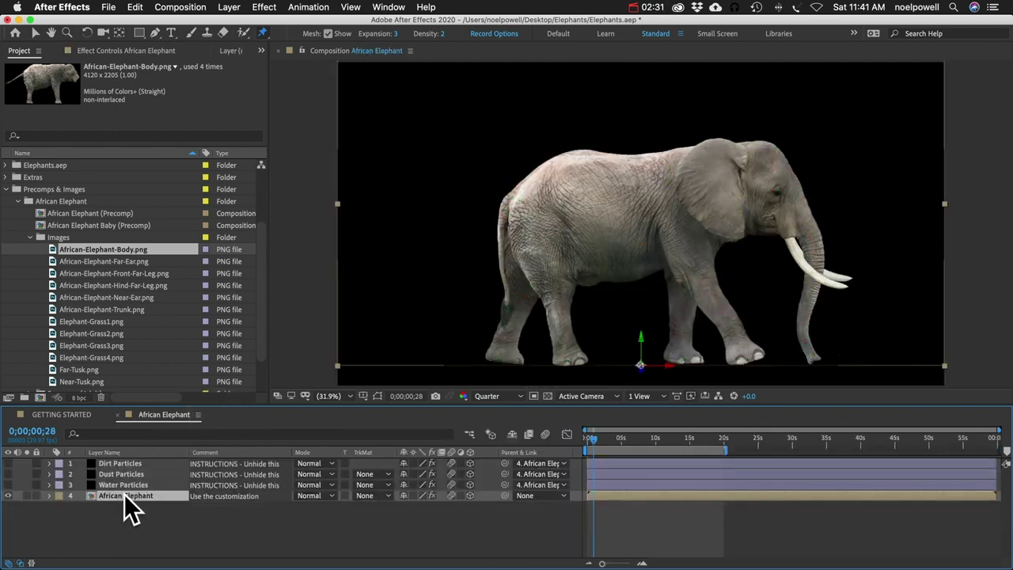
pyautogui.press('e')
pyautogui.scroll(-3, 124, 494)
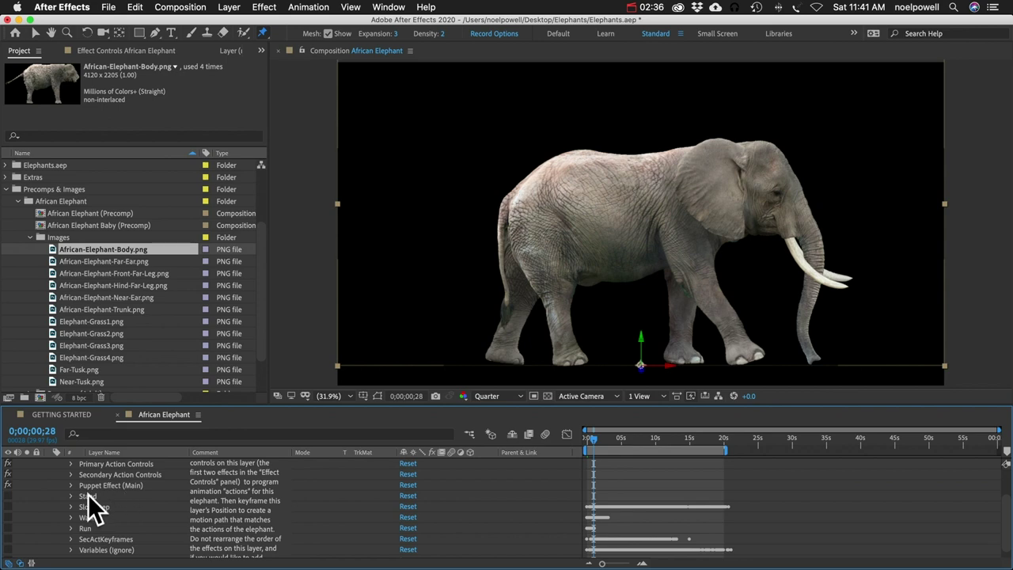
pyautogui.click(87, 495)
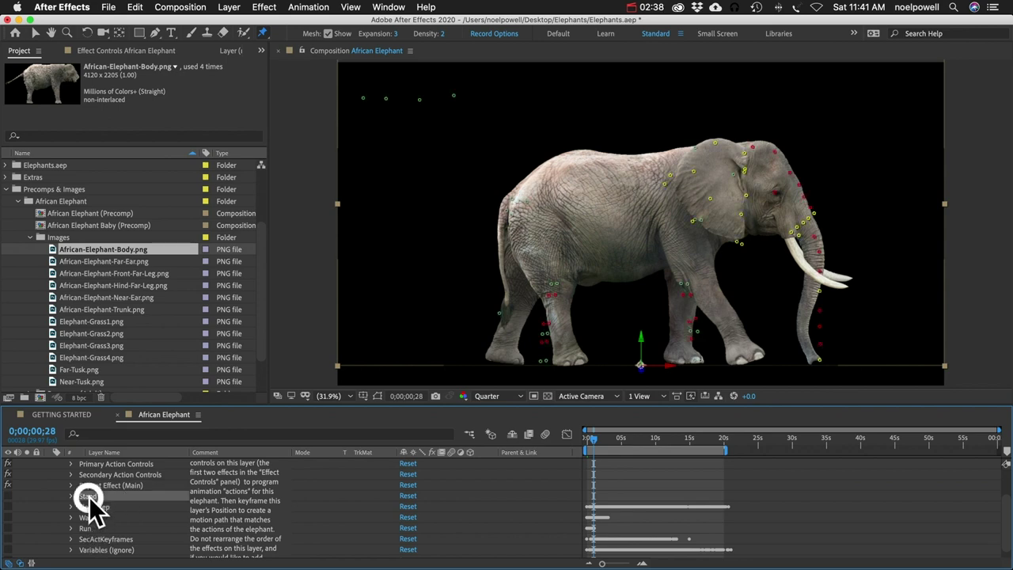
pyautogui.click(91, 506)
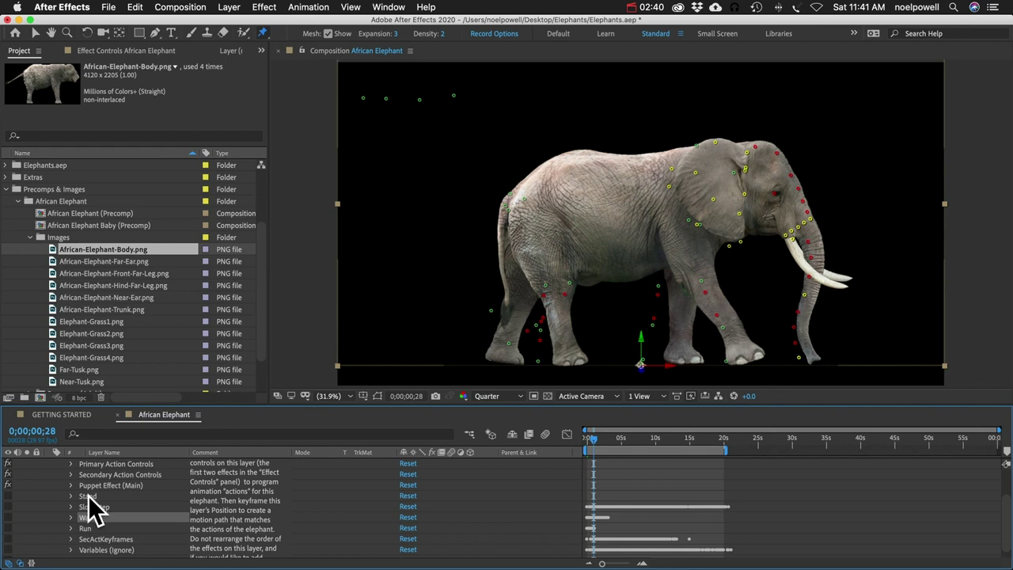
pyautogui.click(89, 497)
pyautogui.click(90, 507)
pyautogui.click(87, 518)
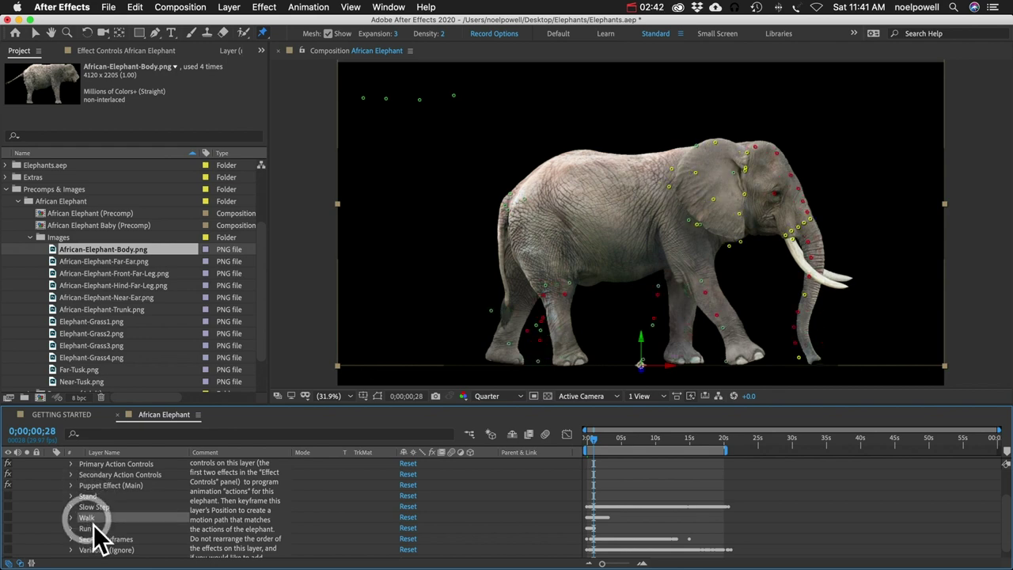
# - Switch off the main Puppet Effect, enable Run, and play back the running animation from the start
pyautogui.click(8, 485)
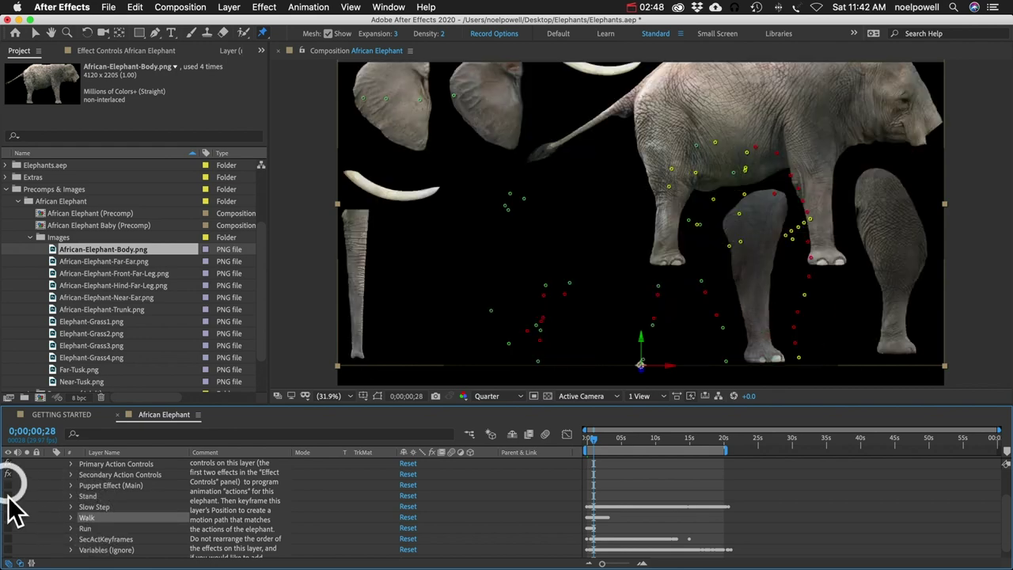
pyautogui.click(8, 528)
pyautogui.click(85, 528)
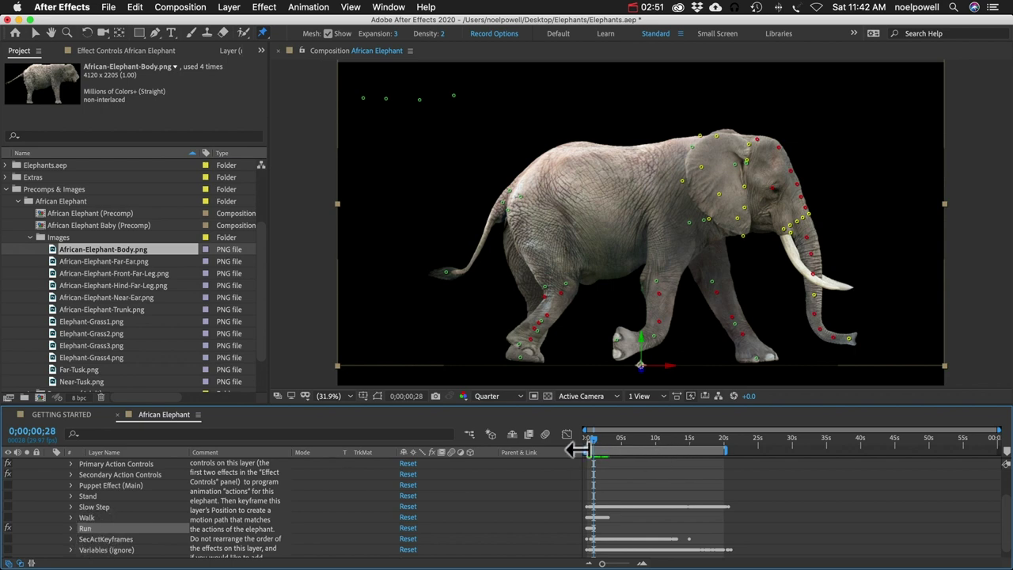
pyautogui.moveTo(592, 438); pyautogui.dragTo(566, 440)
pyautogui.press('space')
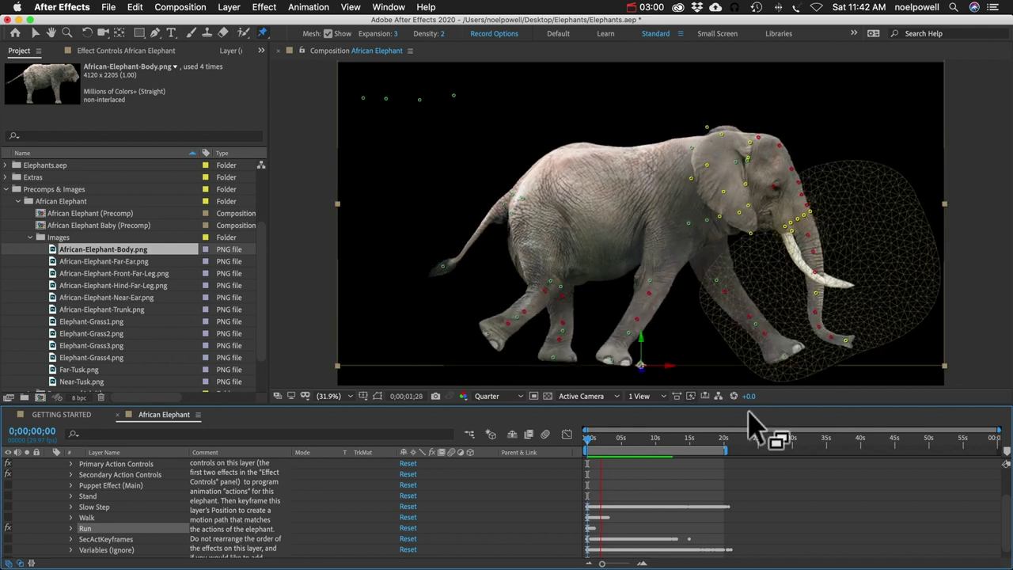
pyautogui.press('space')
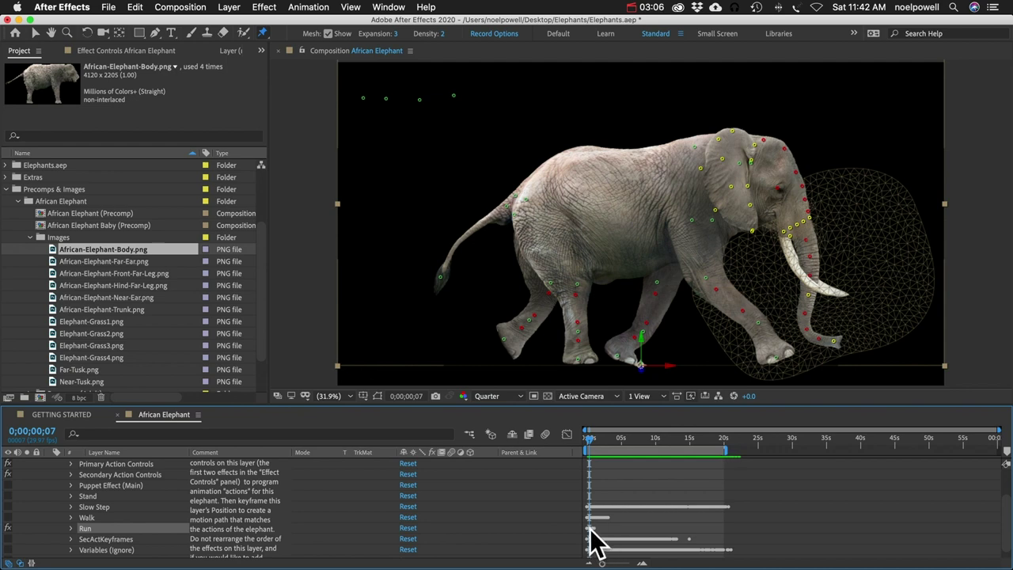
# - Turn Run back off and show the African Elephant layer's Effect Controls
pyautogui.click(594, 441)
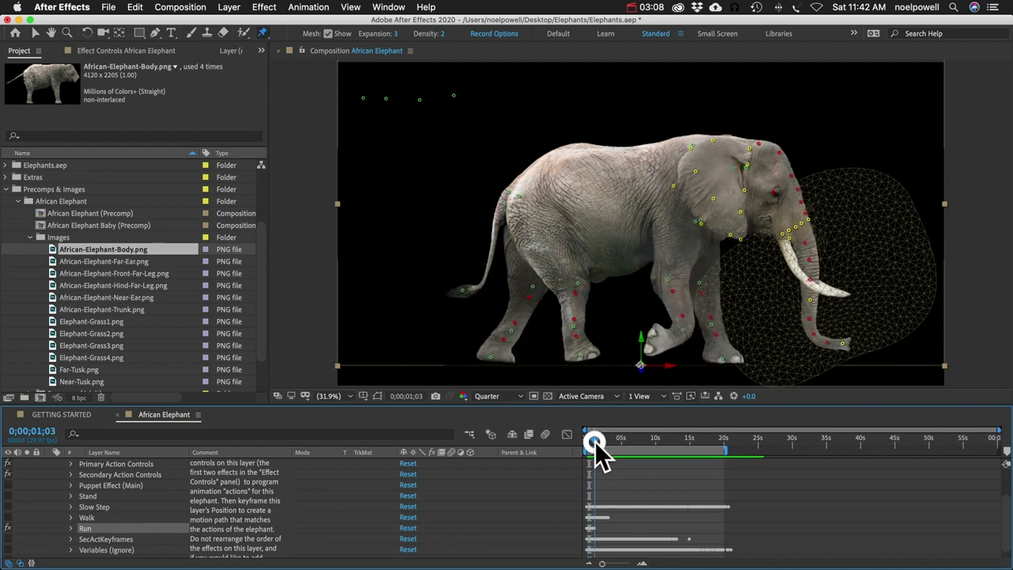
pyautogui.click(8, 527)
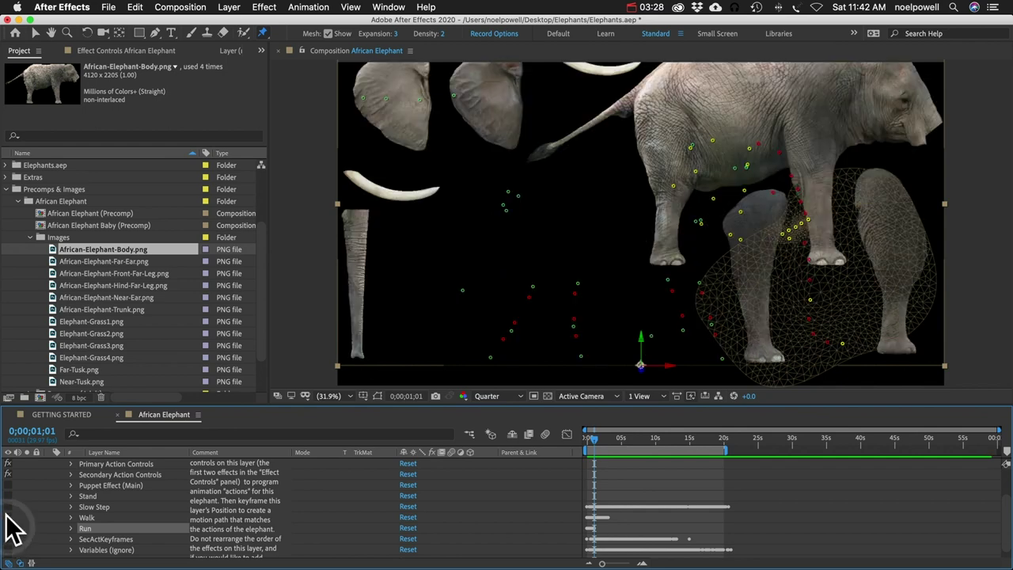
pyautogui.click(107, 485)
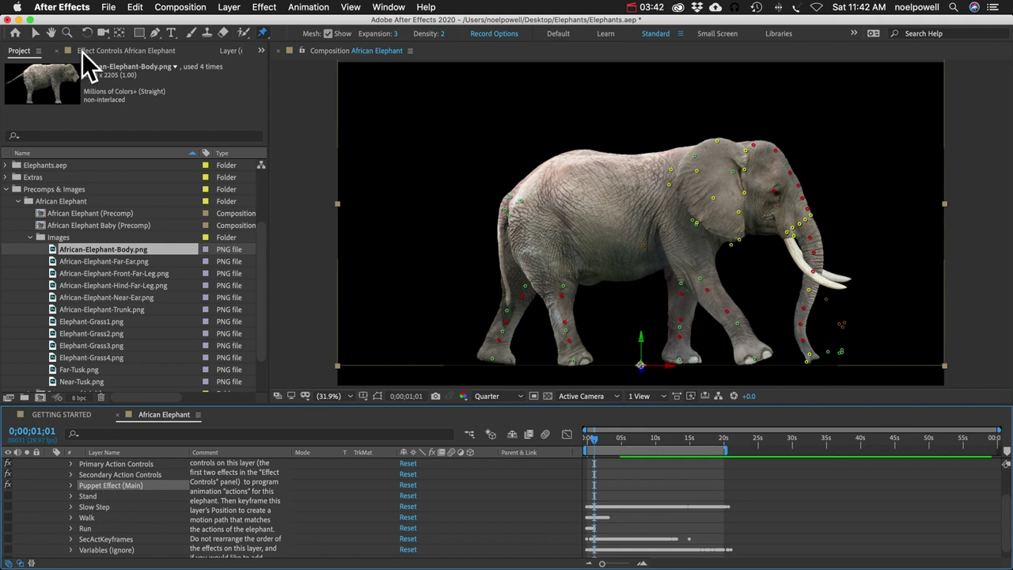
pyautogui.click(111, 49)
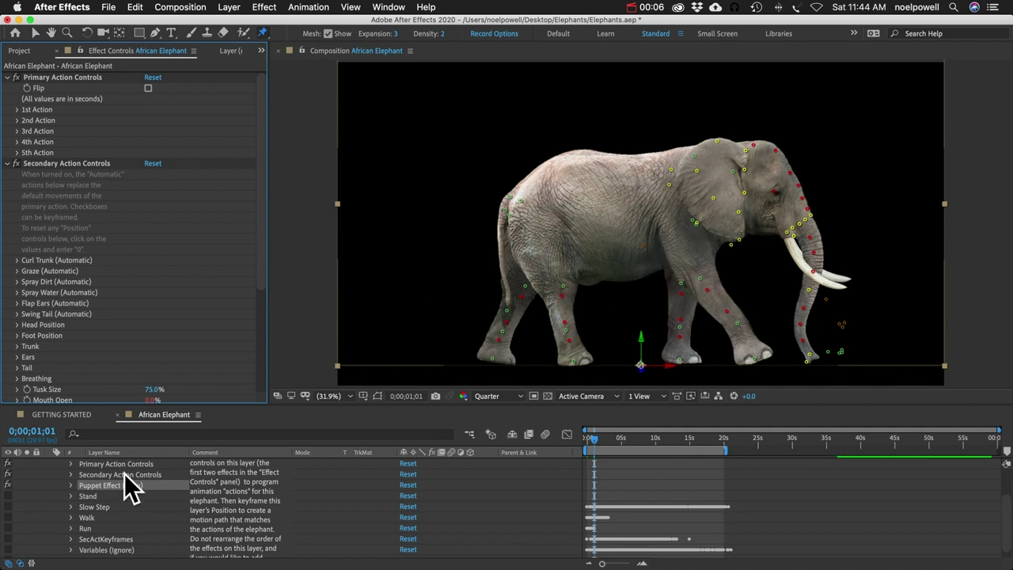
pyautogui.scroll(2, 125, 473)
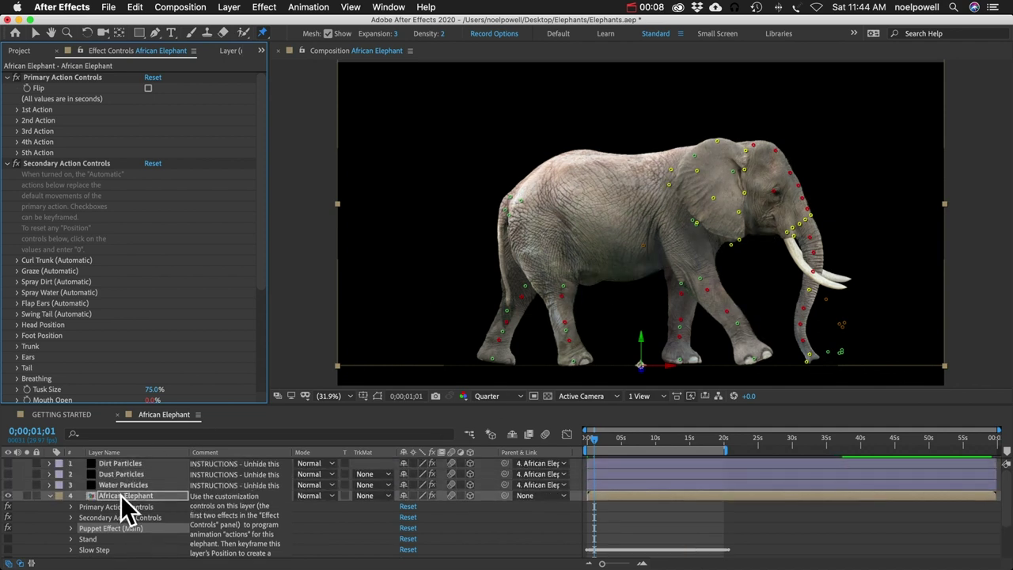
pyautogui.click(127, 496)
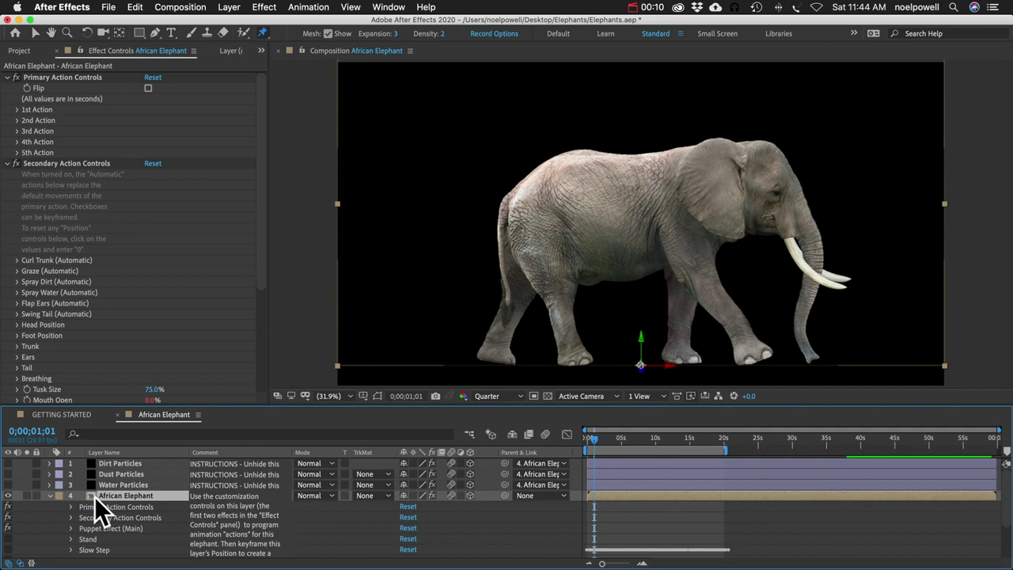
pyautogui.doubleClick(91, 495)
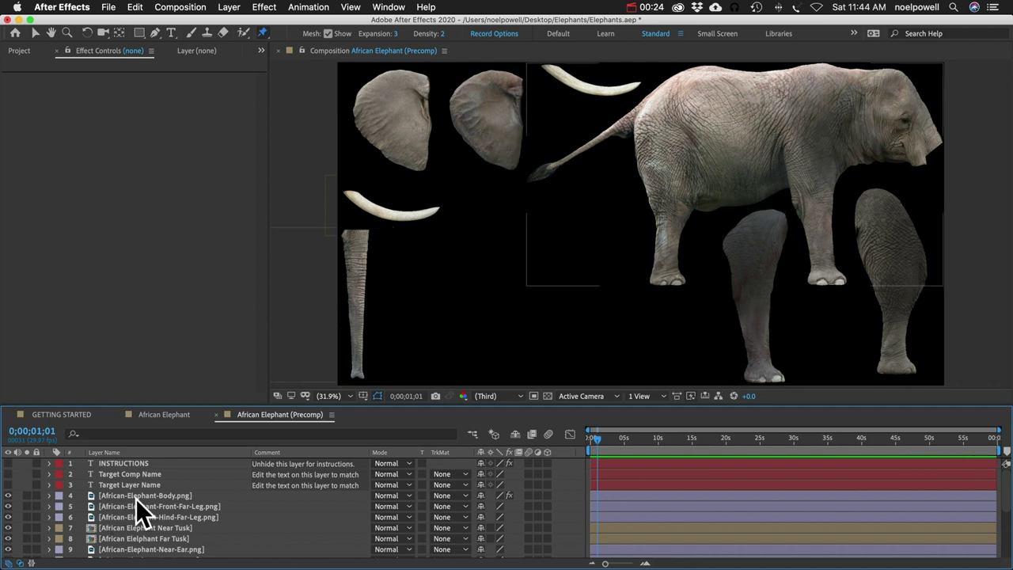
pyautogui.scroll(-3, 136, 498)
pyautogui.scroll(-3, 136, 506)
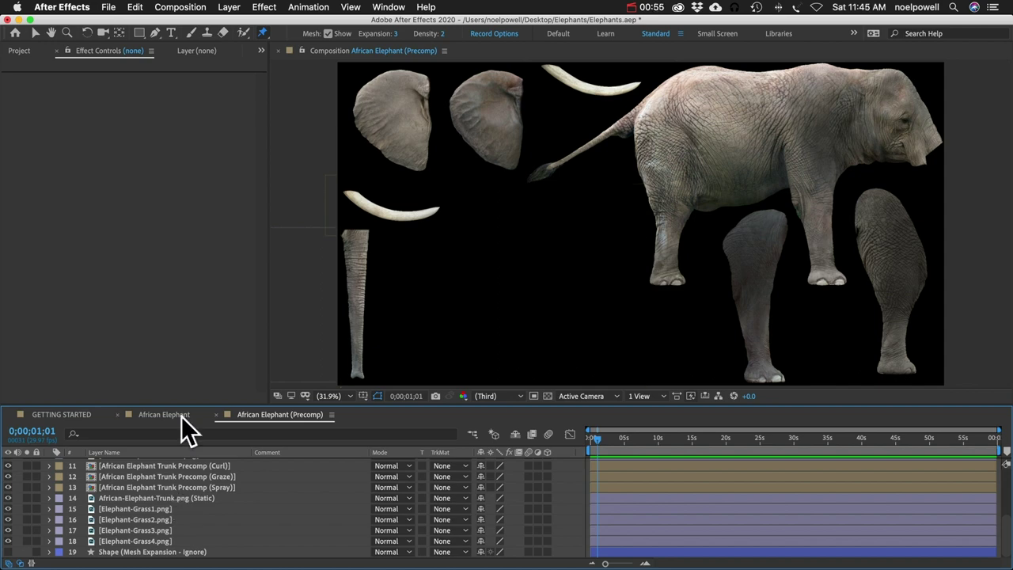
pyautogui.click(181, 415)
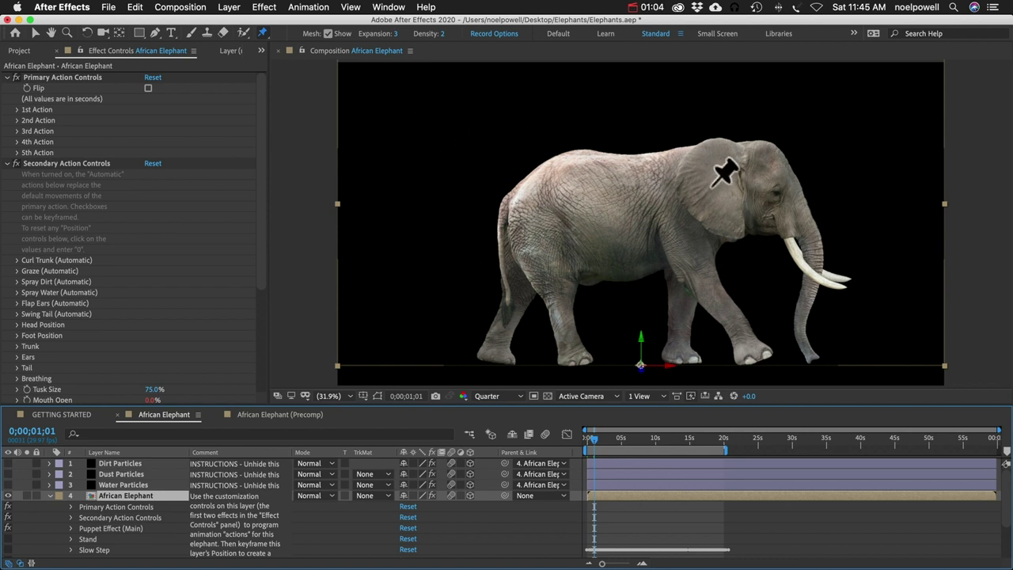
# - Check the Stand and Run action pins, collapse the elephant layer's effects, and view GETTING STARTED
pyautogui.scroll(-3, 83, 519)
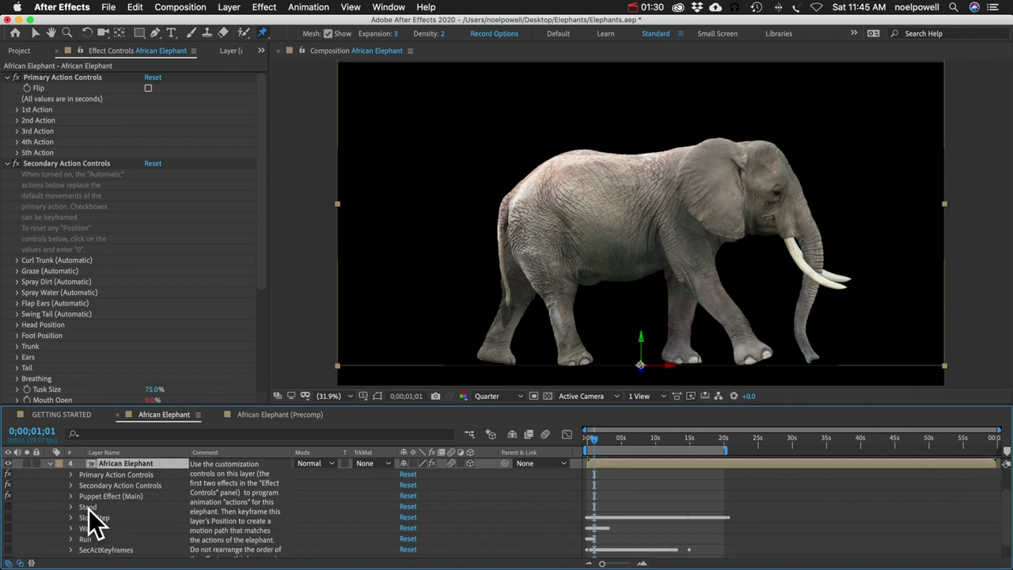
pyautogui.click(88, 508)
pyautogui.click(94, 515)
pyautogui.click(87, 539)
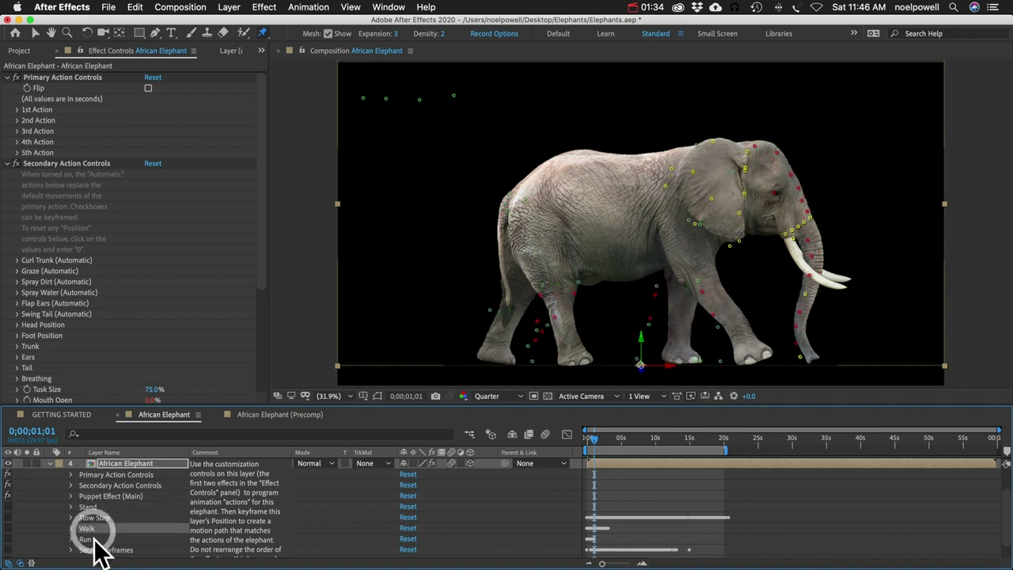
pyautogui.click(110, 497)
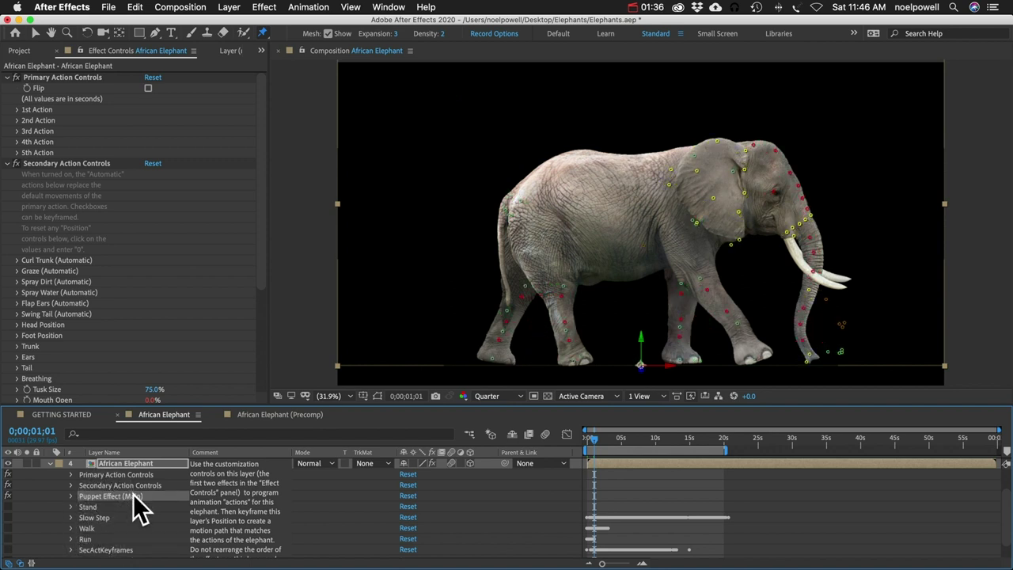
pyautogui.click(119, 466)
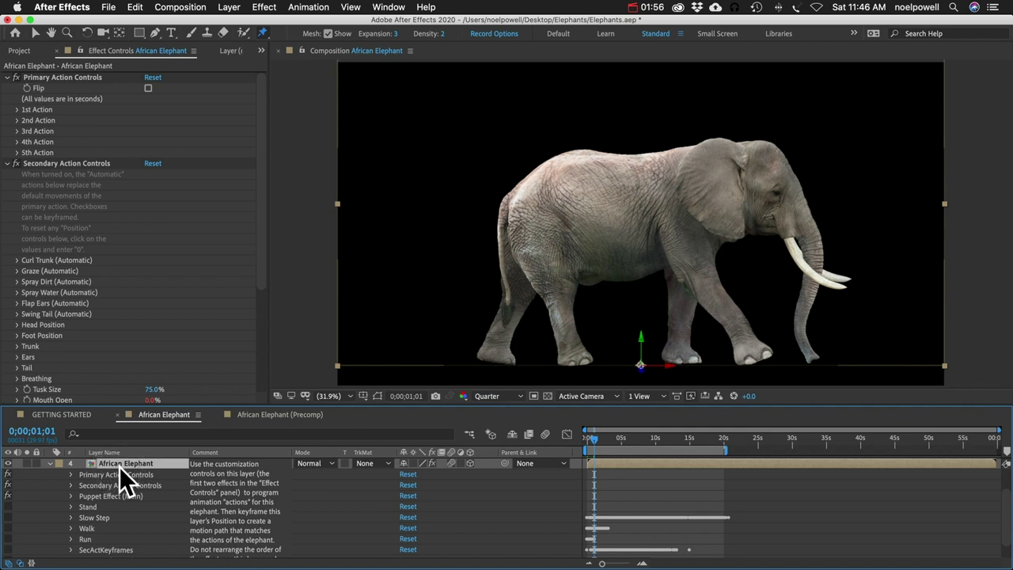
pyautogui.press('e')
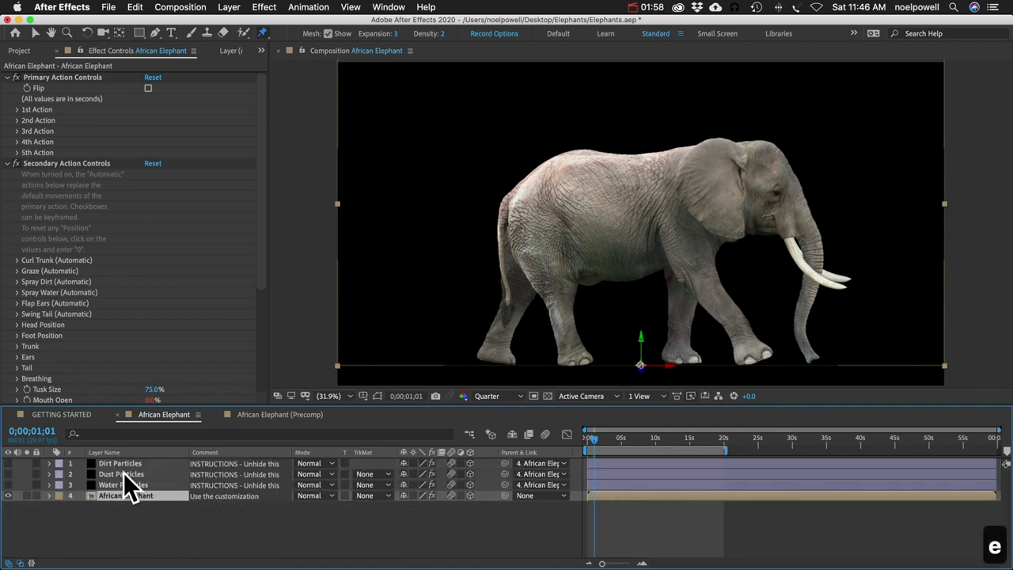
pyautogui.click(70, 414)
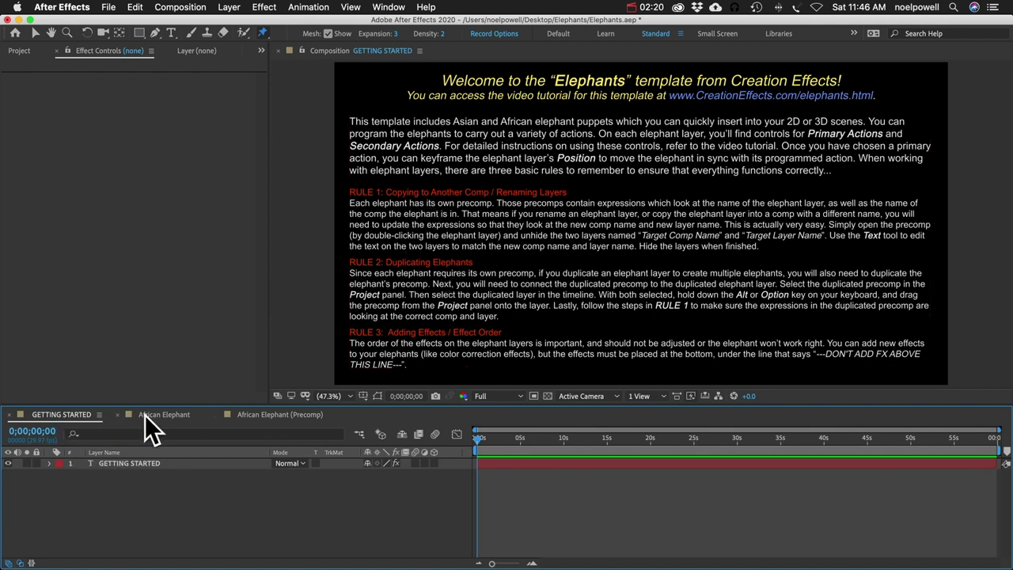
# - In the elephant precomp, unhide the instruction and Target Layer Name text layers (layers 1–3)
pyautogui.click(254, 413)
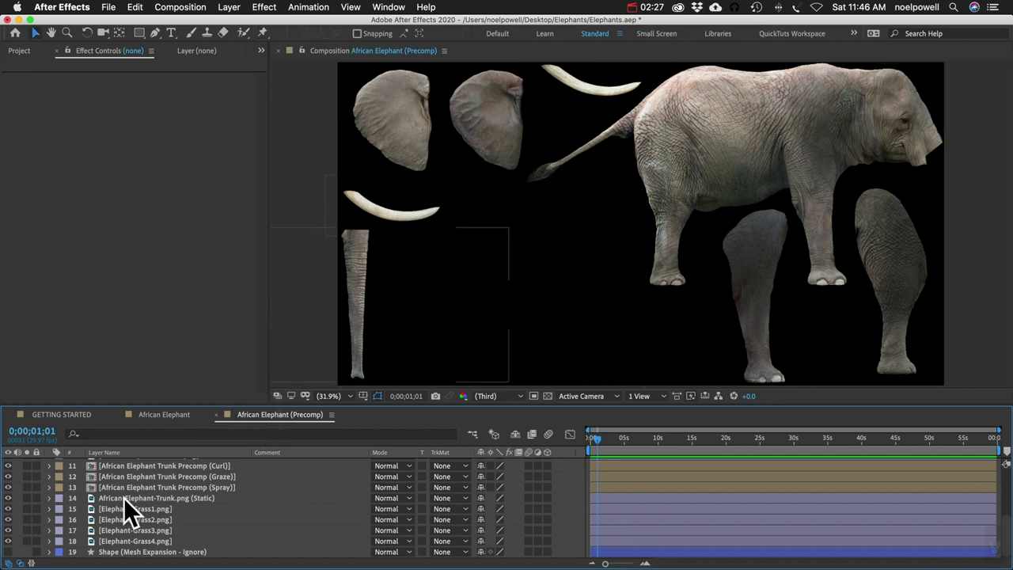
pyautogui.scroll(5, 124, 498)
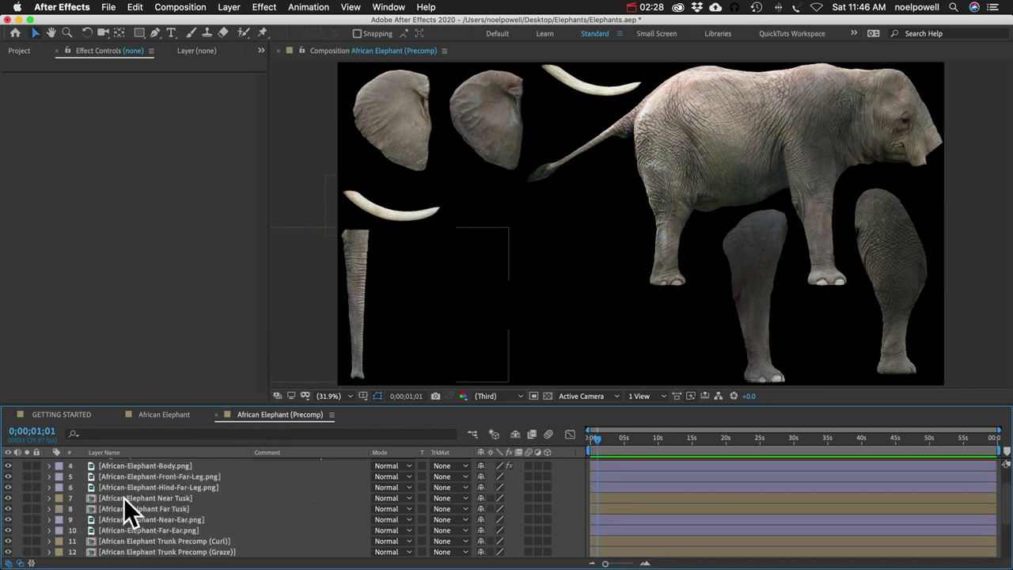
pyautogui.scroll(2, 123, 498)
pyautogui.click(129, 482)
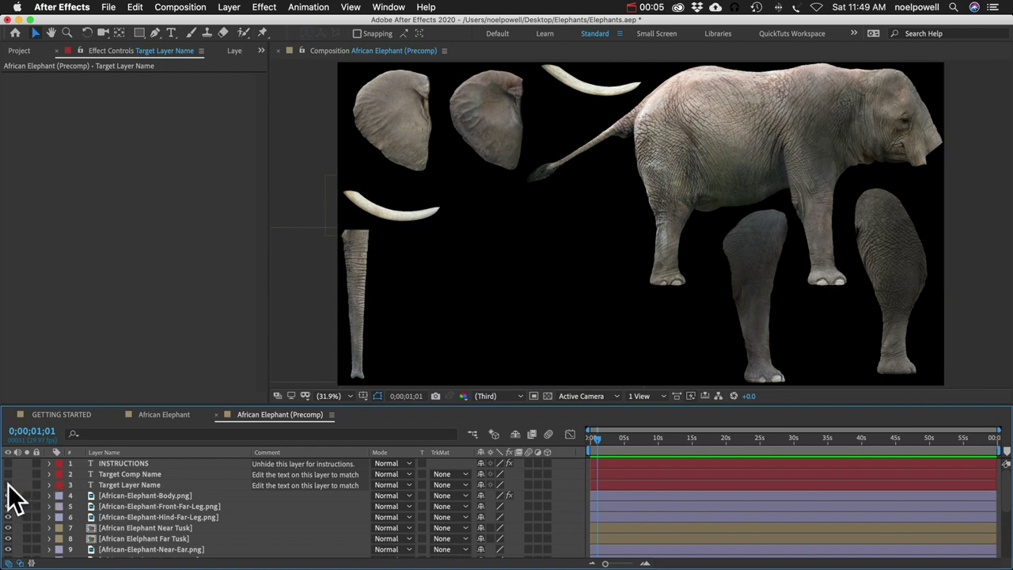
pyautogui.moveTo(8, 484); pyautogui.dragTo(8, 463)
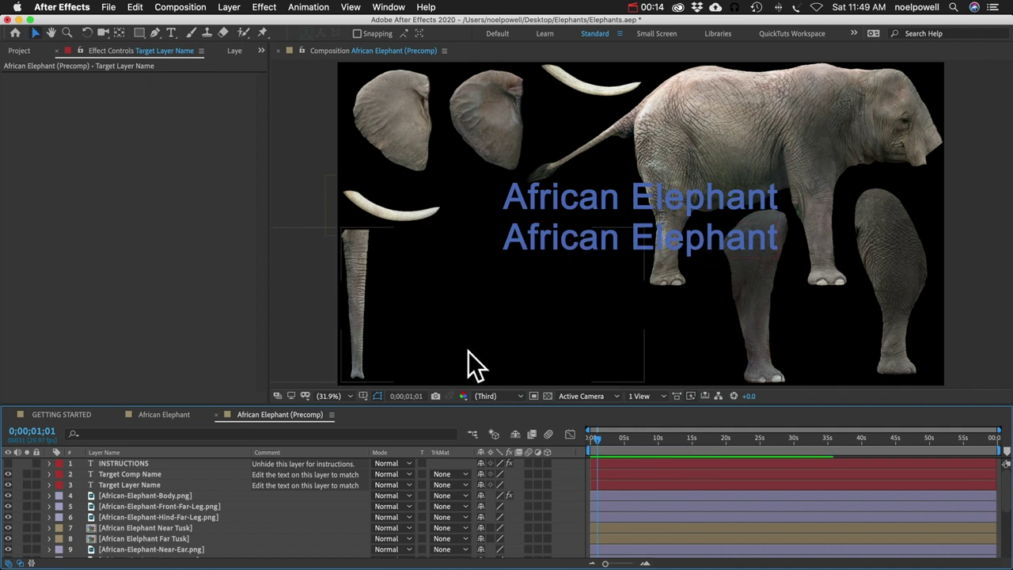
# - Compare the African Elephant comp with its precomp and select the African Elephant layer
pyautogui.click(168, 415)
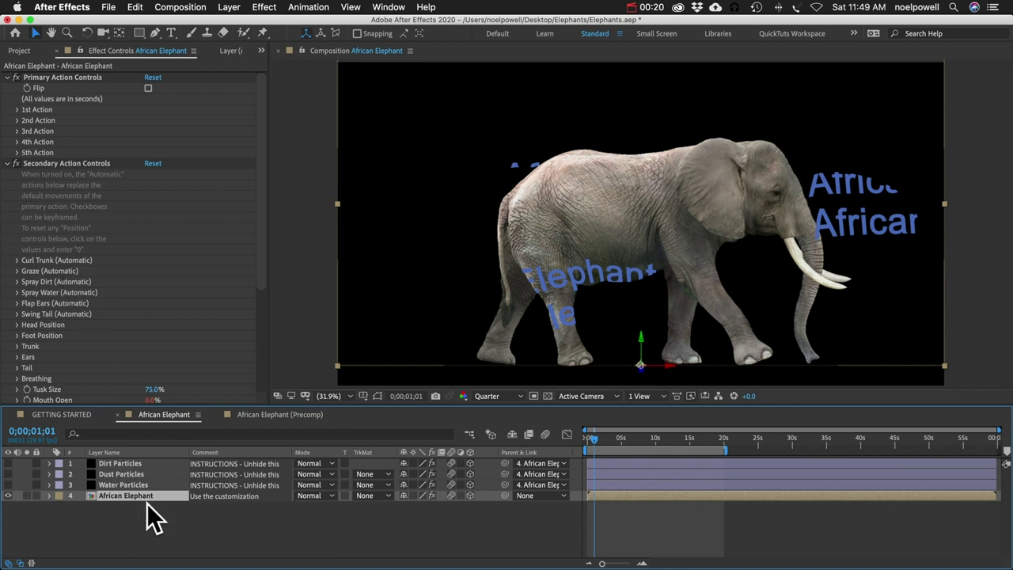
pyautogui.scroll(-5, 91, 308)
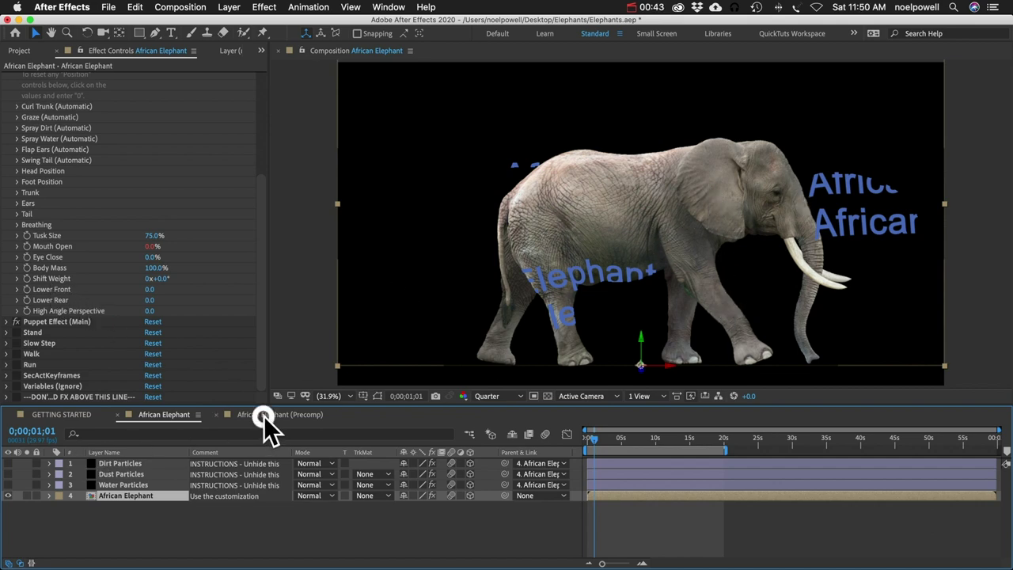
pyautogui.click(265, 414)
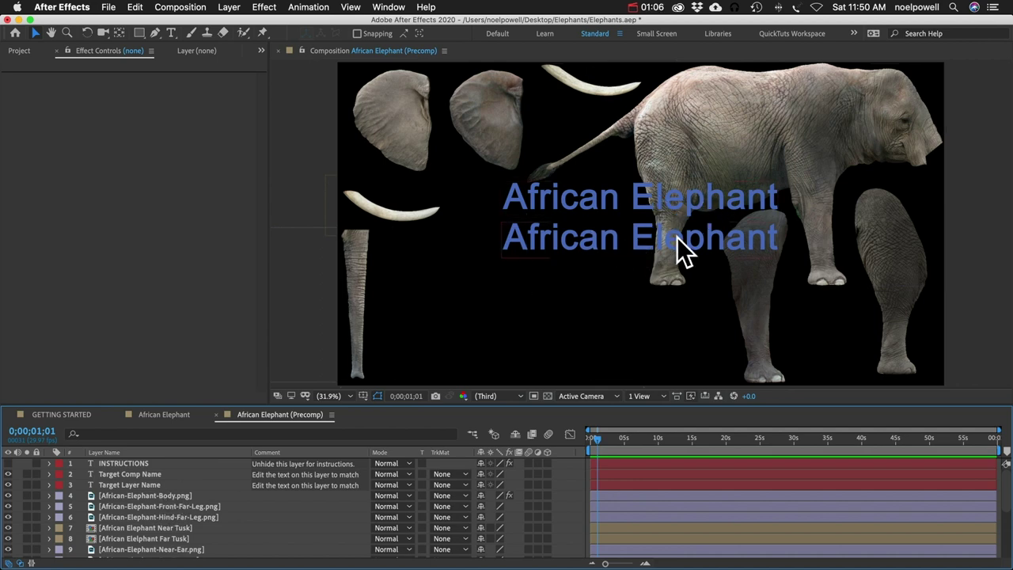
pyautogui.click(162, 417)
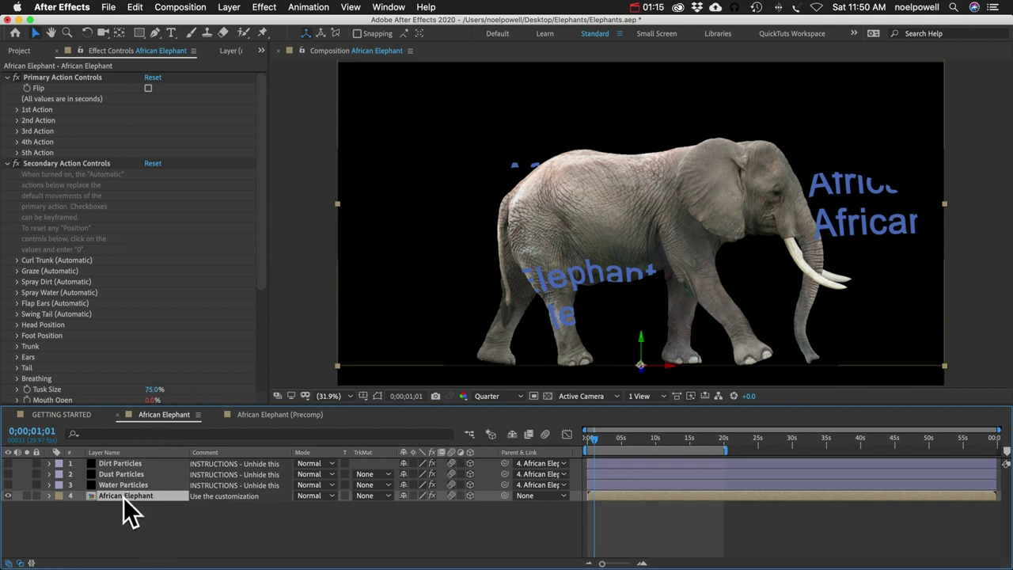
pyautogui.click(139, 542)
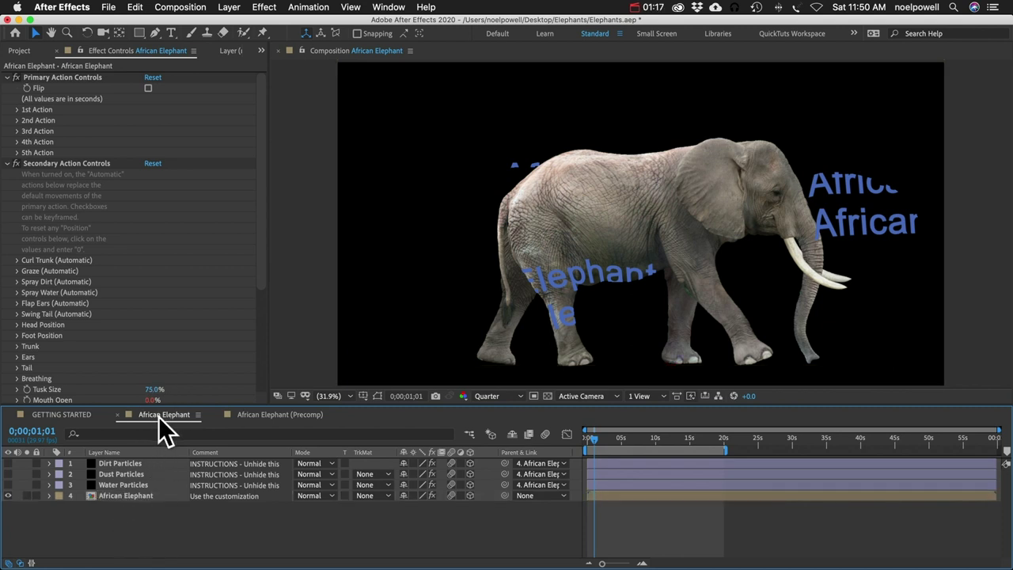
pyautogui.click(122, 497)
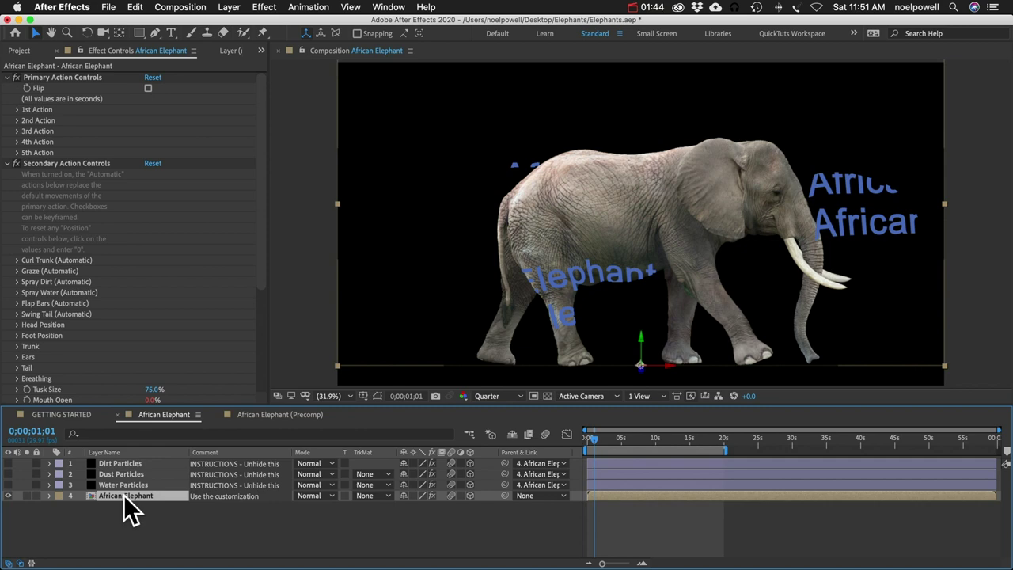
# - Copy the African Elephant layer from the African Elephant comp with Cmd+C
pyautogui.click(277, 414)
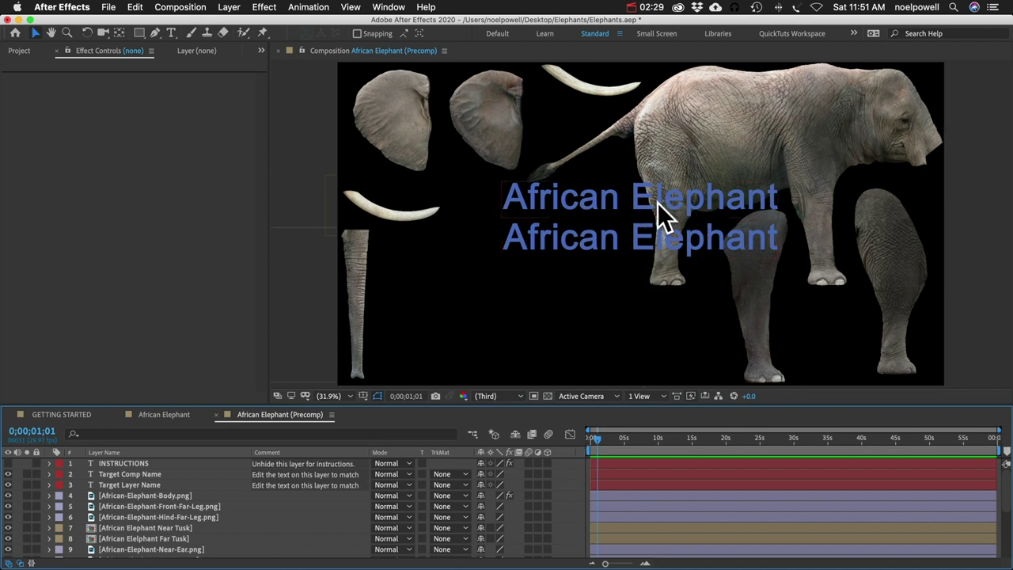
pyautogui.click(171, 415)
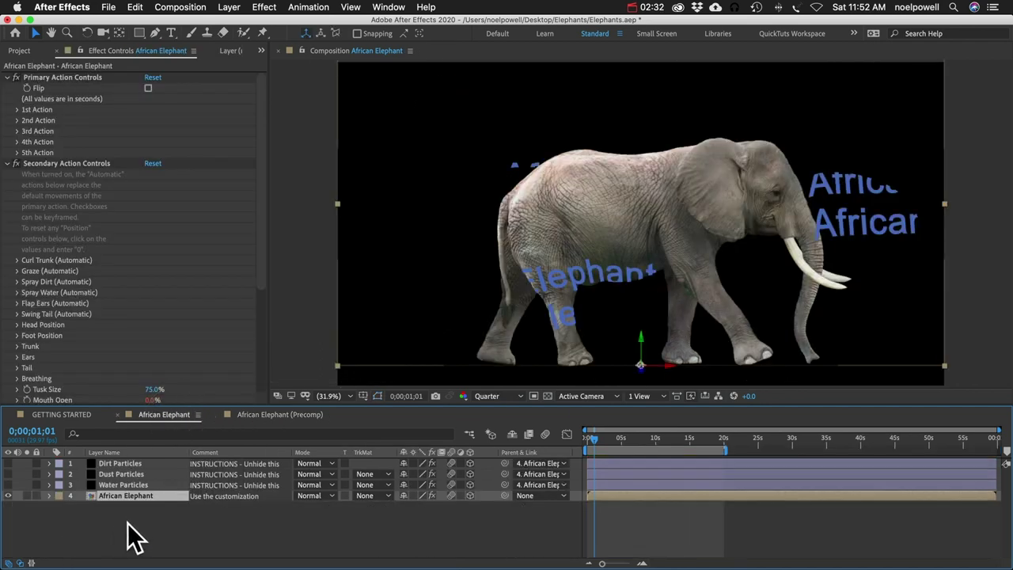
pyautogui.click(159, 496)
pyautogui.press('super+c')
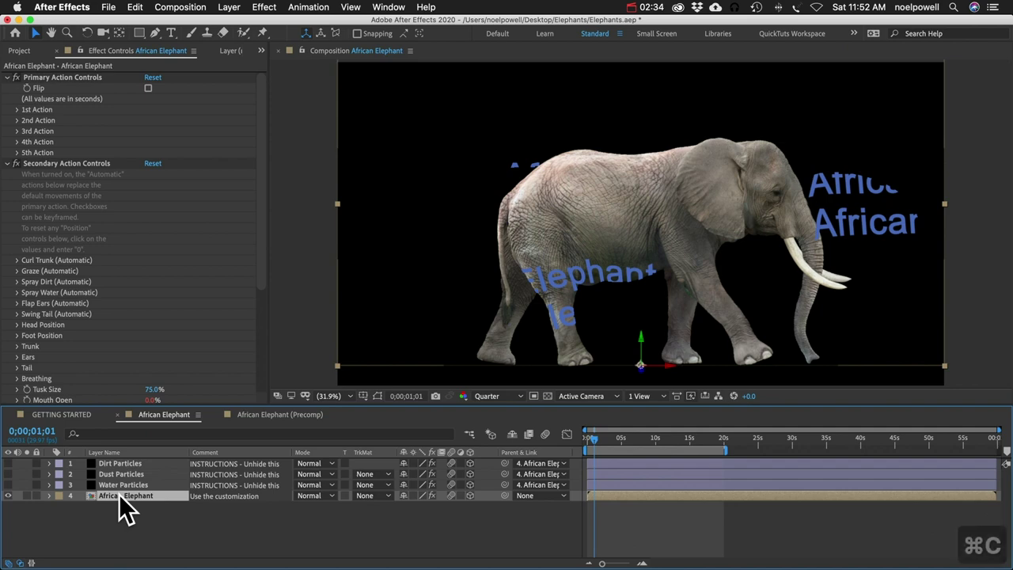
pyautogui.click(170, 8)
# - Create a new composition named Safari
pyautogui.click(178, 79)
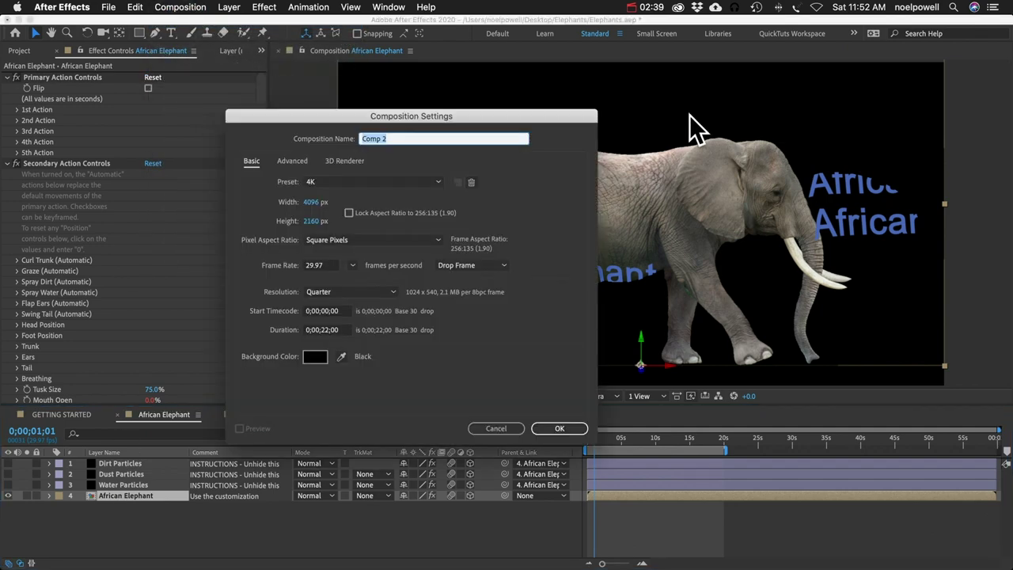
pyautogui.write('Safuir')
pyautogui.press('BackSpace')
pyautogui.press('BackSpace')
pyautogui.press('BackSpace')
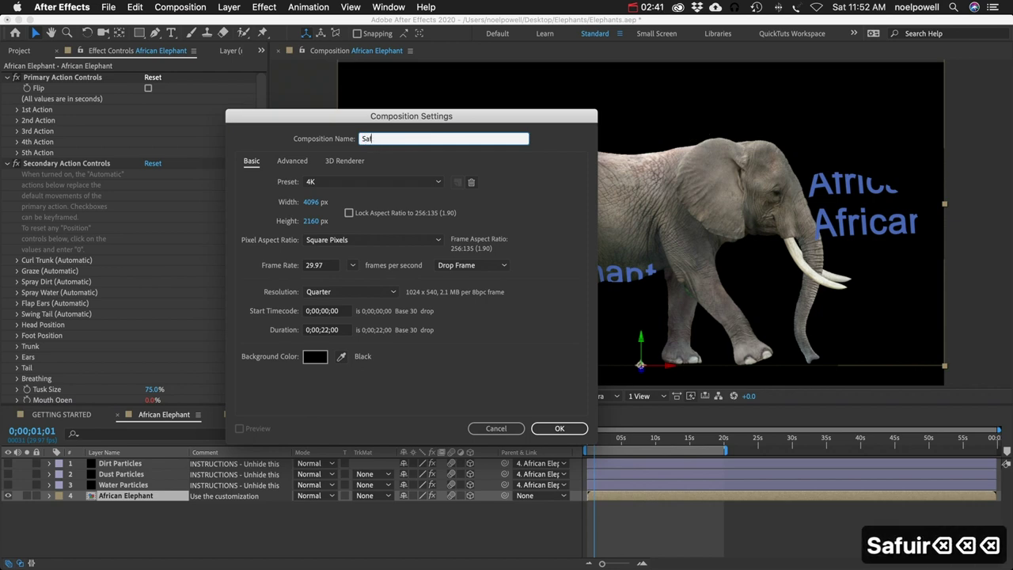
pyautogui.write('ari')
pyautogui.press('Return')
# - Paste the elephant precomp into Safari and rename the layer Elephant
pyautogui.press('super+v')
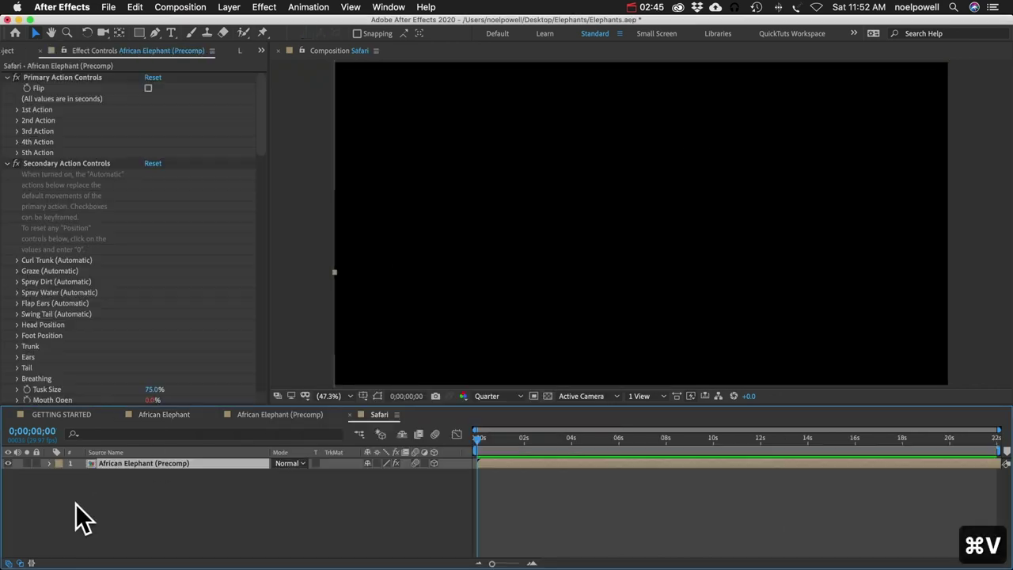
pyautogui.click(123, 466)
pyautogui.press('Return')
pyautogui.write('Elephant')
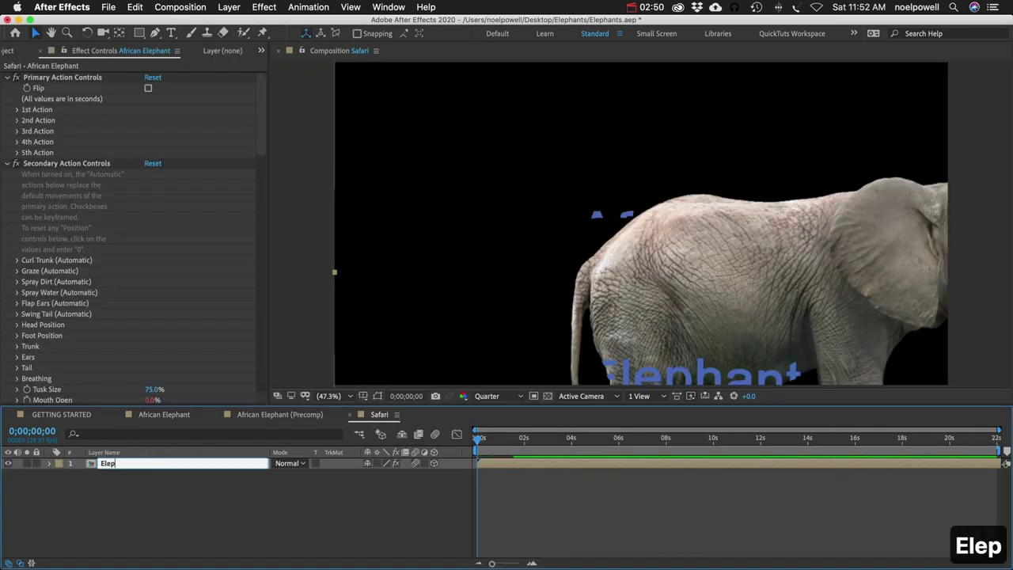
pyautogui.press('Return')
# - Set the Elephant layer's Eye Close to 100% and open its source precomp
pyautogui.click(131, 492)
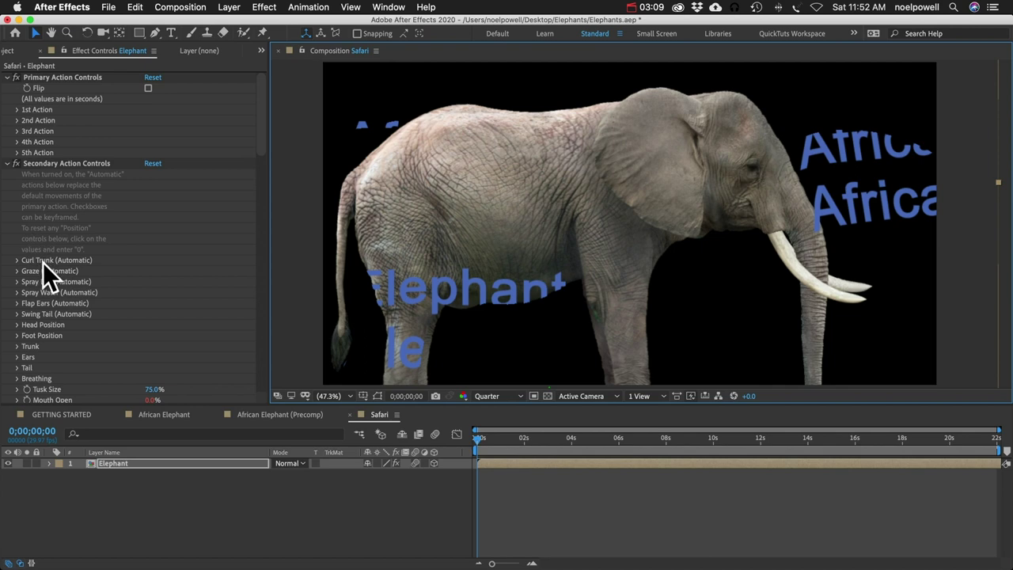
pyautogui.scroll(-5, 43, 265)
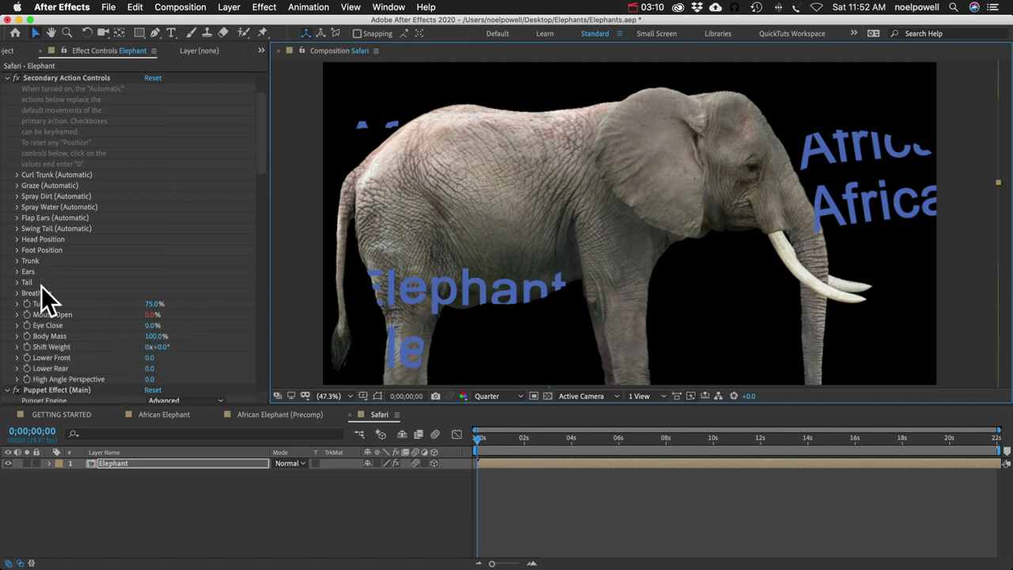
pyautogui.moveTo(149, 304); pyautogui.dragTo(297, 316)
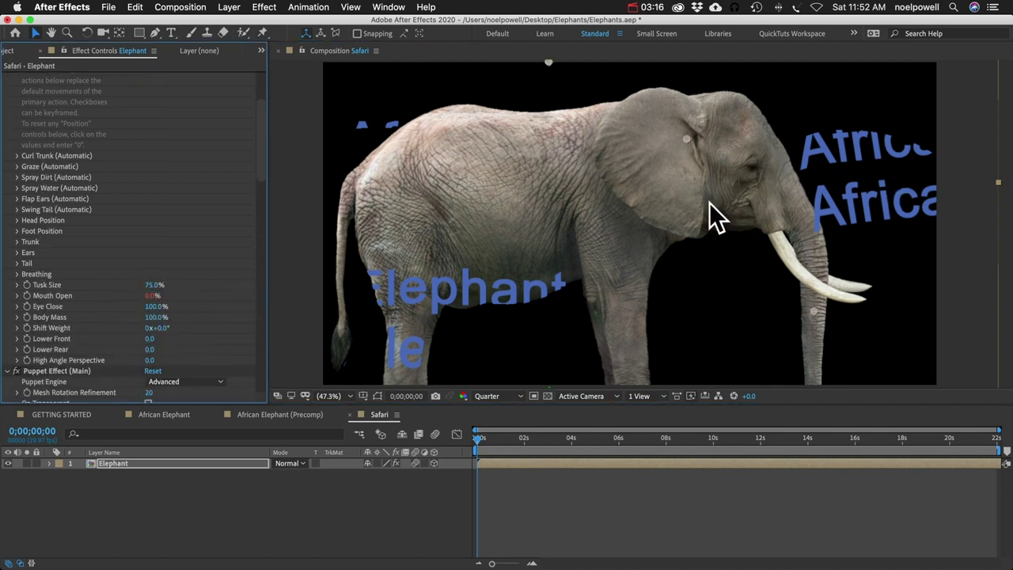
pyautogui.doubleClick(95, 463)
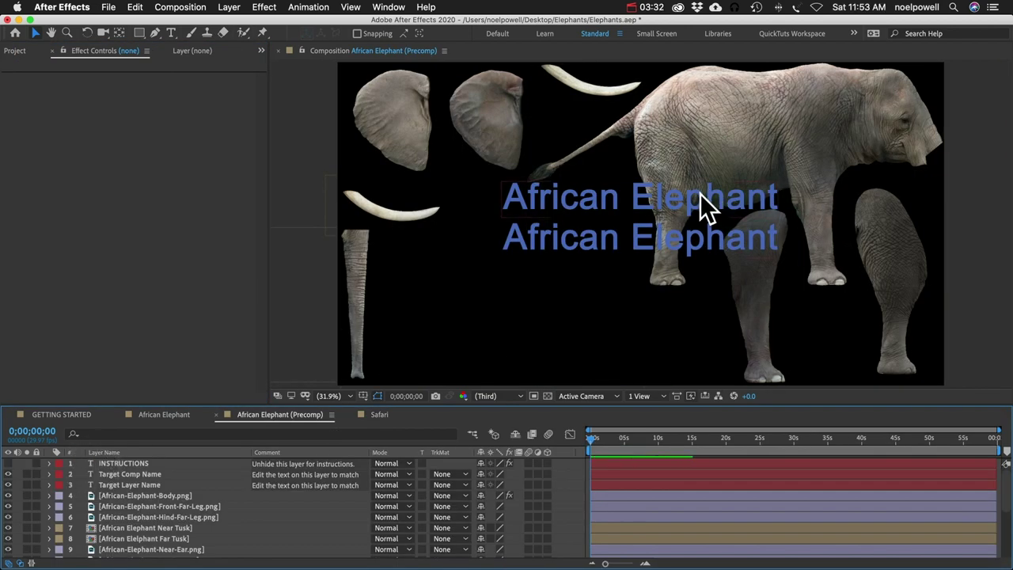
pyautogui.click(170, 34)
# - Change the Target Comp Name text to Safari and the Target Layer Name text to Elephant
pyautogui.click(483, 203)
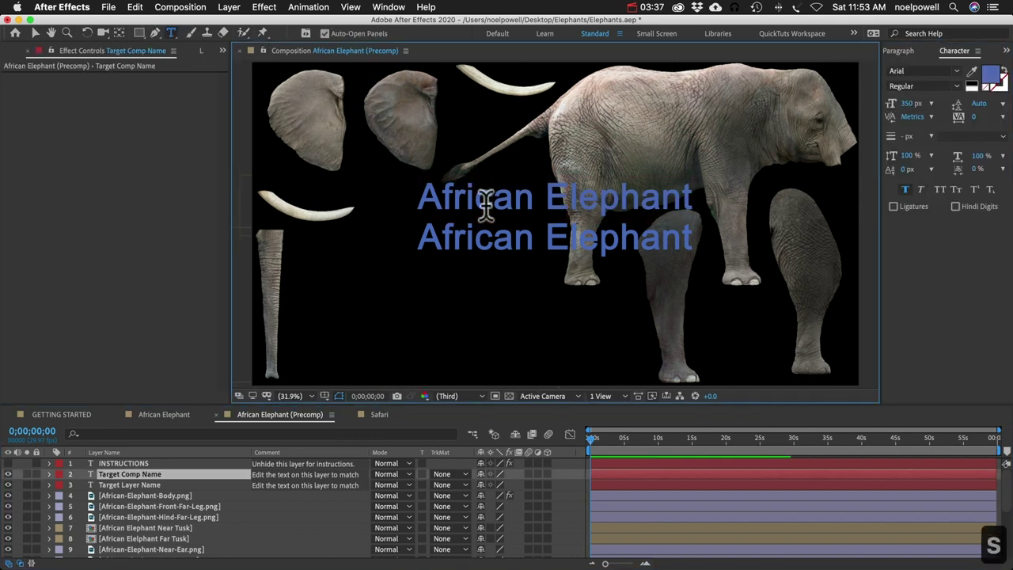
pyautogui.write('Safari')
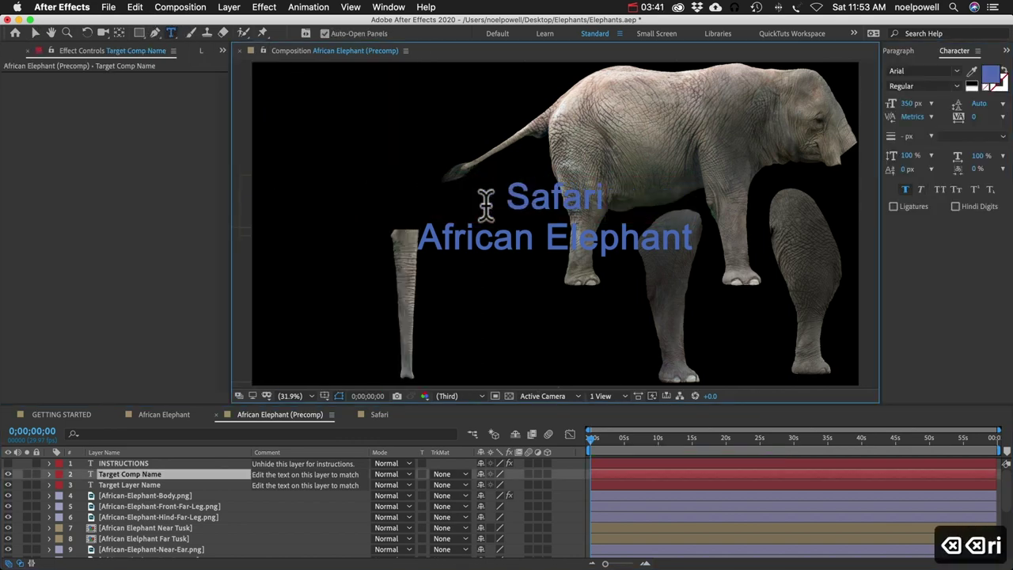
pyautogui.click(149, 483)
pyautogui.click(484, 237)
pyautogui.press('super+a')
pyautogui.write('Elephant')
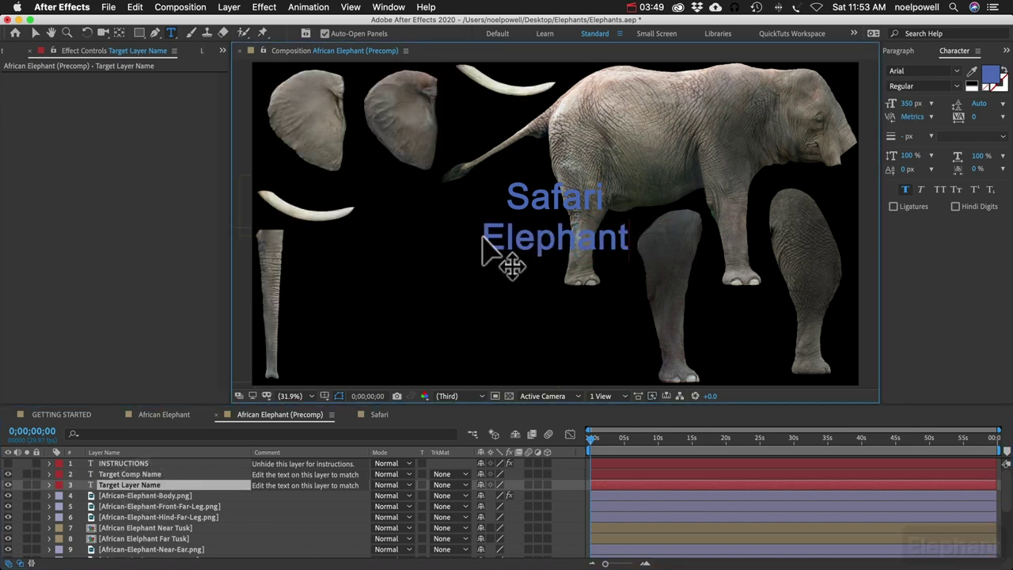
pyautogui.click(169, 483)
# - Hide both target-name text layers, then return to Safari and select the Elephant layer
pyautogui.click(9, 475)
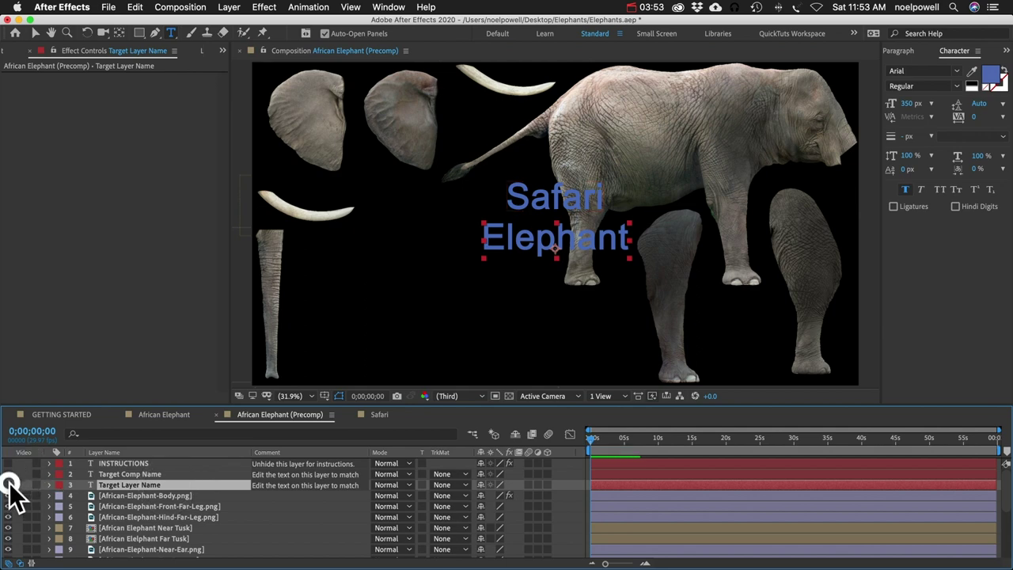
pyautogui.click(9, 485)
pyautogui.click(381, 414)
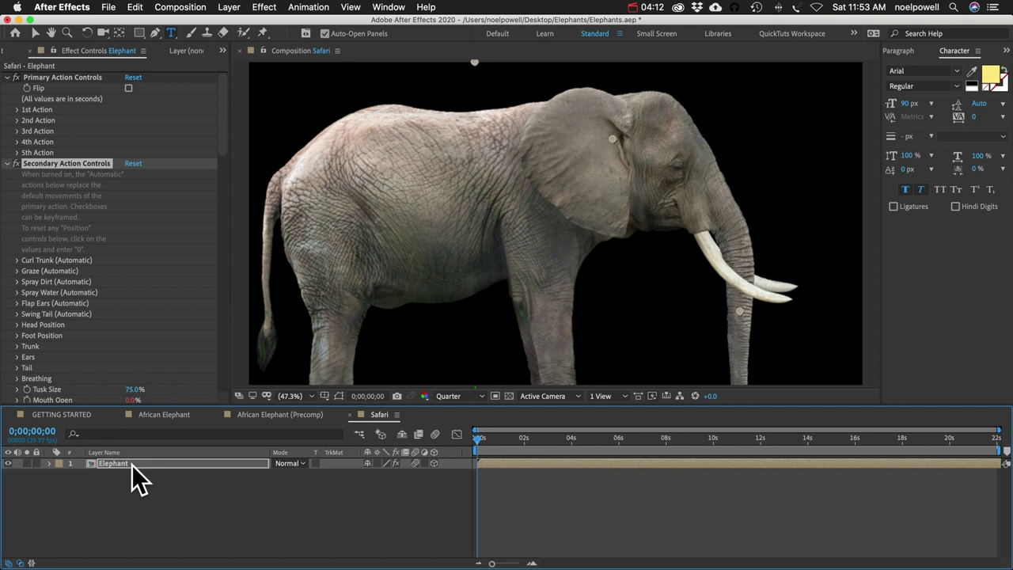
pyautogui.click(131, 464)
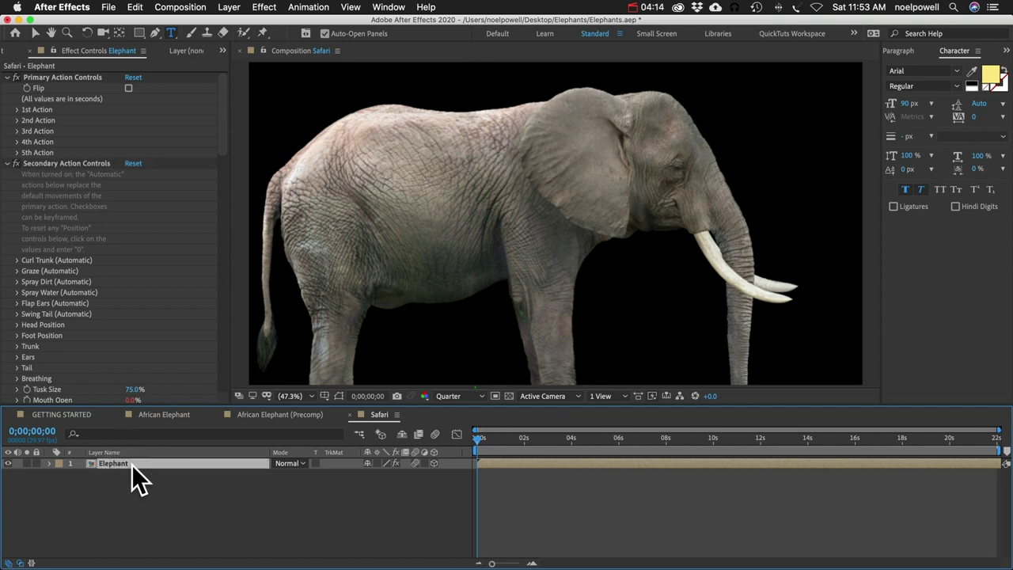
# - Duplicate the Elephant layer with Cmd+D, placing Elephant 2 above the original
pyautogui.press('super+d')
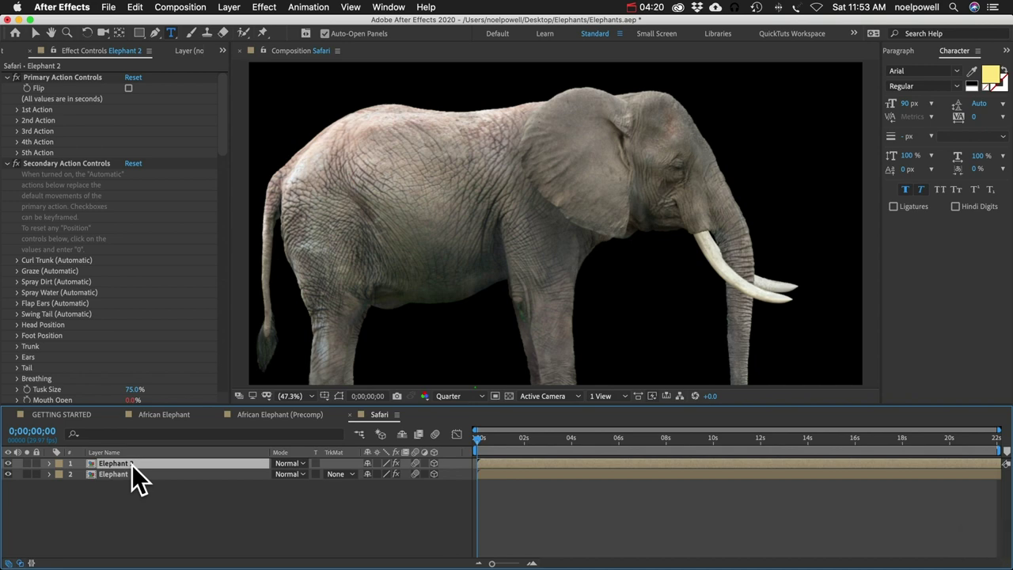
pyautogui.moveTo(111, 473); pyautogui.dragTo(124, 468)
# - In the Project panel, duplicate African Elephant (Precomp) to create African Elephant (Precomp) 2
pyautogui.click(4, 52)
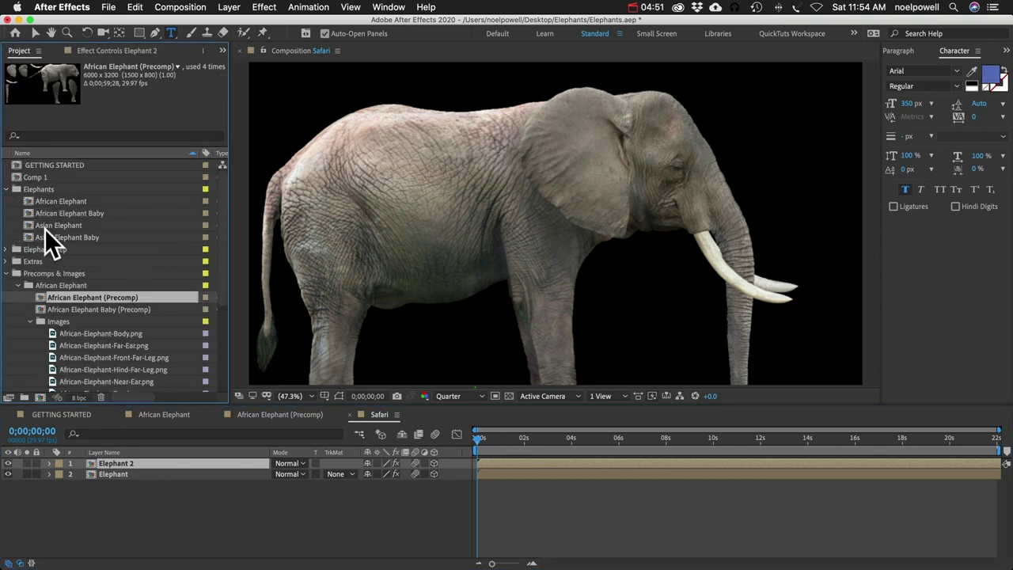
pyautogui.click(28, 321)
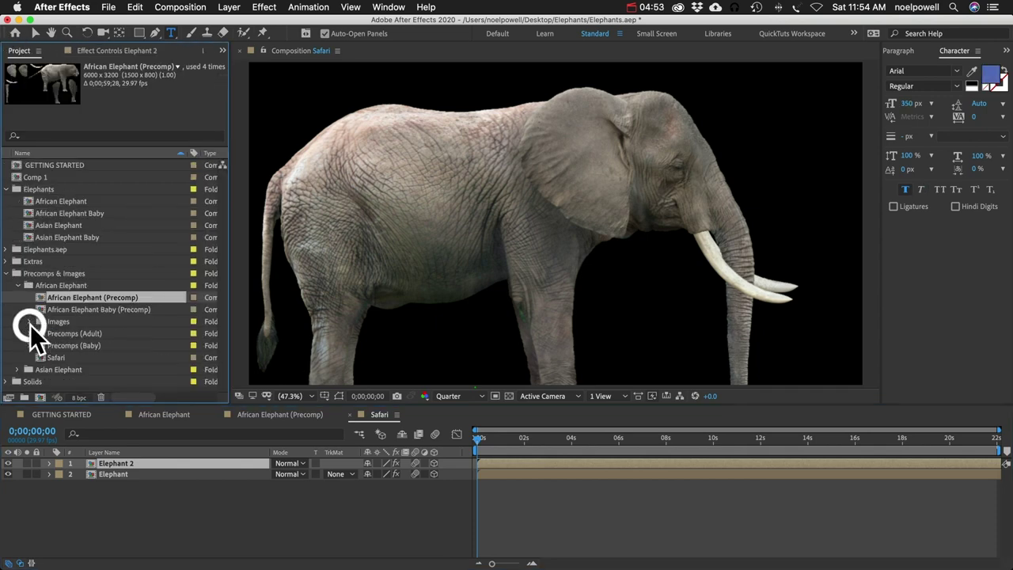
pyautogui.click(35, 273)
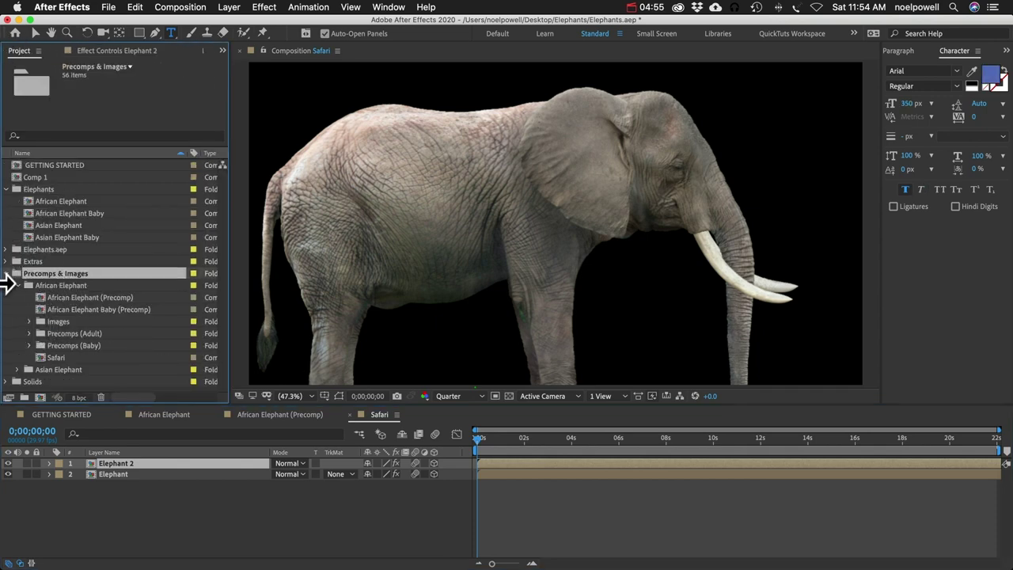
pyautogui.click(7, 274)
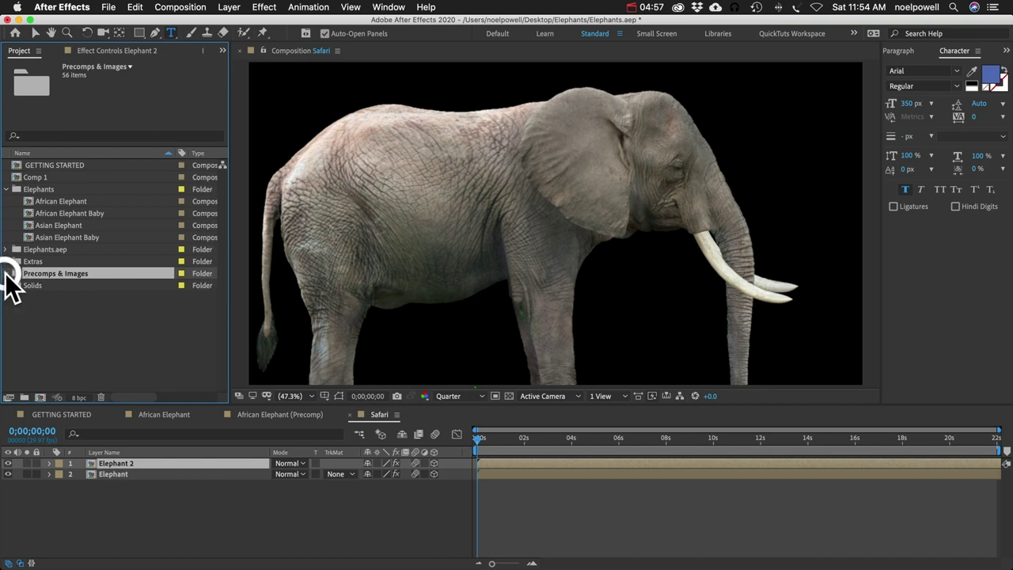
pyautogui.click(7, 274)
pyautogui.click(18, 285)
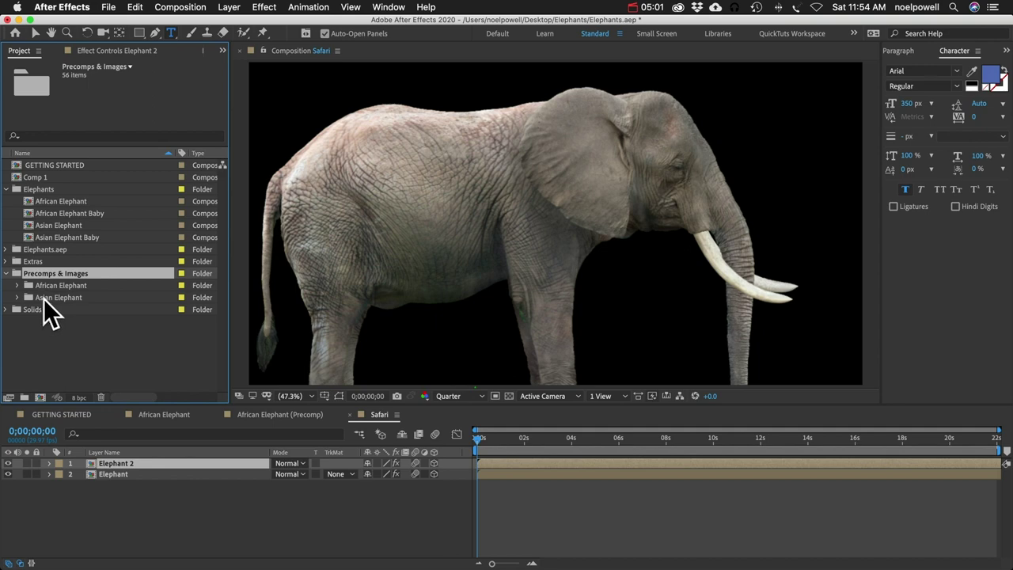
pyautogui.click(18, 287)
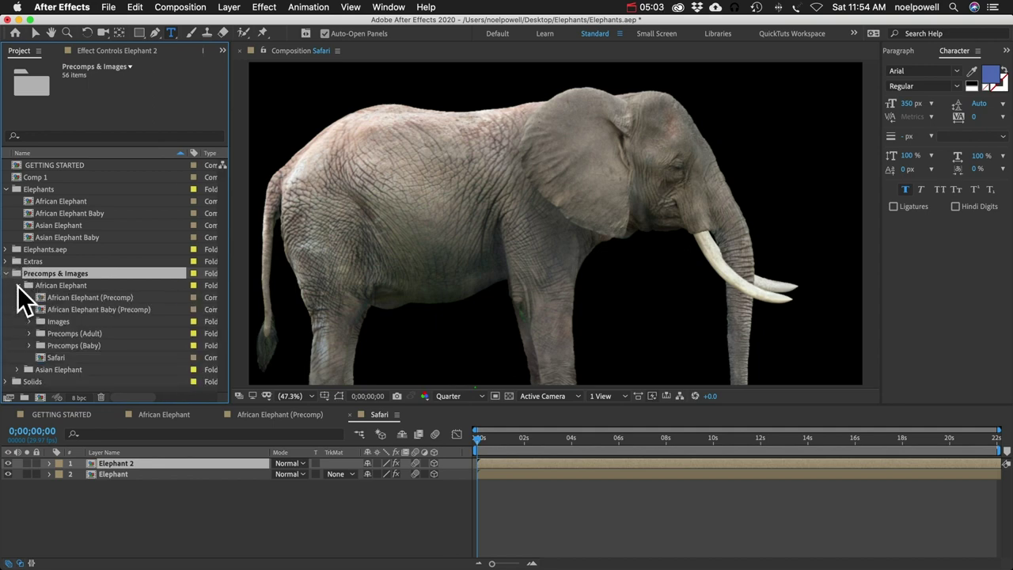
pyautogui.click(72, 300)
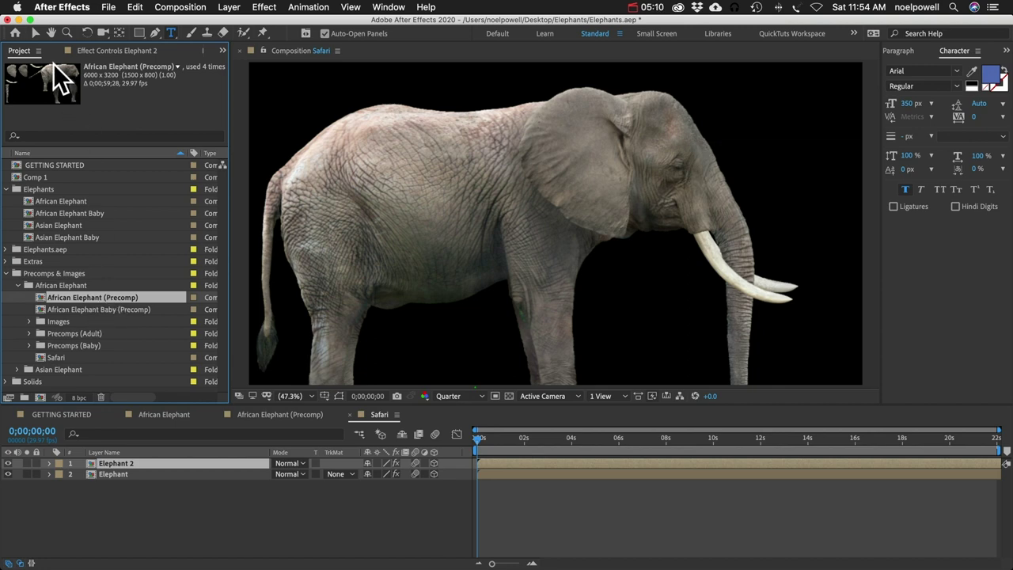
pyautogui.click(43, 202)
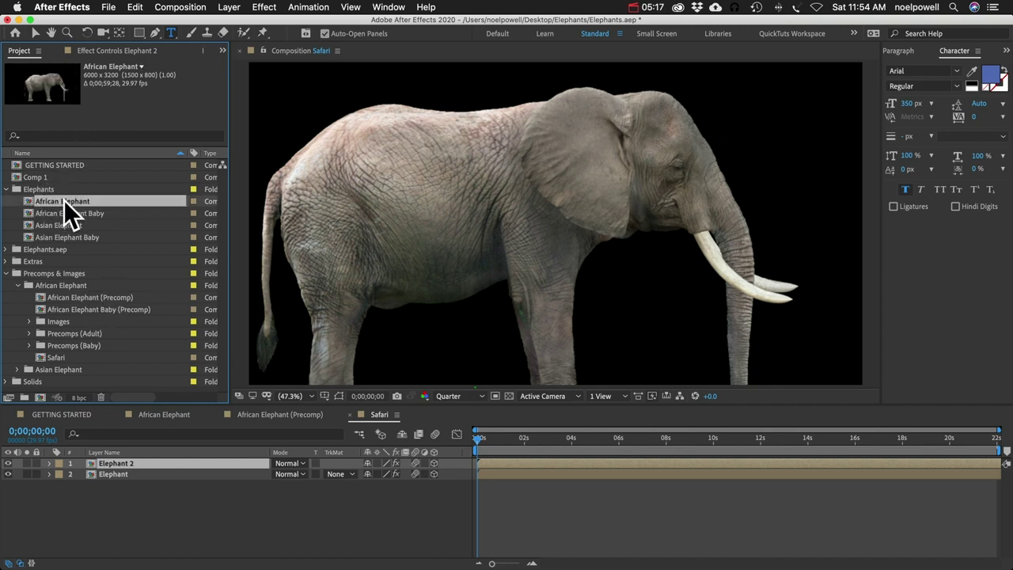
pyautogui.click(82, 299)
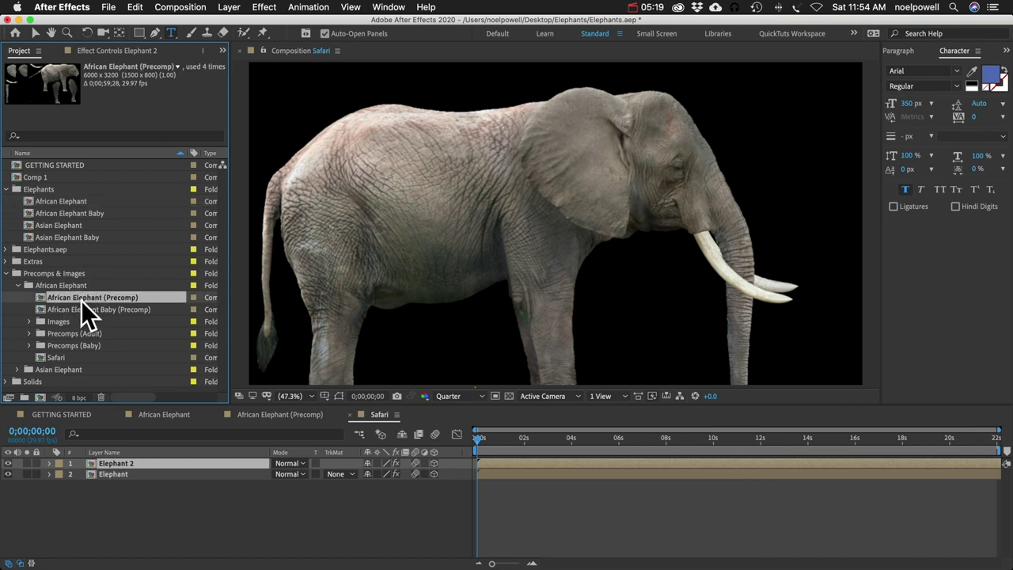
pyautogui.press('super+d')
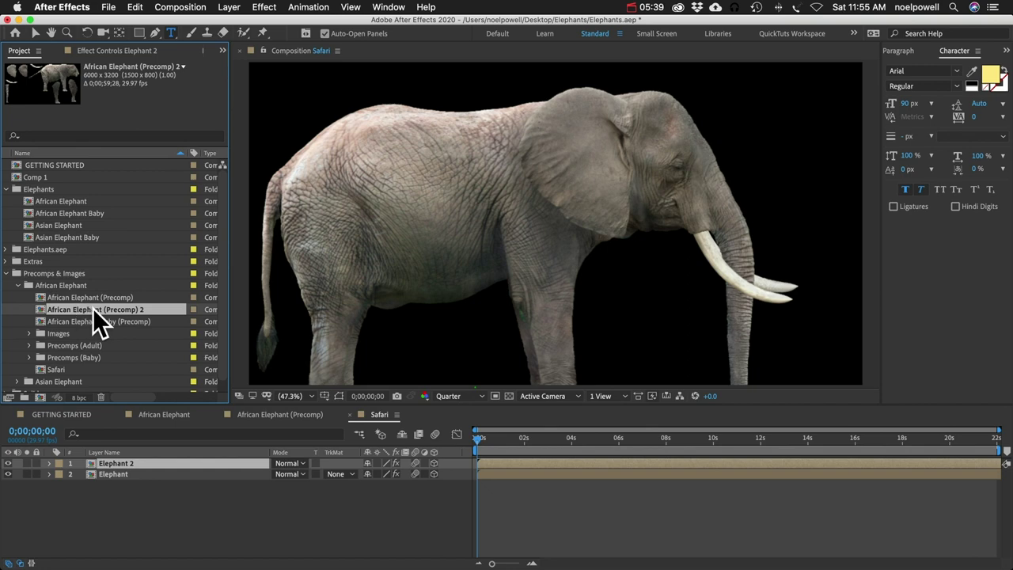
# - Alt-drag African Elephant (Precomp) 2 onto Elephant 2 to replace its source, and show source names
pyautogui.click(142, 464)
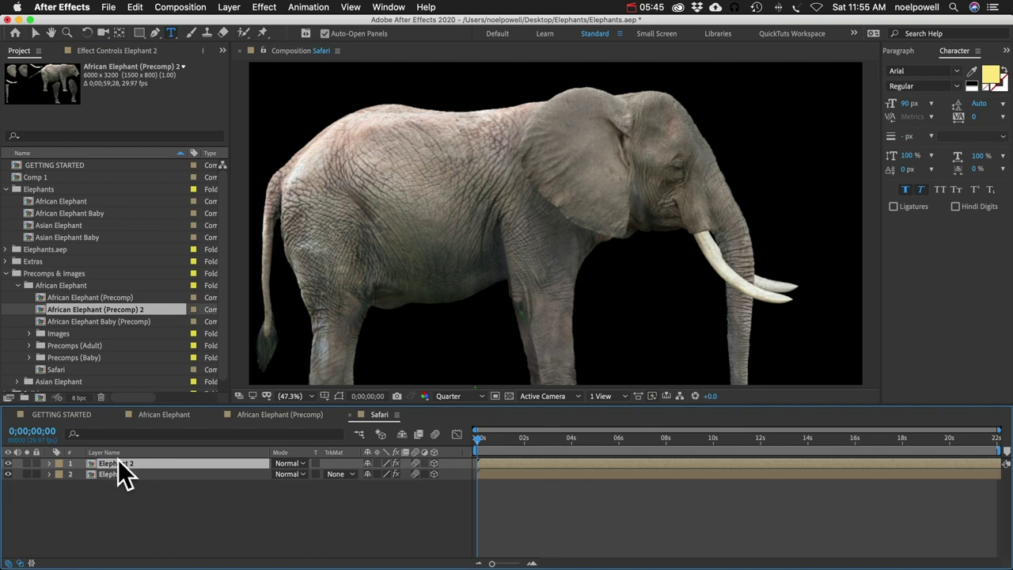
pyautogui.click(91, 308)
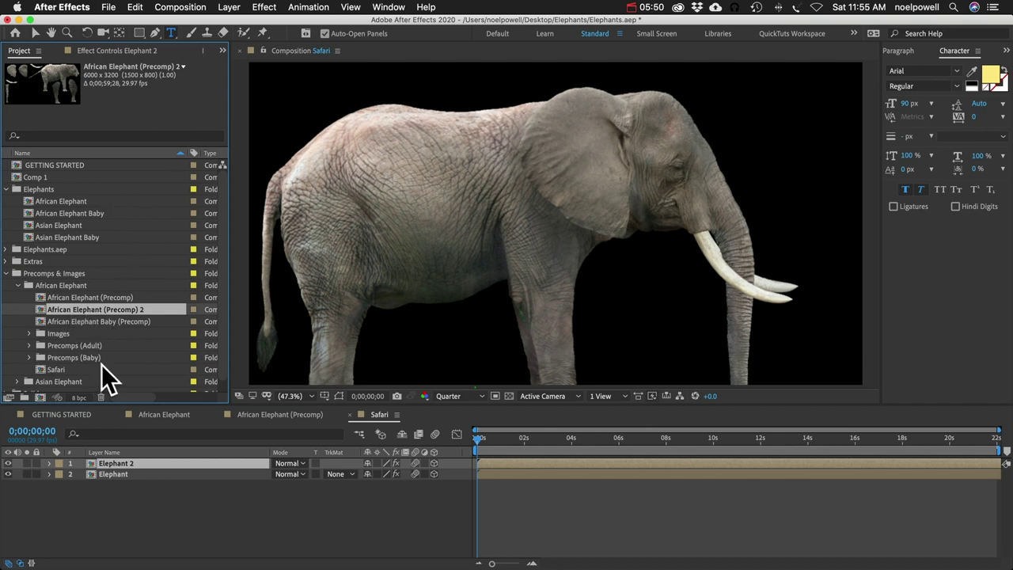
pyautogui.click(117, 463)
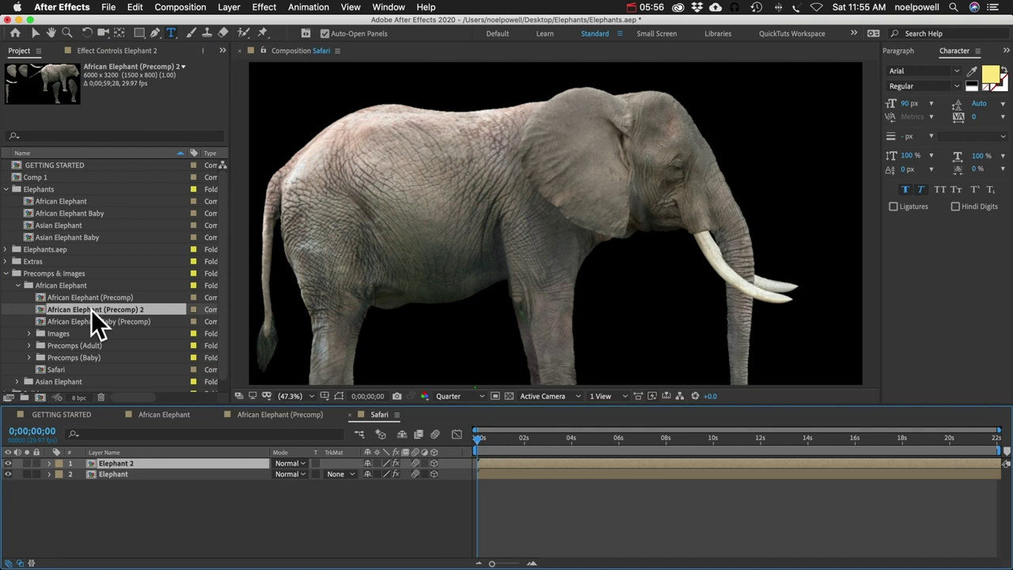
pyautogui.moveTo(91, 310); pyautogui.dragTo(119, 472)
pyautogui.click(106, 451)
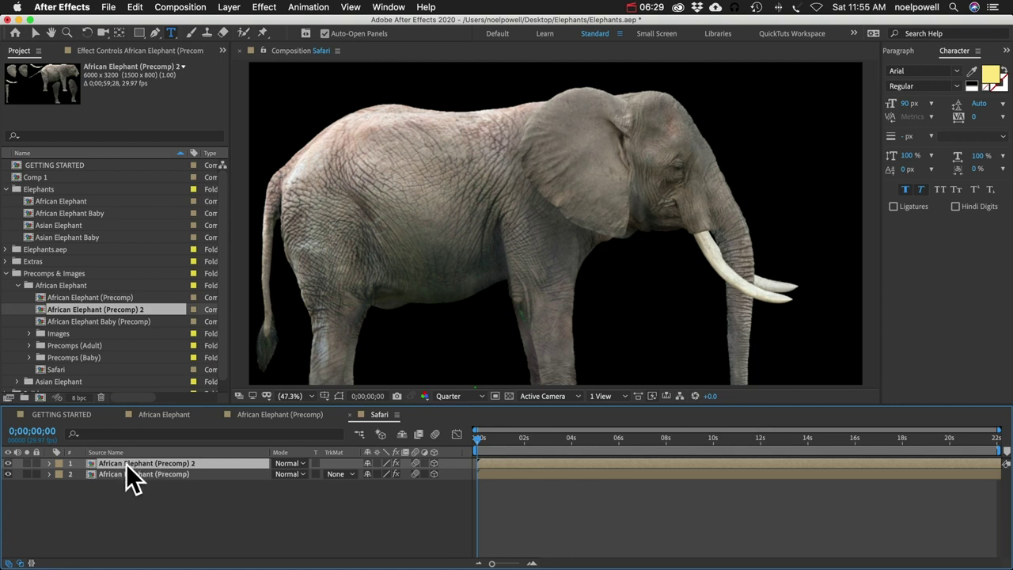
# - Open African Elephant (Precomp) 2, reveal its target-name text layers, and return to Safari
pyautogui.doubleClick(129, 464)
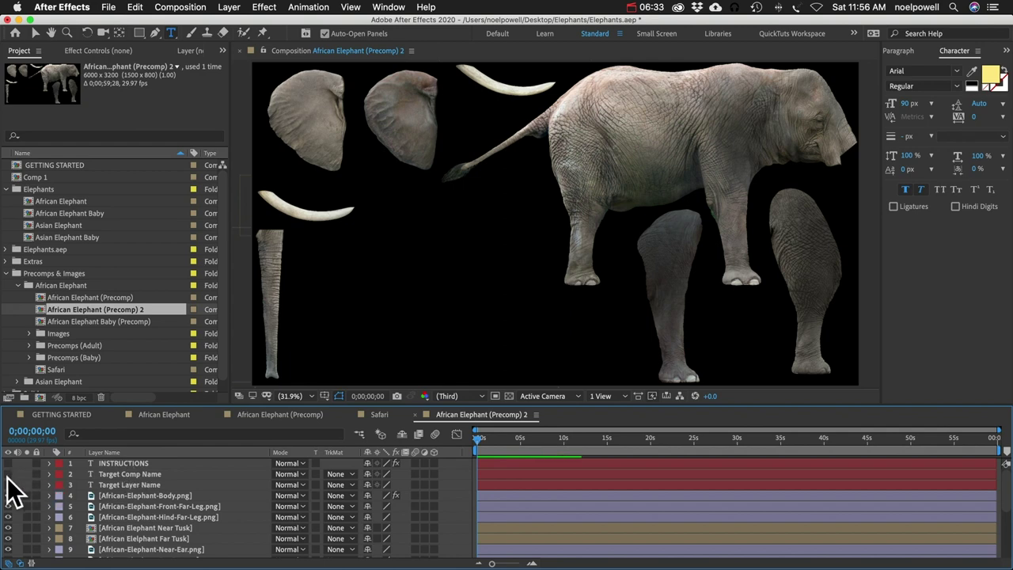
pyautogui.moveTo(8, 474); pyautogui.dragTo(8, 484)
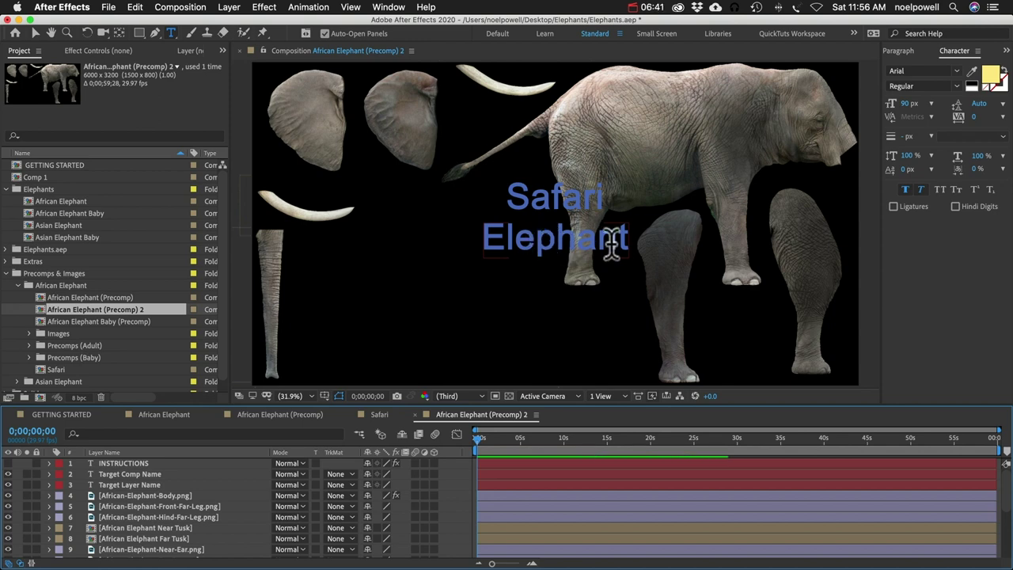
pyautogui.click(381, 414)
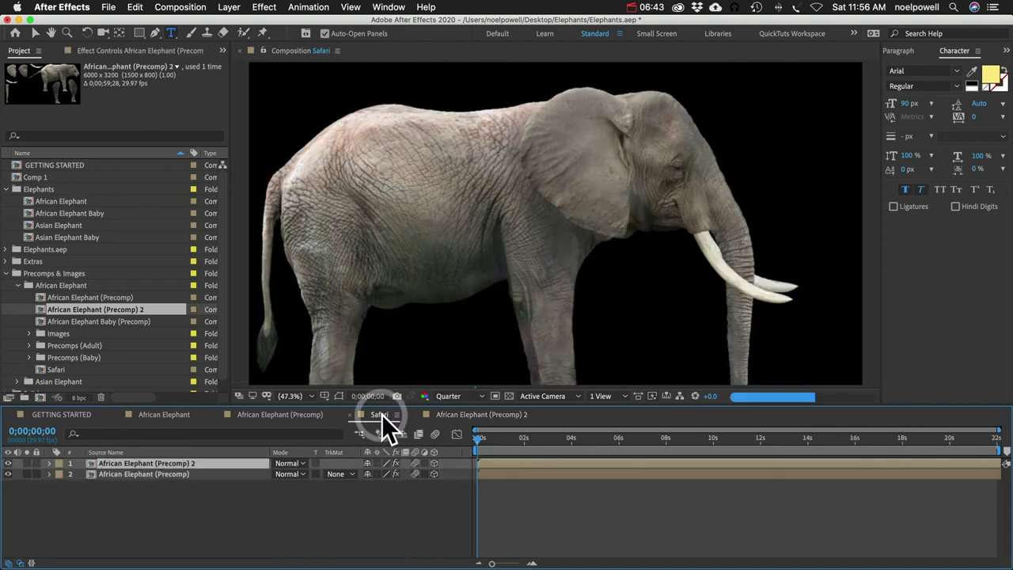
# - Reselect the Elephant 2 layer, then select the Target Layer Name text in Precomp 2
pyautogui.click(103, 459)
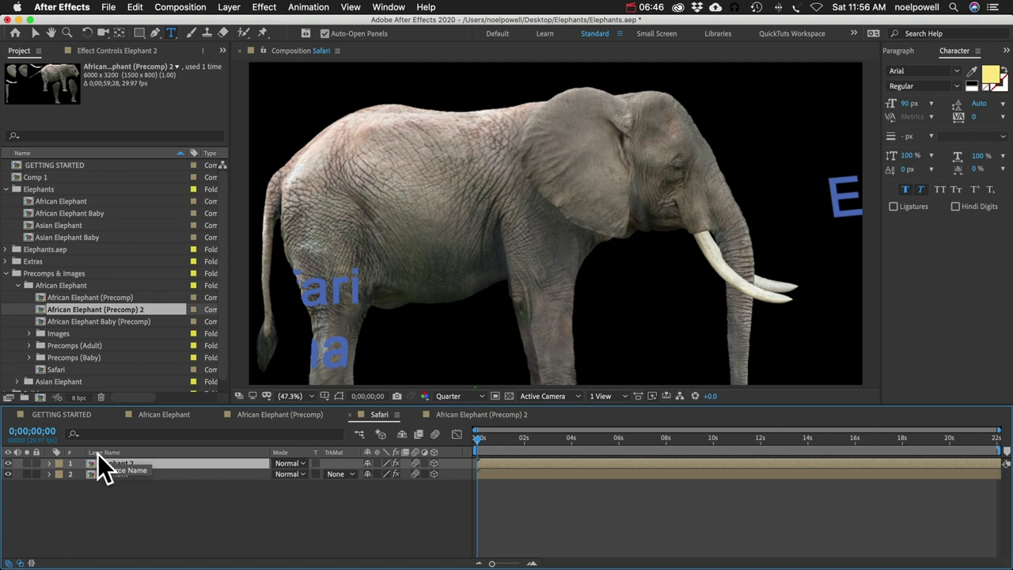
pyautogui.click(113, 511)
pyautogui.click(115, 463)
pyautogui.click(468, 418)
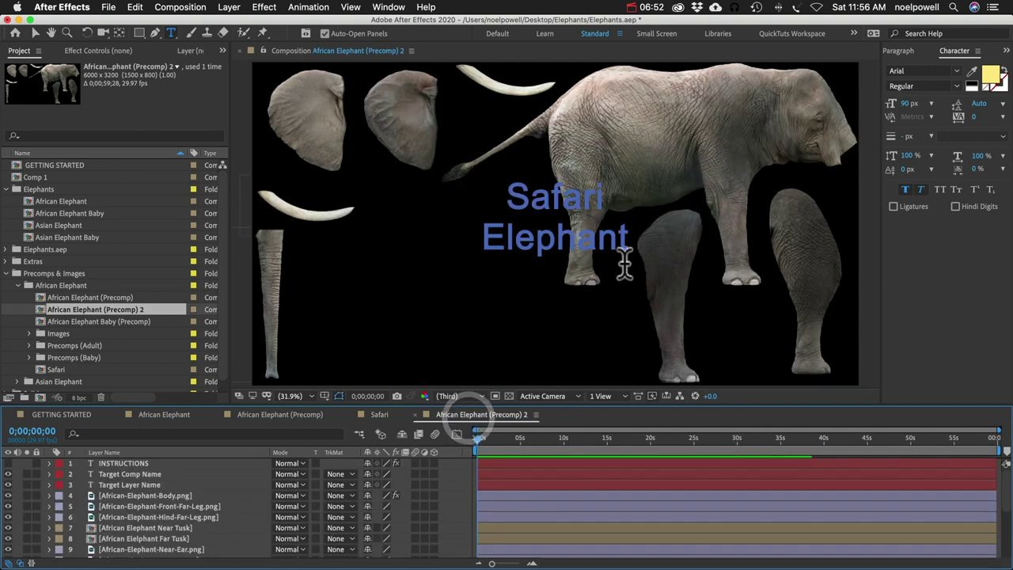
pyautogui.click(628, 239)
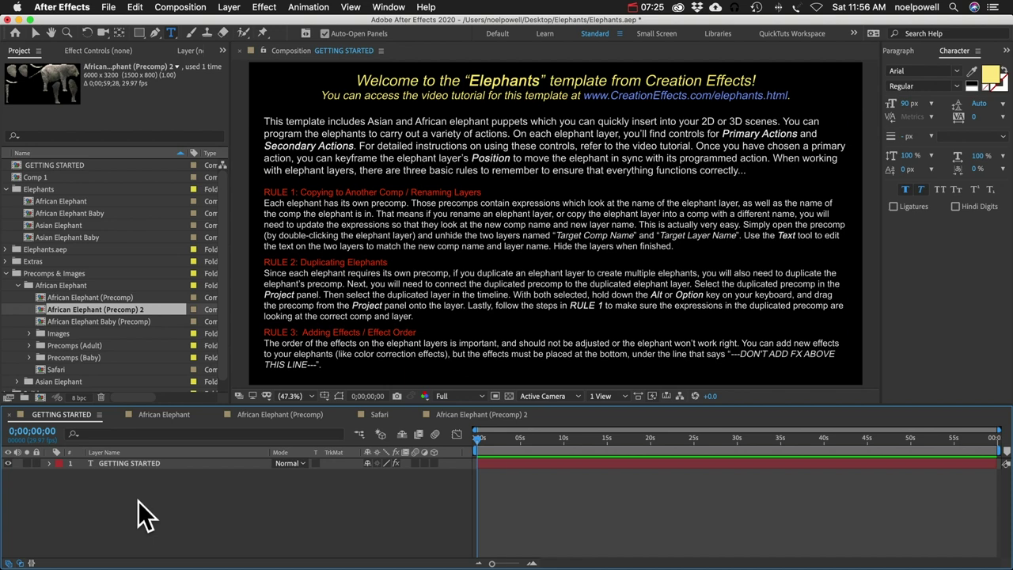
# - Switch to the African Elephant composition and select its African Elephant layer
pyautogui.click(66, 201)
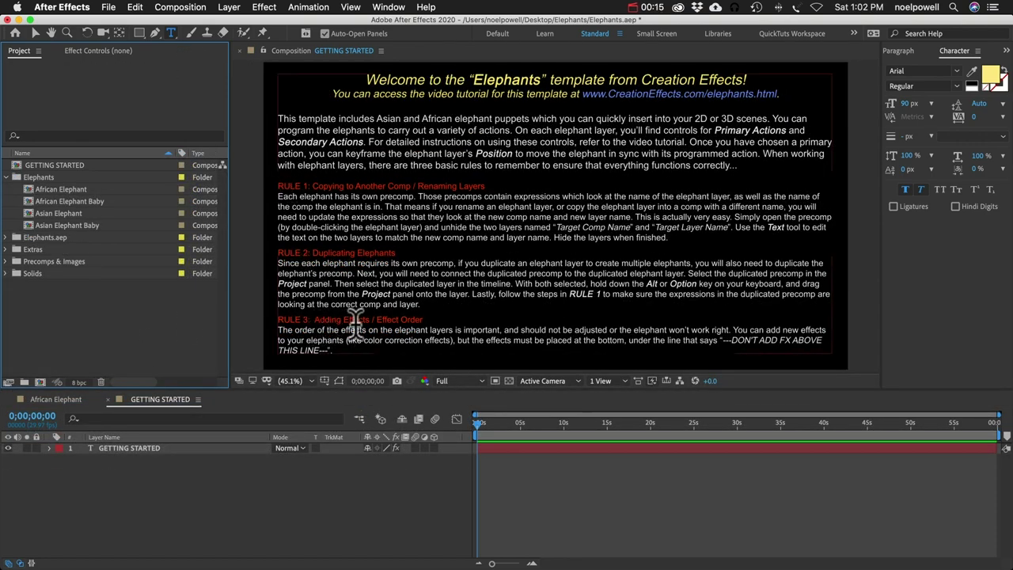
pyautogui.click(63, 402)
pyautogui.click(127, 480)
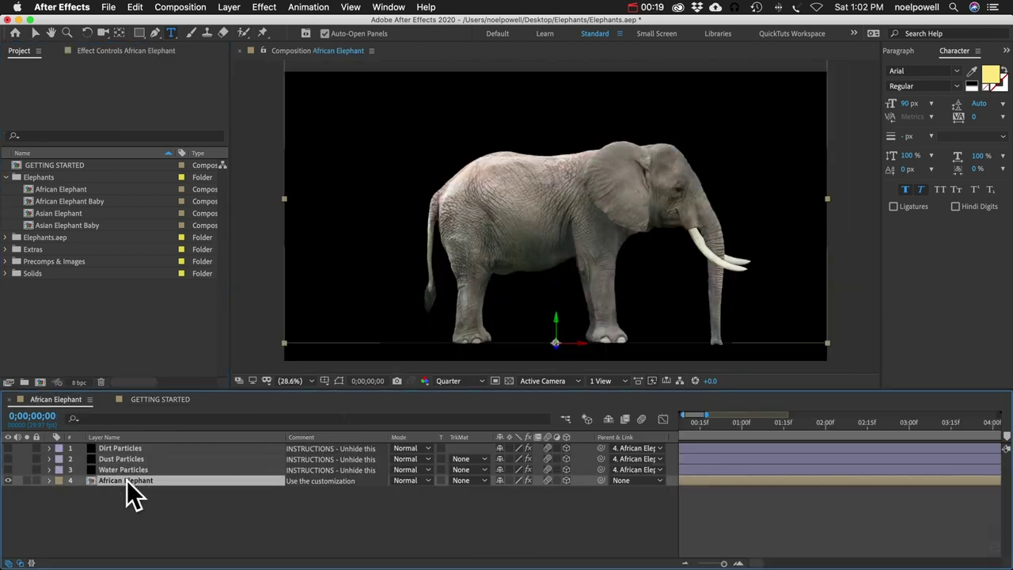
# - List the elephant layer's effects, inspecting SecActKeyframes and the DON'T ADD FX ABOVE THIS LINE divider
pyautogui.press('e')
pyautogui.scroll(-1, 129, 507)
pyautogui.scroll(-1, 126, 523)
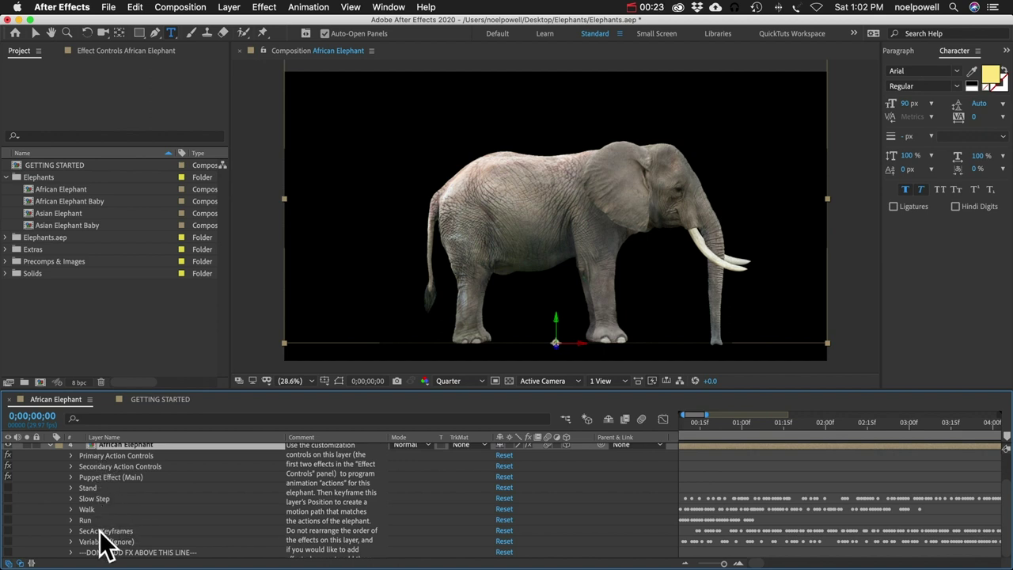
pyautogui.moveTo(100, 533)
pyautogui.mouseDown()
pyautogui.moveTo(93, 456)
pyautogui.moveTo(102, 541)
pyautogui.mouseUp()
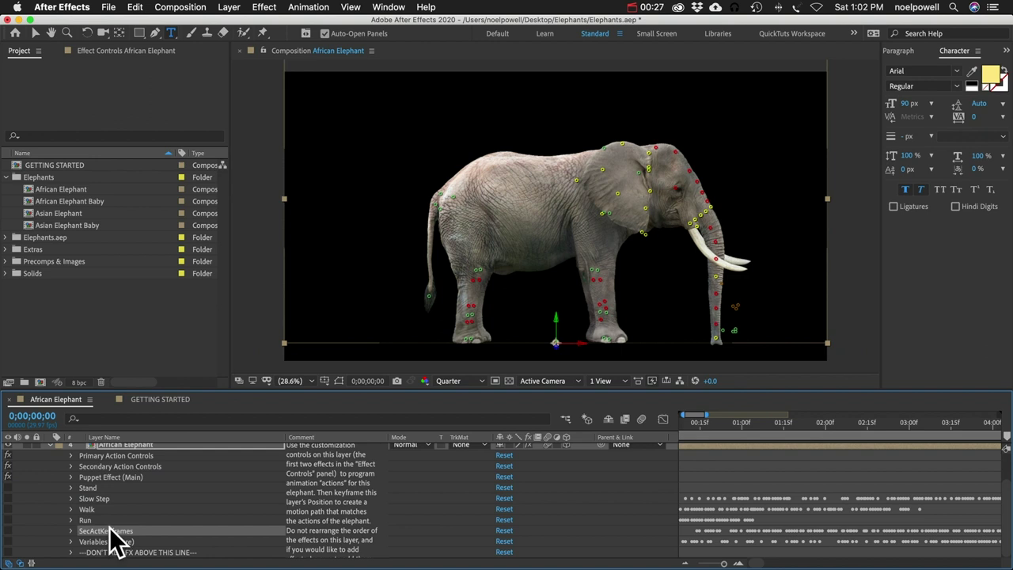
pyautogui.moveTo(113, 535); pyautogui.dragTo(554, 227)
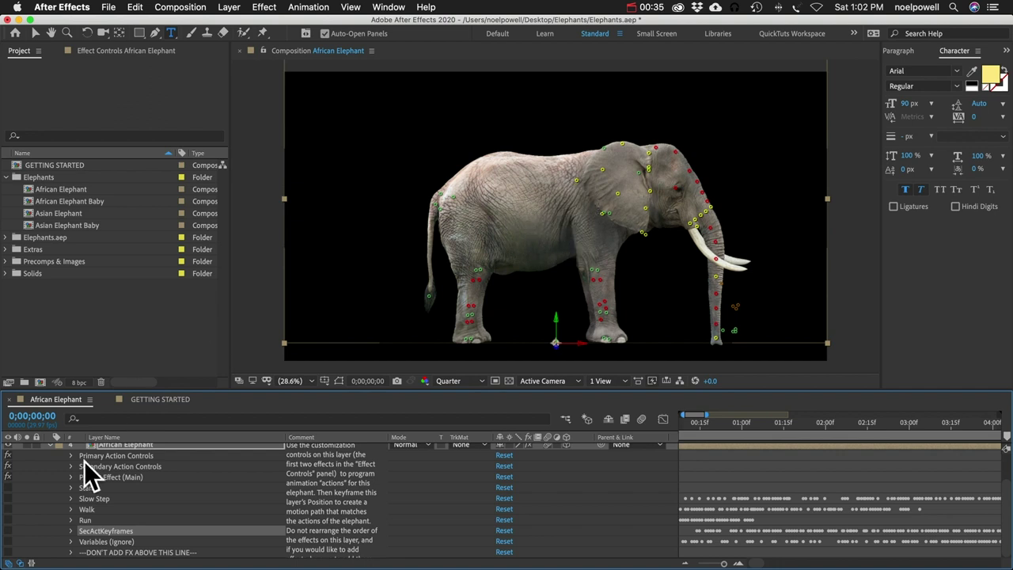
pyautogui.click(122, 553)
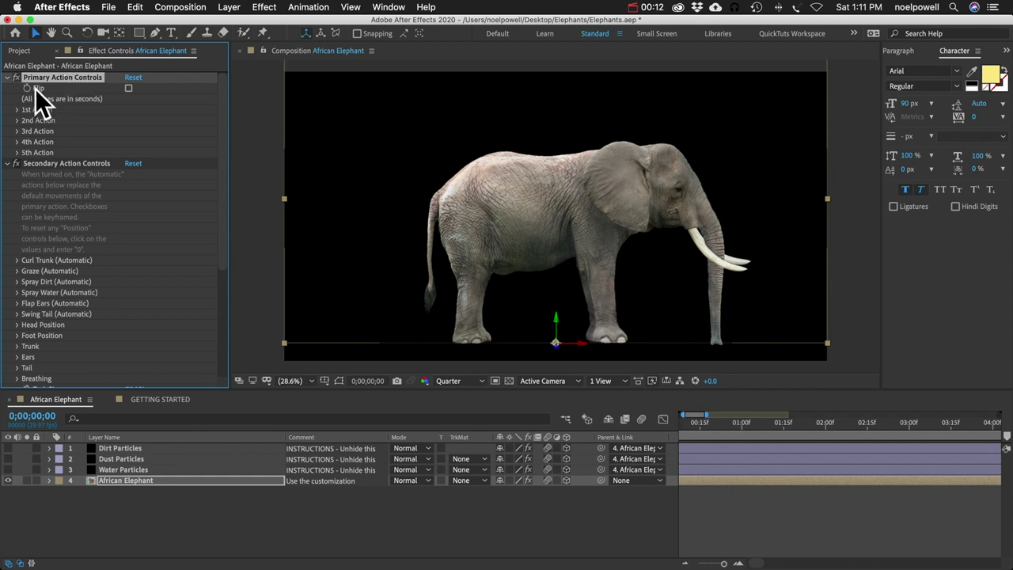
# - Mirror the elephant to face left and back, then browse the 1st Action choices
pyautogui.click(128, 88)
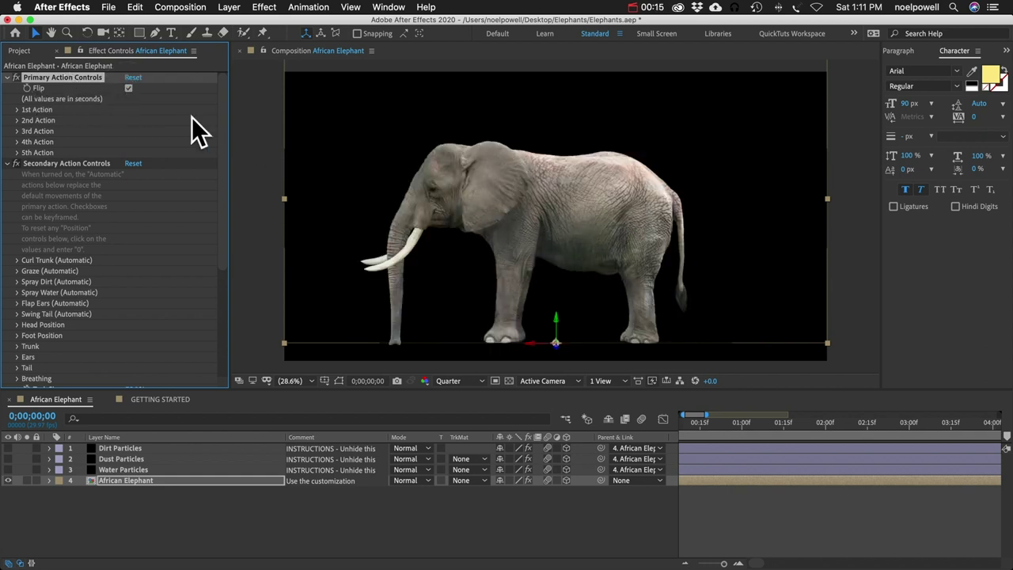
pyautogui.click(129, 88)
pyautogui.click(17, 110)
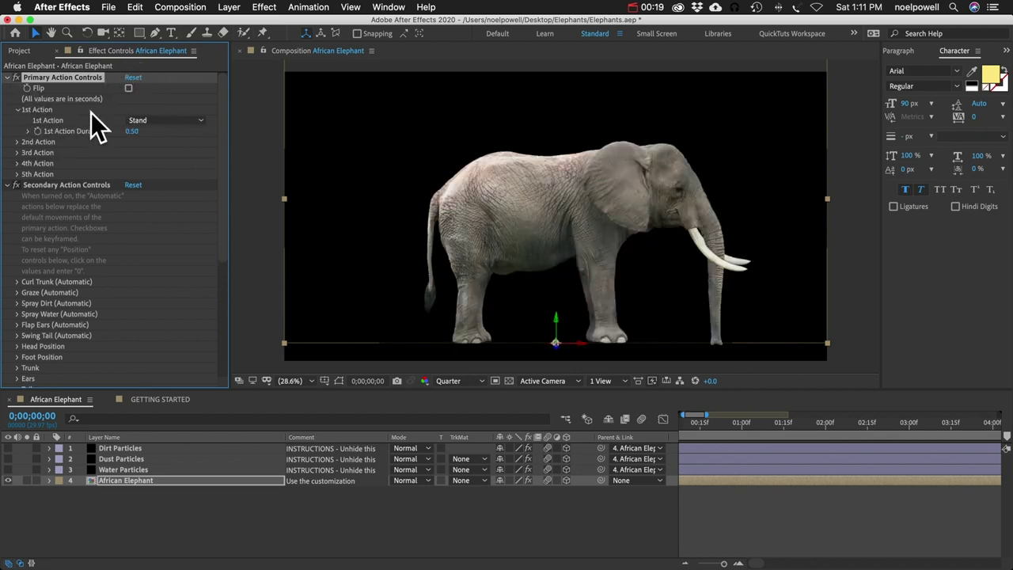
pyautogui.click(151, 120)
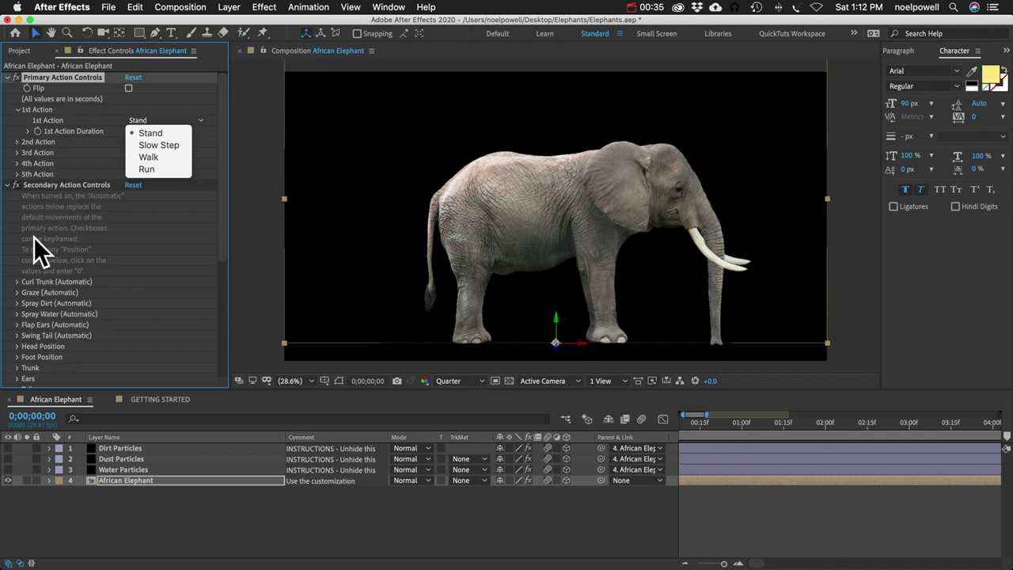
pyautogui.click(76, 122)
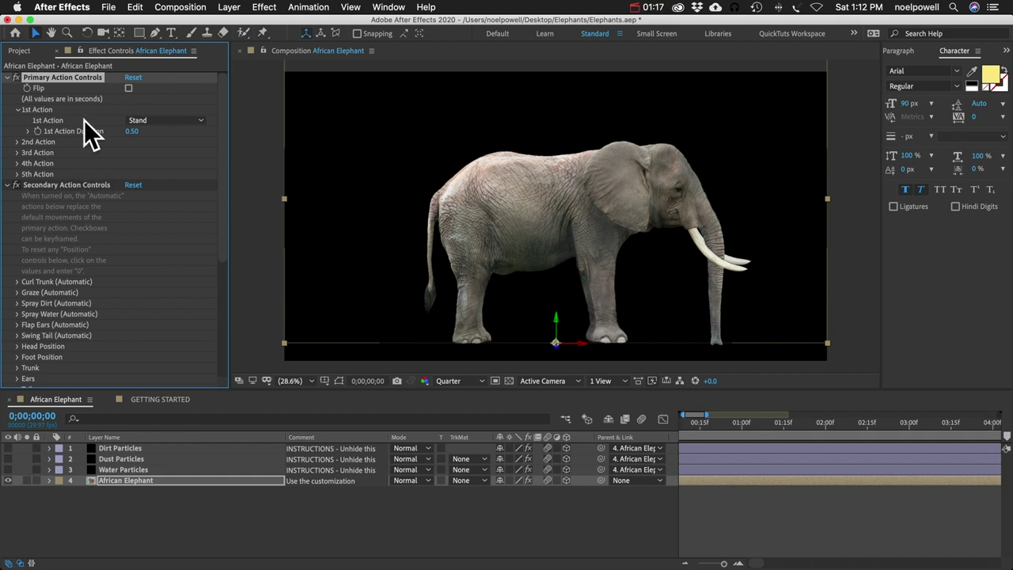
pyautogui.click(82, 122)
# - Set the 1st Action to Walk with a 1st Action Duration of 2 seconds
pyautogui.click(140, 120)
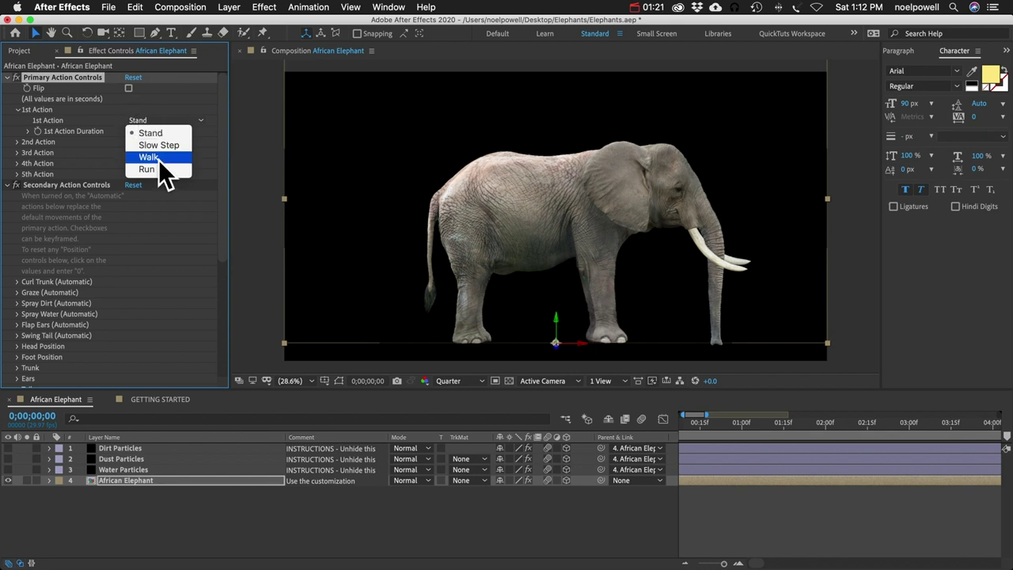
pyautogui.click(158, 157)
pyautogui.click(131, 131)
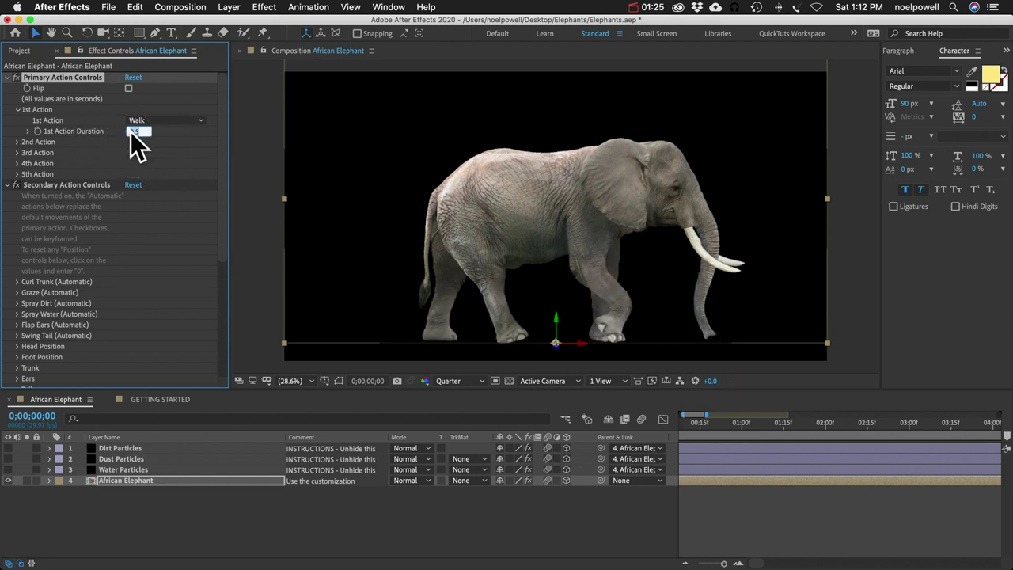
pyautogui.write('2')
pyautogui.press('Return')
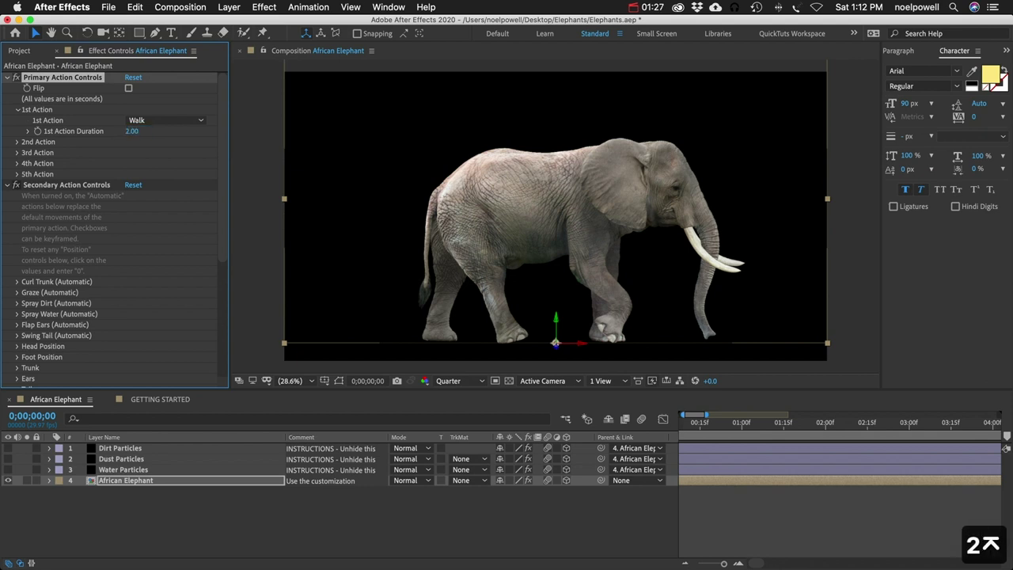
pyautogui.click(17, 142)
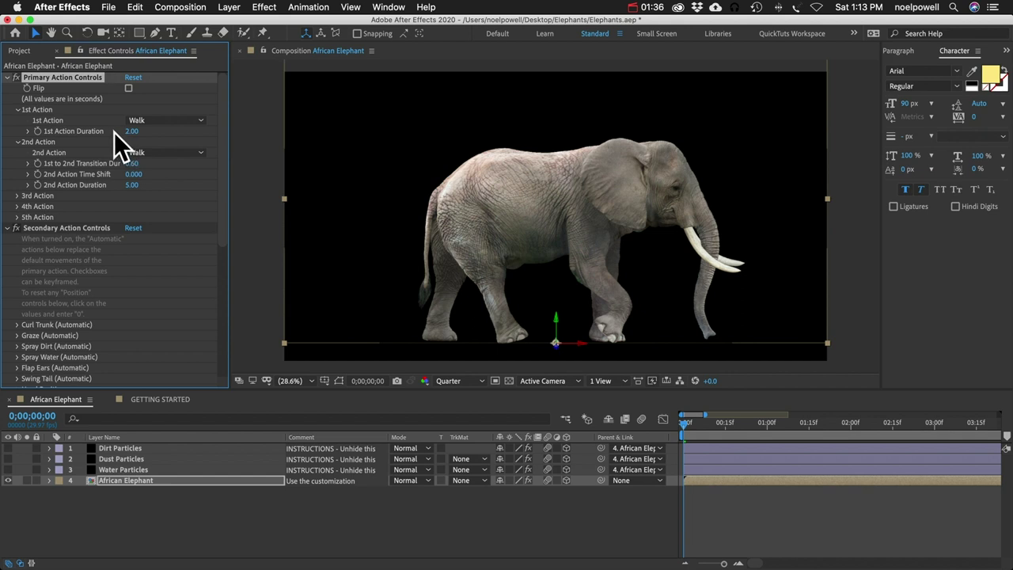
# - Set the 2nd Action to Run and select Puppet Effect (Main) in the timeline
pyautogui.click(129, 153)
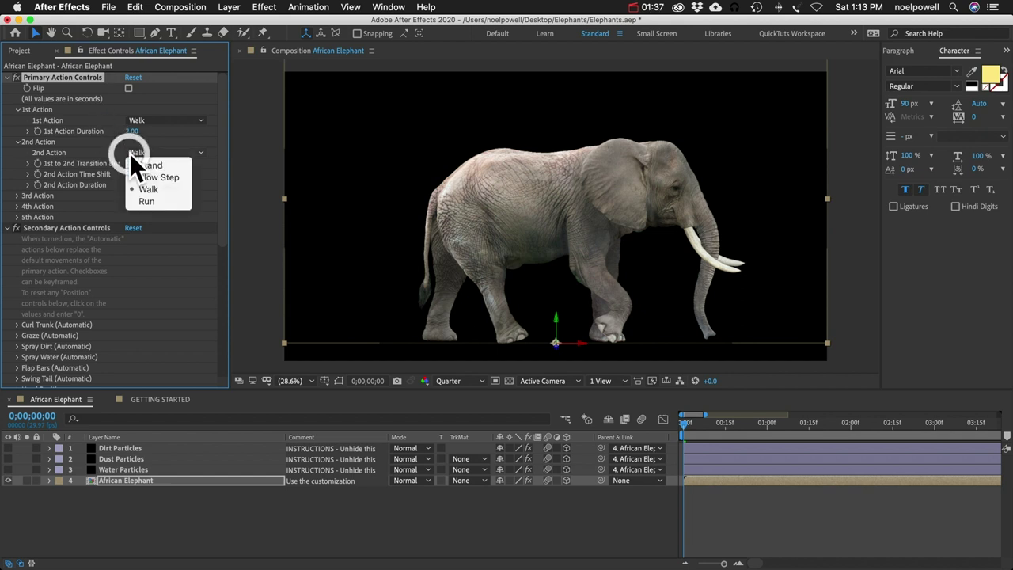
pyautogui.click(151, 199)
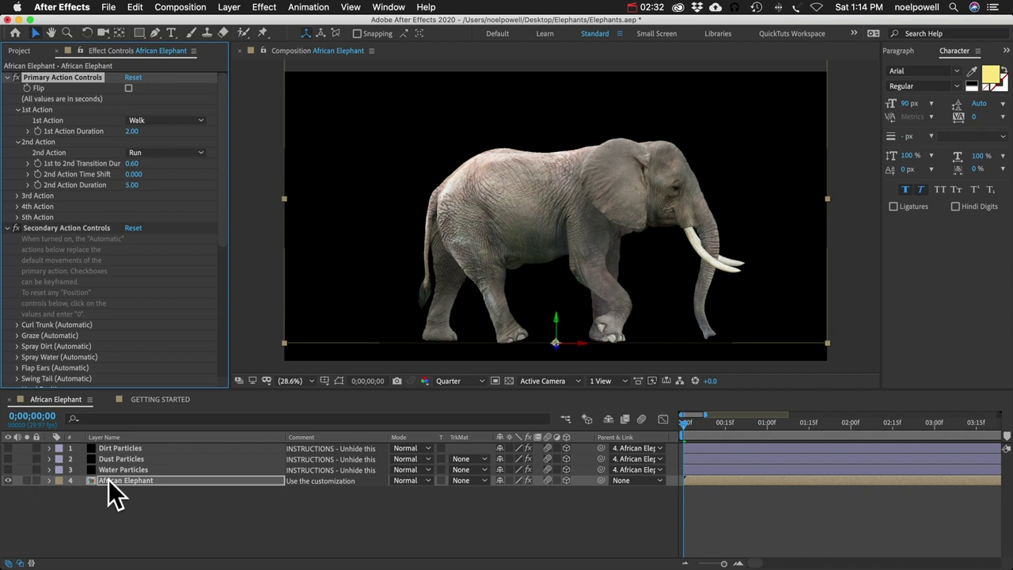
pyautogui.press('e')
pyautogui.click(101, 515)
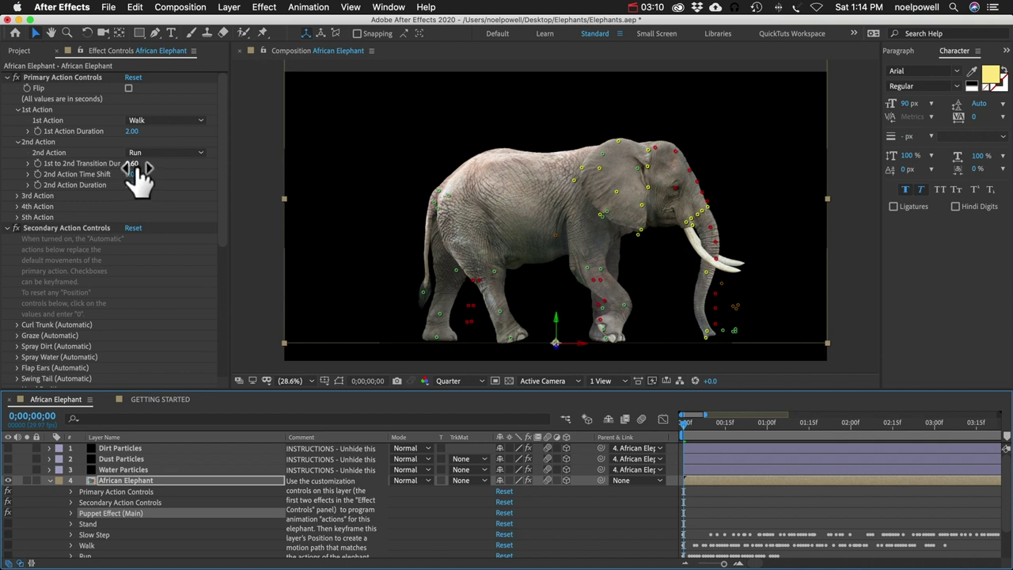
# - RAM-preview the Walk-to-Run animation, select the Run effect, and return to frame 0
pyautogui.press('KP_0')
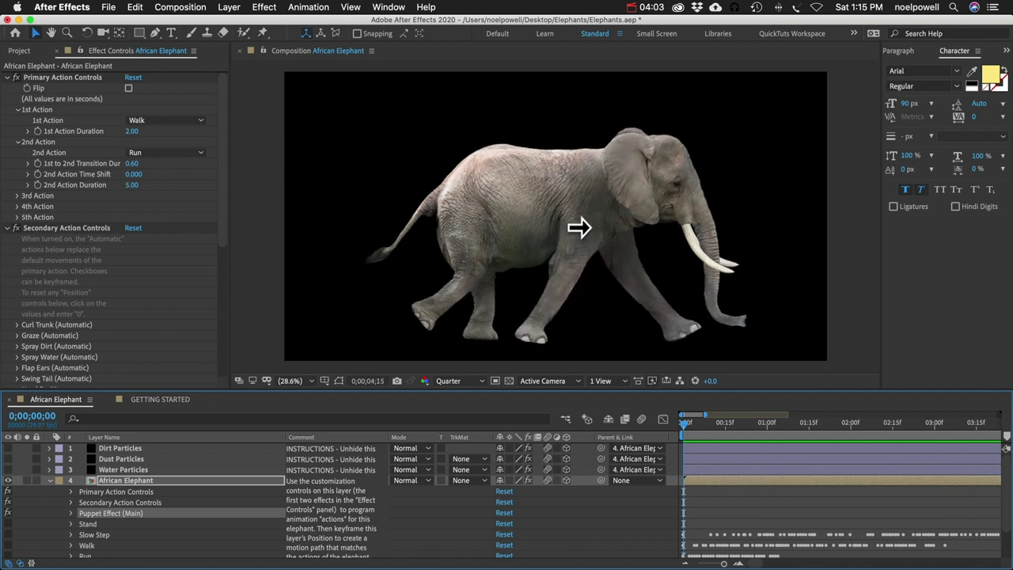
pyautogui.press('space')
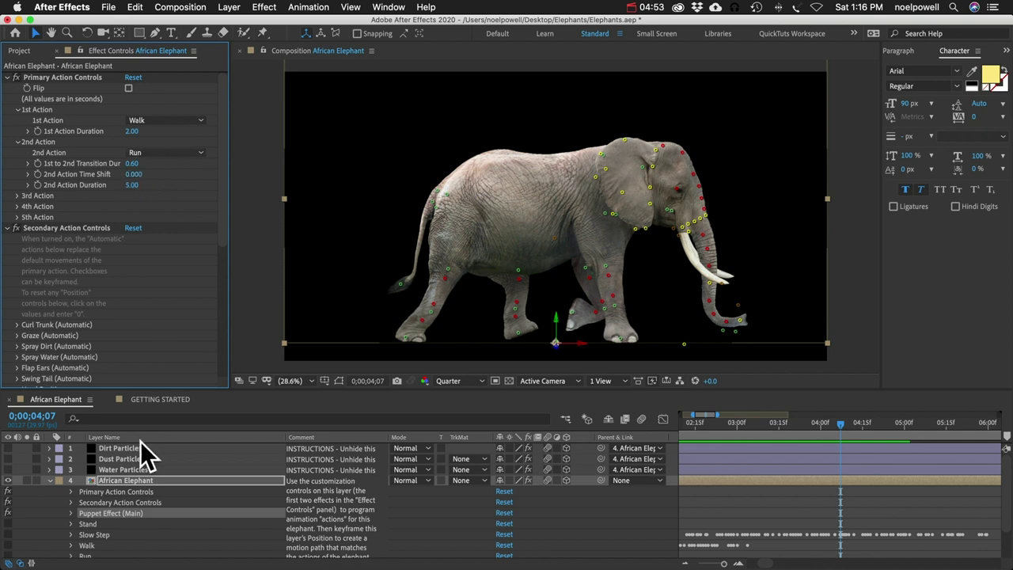
pyautogui.scroll(-2, 124, 506)
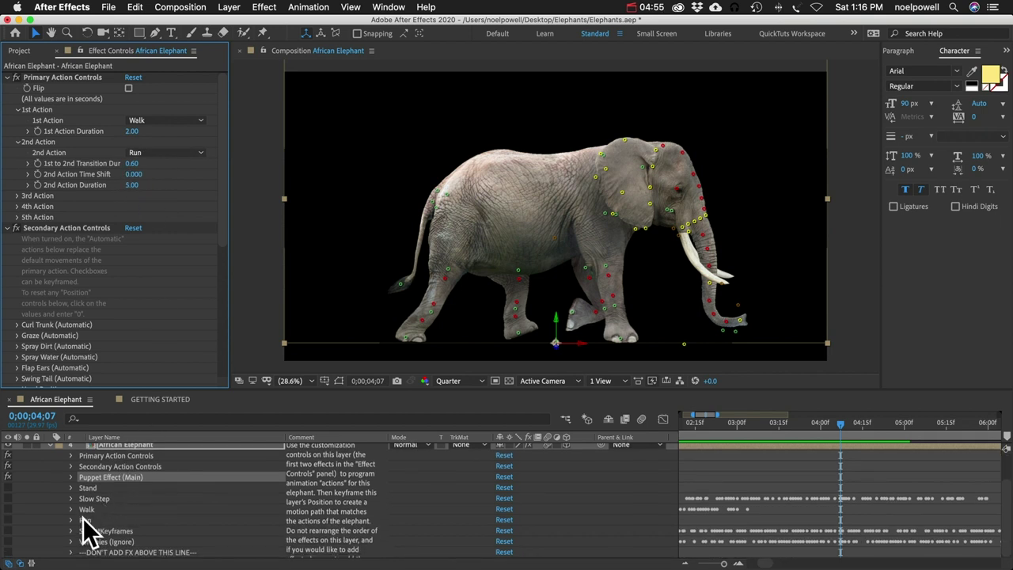
pyautogui.click(84, 520)
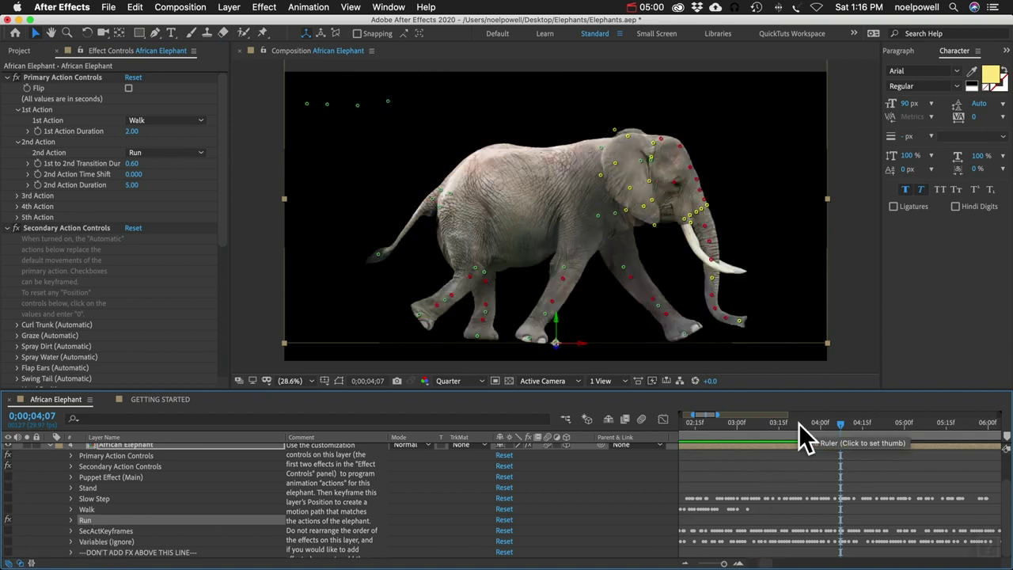
pyautogui.press('Home')
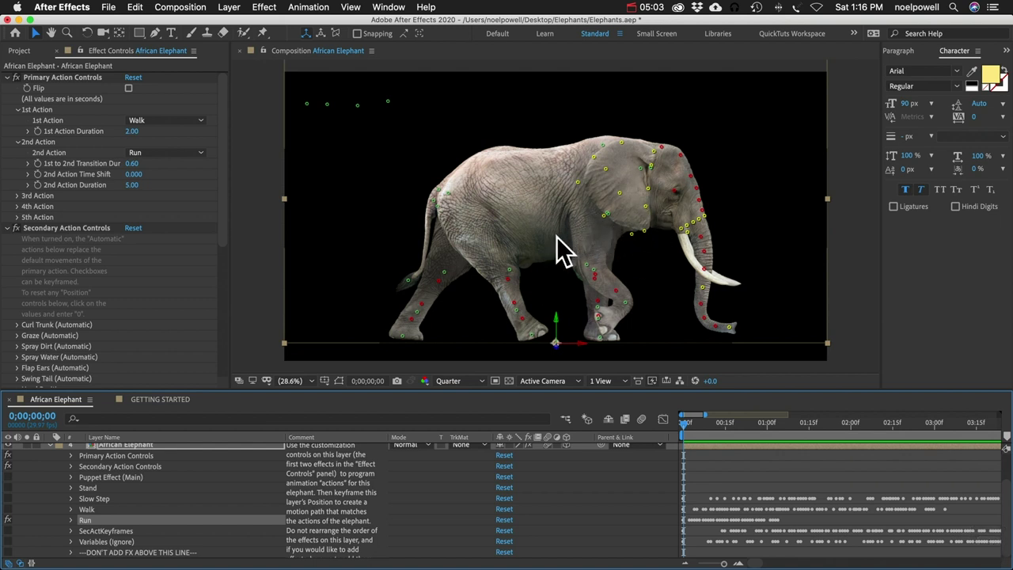
# - Set the 2nd Action Time Shift to 0.2 and step to frame 6 to check the pose
pyautogui.click(136, 173)
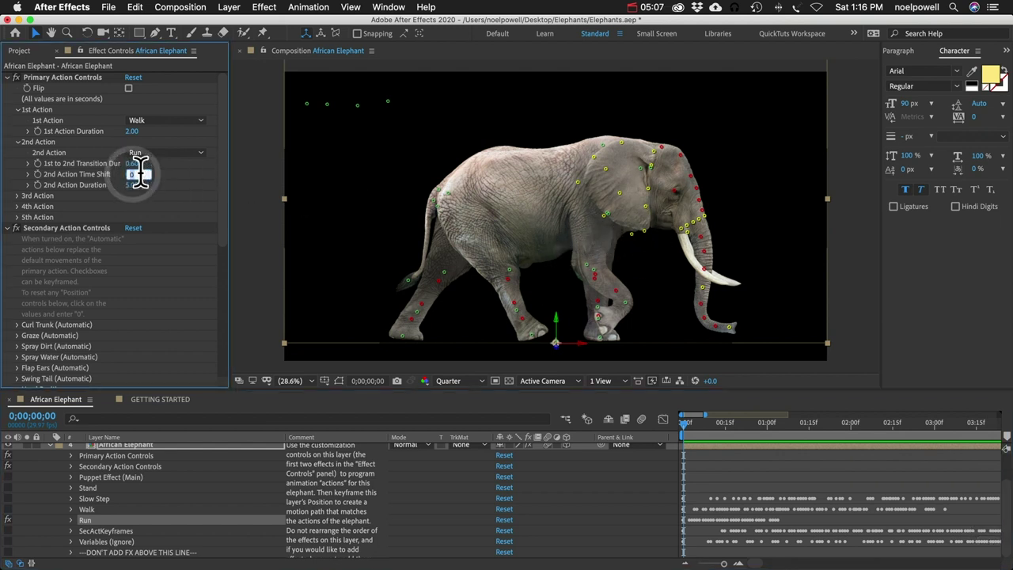
pyautogui.write('0.2')
pyautogui.press('Return')
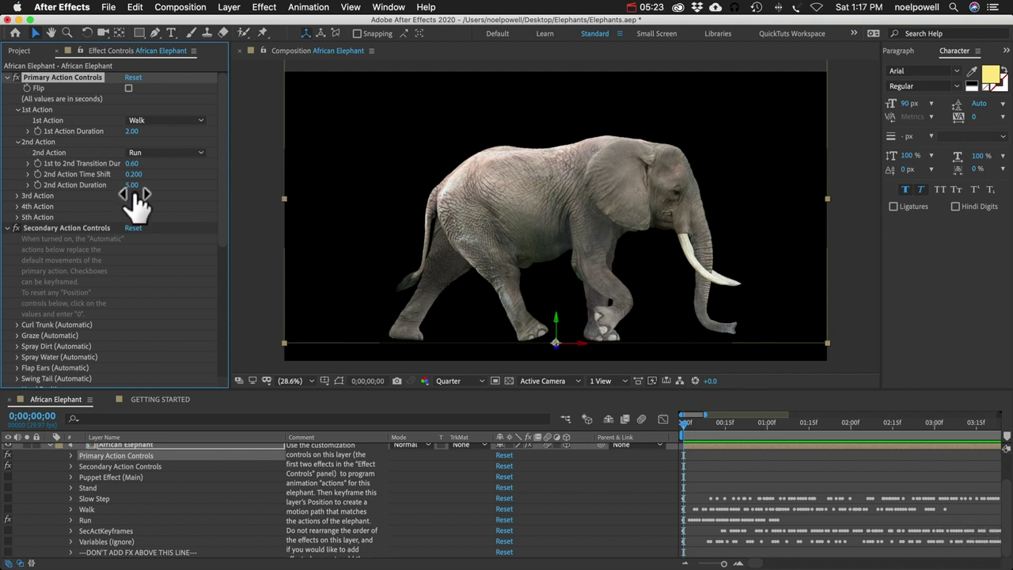
pyautogui.click(687, 423)
pyautogui.moveTo(687, 423); pyautogui.dragTo(702, 424)
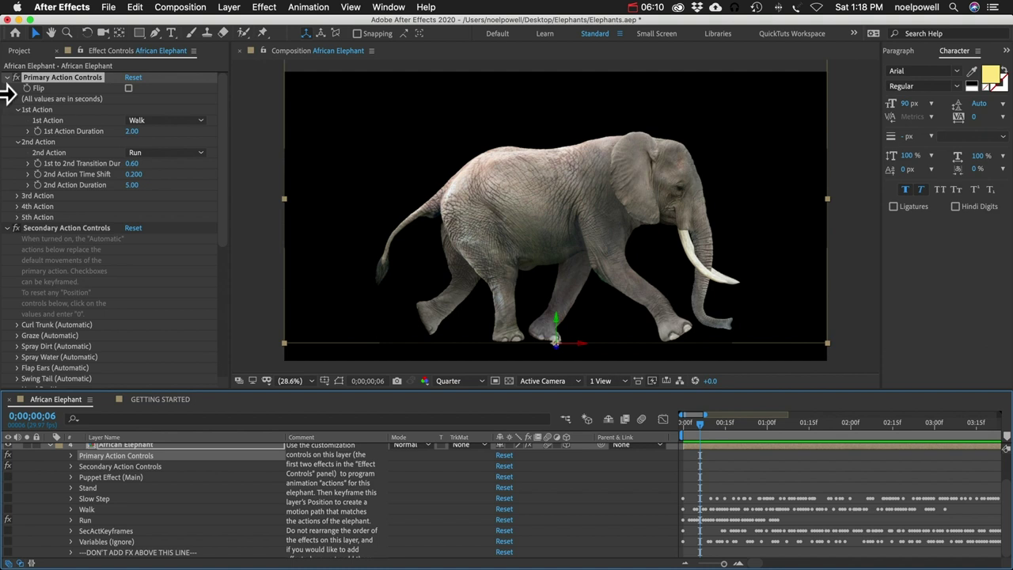
# - Try a 0.3 Time Shift for the run, then undo it back to 0.200
pyautogui.click(85, 141)
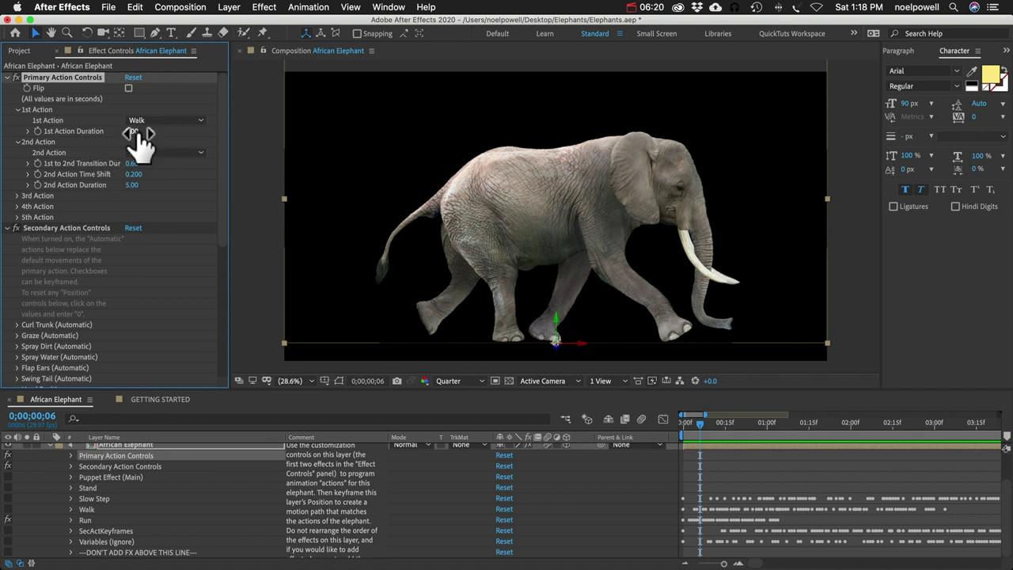
pyautogui.click(134, 174)
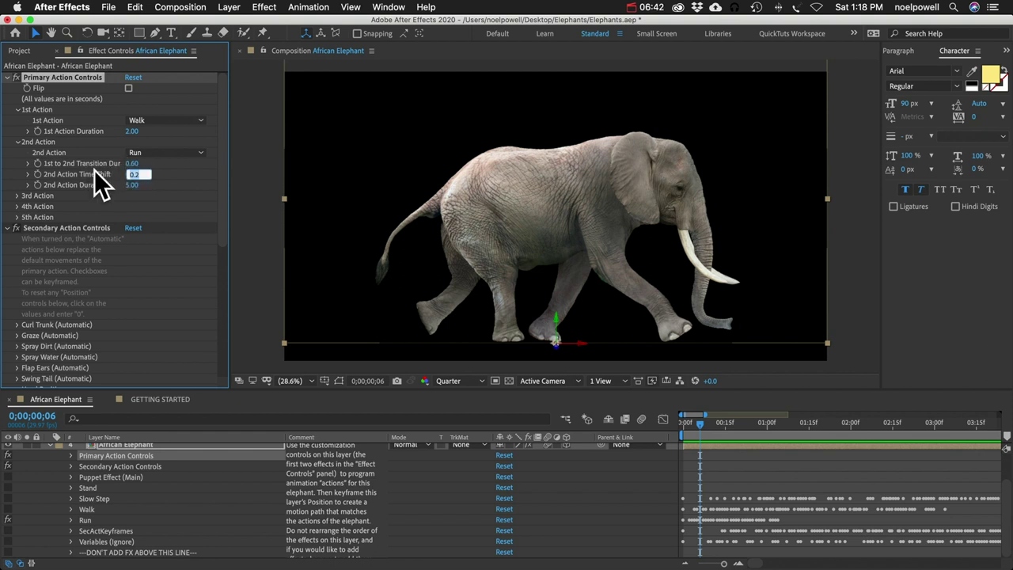
pyautogui.write('0.')
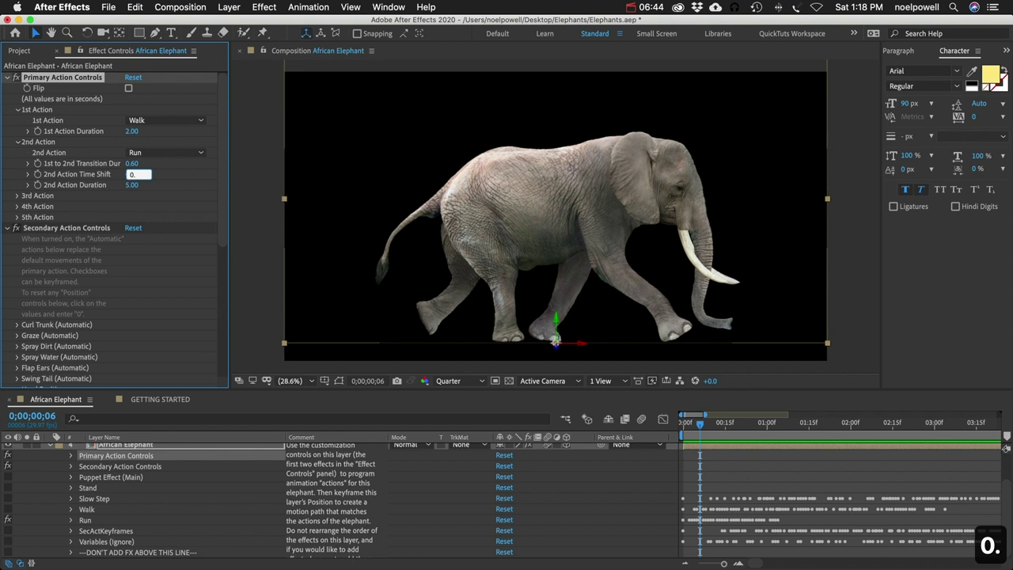
pyautogui.write('3')
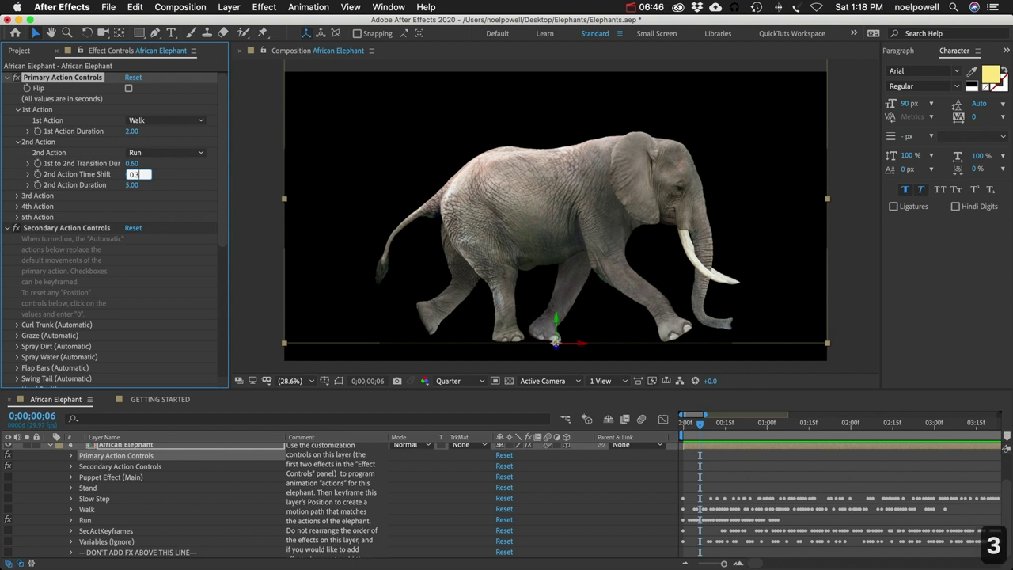
pyautogui.click(81, 172)
pyautogui.press('super+z')
pyautogui.press('super+z')
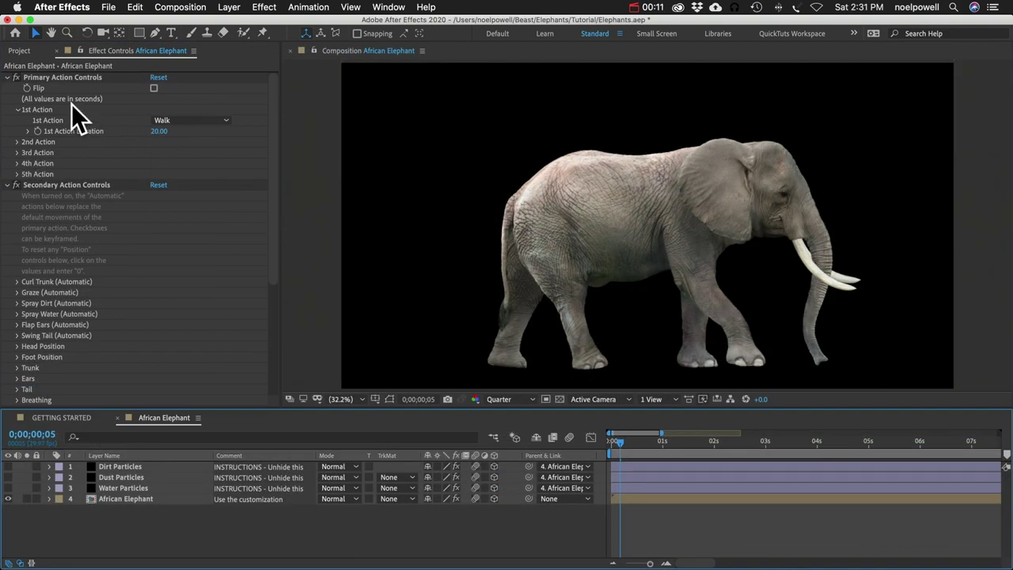
# - Switch the 1st Action to Slow Step, scrub to preview, and expand the Project's Extras folder
pyautogui.click(180, 118)
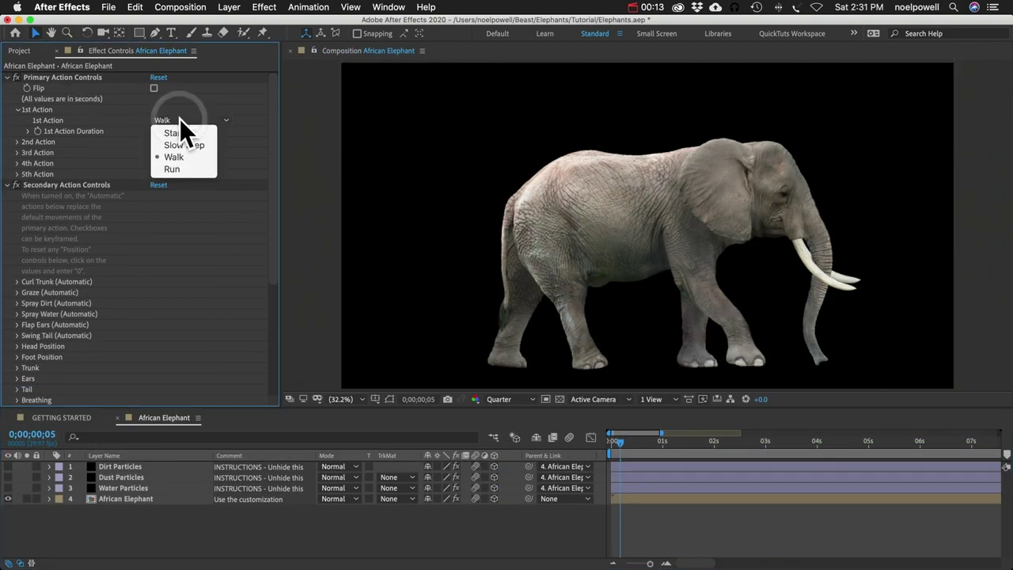
pyautogui.click(177, 145)
pyautogui.moveTo(622, 446); pyautogui.dragTo(899, 450)
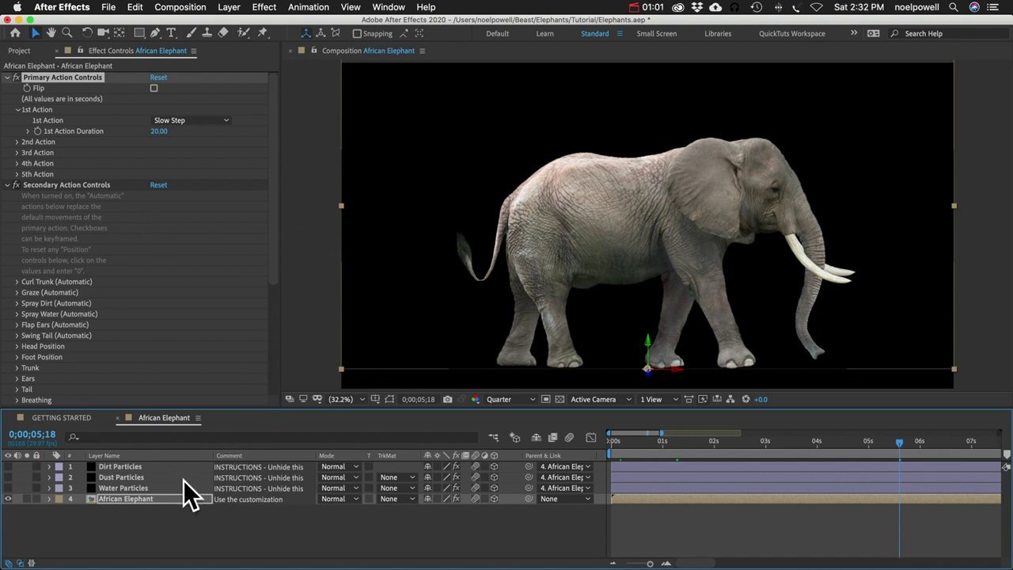
pyautogui.click(19, 51)
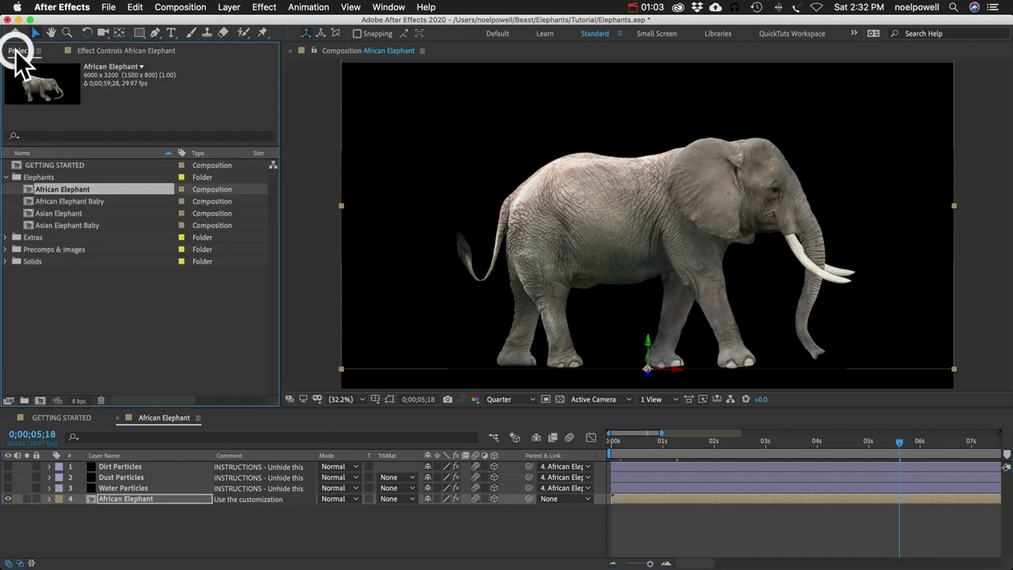
pyautogui.click(7, 238)
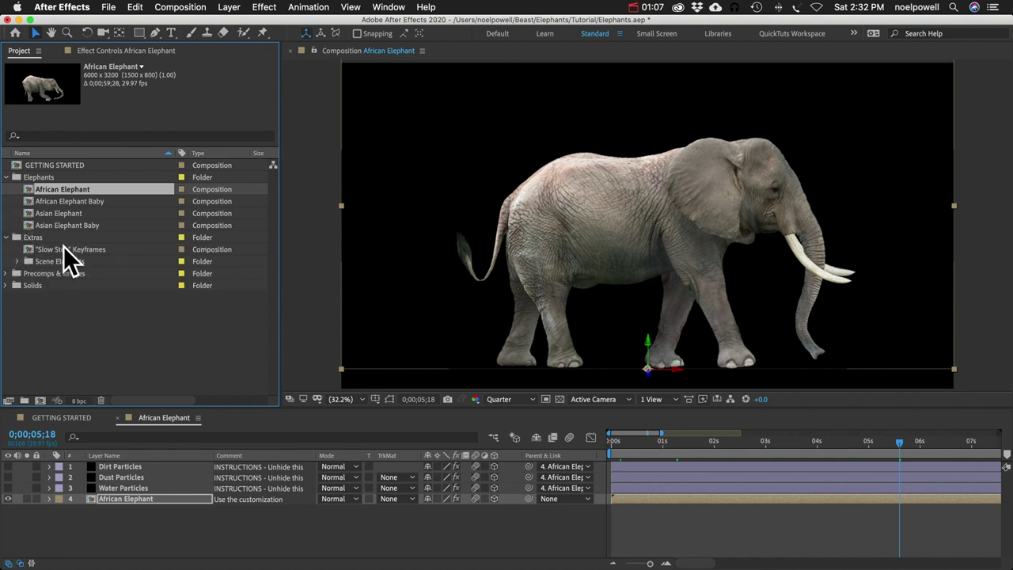
# - Open "Slow Step" Keyframes and select all African Elephant Anchor Point keyframes
pyautogui.doubleClick(56, 249)
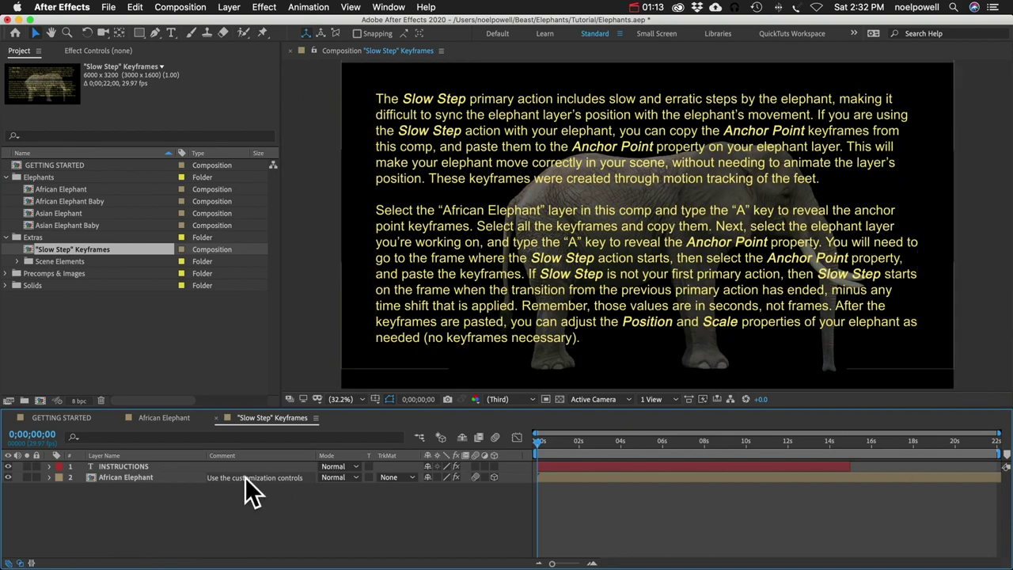
pyautogui.click(124, 478)
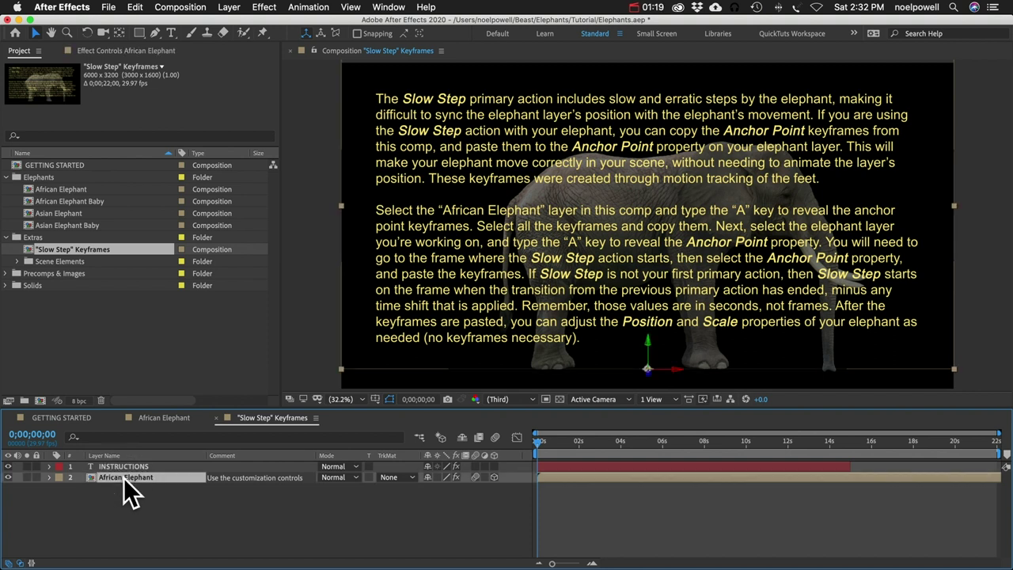
pyautogui.press('a')
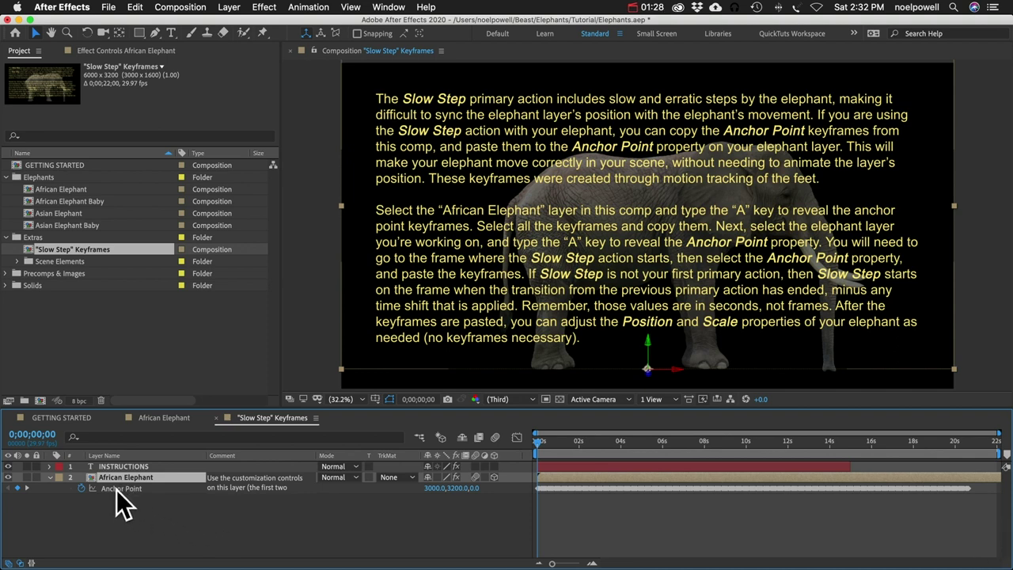
pyautogui.click(119, 489)
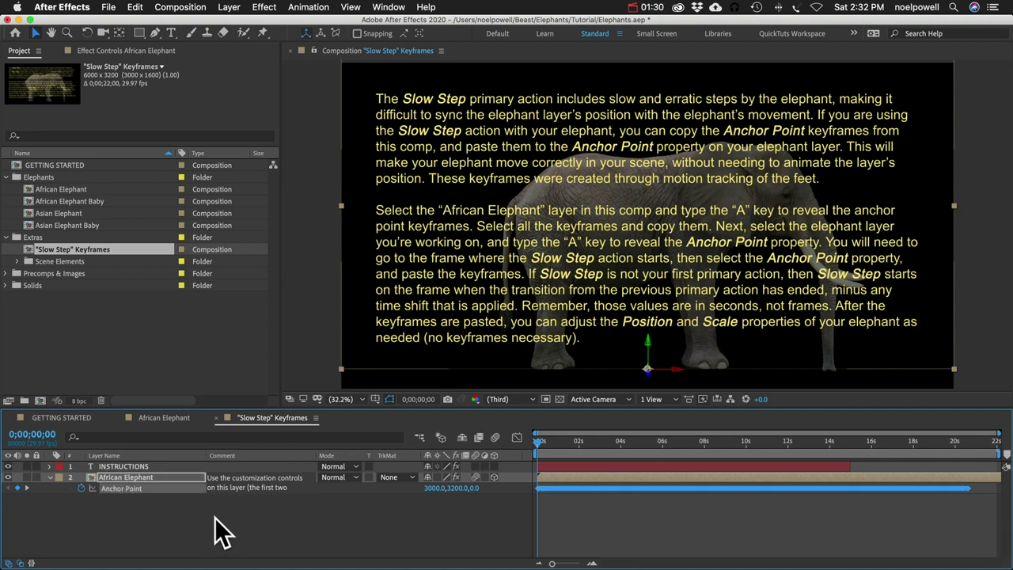
# - Copy the Slow Step Anchor Point keyframes and reveal the African Elephant layer's Anchor Point at frame 0
pyautogui.press('super+c')
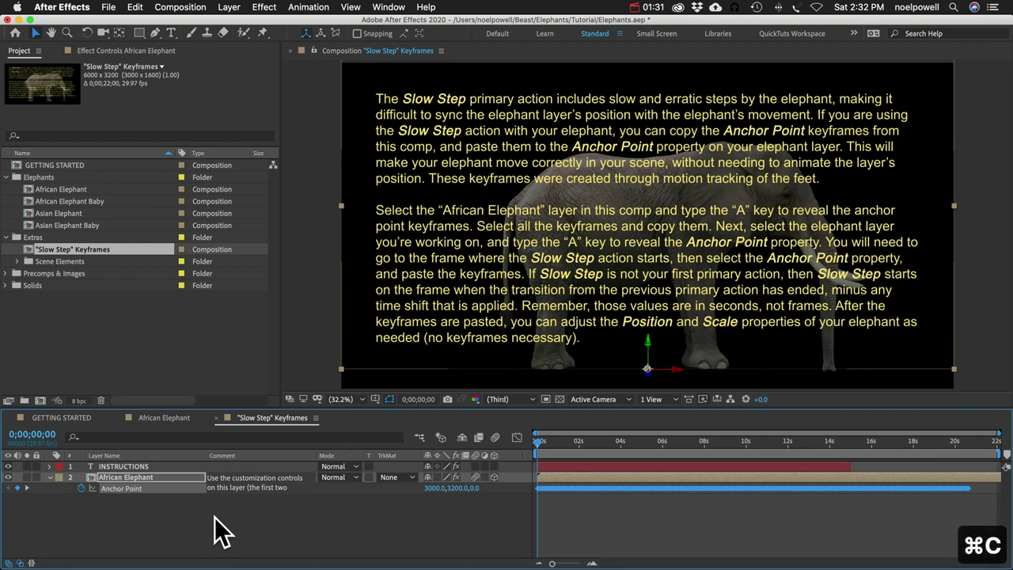
pyautogui.click(165, 419)
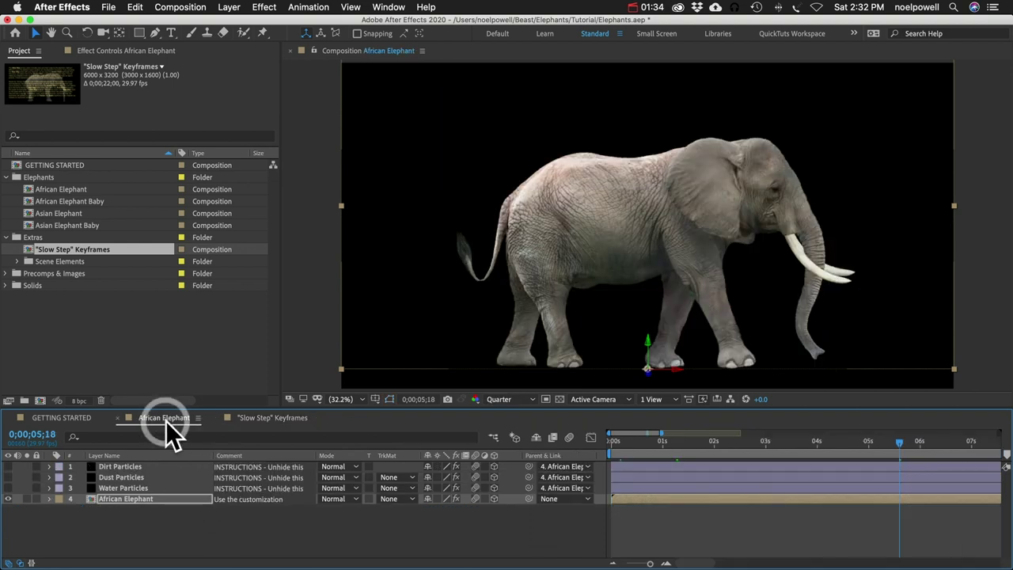
pyautogui.click(132, 501)
pyautogui.press('a')
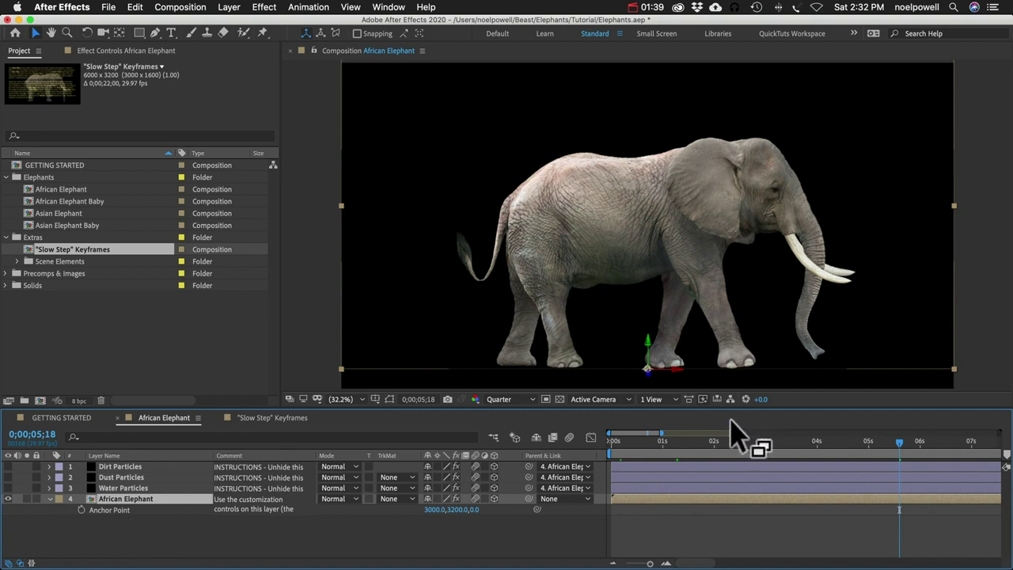
pyautogui.moveTo(722, 443); pyautogui.dragTo(585, 444)
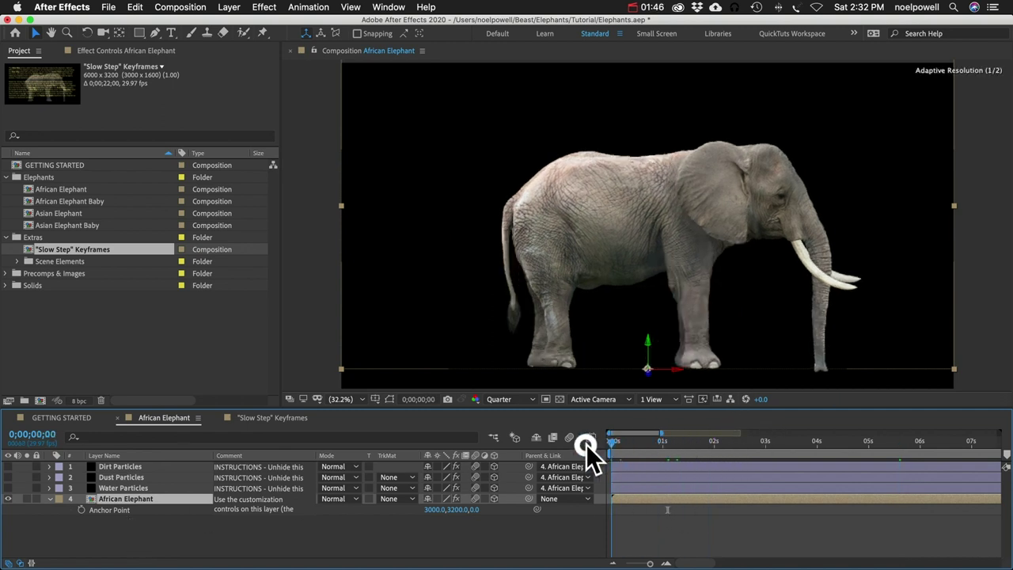
# - Paste the keyframes onto the elephant's Anchor Point and preview the resulting motion
pyautogui.click(116, 53)
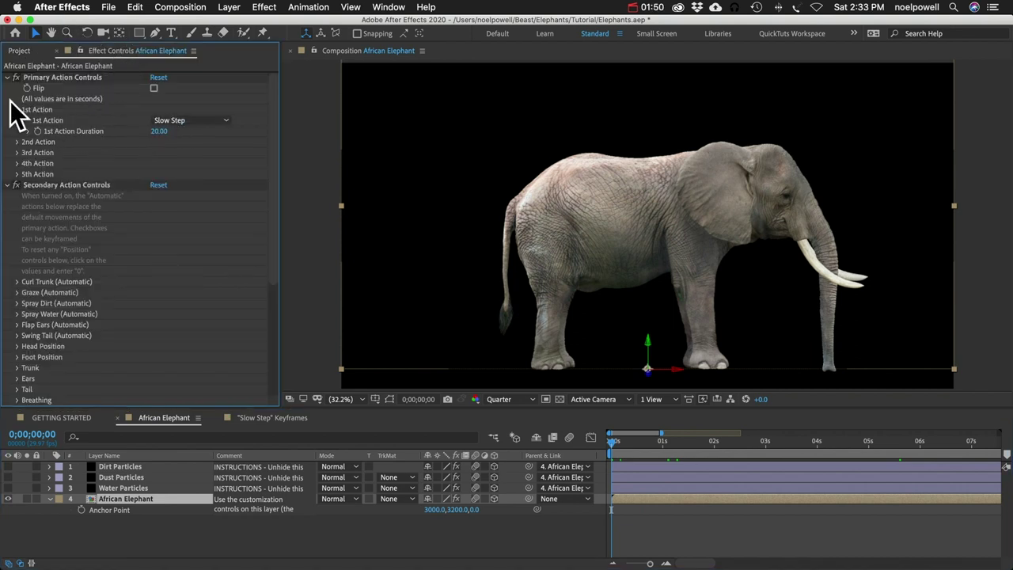
pyautogui.click(17, 141)
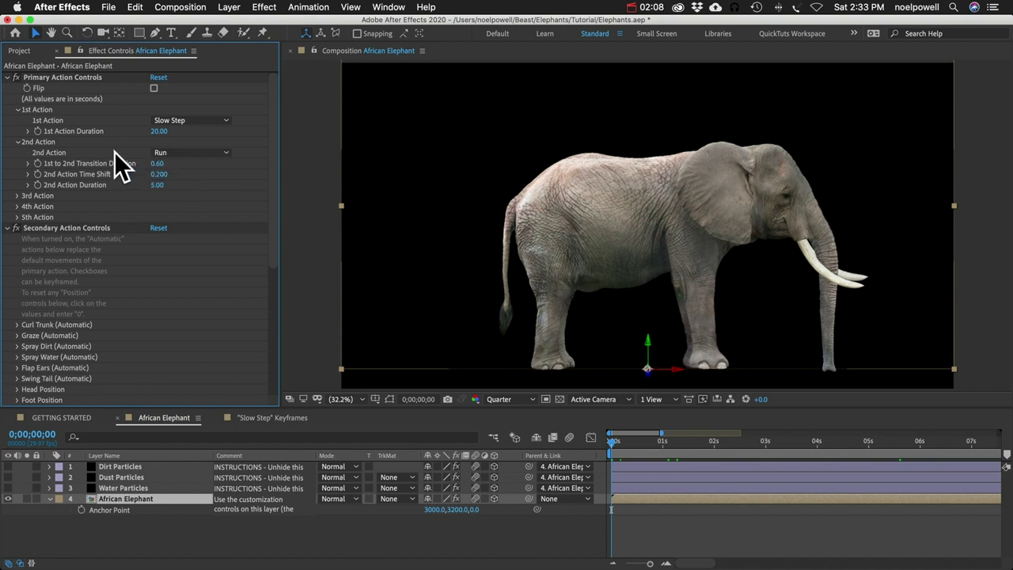
pyautogui.click(187, 413)
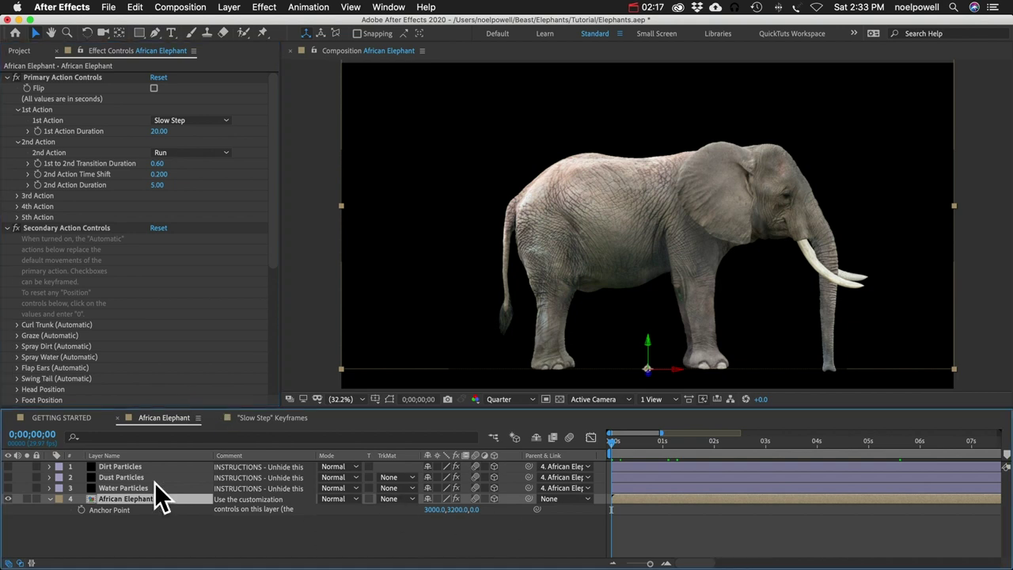
pyautogui.click(101, 516)
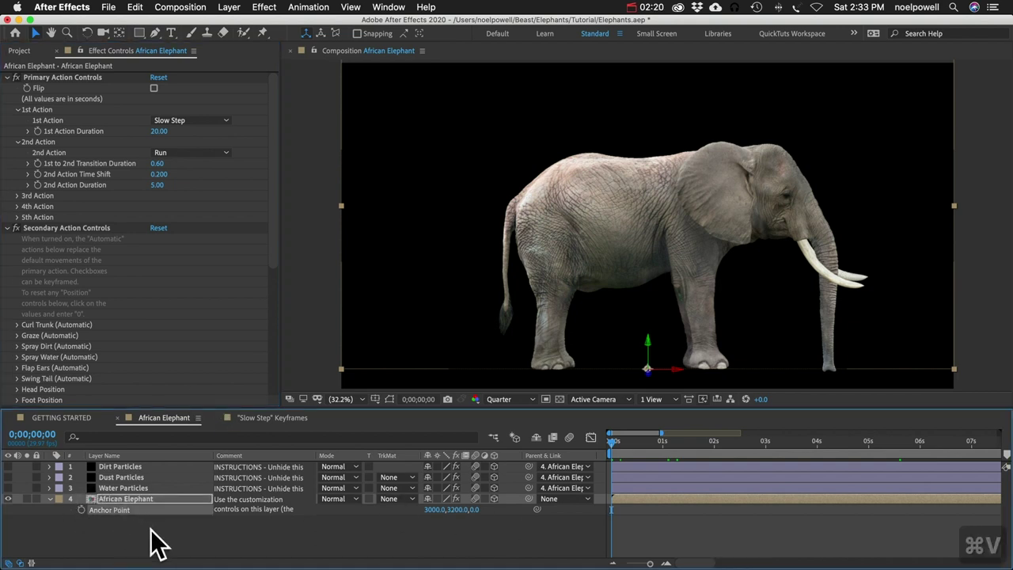
pyautogui.hotkey('alt', 'shift', 'a')
pyautogui.press('space')
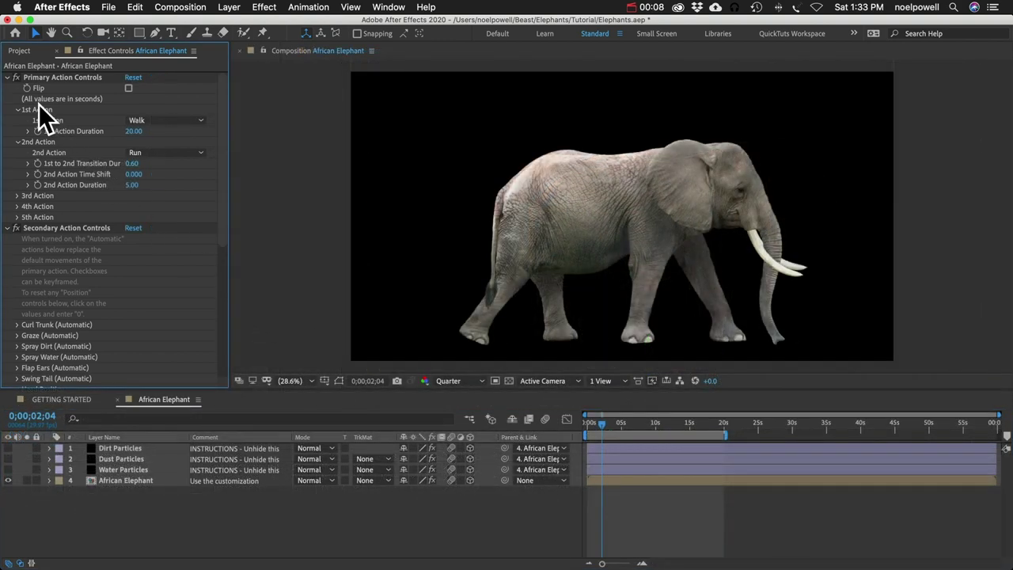
# - Collapse Primary Action Controls, test Mouth Open at 99%, then undo it back to 0%
pyautogui.click(34, 79)
pyautogui.click(8, 77)
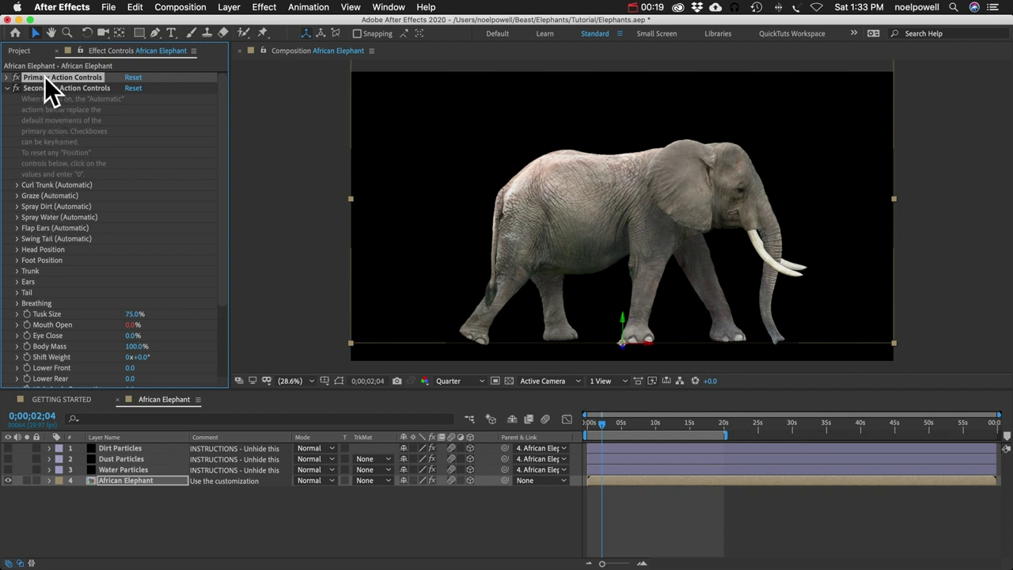
pyautogui.scroll(-3, 54, 296)
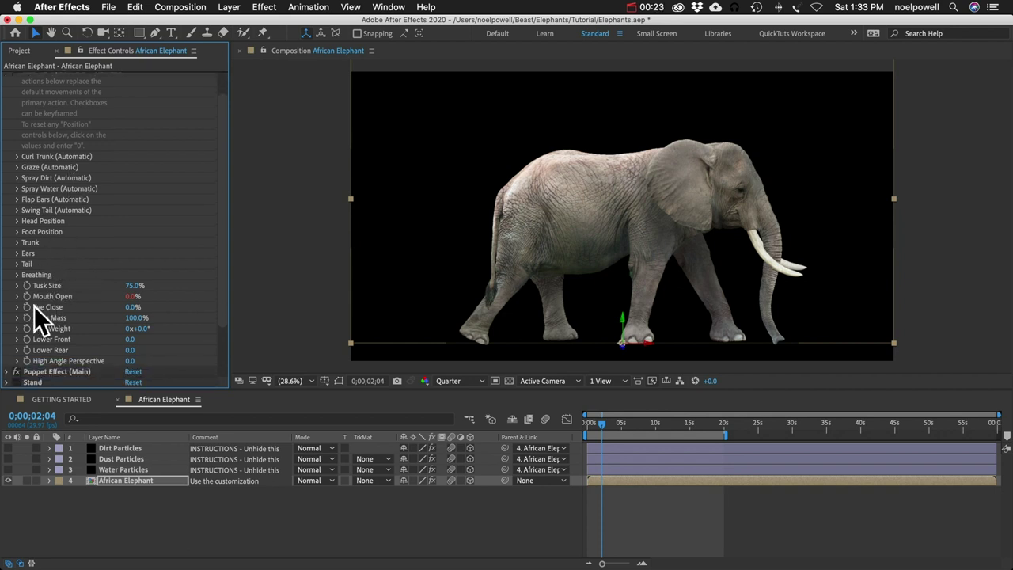
pyautogui.moveTo(131, 299); pyautogui.dragTo(190, 294)
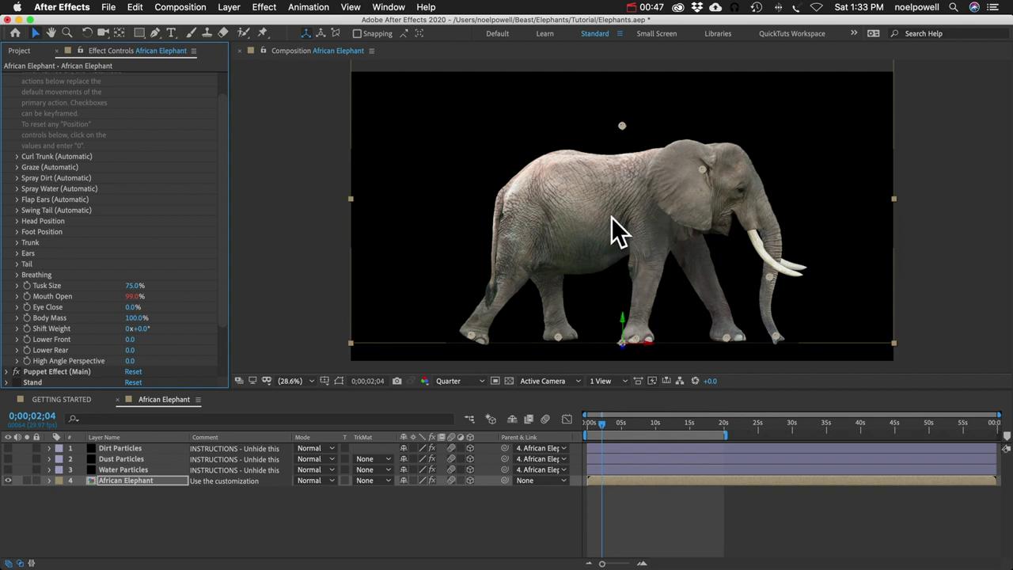
pyautogui.press('super+z')
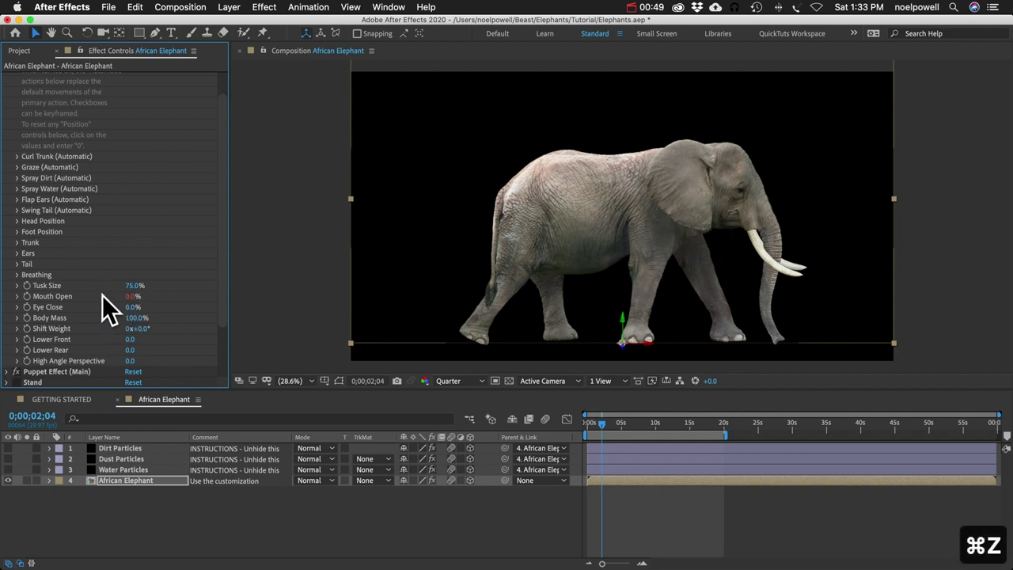
pyautogui.scroll(2, 62, 216)
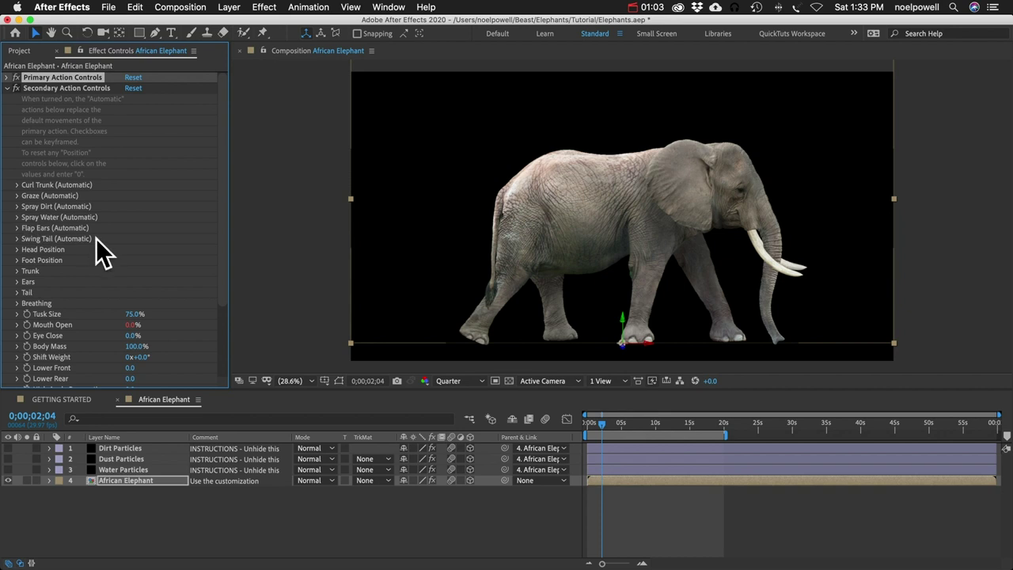
# - Tick Curl Trunk On/Off under Curl Trunk (Automatic) and scrub ahead to watch the trunk curl
pyautogui.click(17, 186)
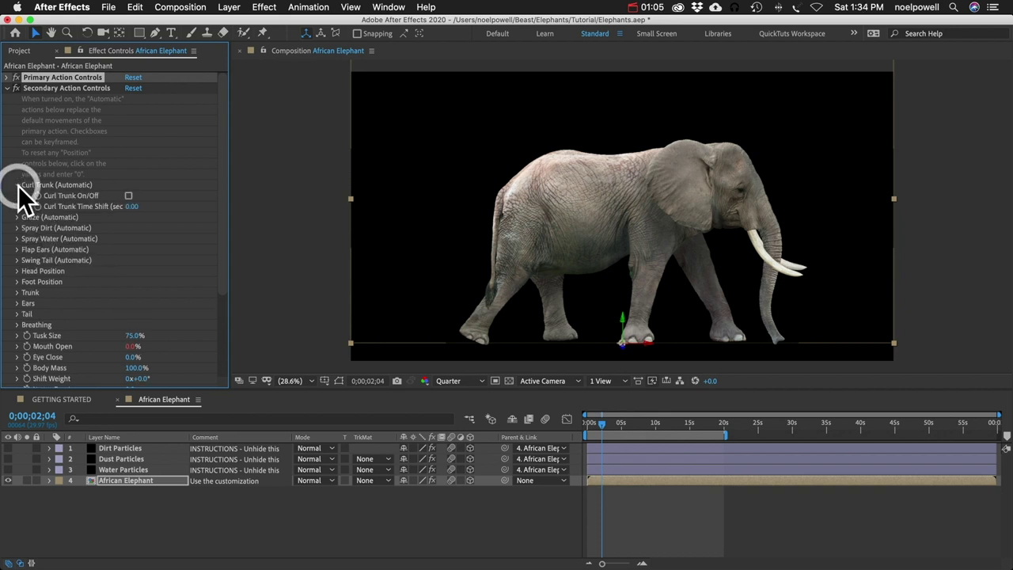
pyautogui.click(128, 196)
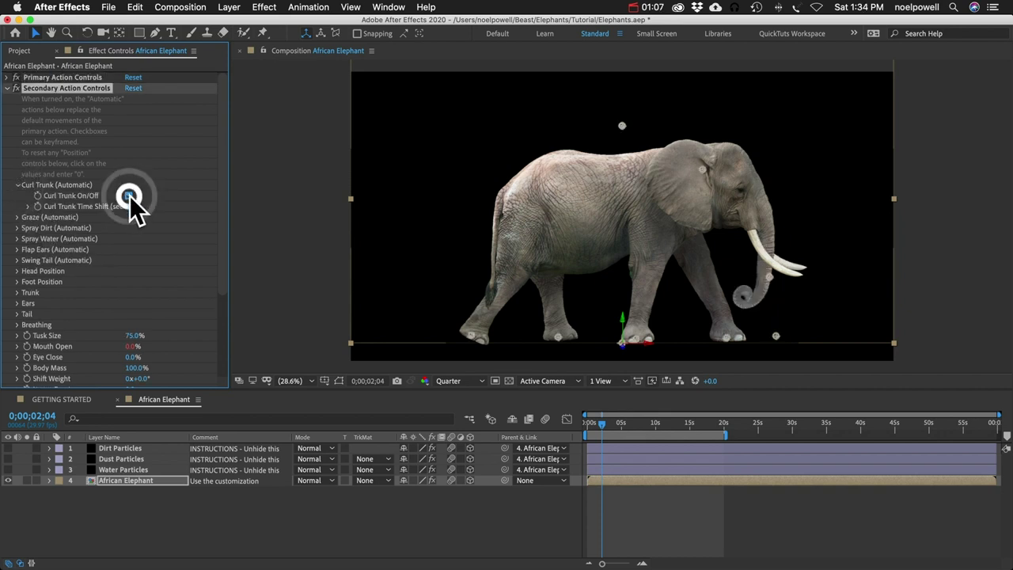
pyautogui.click(17, 184)
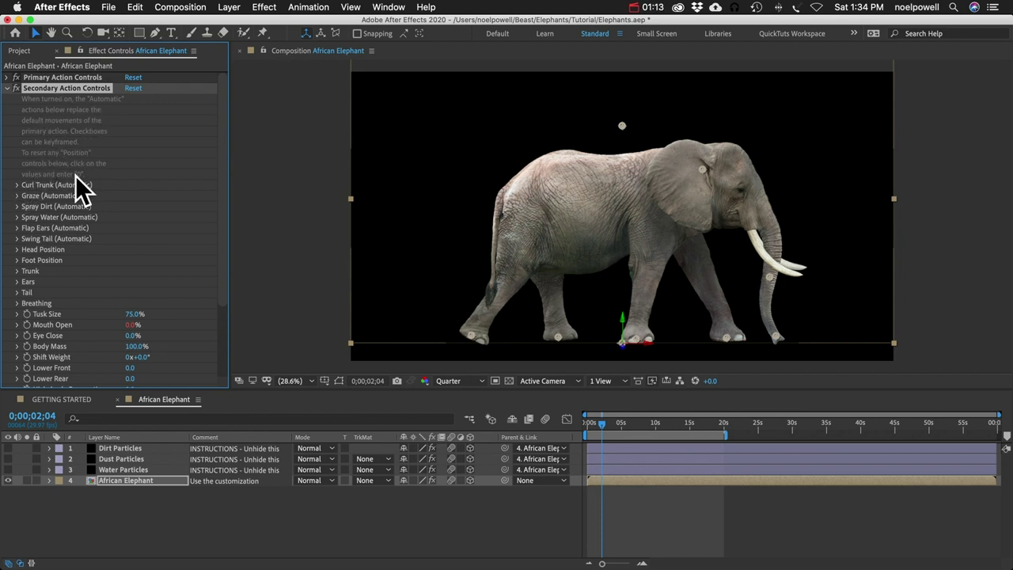
pyautogui.click(59, 77)
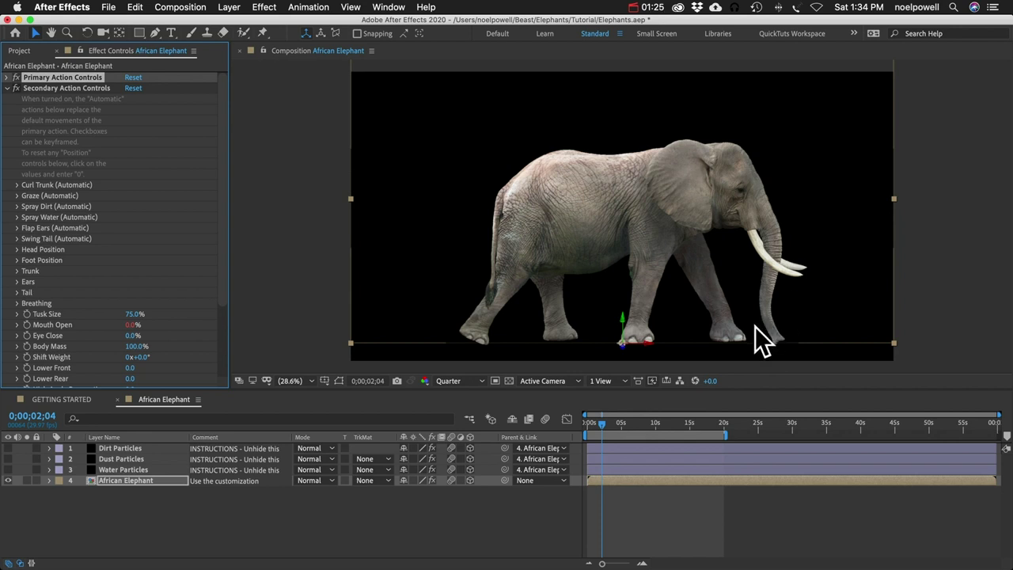
pyautogui.click(38, 195)
pyautogui.click(17, 184)
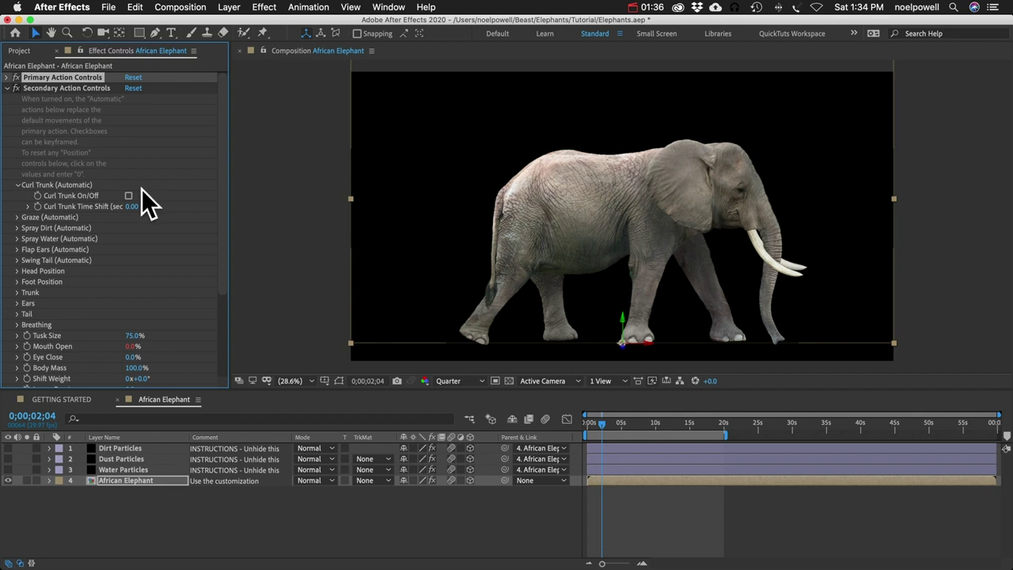
pyautogui.click(129, 195)
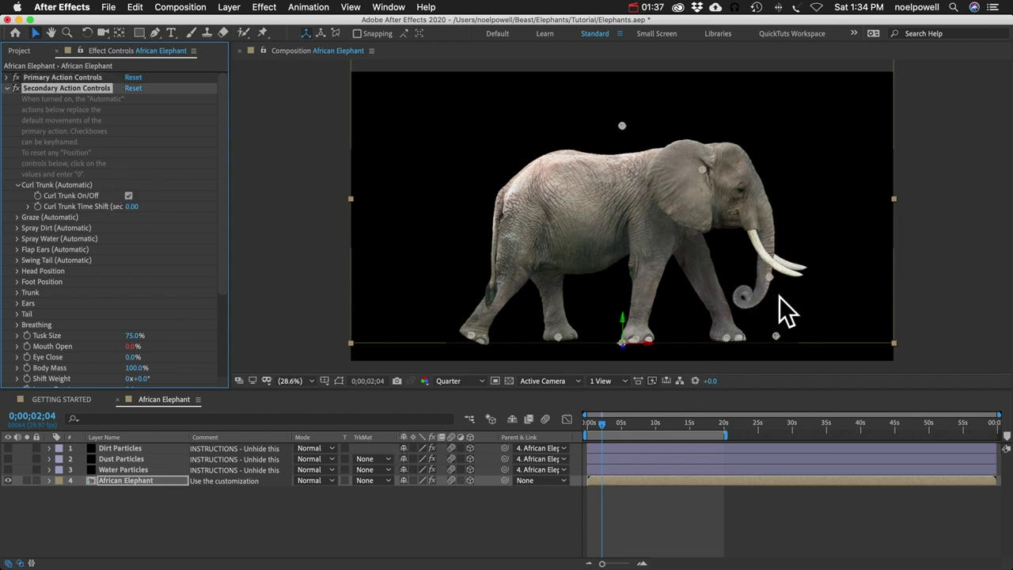
pyautogui.moveTo(599, 423)
pyautogui.mouseDown()
pyautogui.moveTo(647, 427)
pyautogui.moveTo(605, 425)
pyautogui.mouseUp()
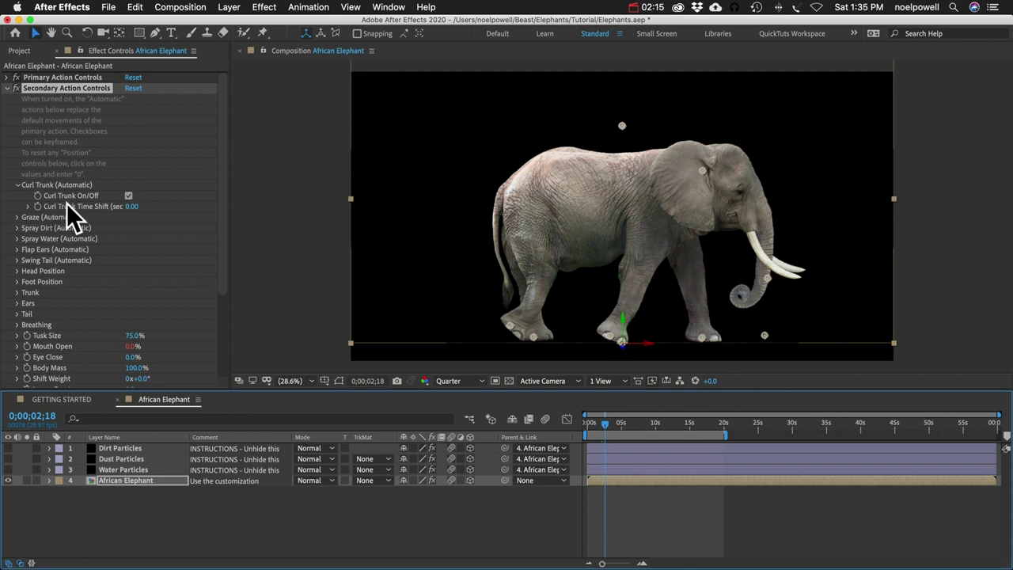
# - Widen the Effect Controls and try a 5-second Curl Trunk Time Shift
pyautogui.moveTo(230, 207); pyautogui.dragTo(280, 206)
pyautogui.click(157, 207)
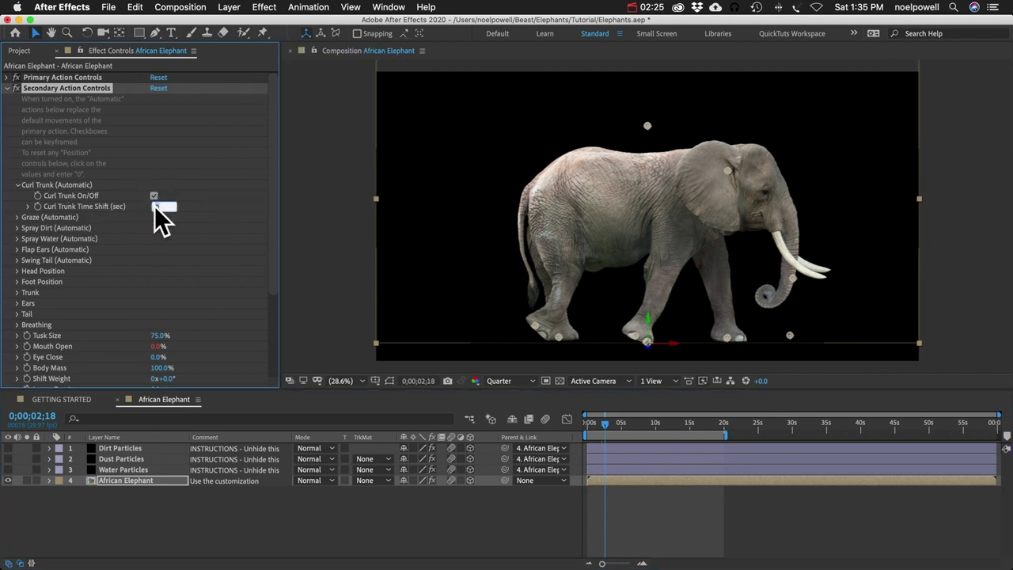
pyautogui.write('5')
pyautogui.press('Return')
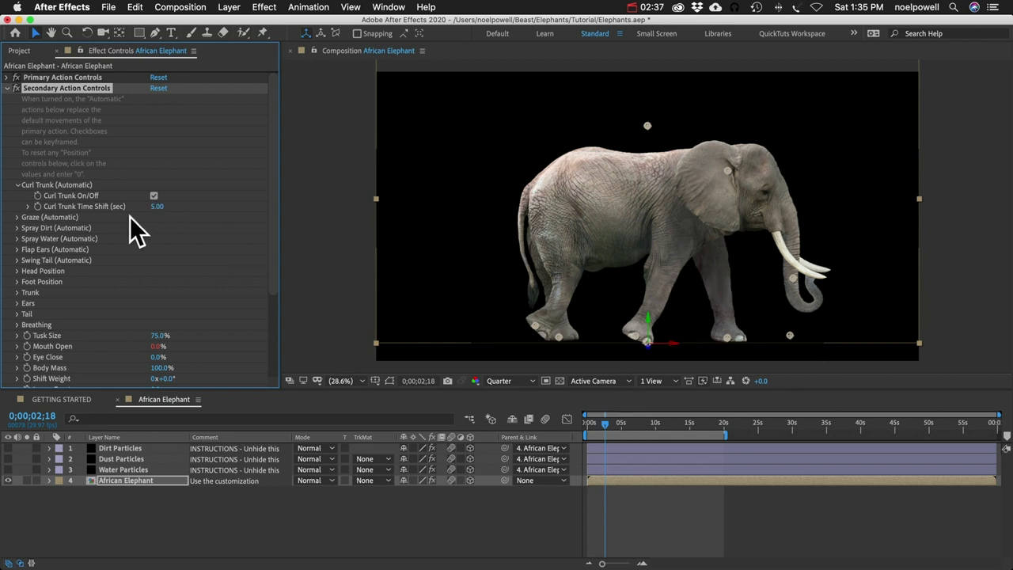
pyautogui.click(83, 202)
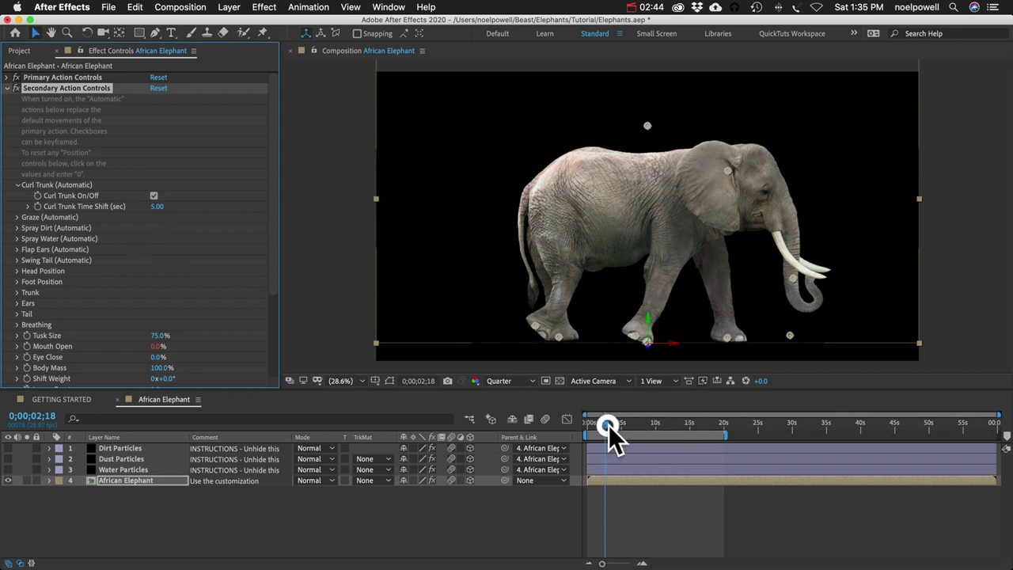
# - Set the Curl Trunk Time Shift to 0 at frame 0 and scrub ahead to check the curl
pyautogui.click(581, 422)
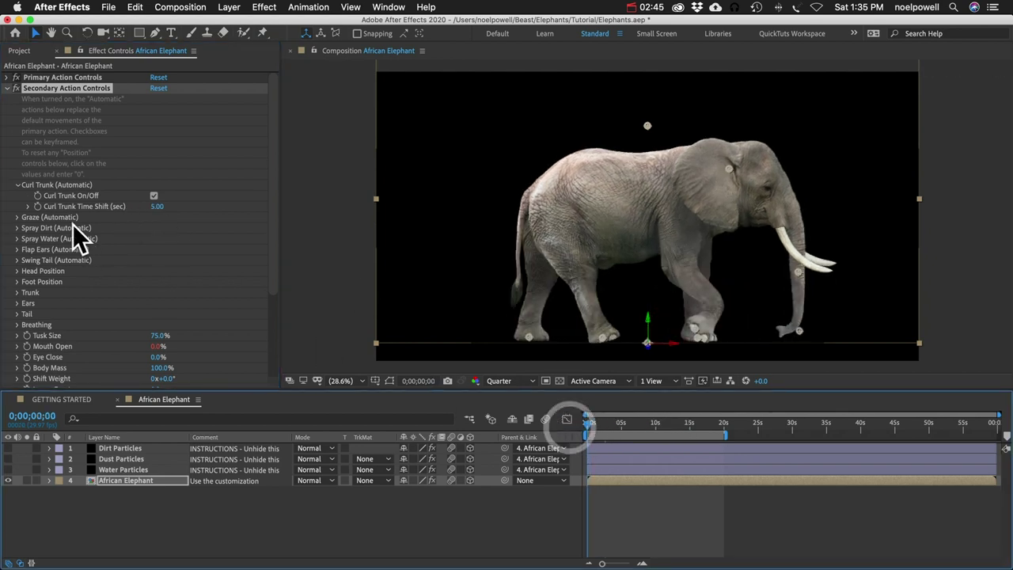
pyautogui.click(156, 207)
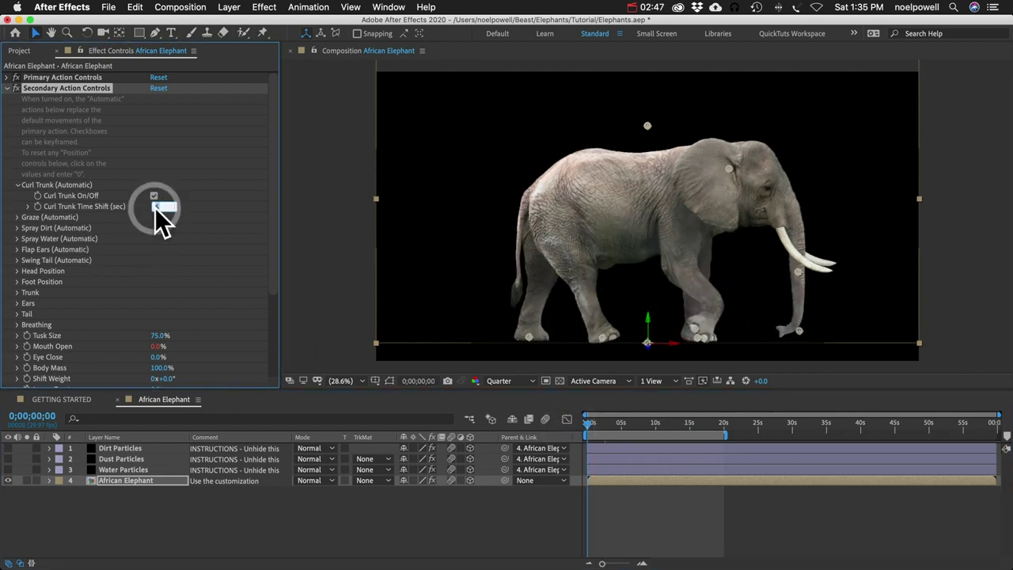
pyautogui.write('0')
pyautogui.press('Return')
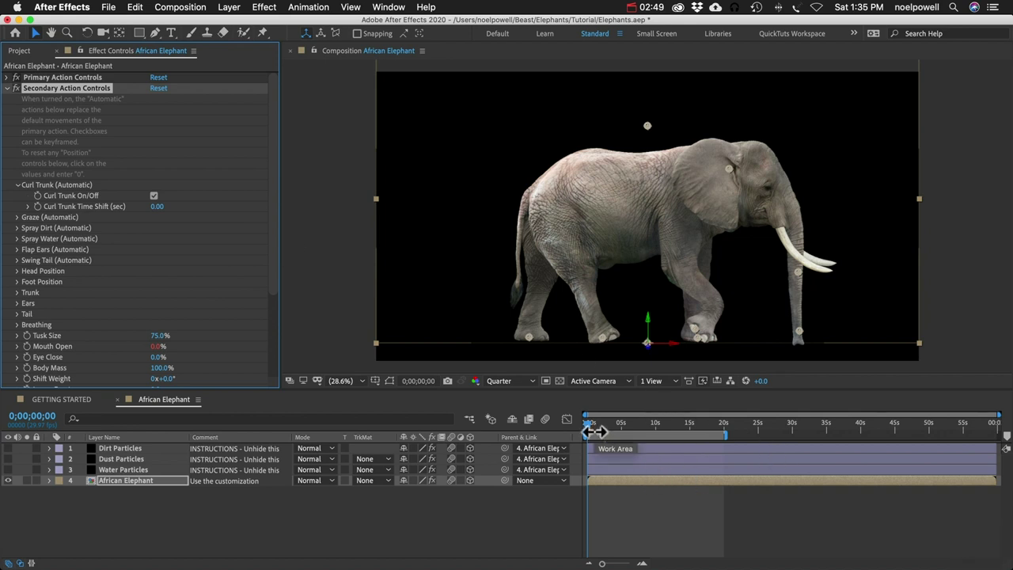
pyautogui.click(587, 425)
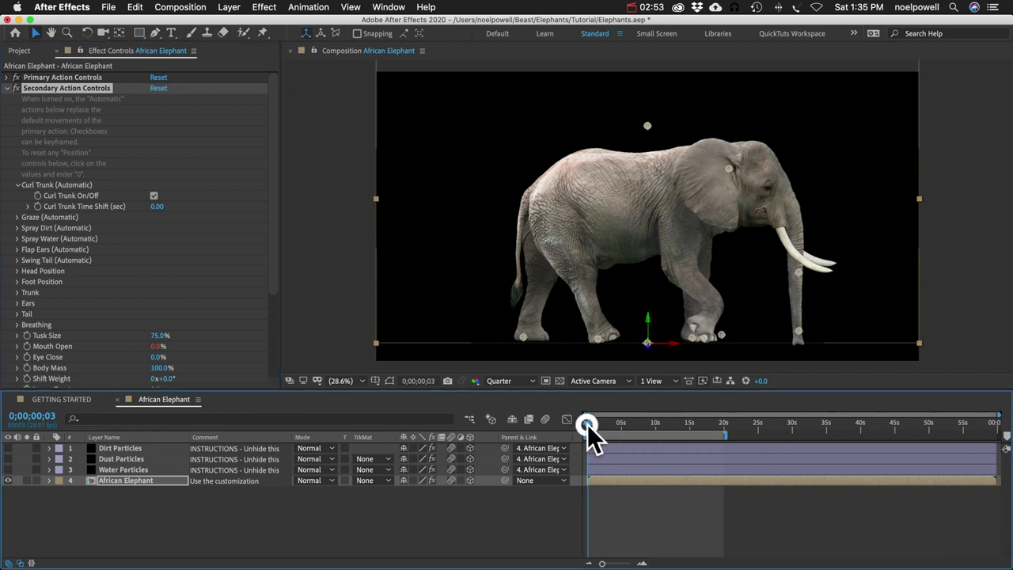
pyautogui.moveTo(586, 427); pyautogui.dragTo(601, 431)
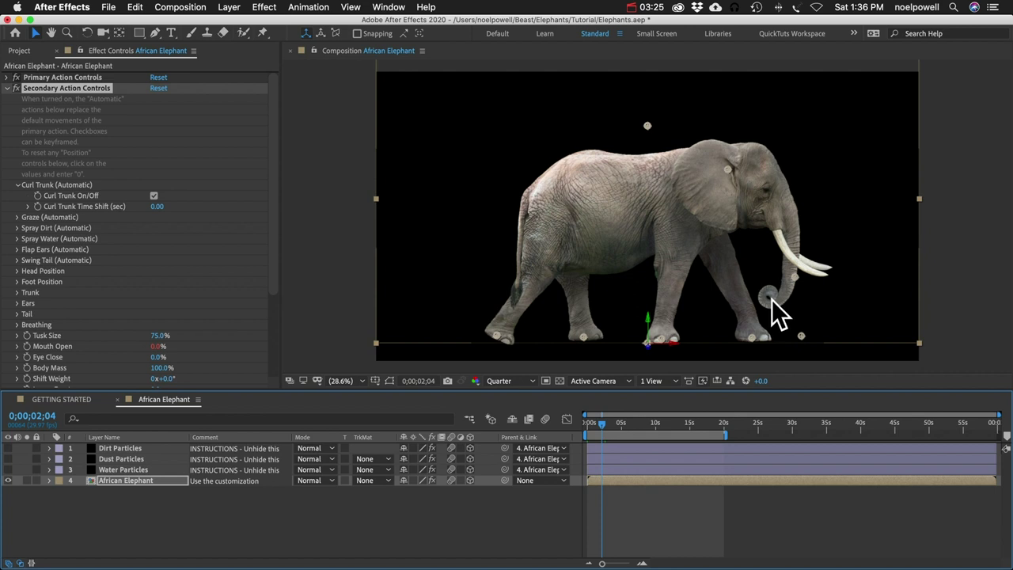
pyautogui.click(38, 207)
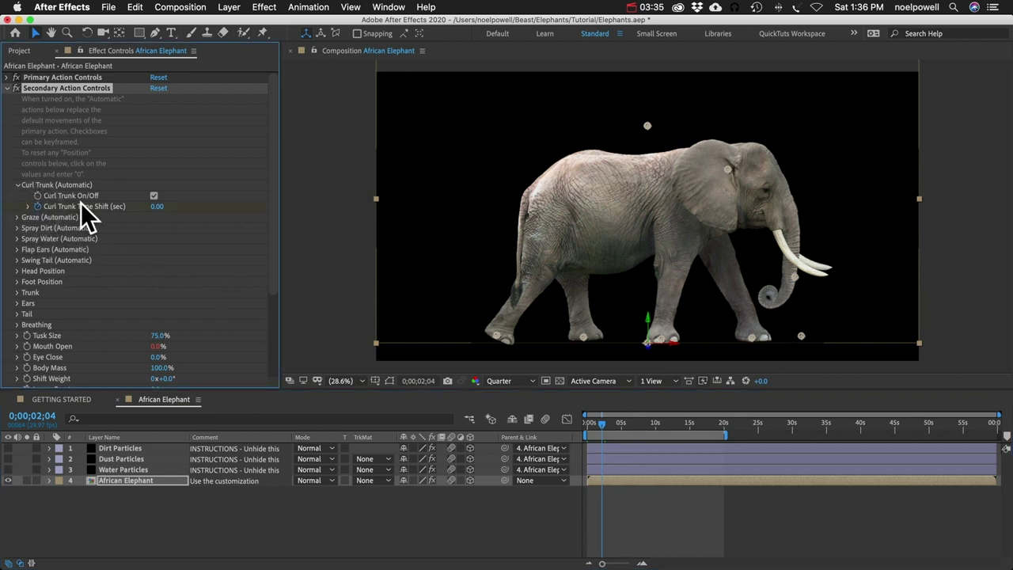
# - Keyframe the Curl Trunk Time Shift at -3.00 at 0;00;05;04
pyautogui.click(123, 481)
pyautogui.press('u')
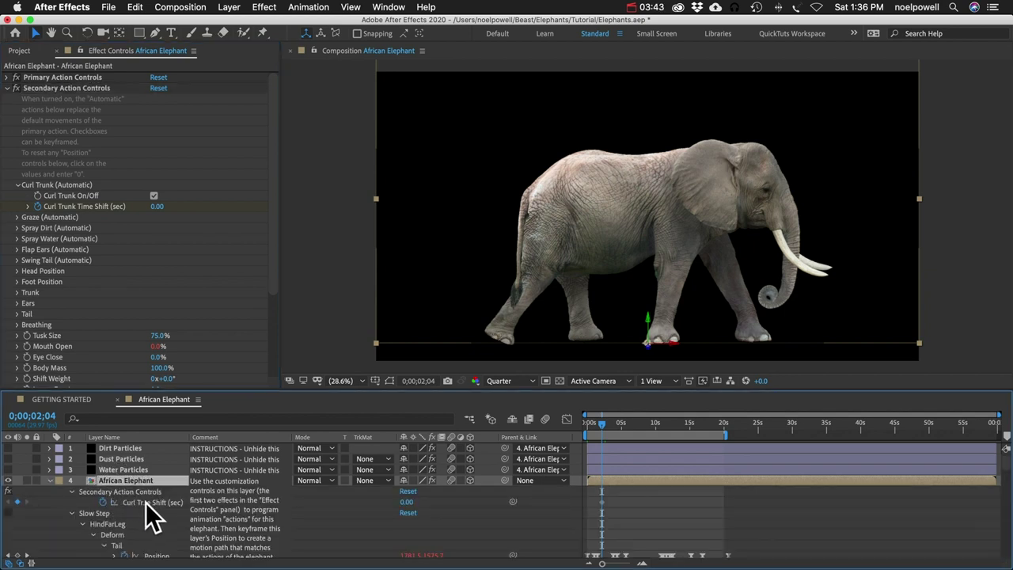
pyautogui.click(146, 502)
pyautogui.moveTo(187, 436); pyautogui.dragTo(213, 434)
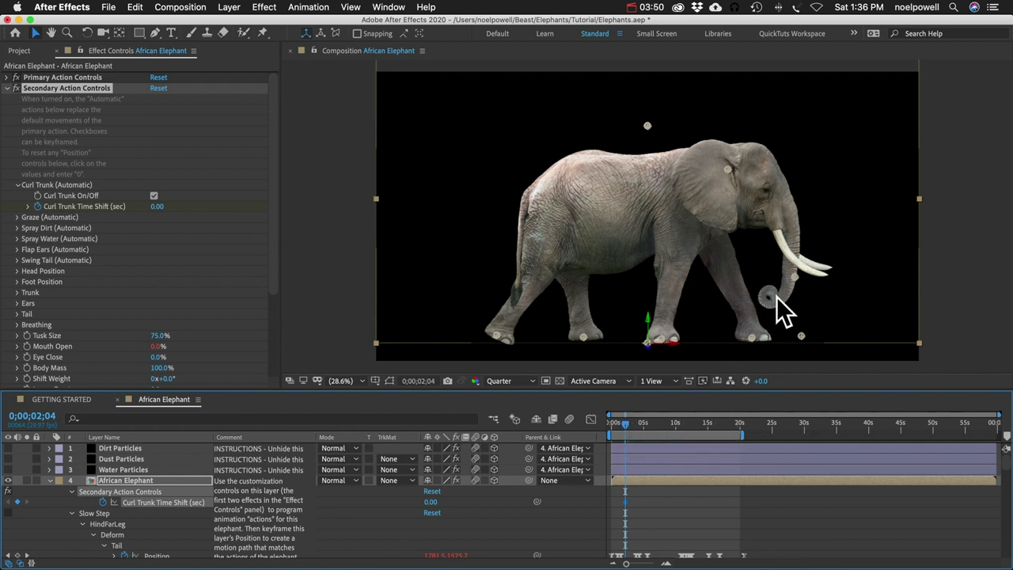
pyautogui.click(13, 416)
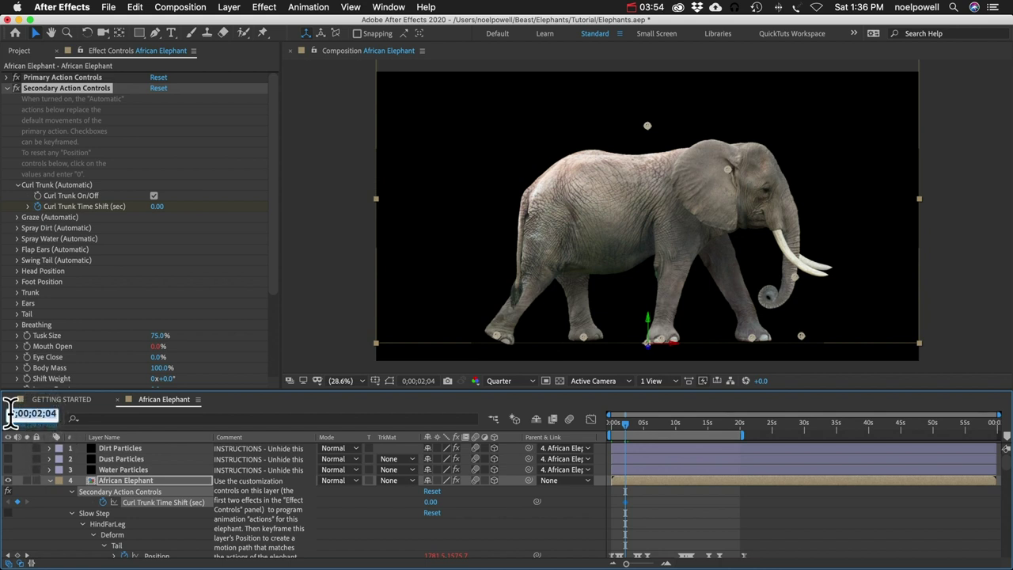
pyautogui.write('504')
pyautogui.press('Return')
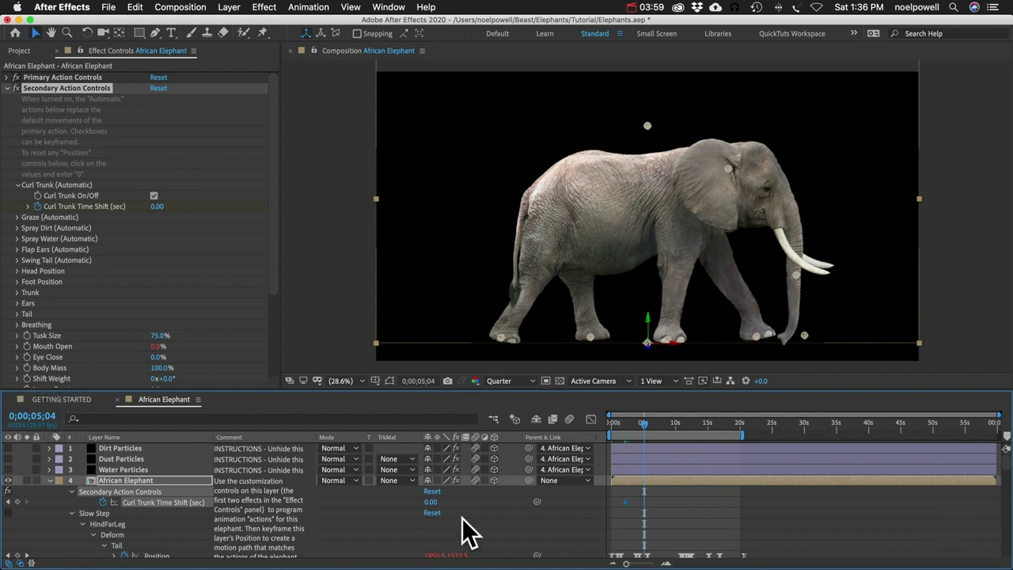
pyautogui.click(430, 502)
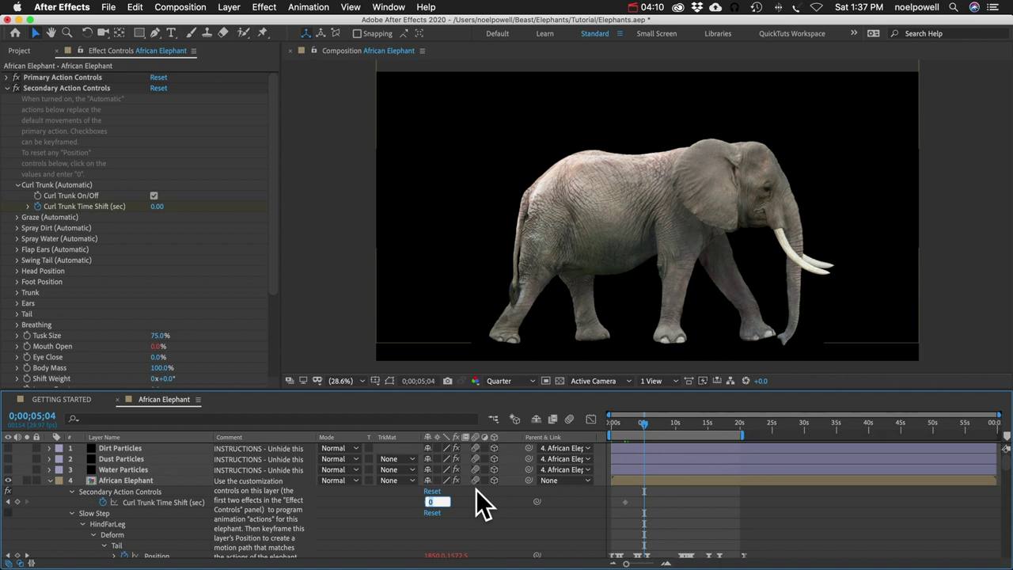
pyautogui.write('-3')
pyautogui.press('Return')
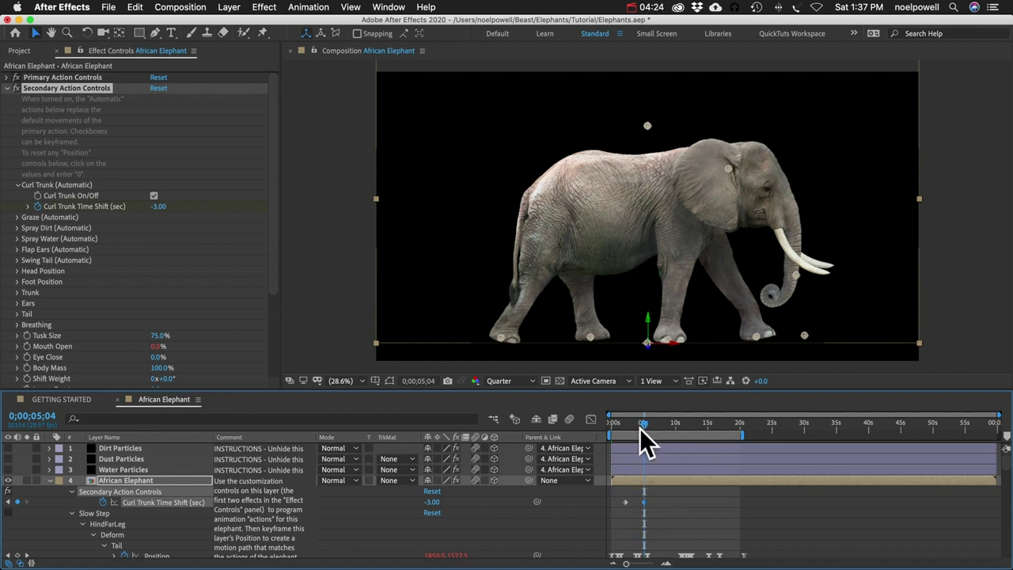
# - Add a second Curl Trunk Time Shift keyframe of 13.00 at 0;00;15;04 and preview the curl
pyautogui.click(33, 416)
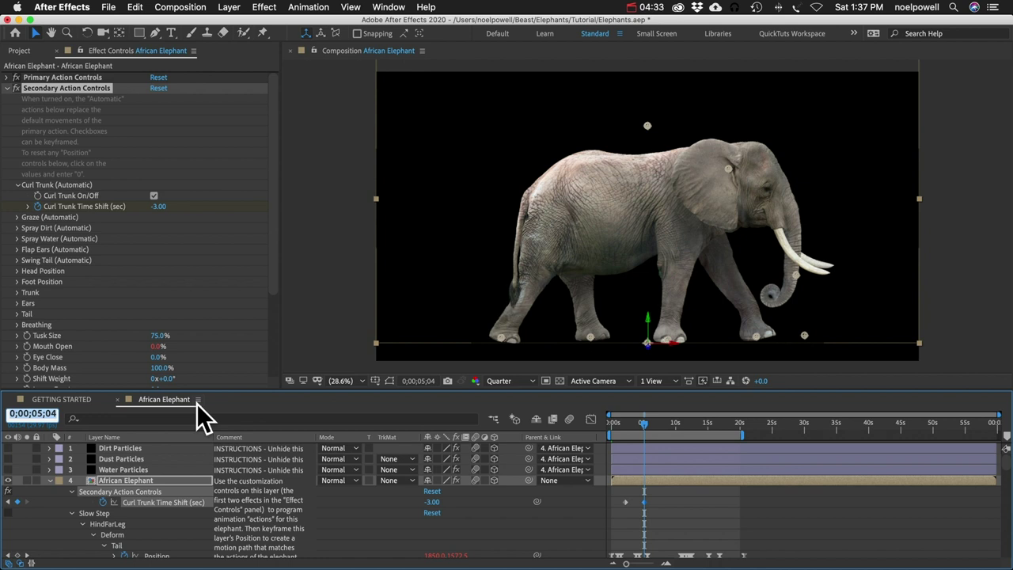
pyautogui.write('1504')
pyautogui.press('Return')
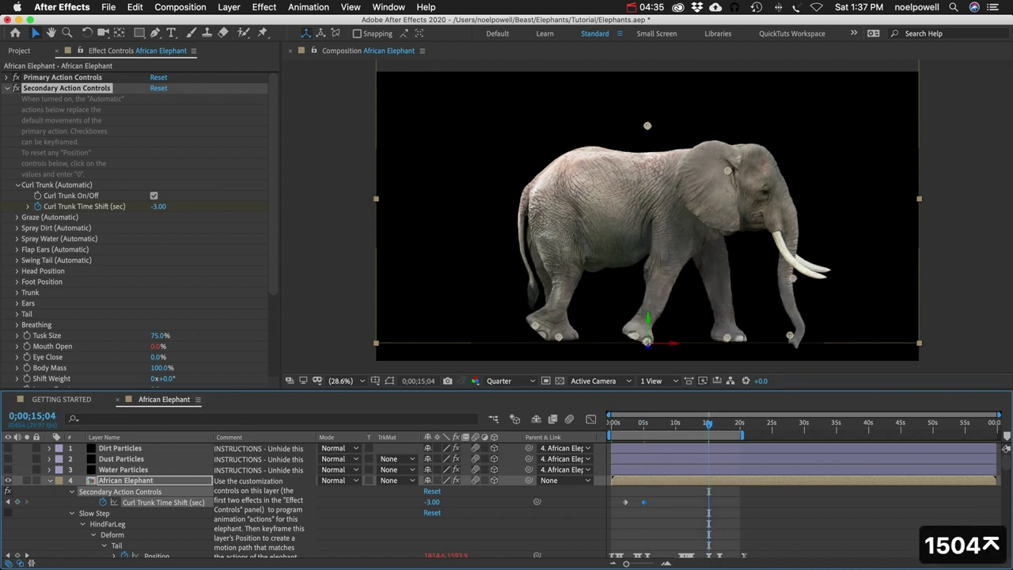
pyautogui.click(431, 503)
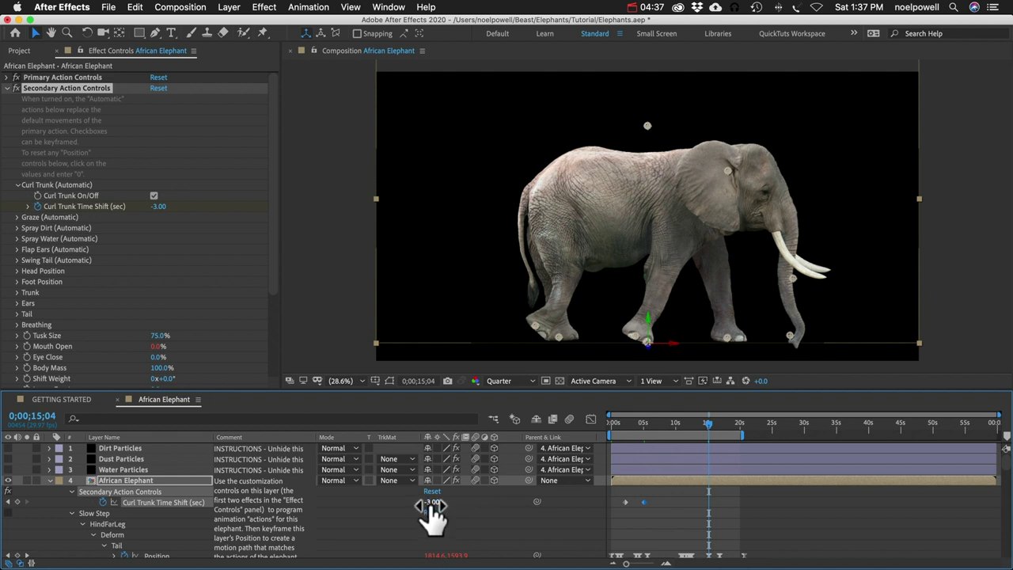
pyautogui.write('13')
pyautogui.press('Return')
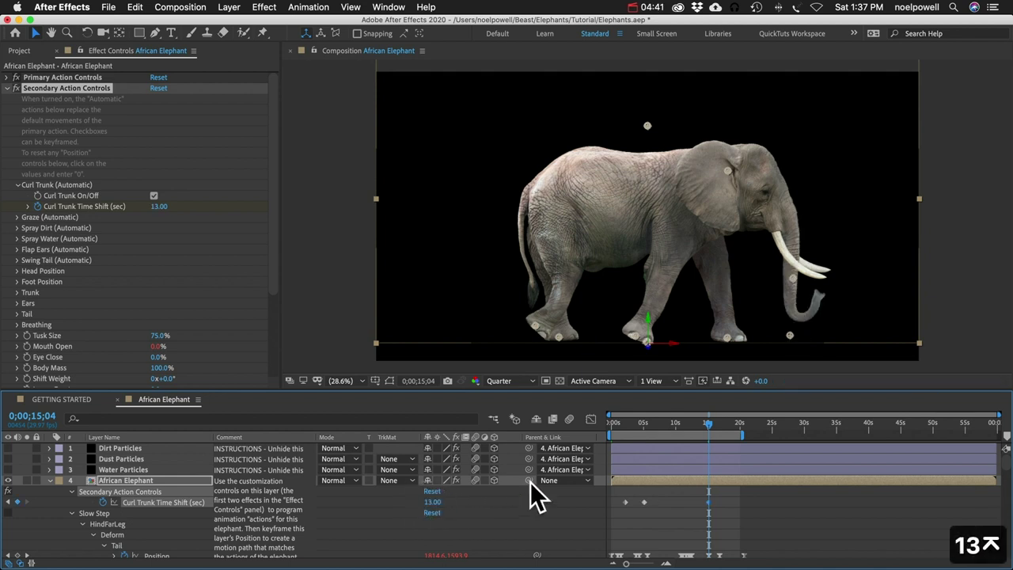
pyautogui.press('KP_0')
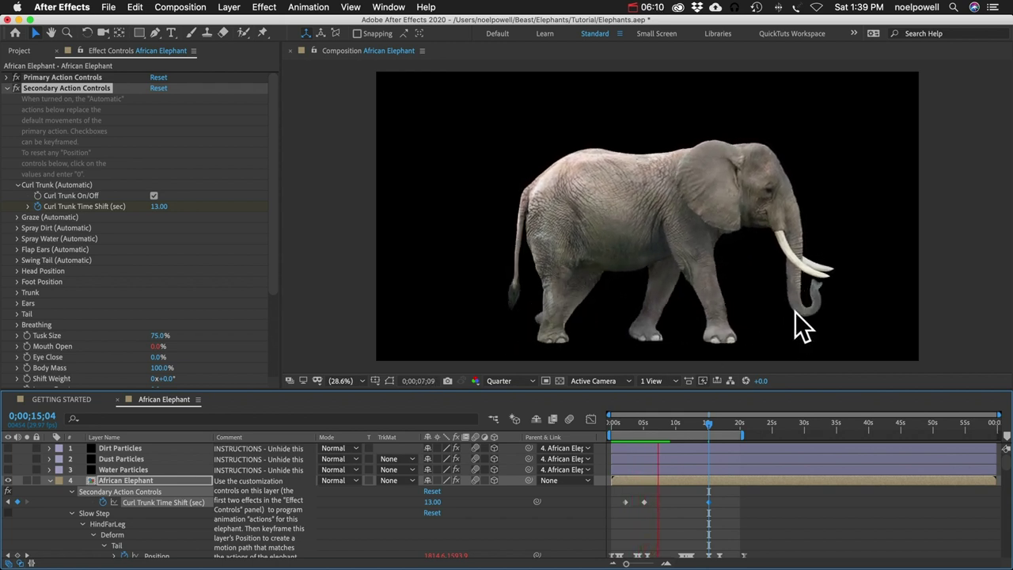
pyautogui.press('space')
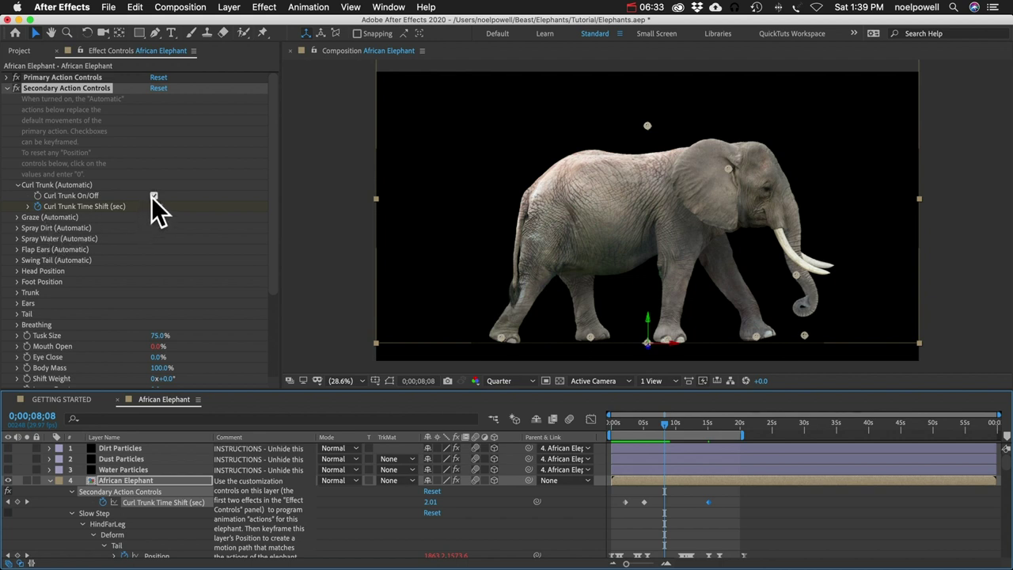
# - Switch the trunk curl off and fold its controls away
pyautogui.click(153, 195)
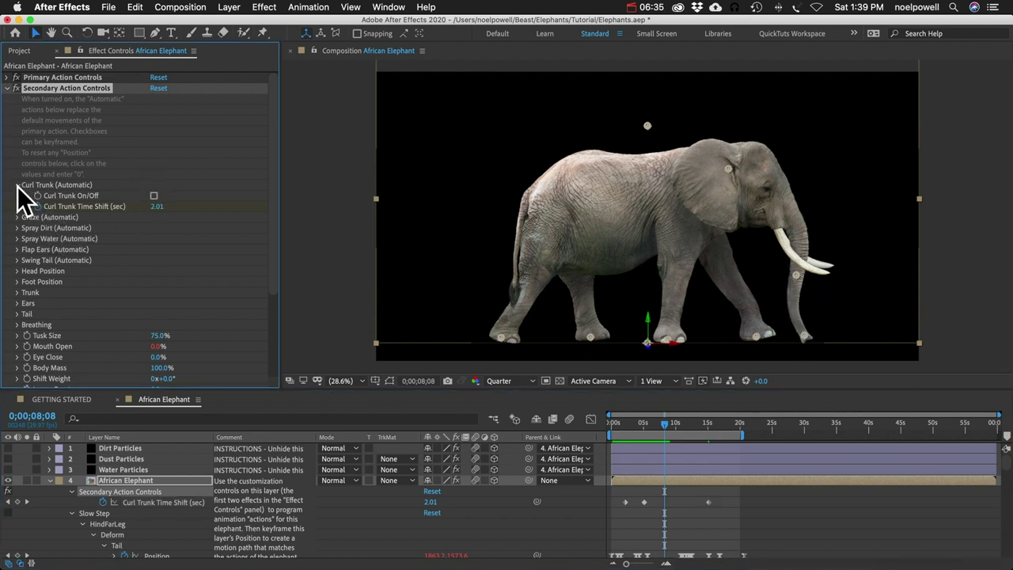
pyautogui.click(16, 186)
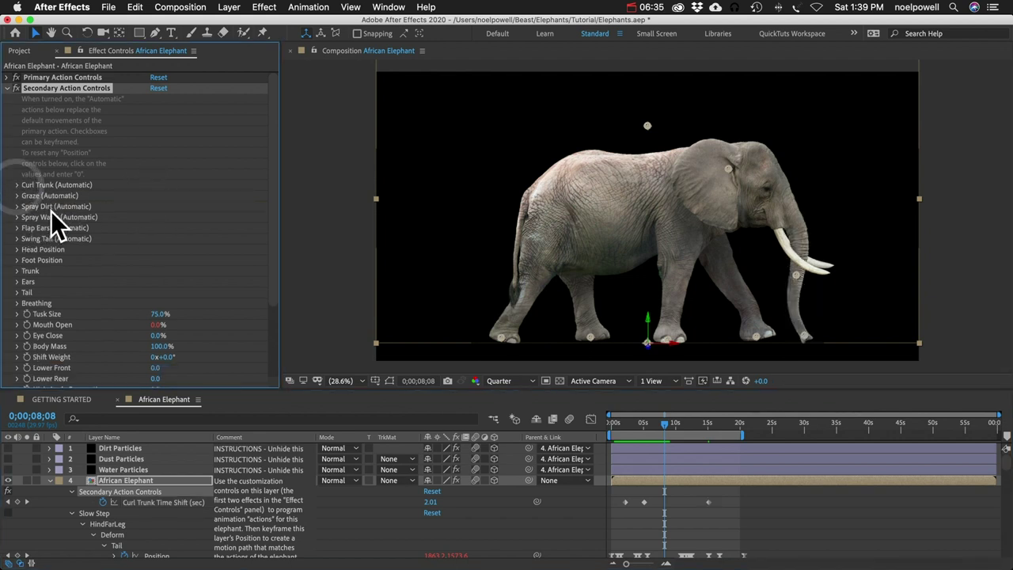
pyautogui.click(17, 195)
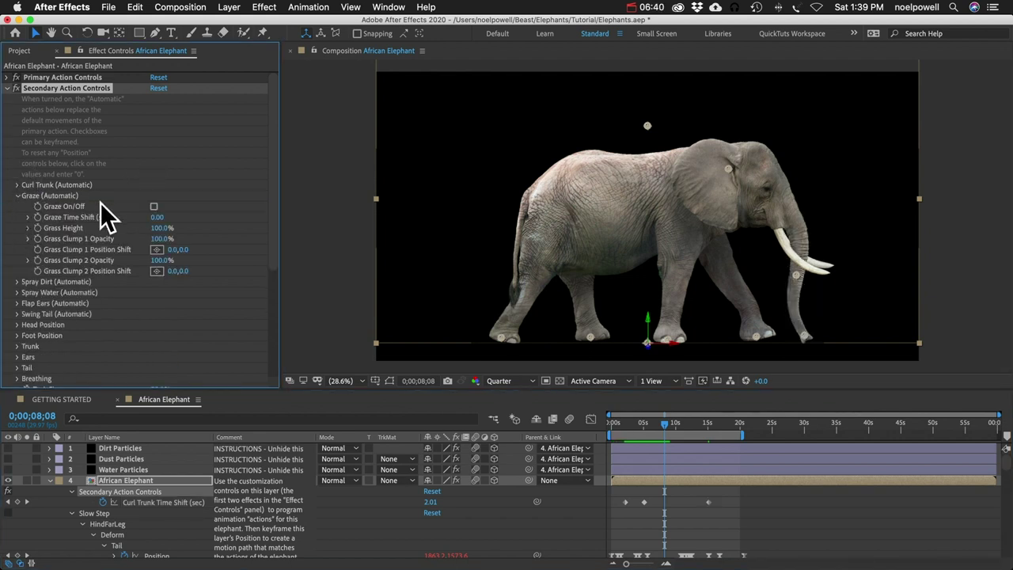
# - Switch on Graze, then scrub to watch the trunk pick up the grass clump, undoing a stray edit
pyautogui.click(154, 206)
pyautogui.click(612, 422)
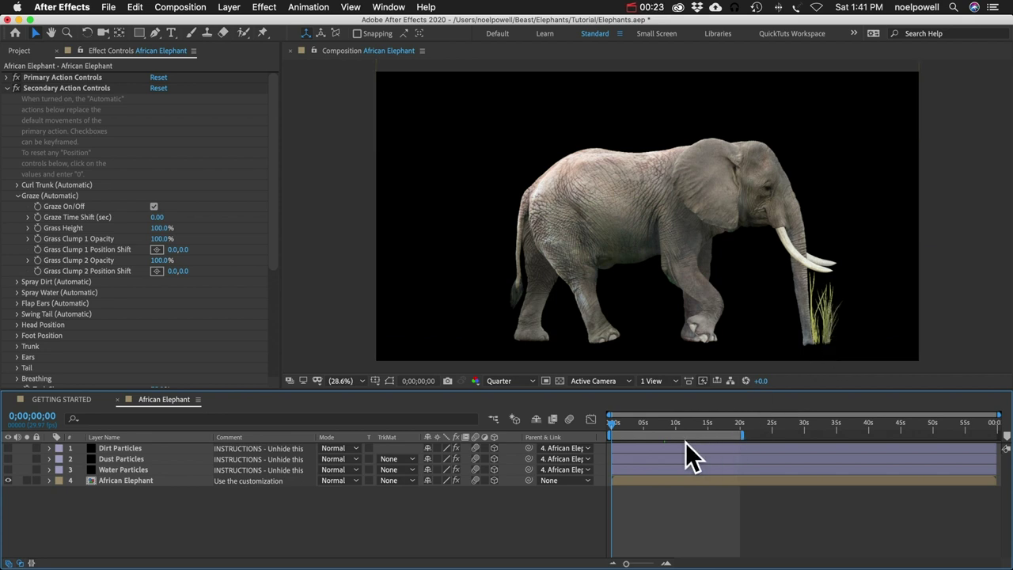
pyautogui.moveTo(618, 424); pyautogui.dragTo(684, 434)
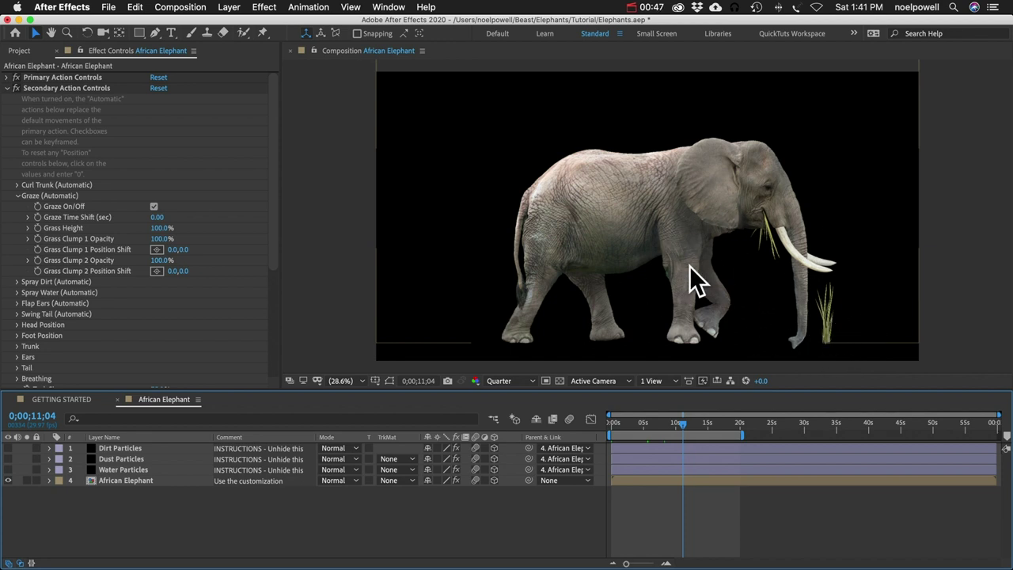
pyautogui.moveTo(682, 424); pyautogui.dragTo(667, 426)
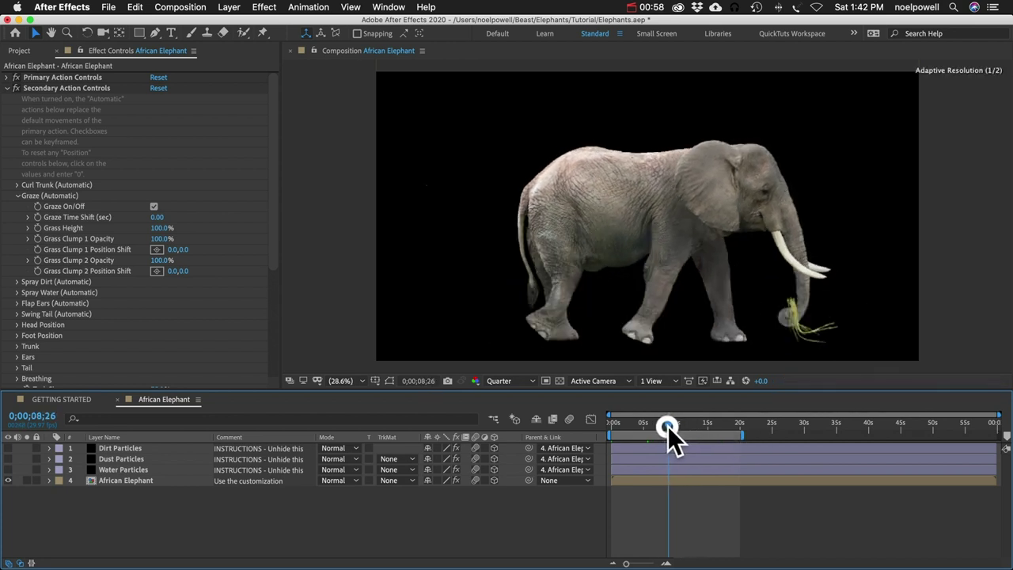
pyautogui.click(81, 240)
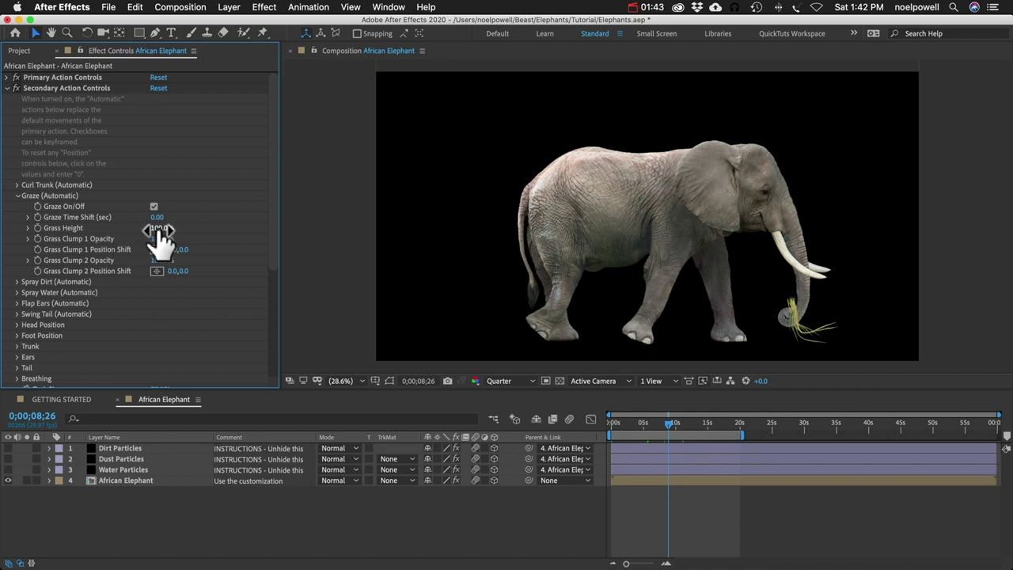
pyautogui.press('super+z')
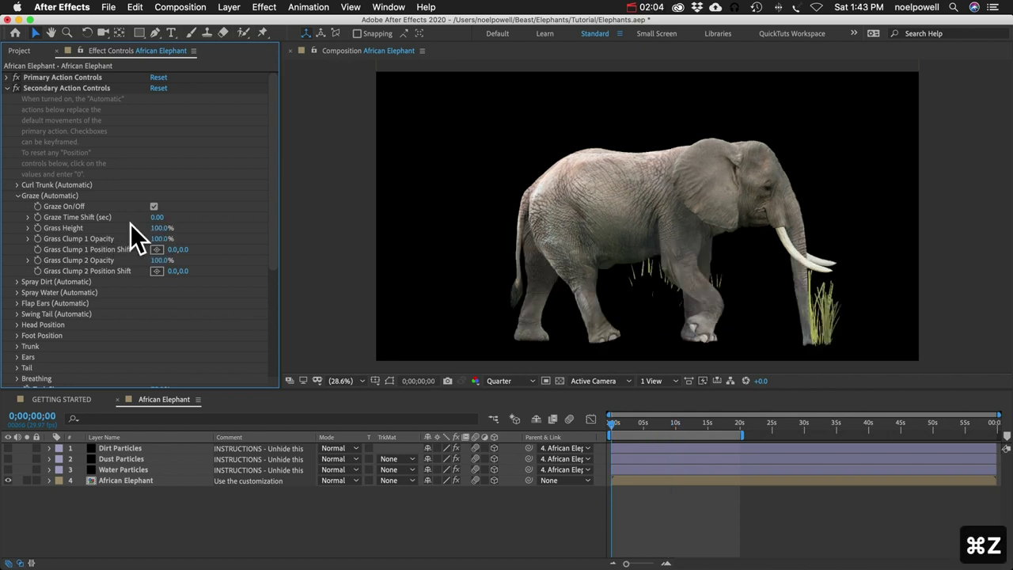
pyautogui.click(63, 217)
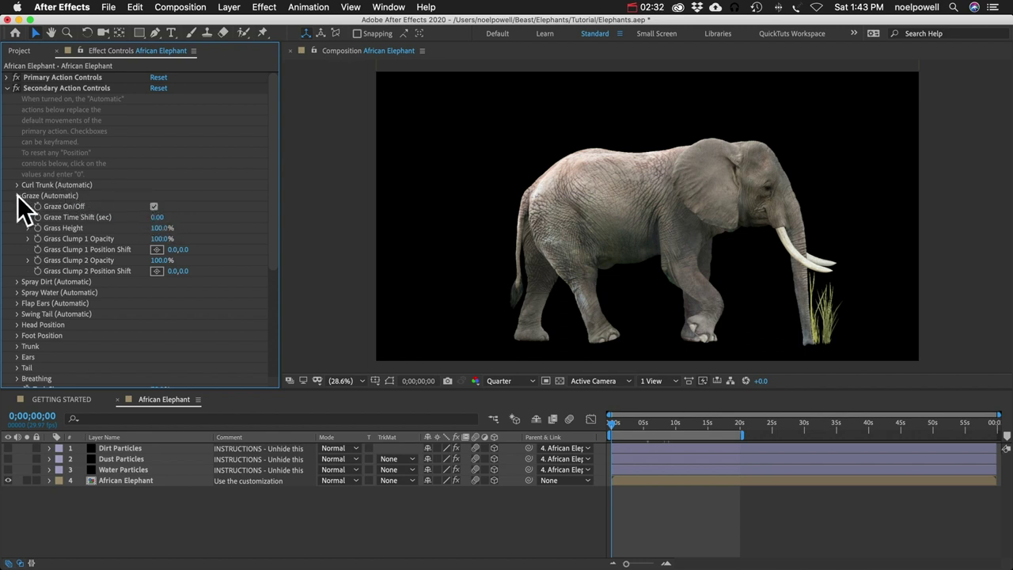
# - Switch on Spray Water in the African Elephant's secondary controls
pyautogui.click(17, 195)
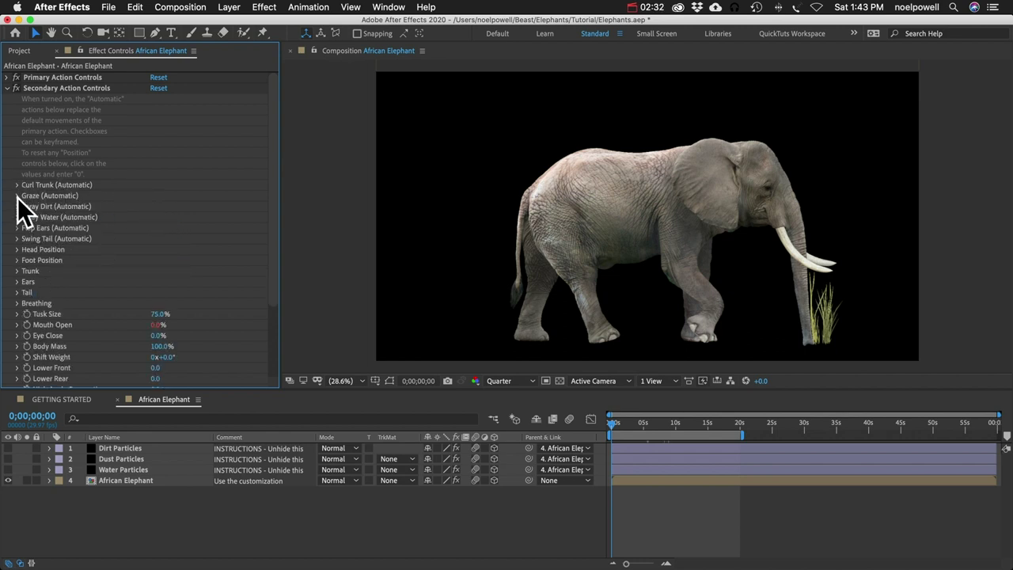
pyautogui.click(17, 206)
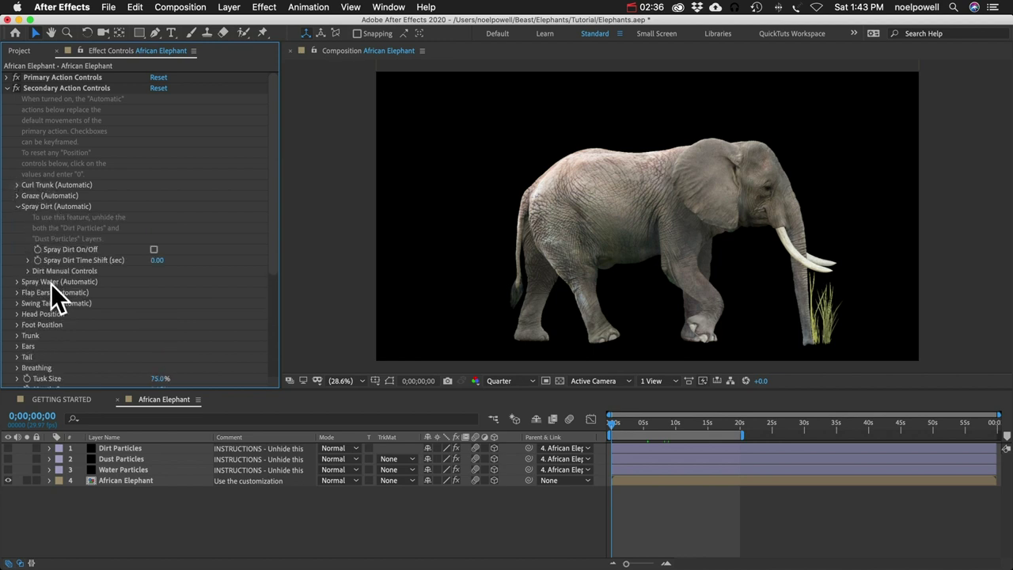
pyautogui.click(126, 481)
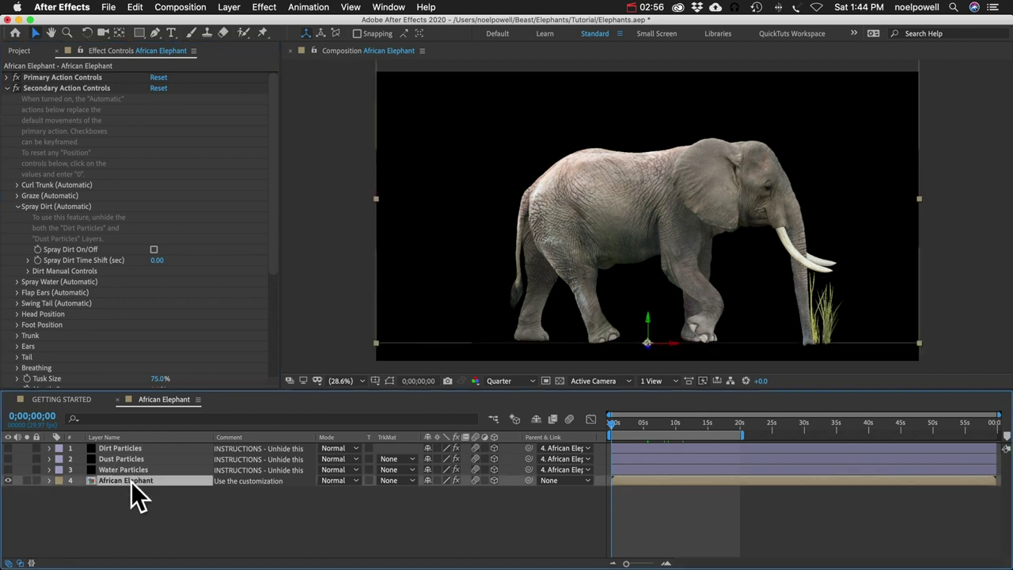
pyautogui.click(17, 206)
pyautogui.click(18, 217)
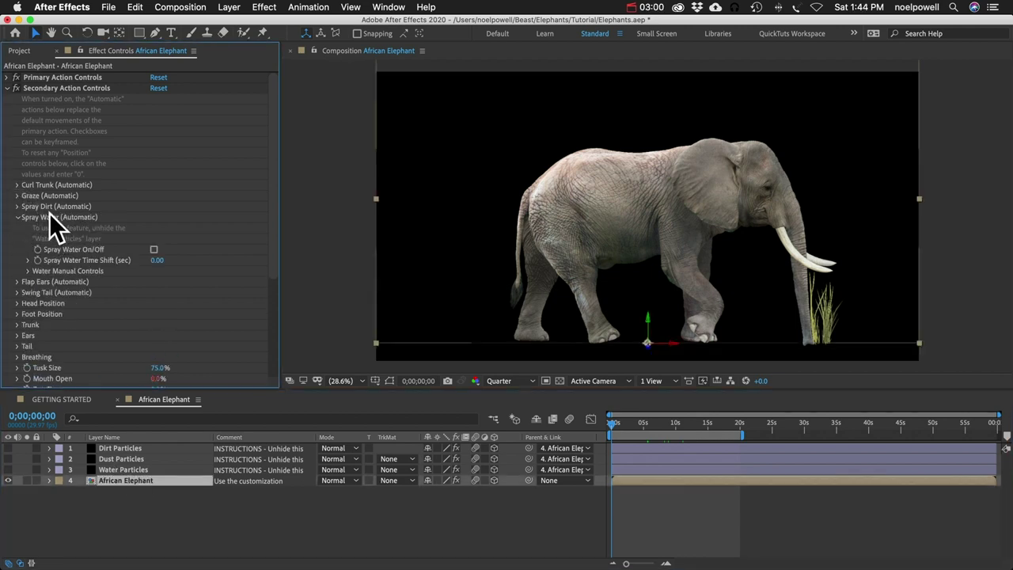
pyautogui.click(154, 249)
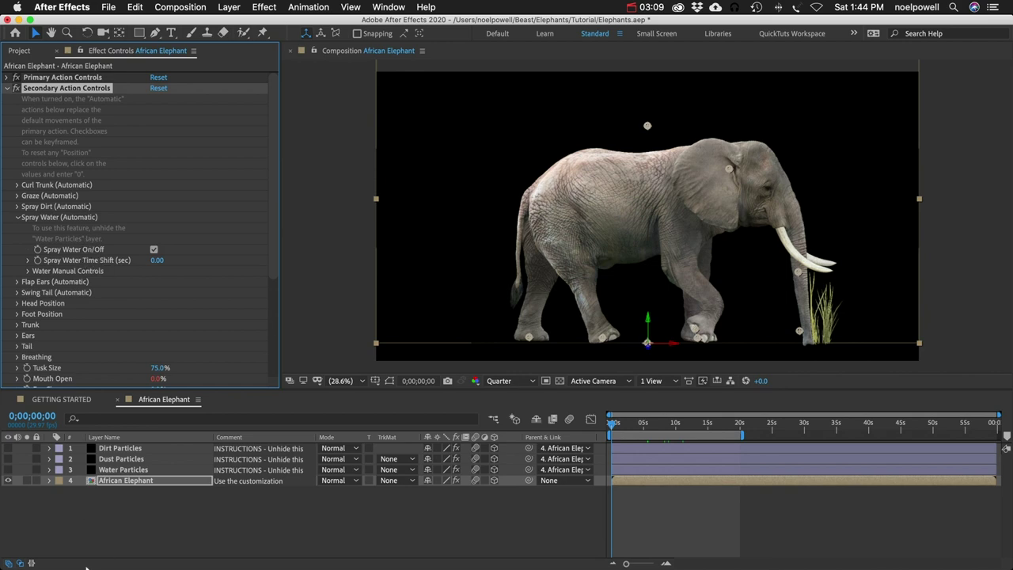
# - Make the Water Particles layer visible and scrub to see water spraying from the trunk
pyautogui.click(135, 469)
pyautogui.click(8, 470)
pyautogui.click(118, 481)
pyautogui.moveTo(614, 424)
pyautogui.mouseDown()
pyautogui.moveTo(696, 432)
pyautogui.moveTo(685, 441)
pyautogui.mouseUp()
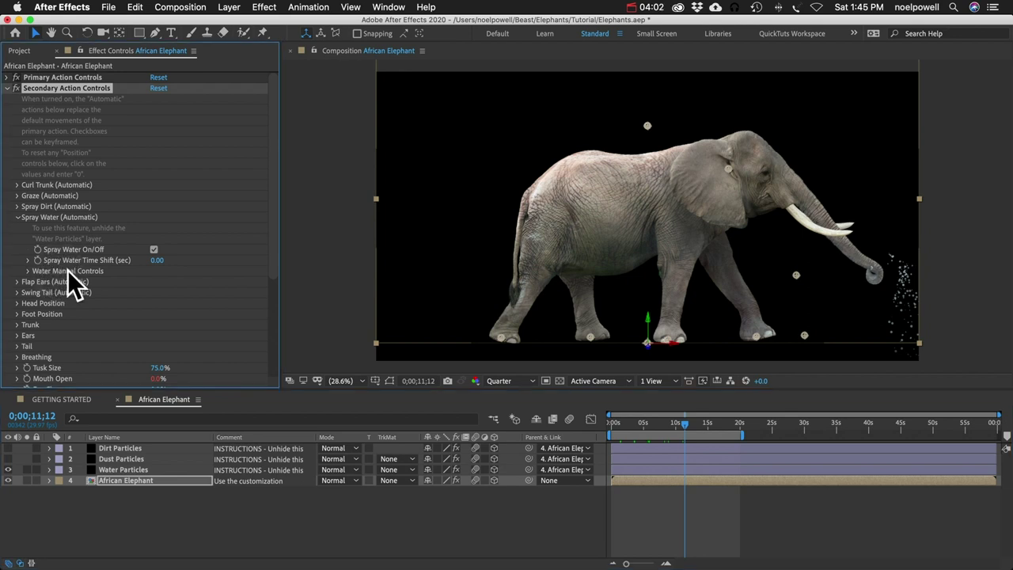
pyautogui.click(28, 271)
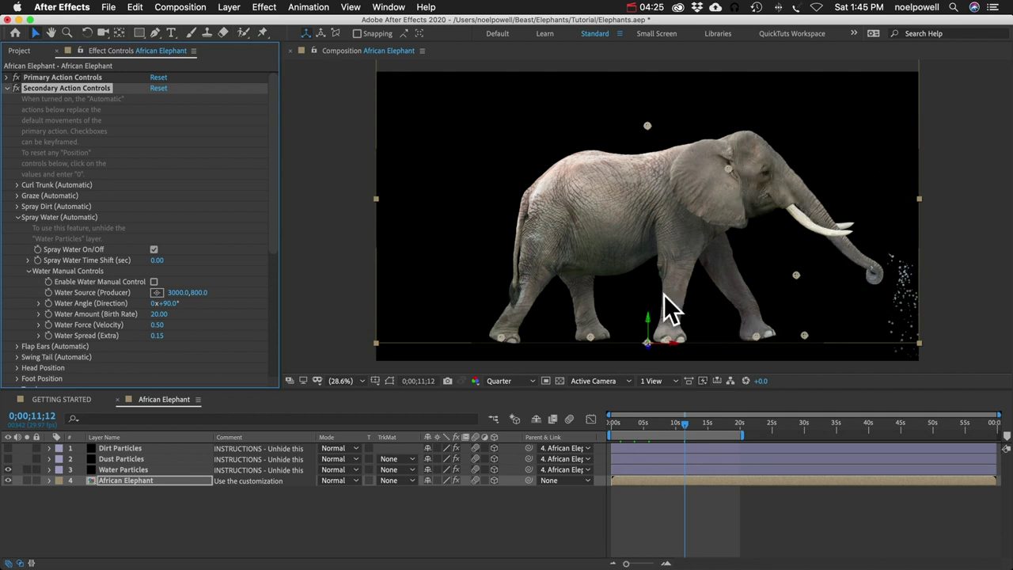
# - Move the manual Water Source to 3459,800, then disable manual control and select Water Particles
pyautogui.scroll(-5, 88, 321)
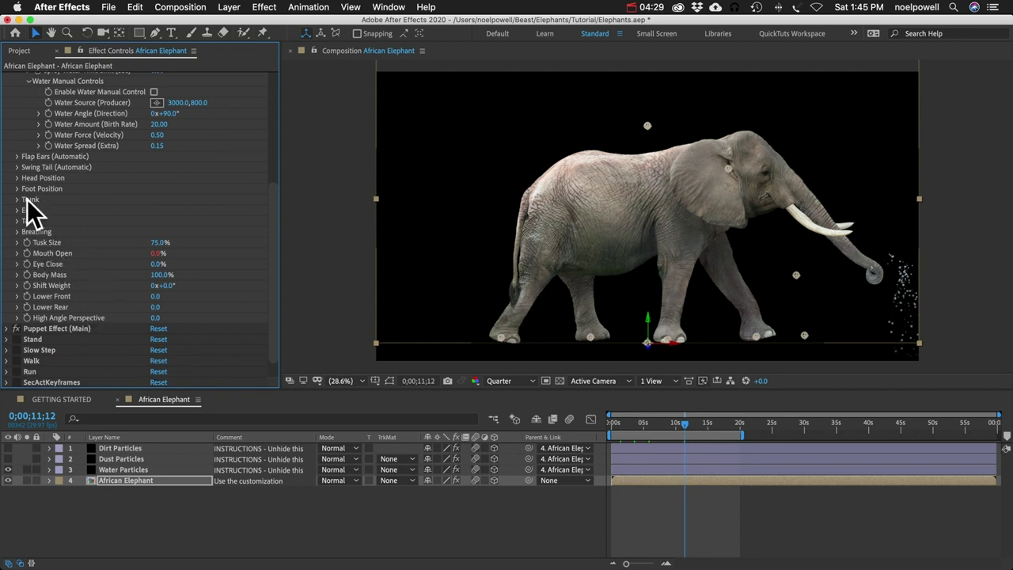
pyautogui.scroll(5, 35, 204)
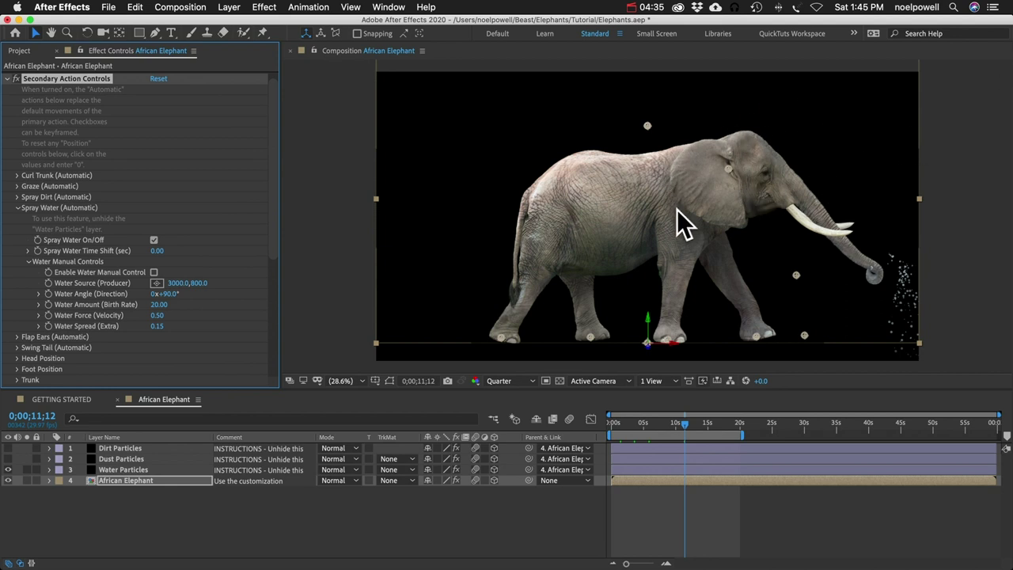
pyautogui.click(154, 273)
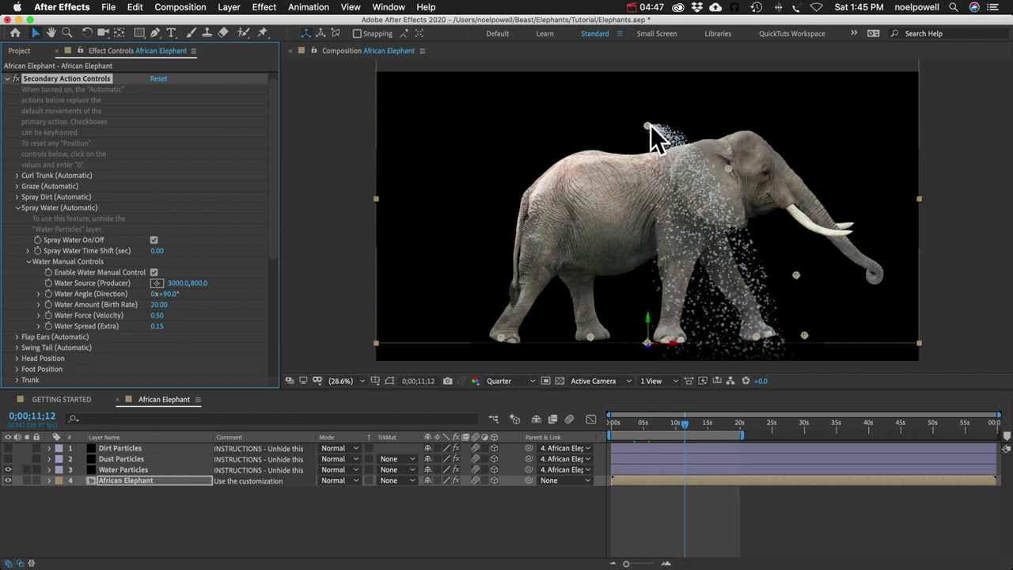
pyautogui.click(157, 283)
pyautogui.moveTo(396, 262); pyautogui.dragTo(452, 264)
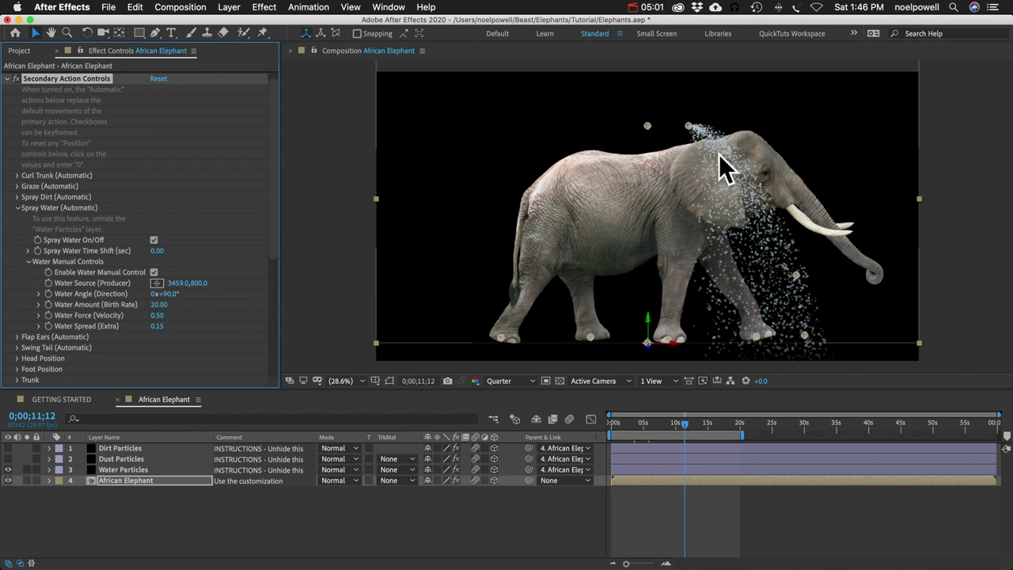
pyautogui.moveTo(864, 254); pyautogui.dragTo(871, 278)
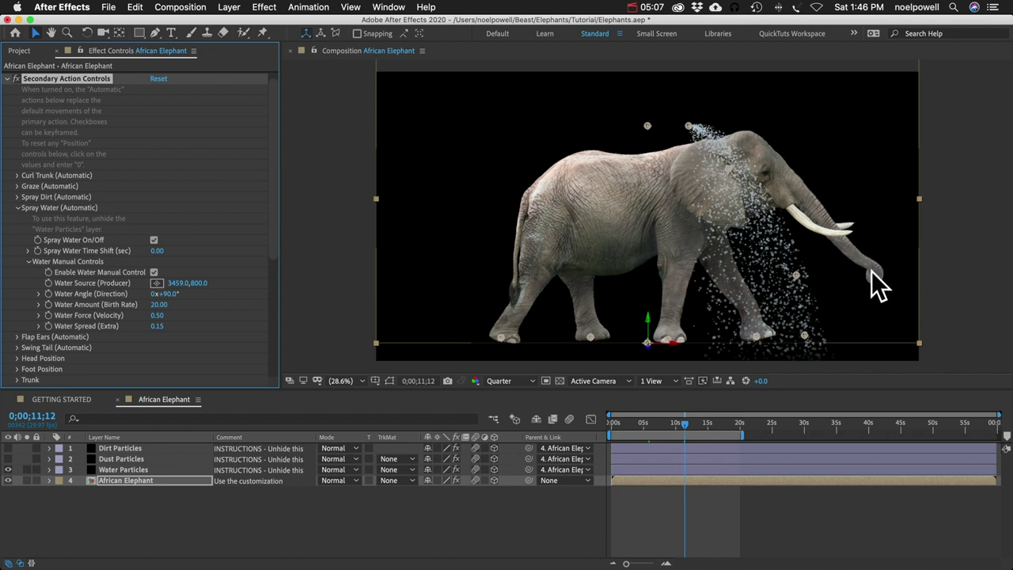
pyautogui.click(152, 272)
pyautogui.click(118, 470)
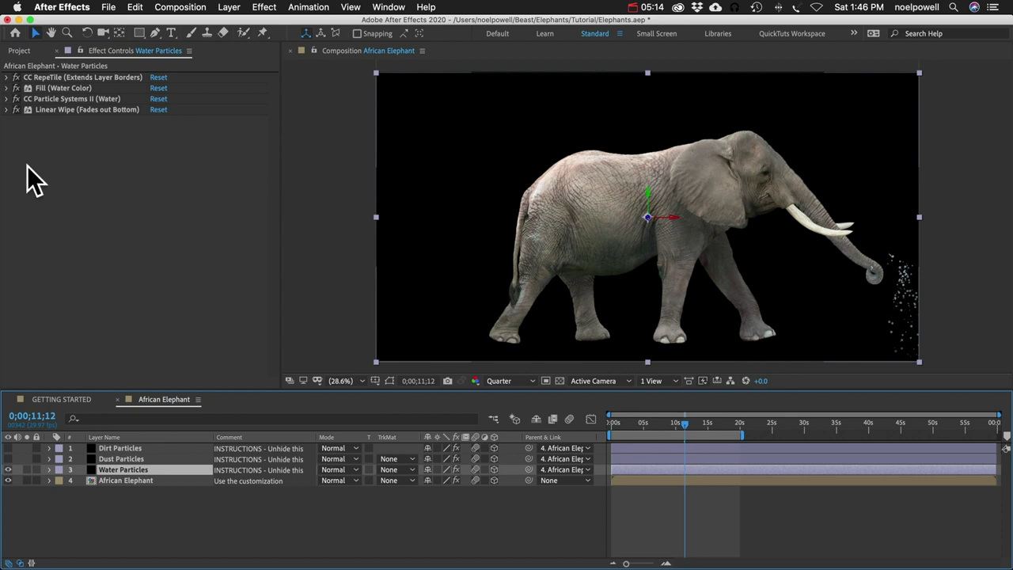
# - Inspect the Fill (Water Color) and CC Particle Systems II (Water) effects on Water Particles
pyautogui.click(51, 99)
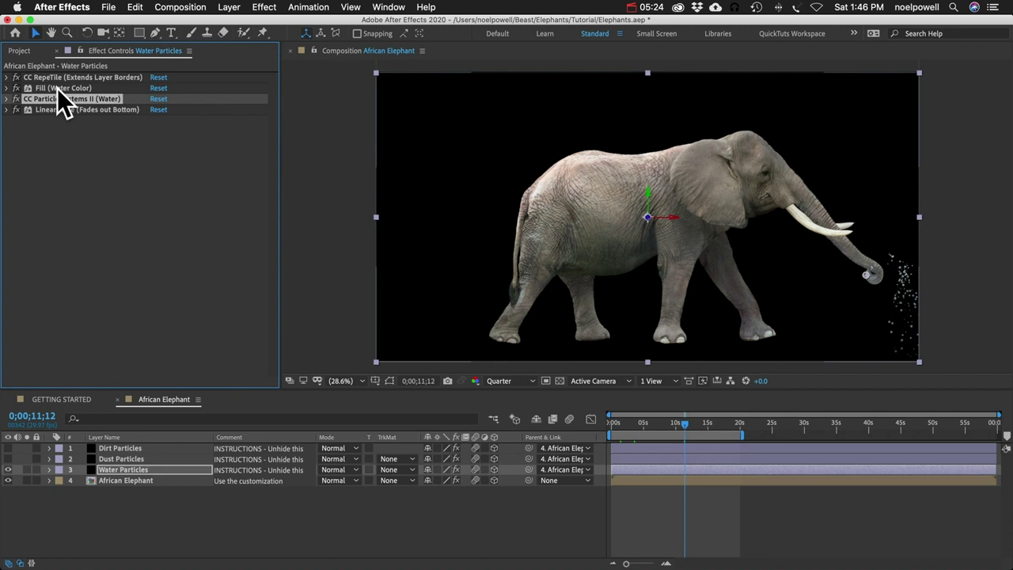
pyautogui.click(57, 88)
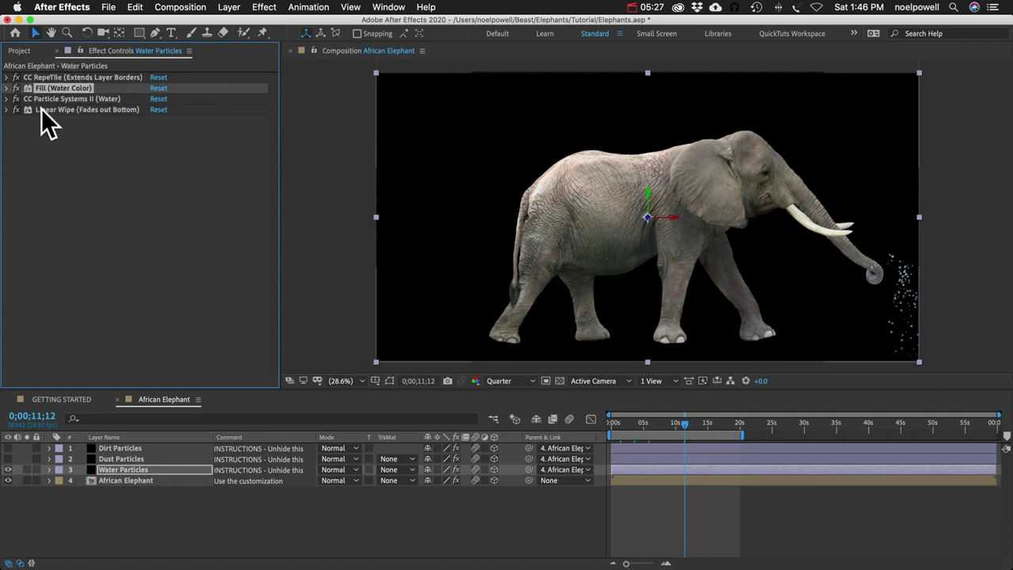
pyautogui.click(41, 99)
pyautogui.click(7, 99)
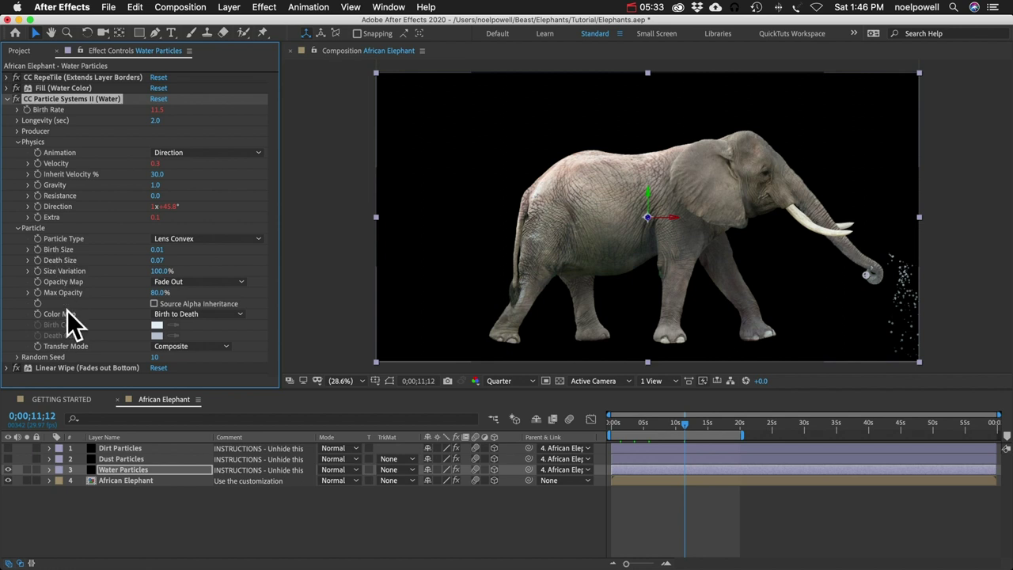
pyautogui.click(7, 99)
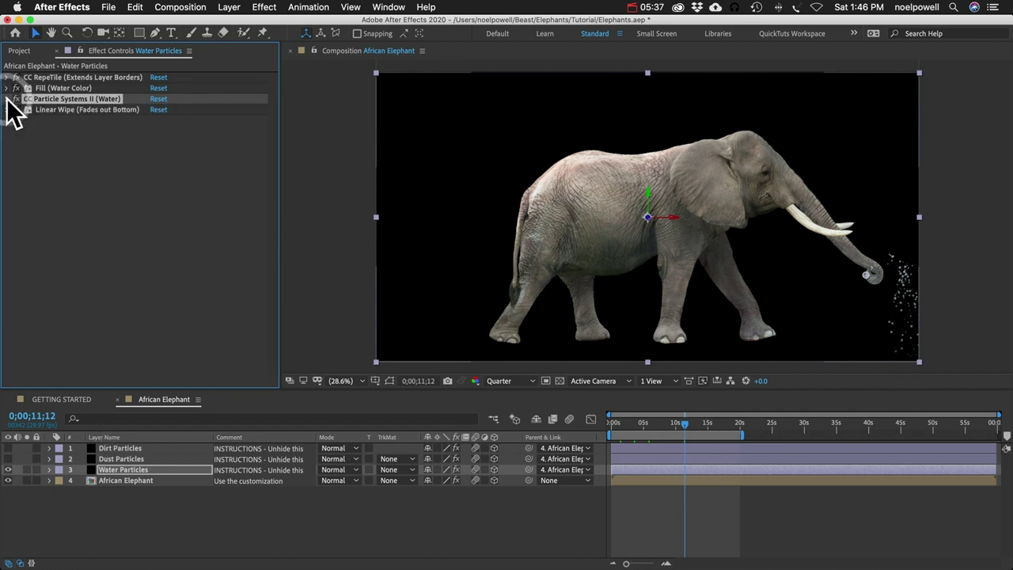
# - Switch between the African Elephant and Water Particles layers and collapse Spray Water (Automatic)
pyautogui.click(148, 480)
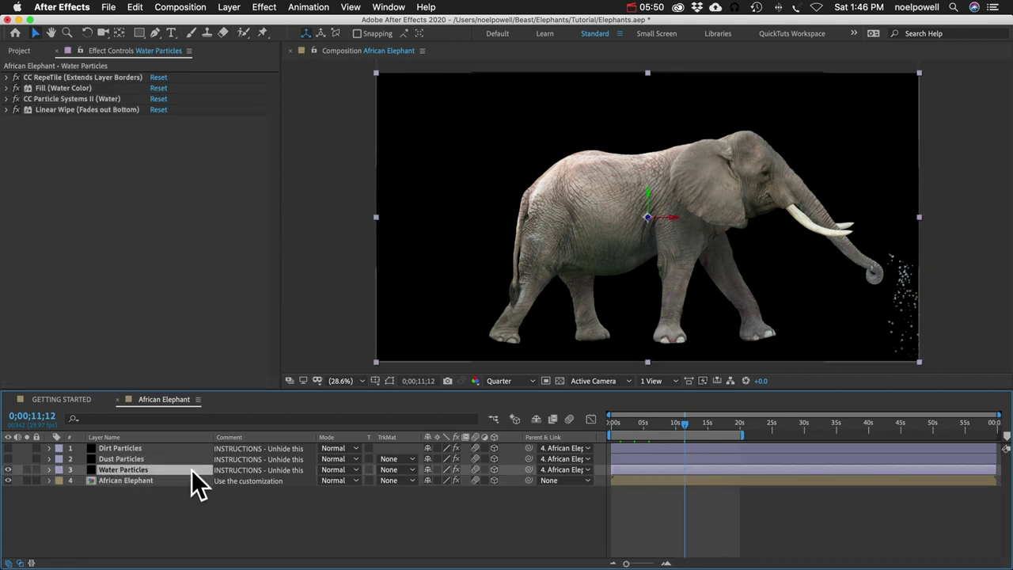
pyautogui.click(130, 482)
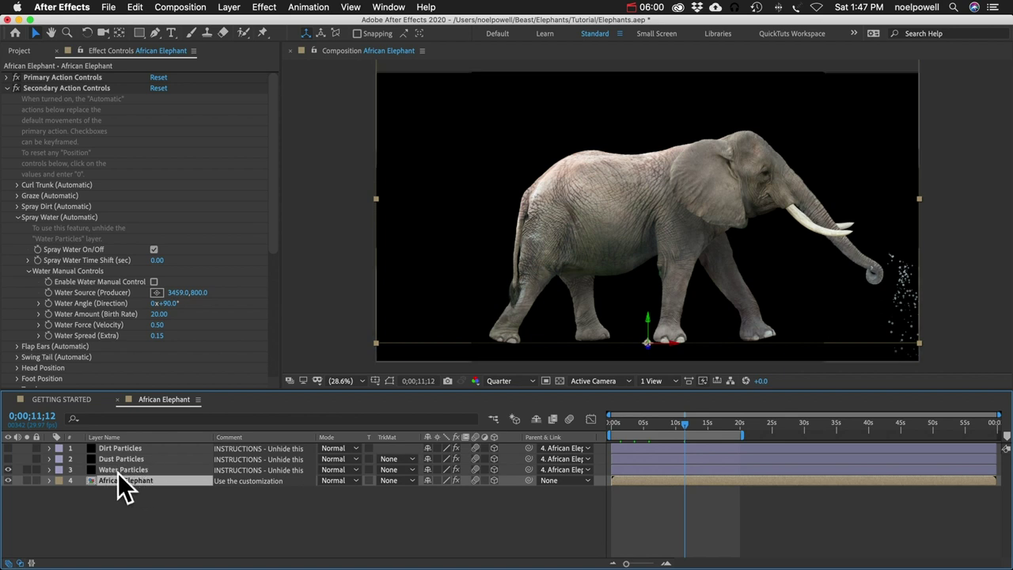
pyautogui.click(123, 470)
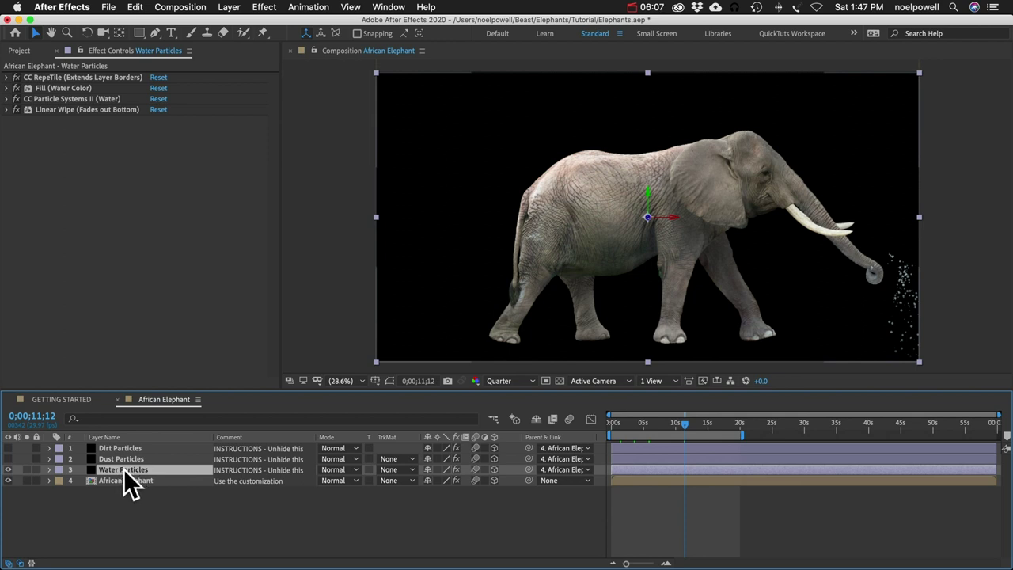
pyautogui.click(122, 480)
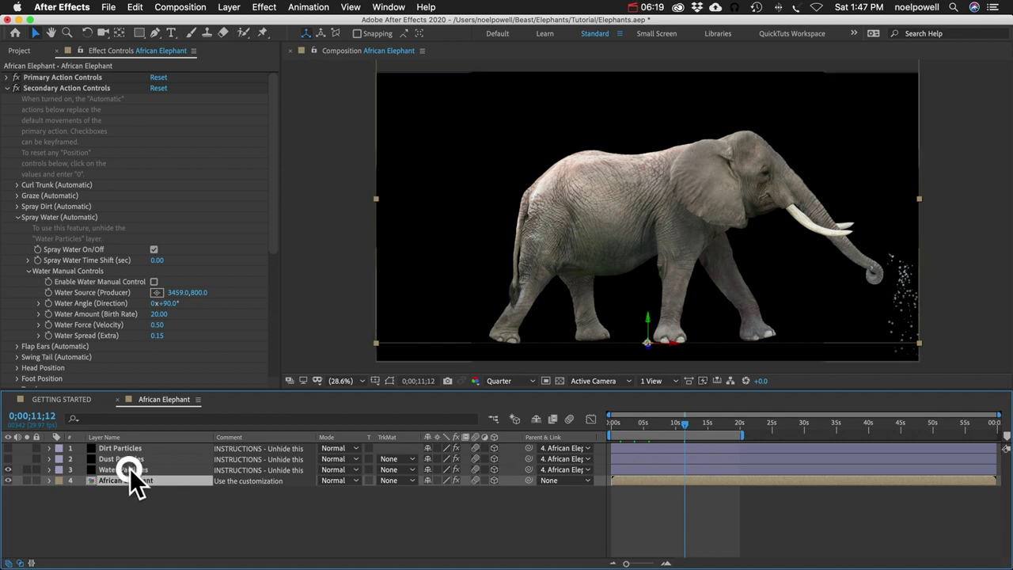
pyautogui.click(130, 469)
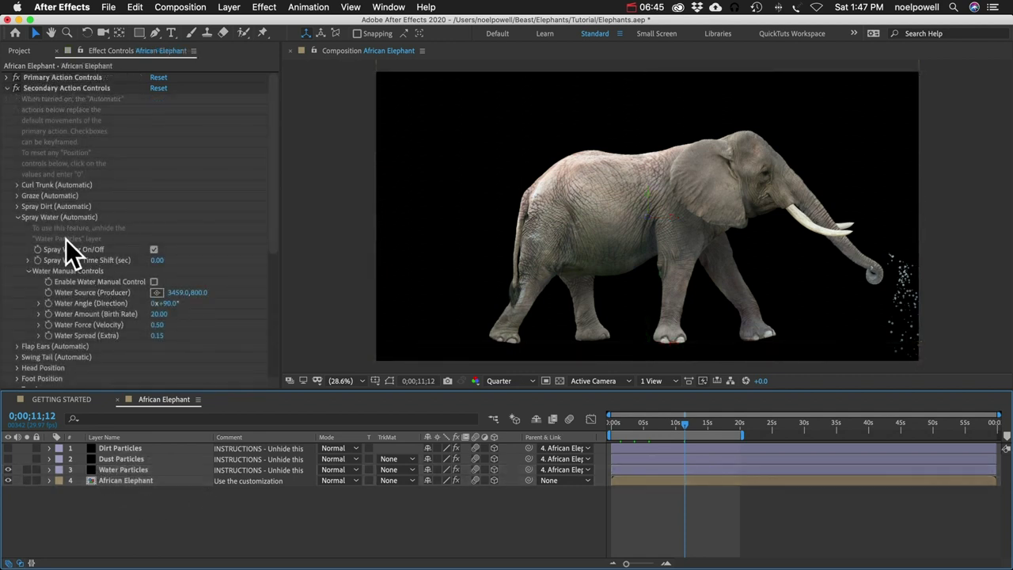
pyautogui.click(19, 216)
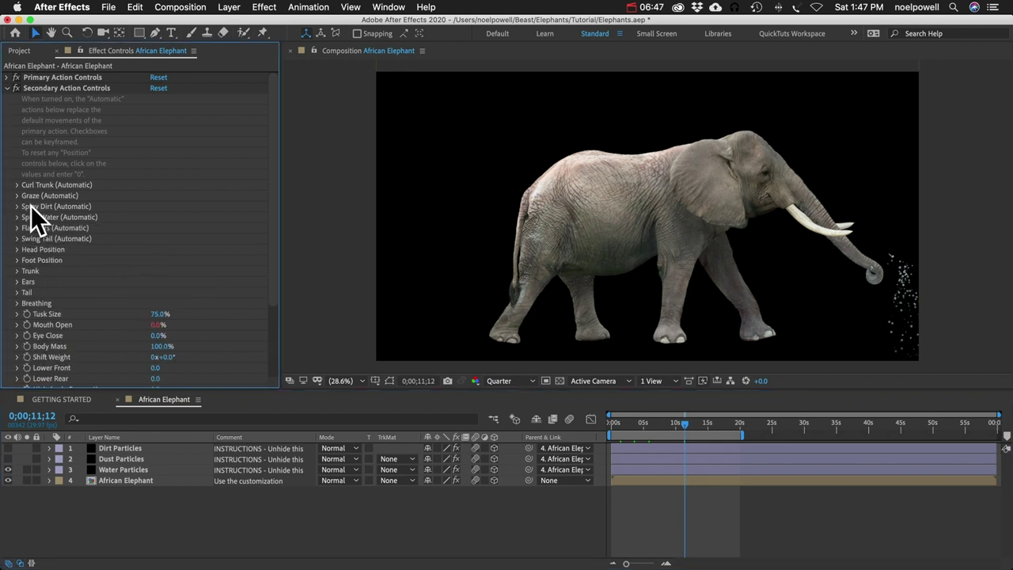
# - Expand the Spray Dirt controls, make Dirt and Dust Particles visible, and switch off motion blur
pyautogui.click(18, 206)
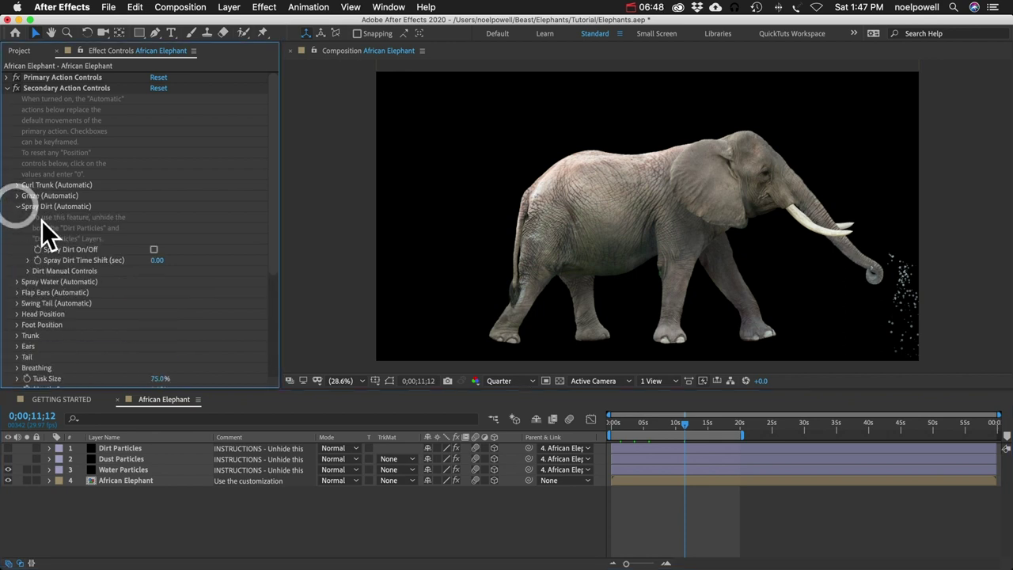
pyautogui.click(28, 271)
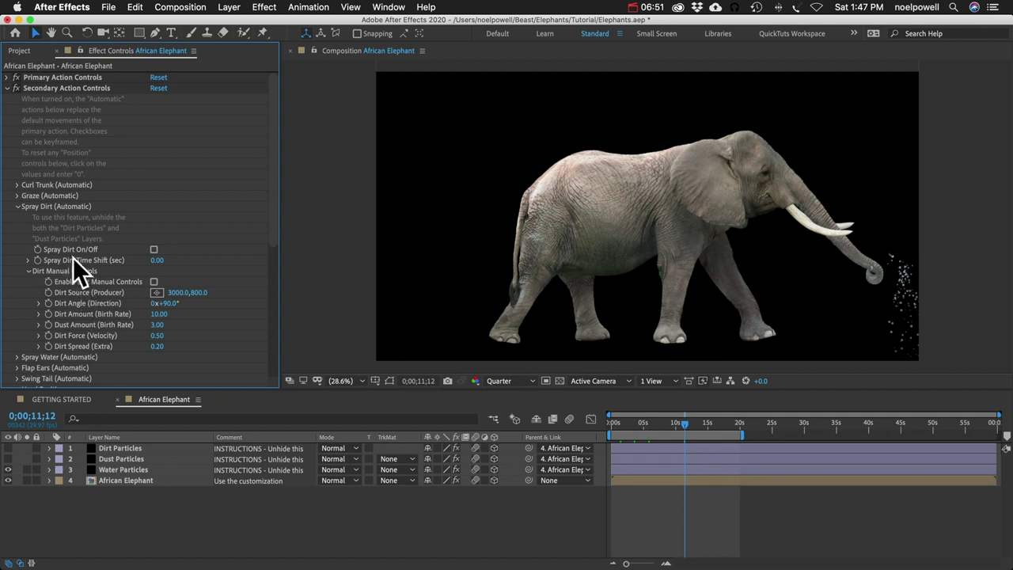
pyautogui.click(113, 450)
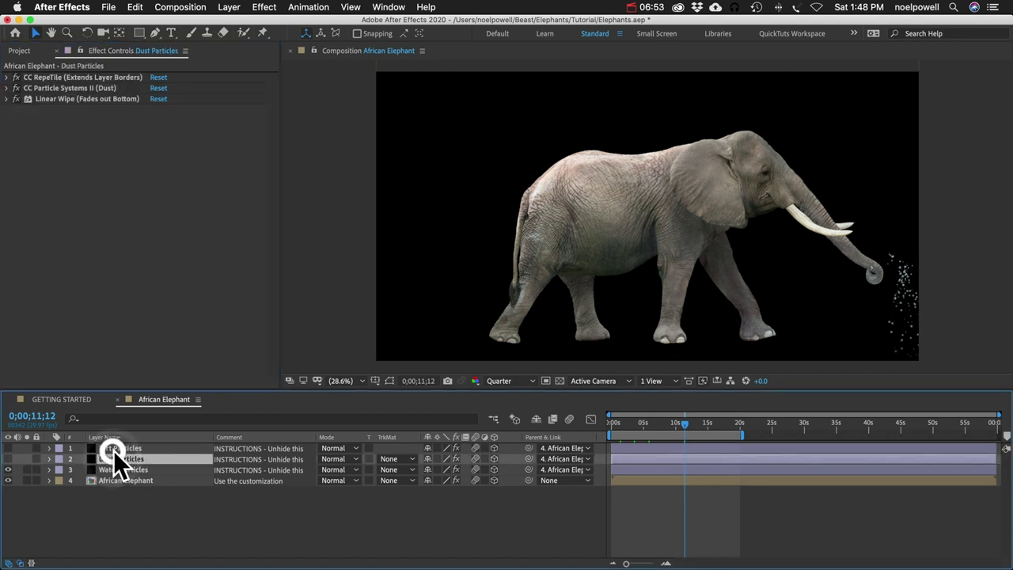
pyautogui.click(9, 449)
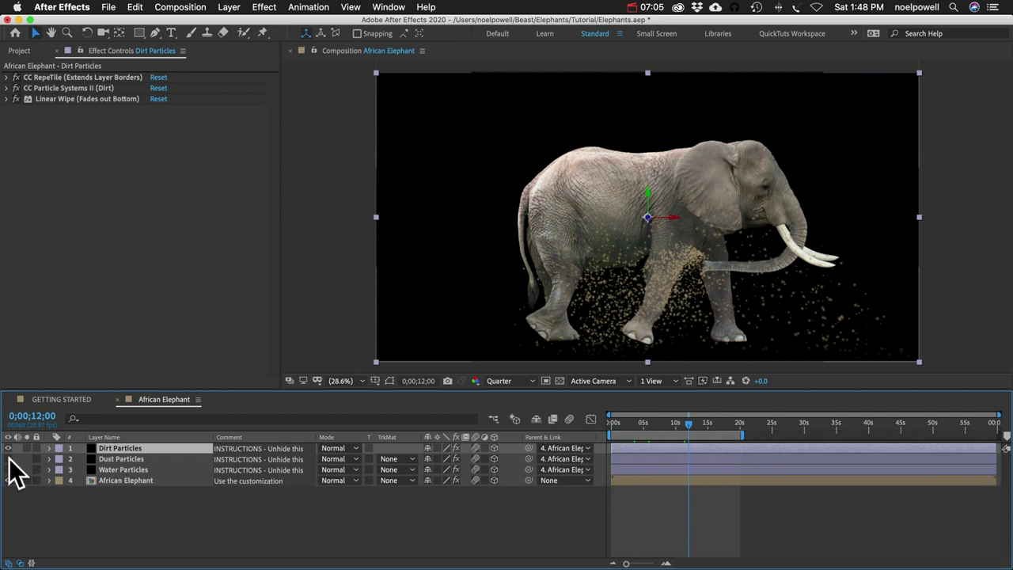
pyautogui.click(8, 459)
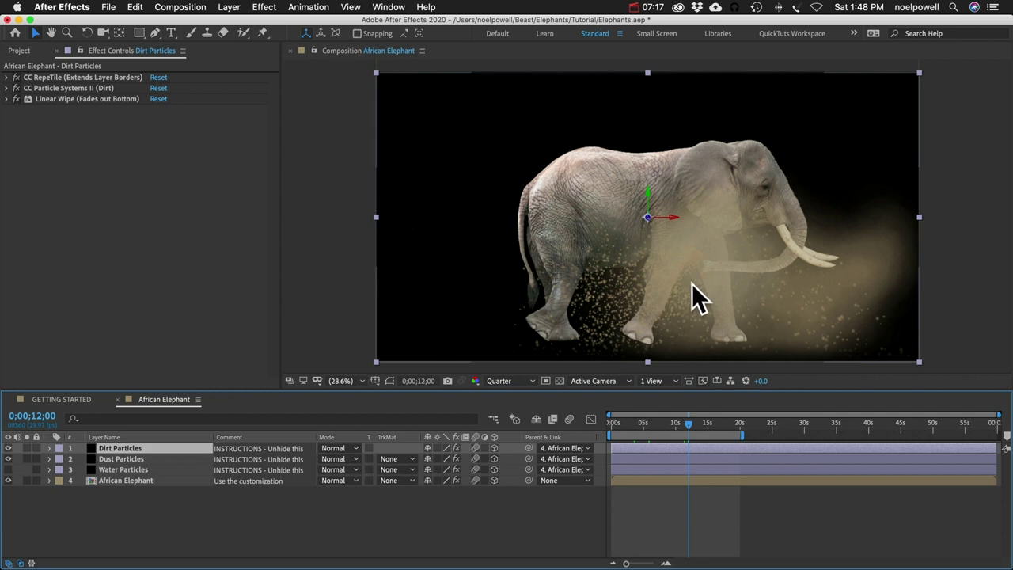
pyautogui.click(117, 458)
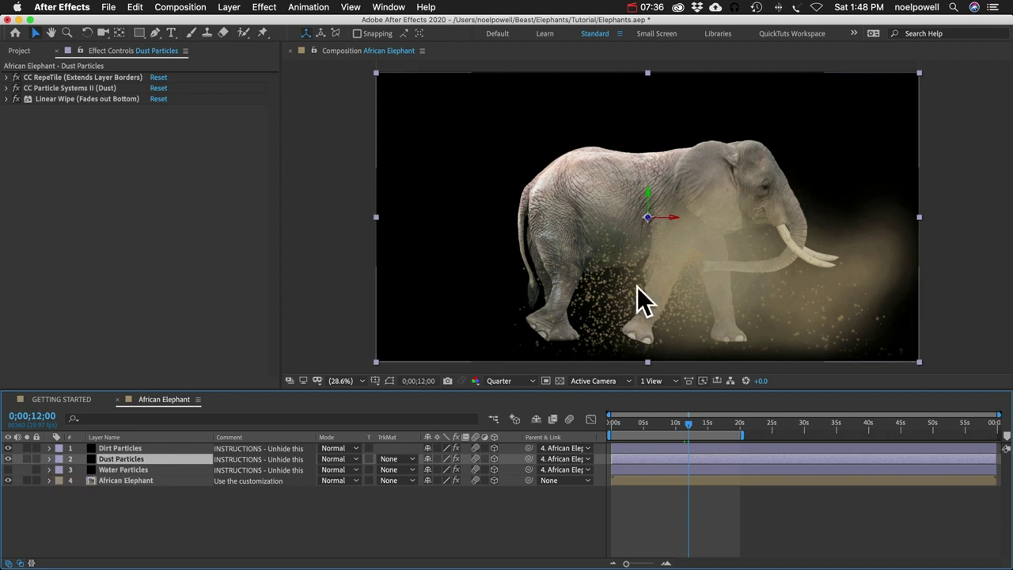
pyautogui.click(571, 419)
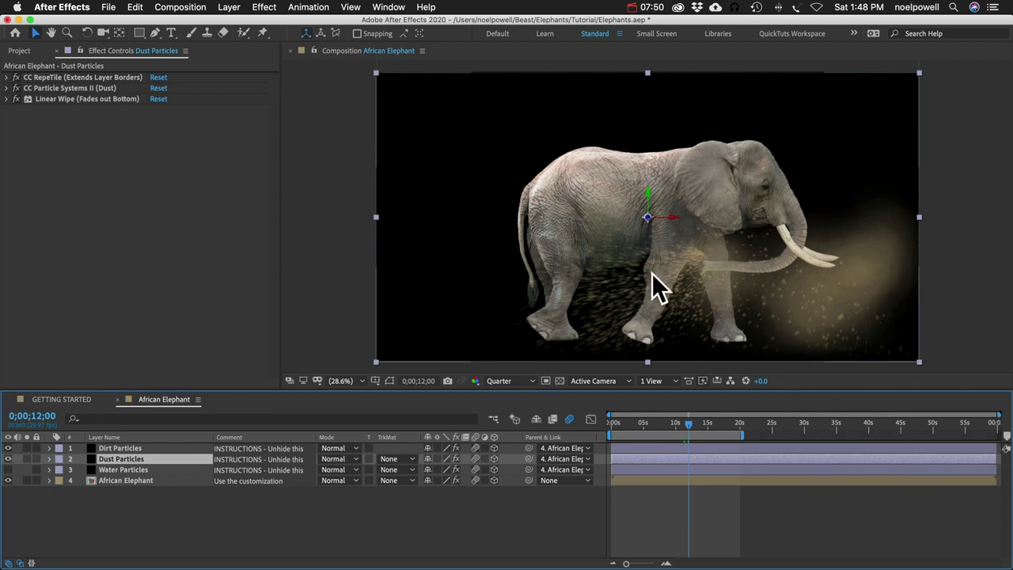
pyautogui.click(569, 420)
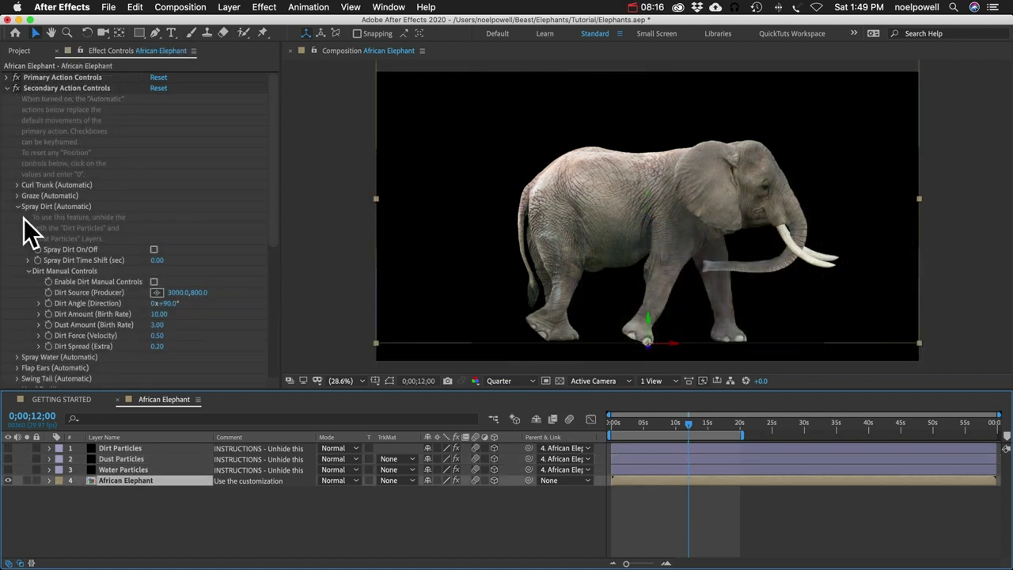
# - Switch on Flap Ears (Automatic) and scrub the playhead back to watch the ears flap
pyautogui.click(18, 205)
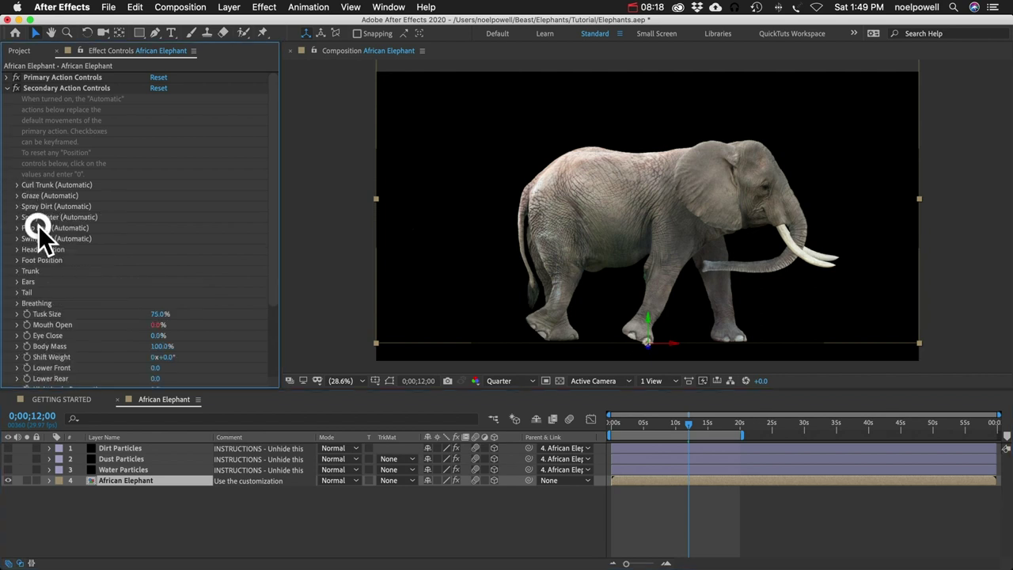
pyautogui.click(17, 227)
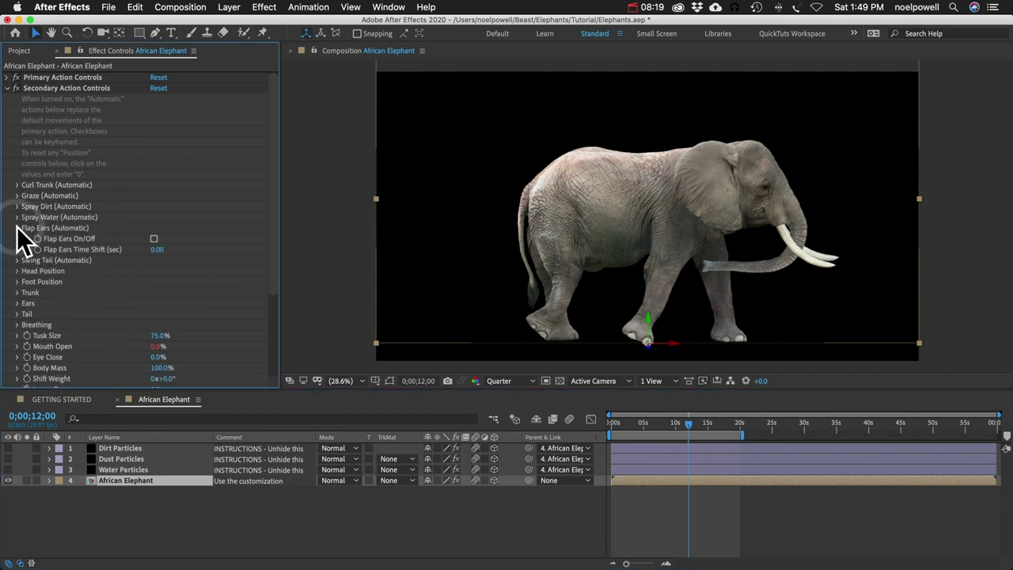
pyautogui.click(154, 239)
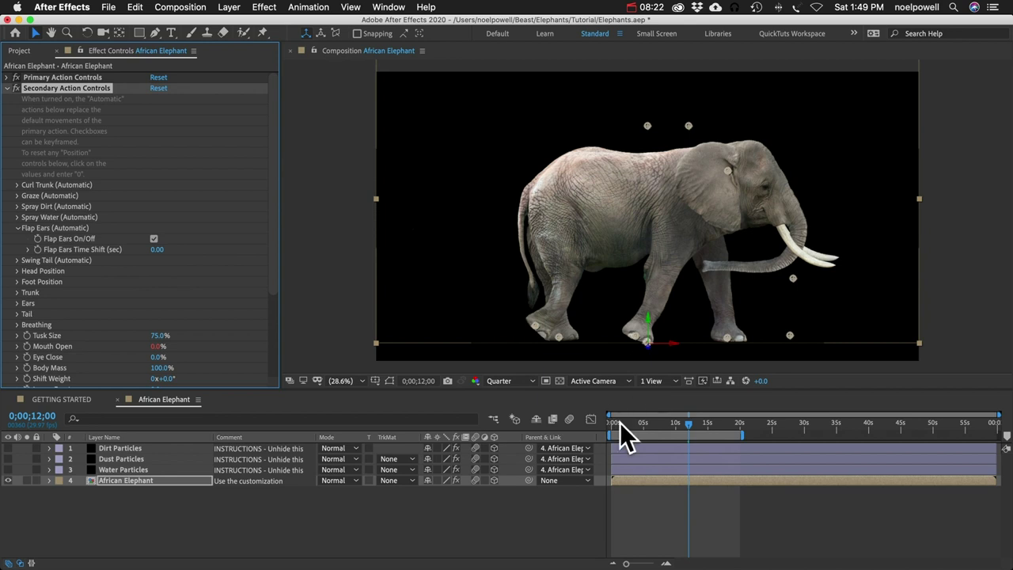
pyautogui.moveTo(639, 424); pyautogui.dragTo(659, 435)
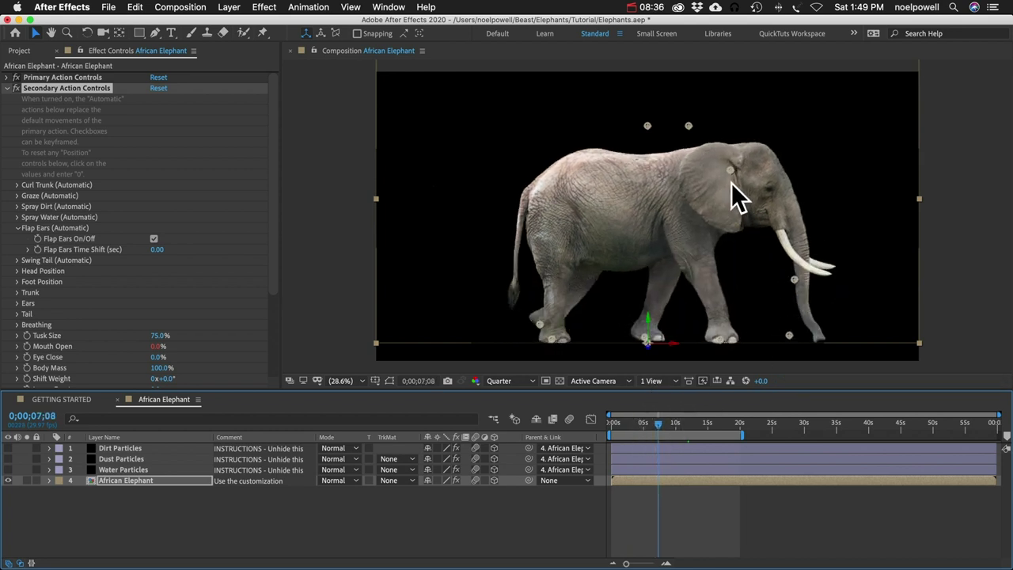
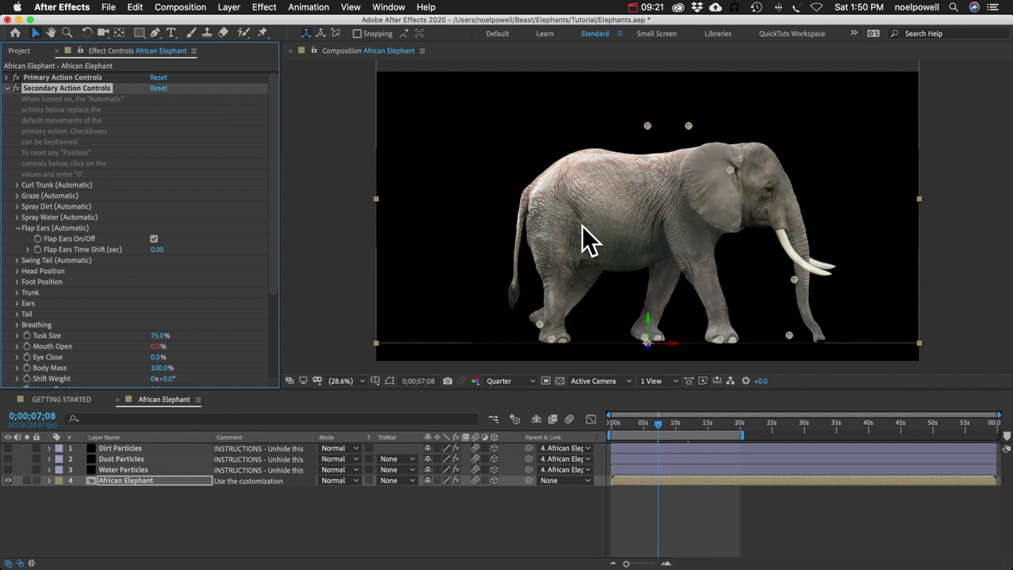
# - Enable Swing Tail On/Off for the African Elephant and start editing the Head Position X value
pyautogui.click(17, 227)
pyautogui.click(17, 238)
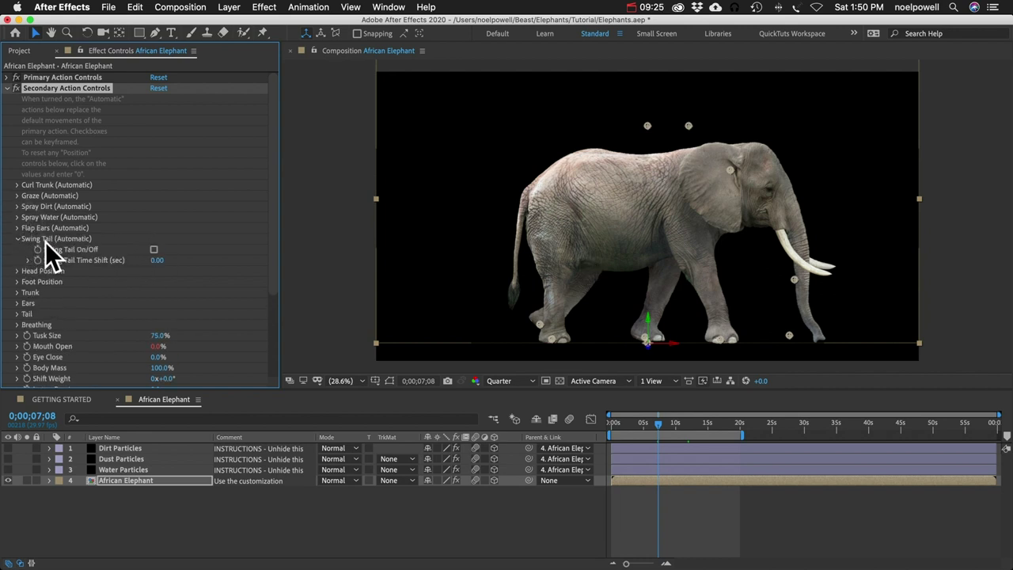
pyautogui.click(153, 249)
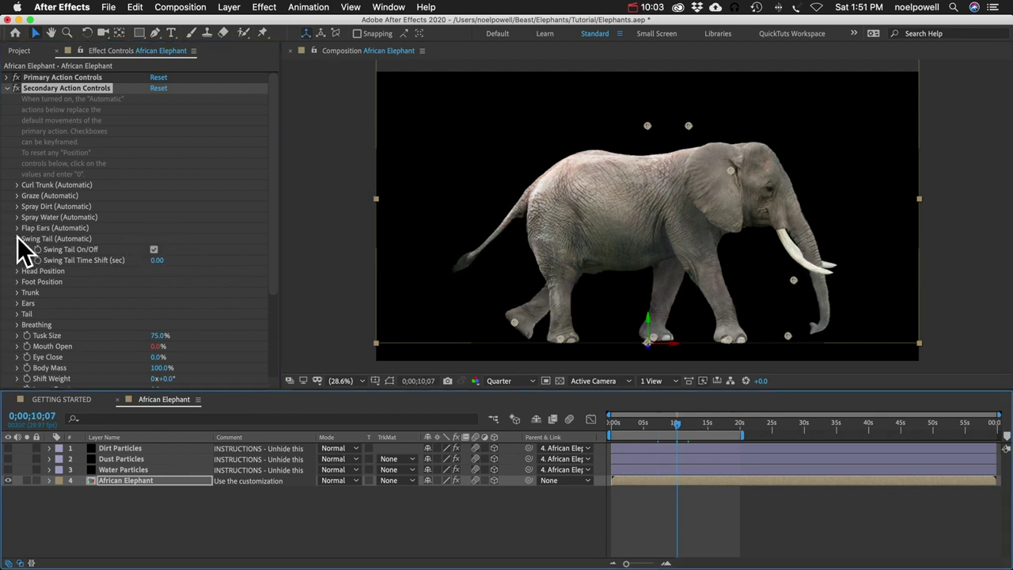
pyautogui.click(18, 238)
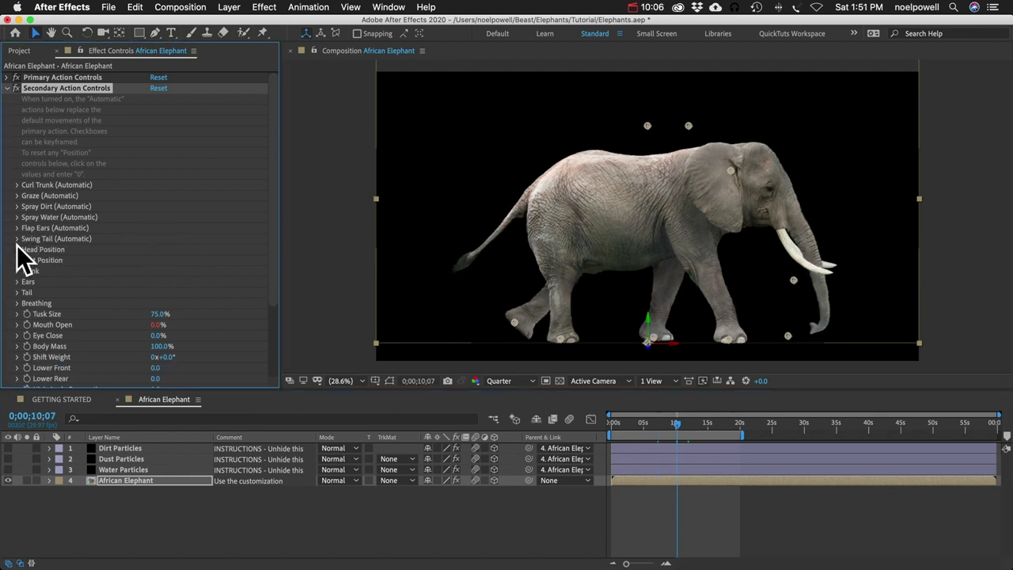
pyautogui.click(17, 250)
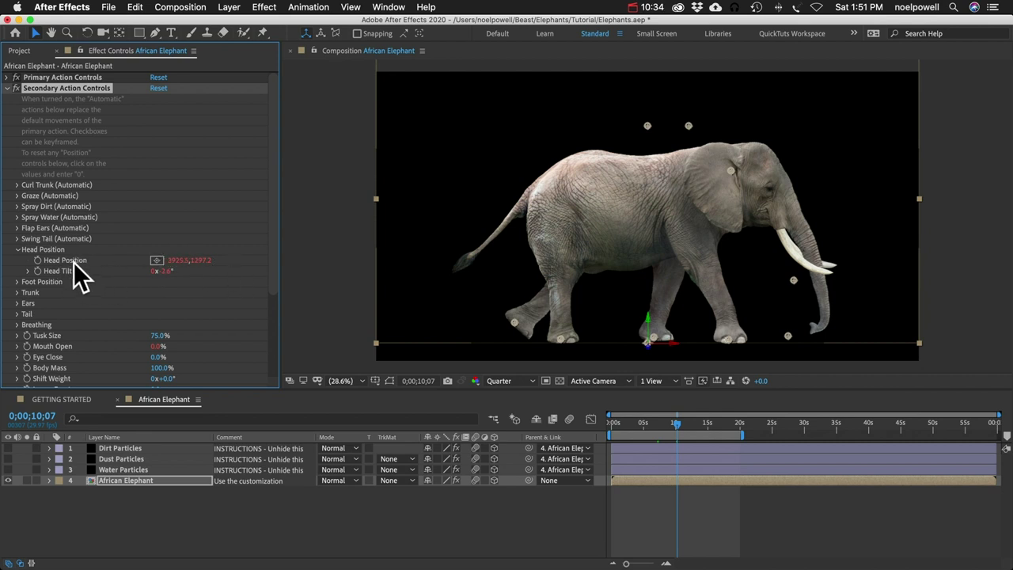
pyautogui.click(175, 265)
# - Set Head Position X to 0, try scrubbing it, and undo the change
pyautogui.write('0')
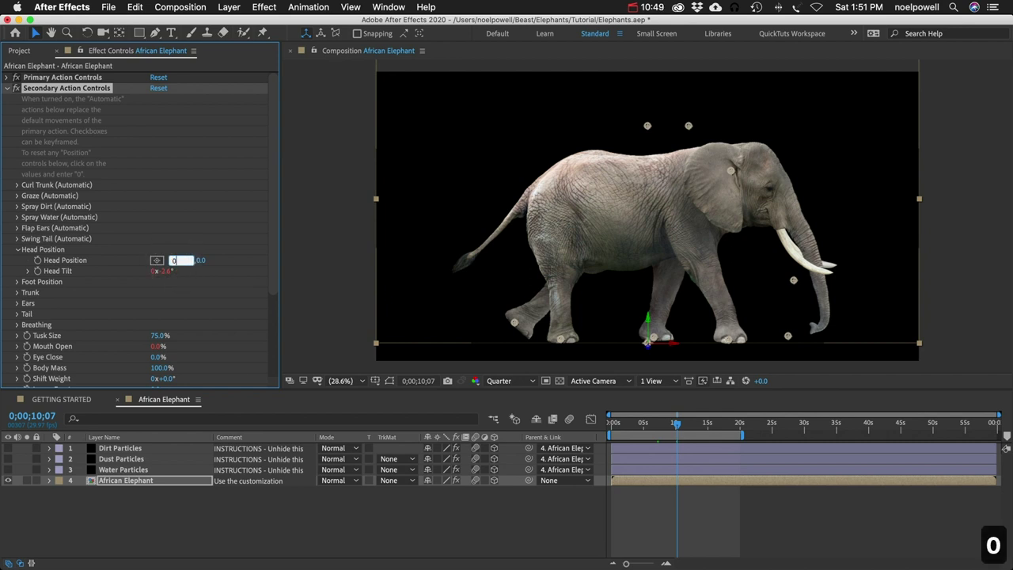
pyautogui.press('Return')
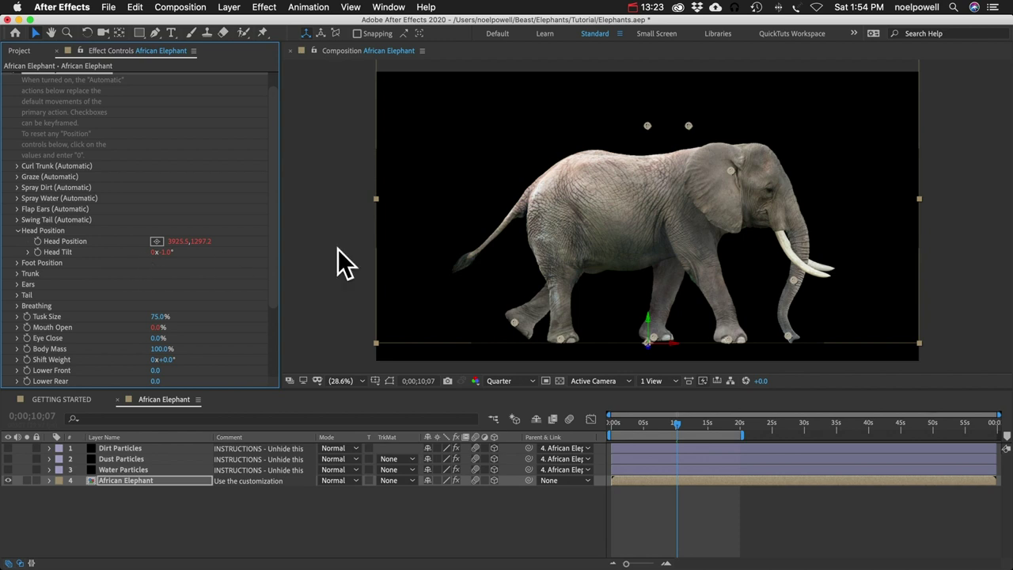
pyautogui.moveTo(182, 244); pyautogui.dragTo(233, 240)
pyautogui.press('super+z')
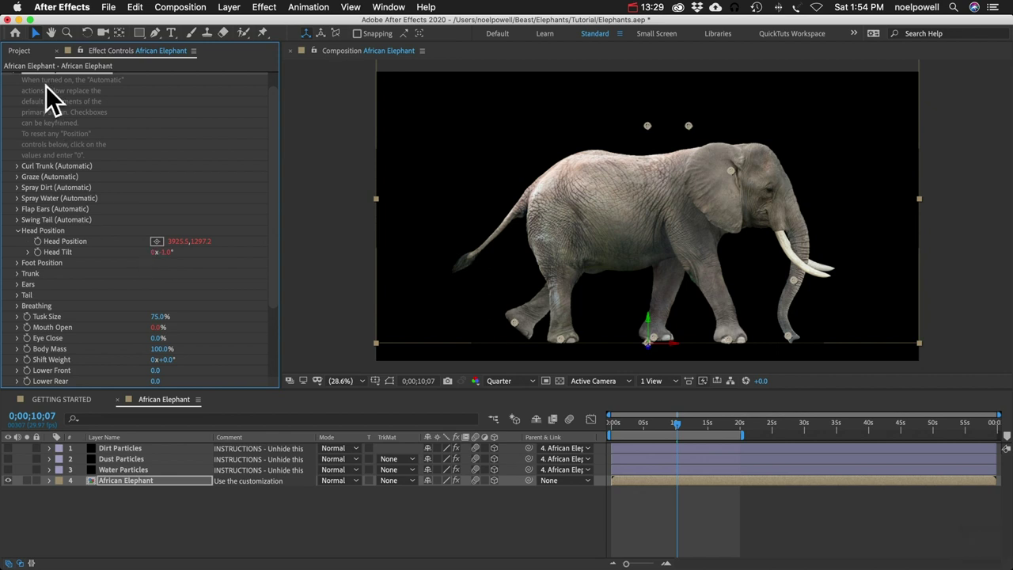
# - Move the head point in the viewer, tilt the head downward, and expand Foot Position
pyautogui.scroll(1, 45, 94)
pyautogui.click(70, 88)
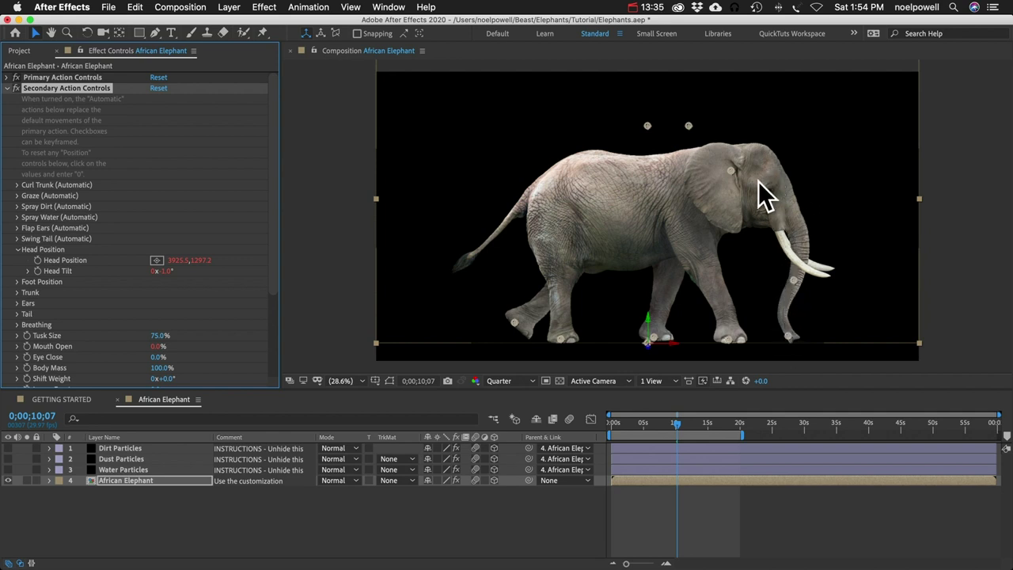
pyautogui.moveTo(730, 170)
pyautogui.mouseDown()
pyautogui.moveTo(742, 180)
pyautogui.moveTo(728, 163)
pyautogui.moveTo(714, 171)
pyautogui.moveTo(746, 169)
pyautogui.moveTo(735, 171)
pyautogui.mouseUp()
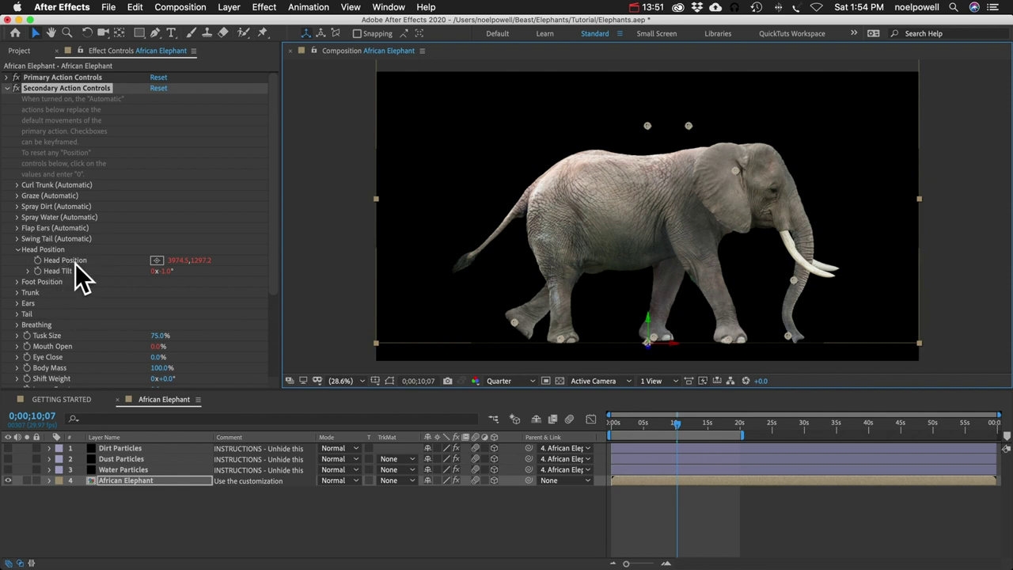
pyautogui.moveTo(736, 171); pyautogui.dragTo(733, 171)
pyautogui.moveTo(174, 272); pyautogui.dragTo(159, 273)
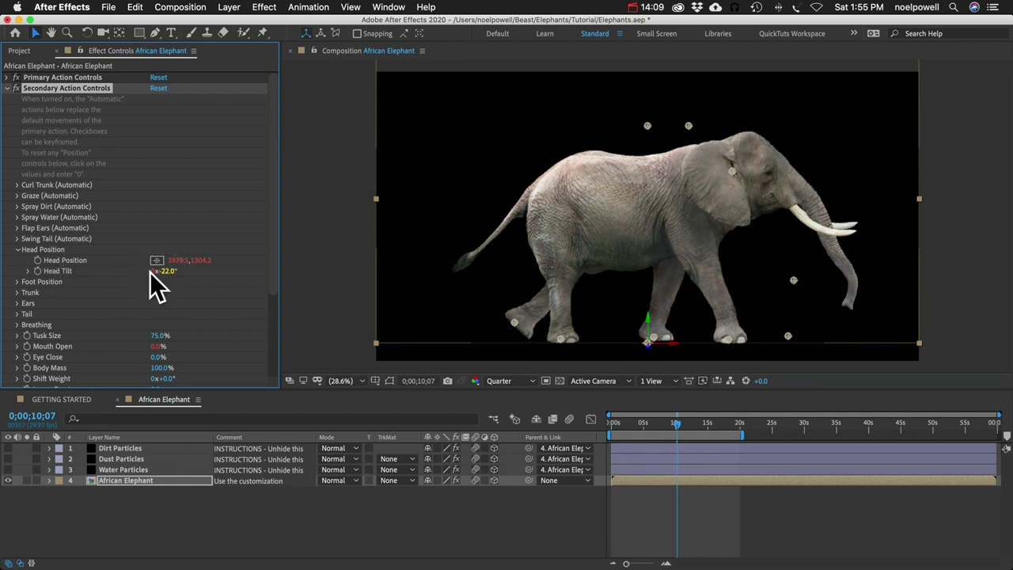
pyautogui.click(24, 217)
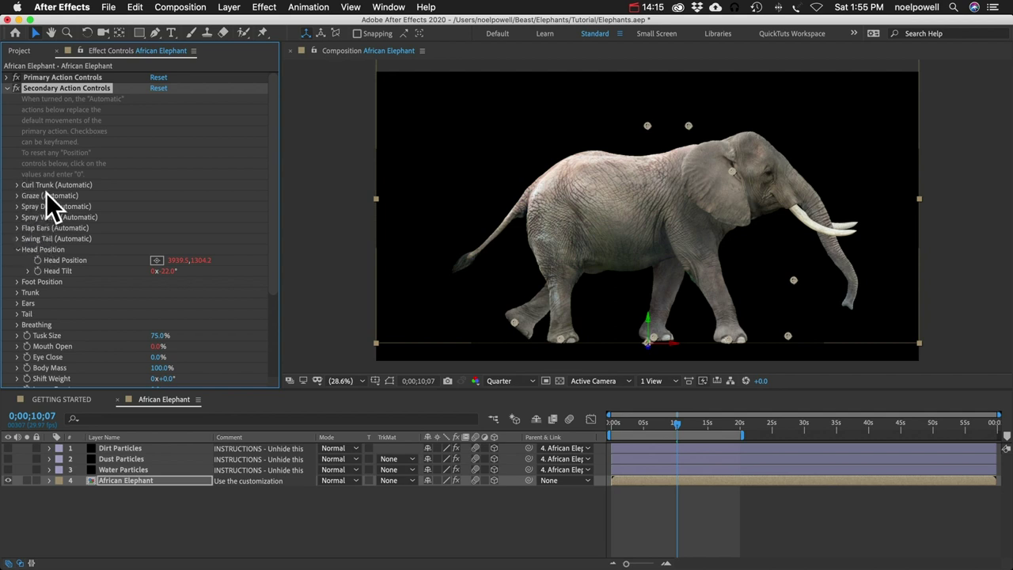
pyautogui.click(21, 263)
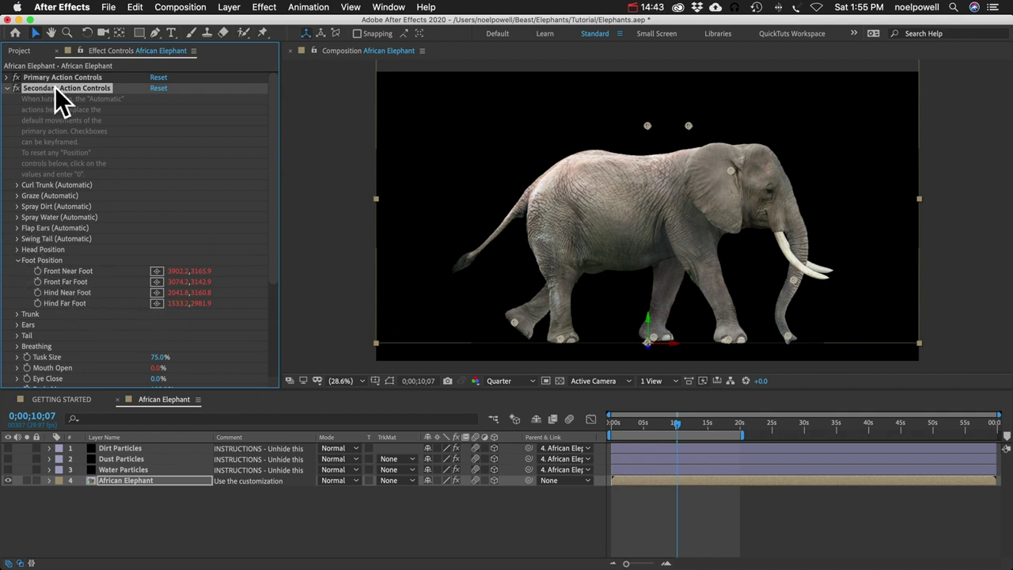
# - Lift the elephant's front near foot into a standing pose
pyautogui.moveTo(727, 339)
pyautogui.mouseDown()
pyautogui.moveTo(749, 298)
pyautogui.moveTo(739, 323)
pyautogui.mouseUp()
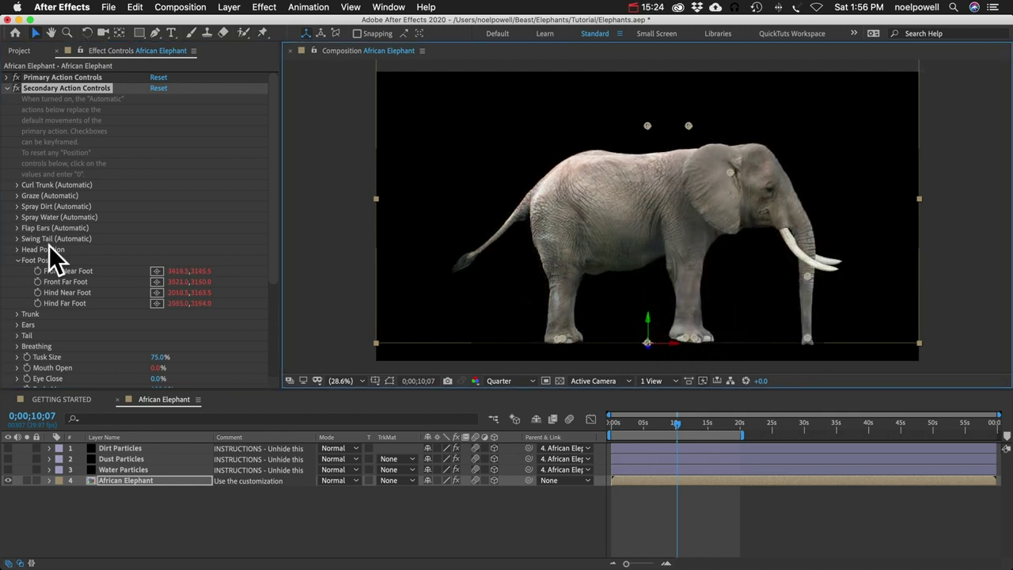
pyautogui.click(18, 261)
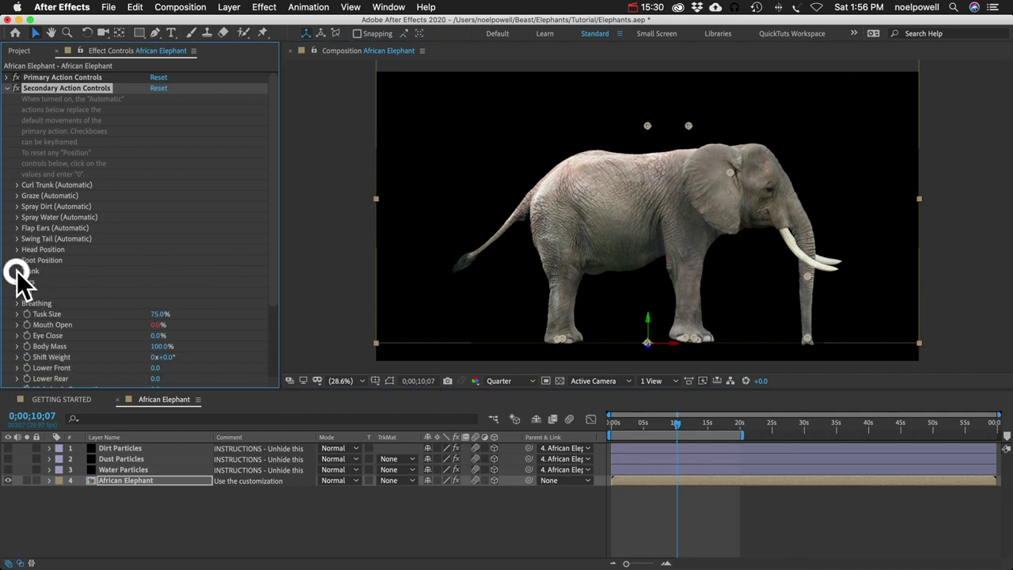
pyautogui.click(18, 270)
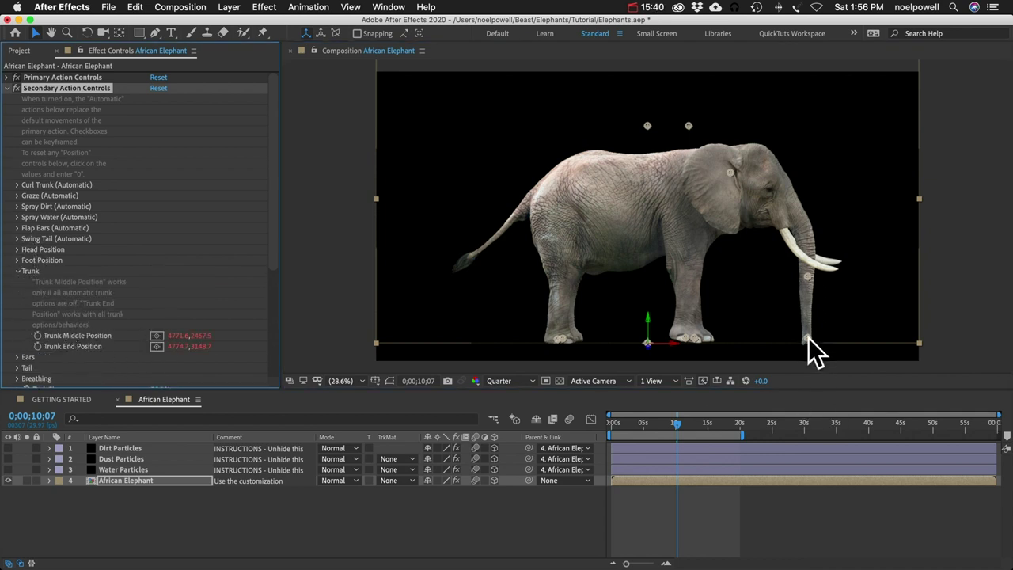
# - Bend the trunk, with Trunk Middle at 4855.6,2460.5 and Trunk End at 4774.7,3148.7
pyautogui.moveTo(806, 340); pyautogui.dragTo(758, 251)
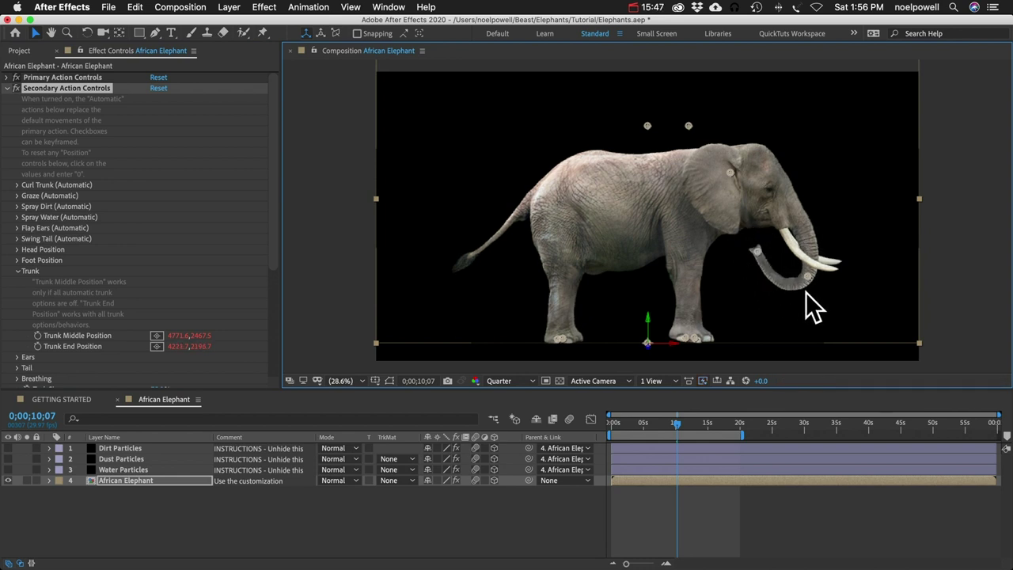
pyautogui.moveTo(808, 276); pyautogui.dragTo(803, 325)
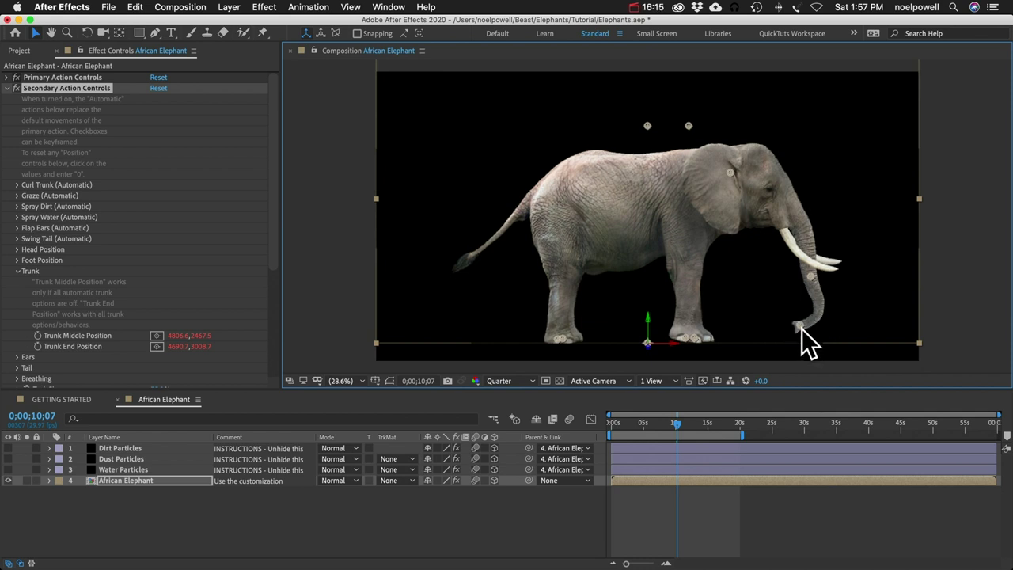
pyautogui.moveTo(801, 338); pyautogui.dragTo(847, 336)
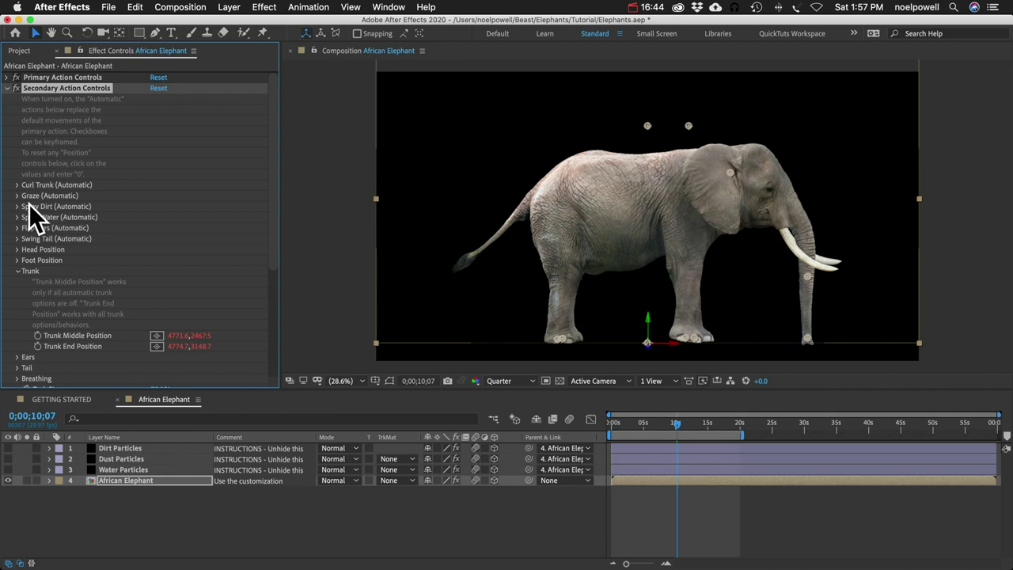
pyautogui.click(75, 336)
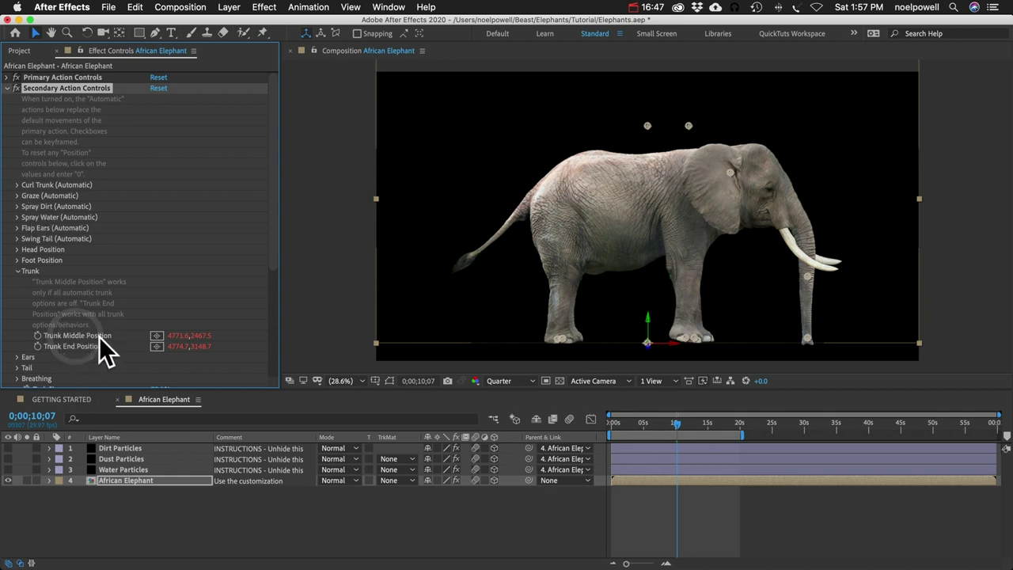
pyautogui.moveTo(808, 276); pyautogui.dragTo(813, 275)
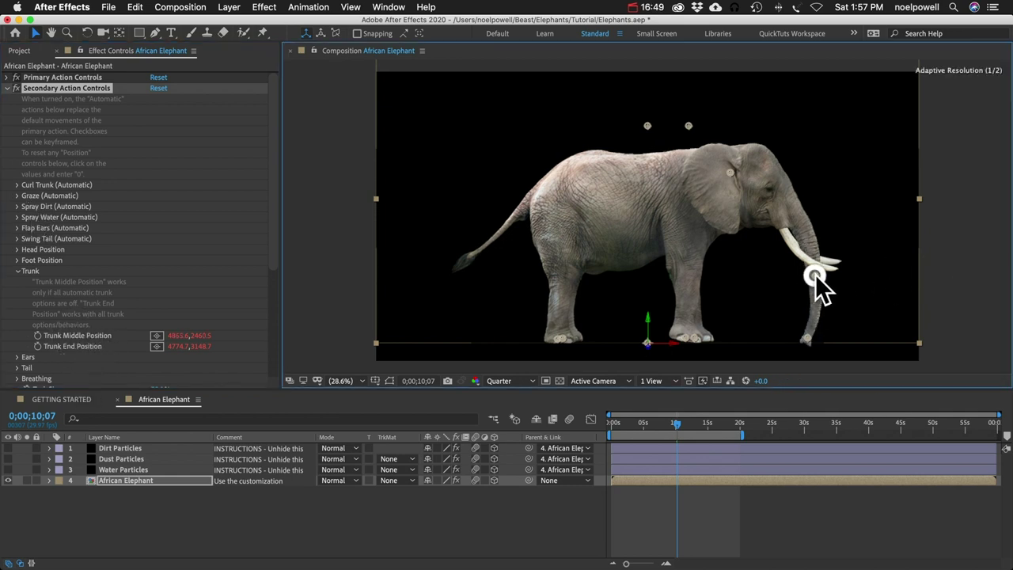
pyautogui.click(16, 185)
# - Turn on Curl Trunk On/Off and pull the Trunk End point up and back
pyautogui.click(155, 196)
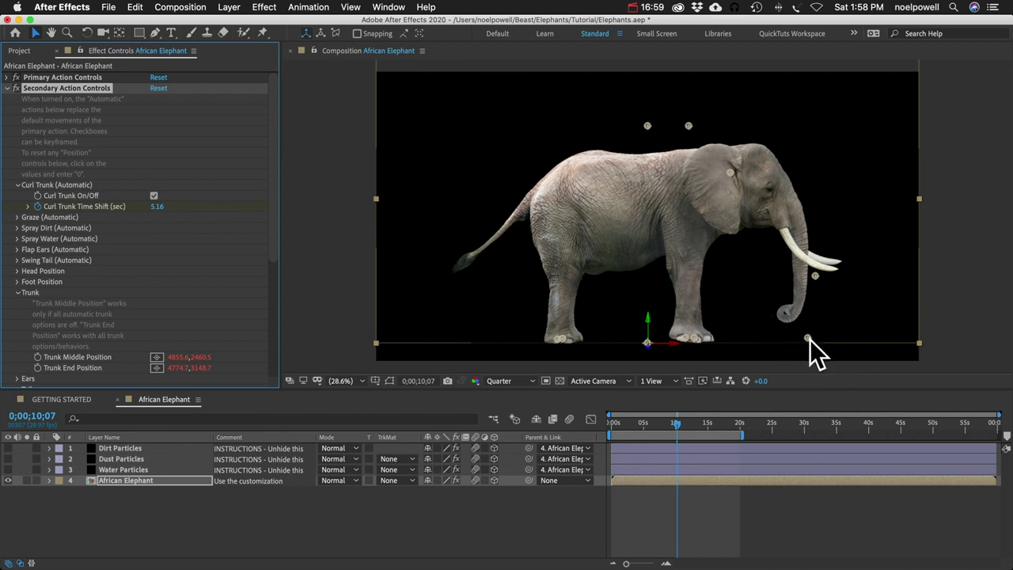
pyautogui.moveTo(808, 338); pyautogui.dragTo(759, 321)
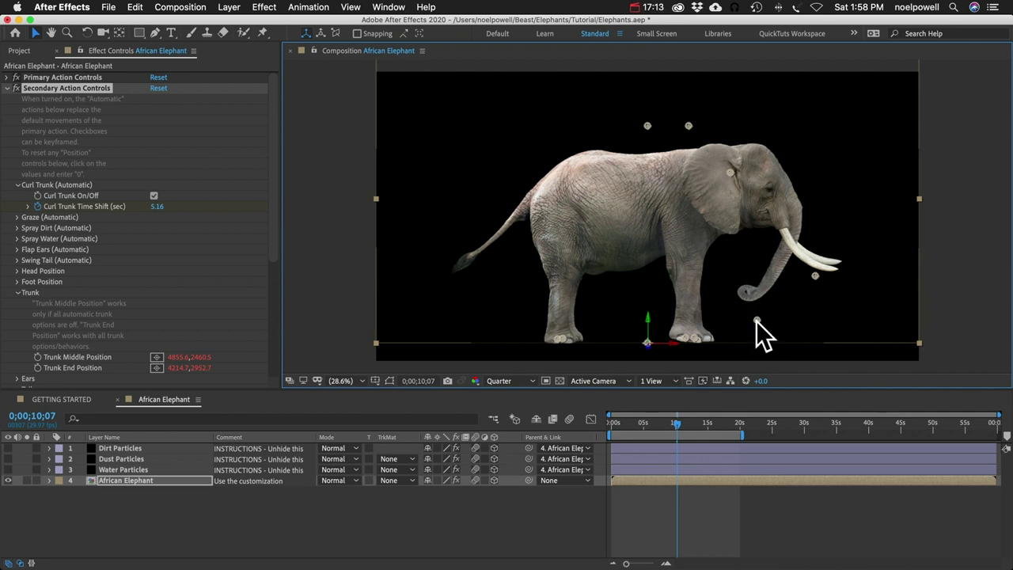
pyautogui.click(17, 303)
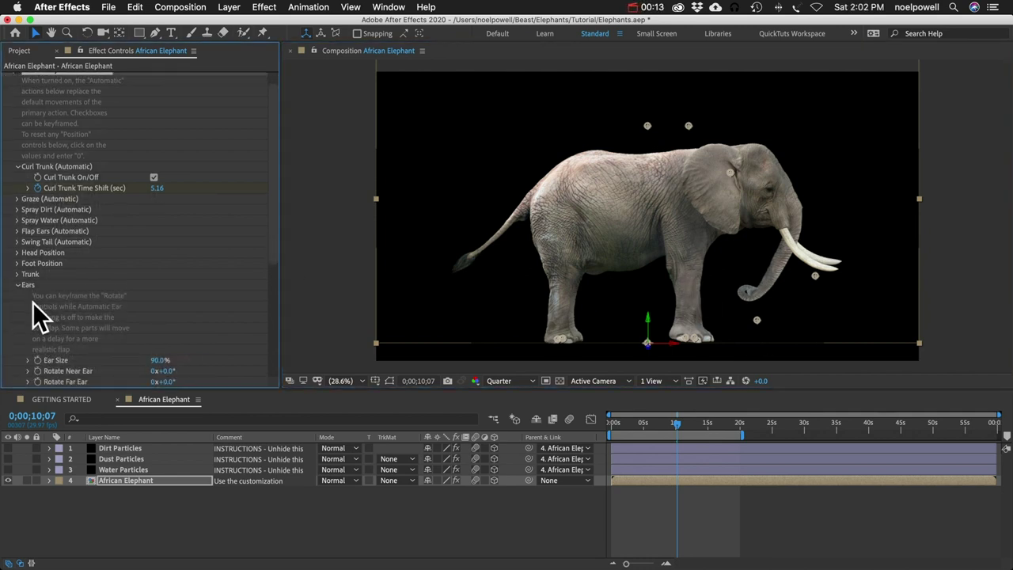
# - Test the ear size slider, undo it, and preview the animation from the start
pyautogui.scroll(-2, 71, 329)
pyautogui.moveTo(154, 327); pyautogui.dragTo(175, 326)
pyautogui.press('super+z')
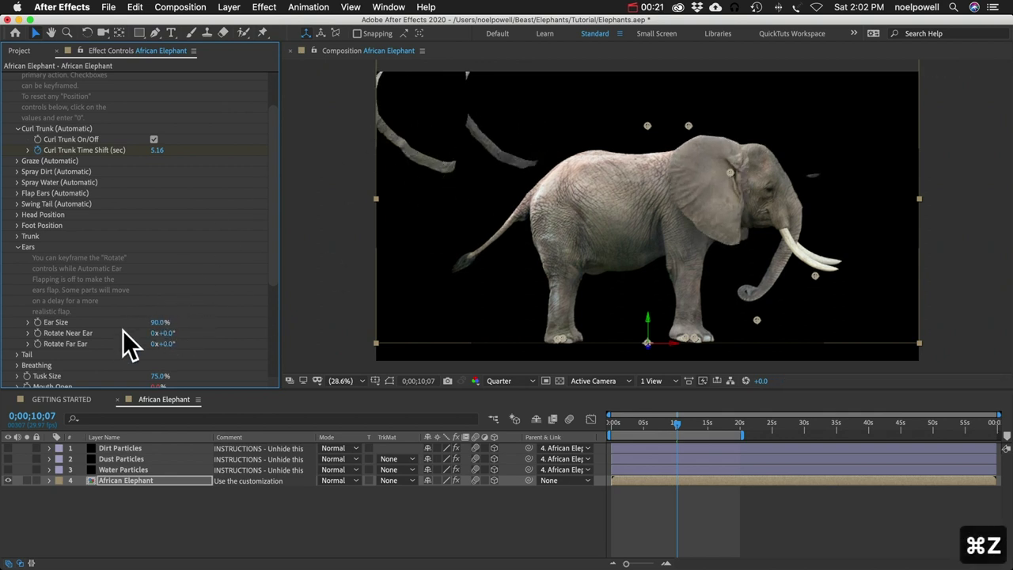
pyautogui.click(74, 344)
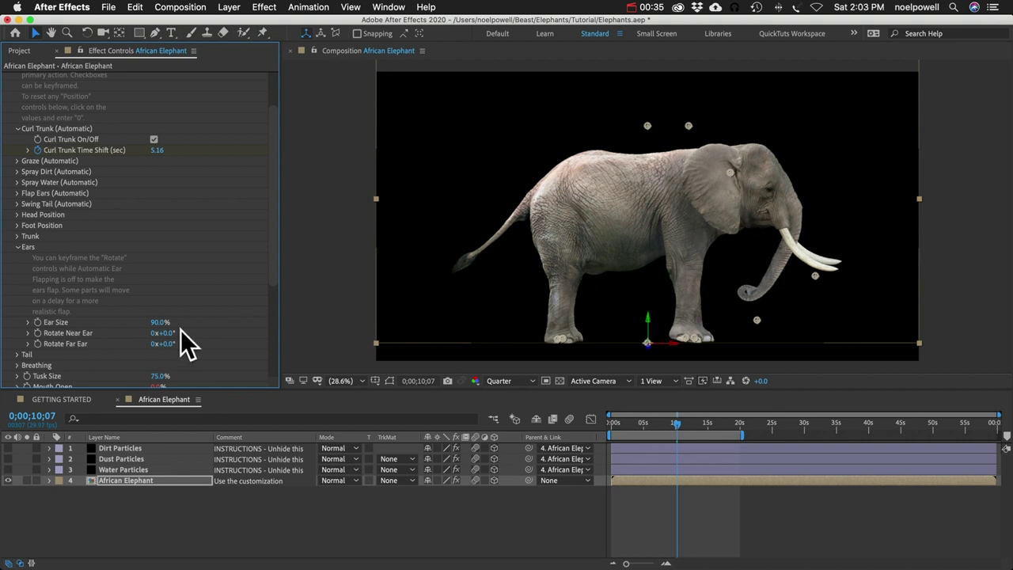
pyautogui.click(613, 425)
pyautogui.press('space')
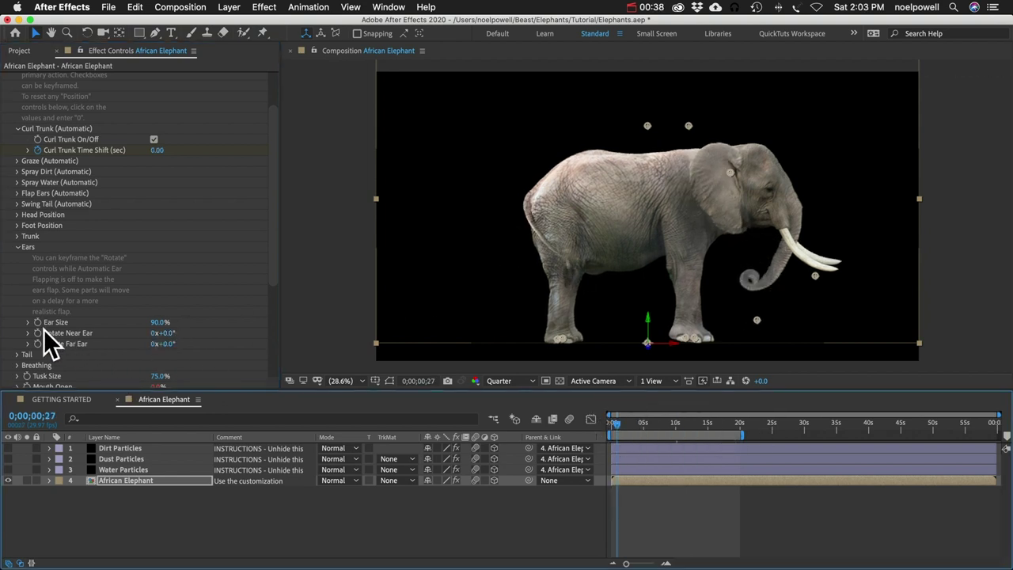
pyautogui.press('space')
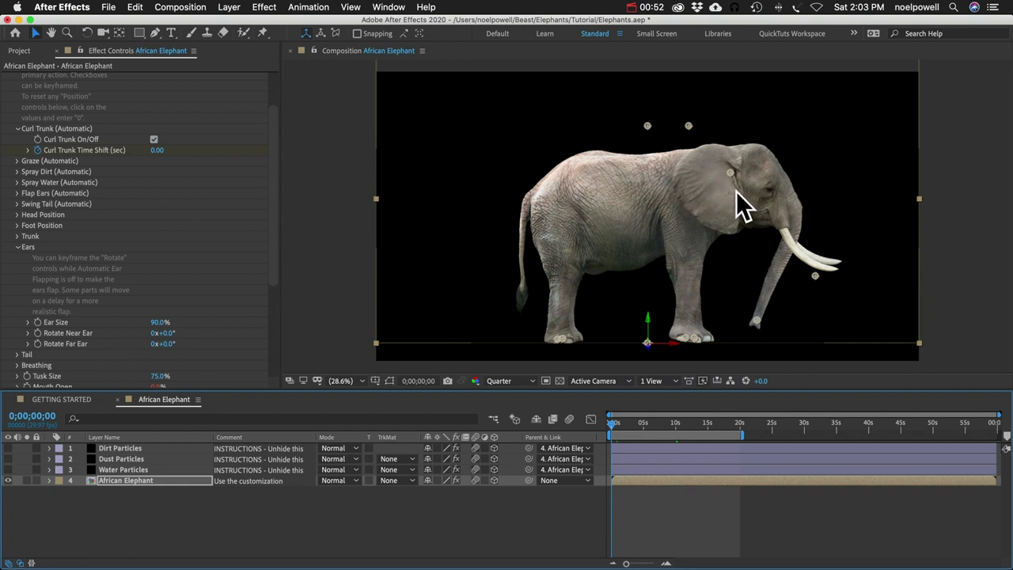
# - Keyframe Rotate Near Ear to 75° and back to 0° by 0;00;01;10
pyautogui.click(38, 333)
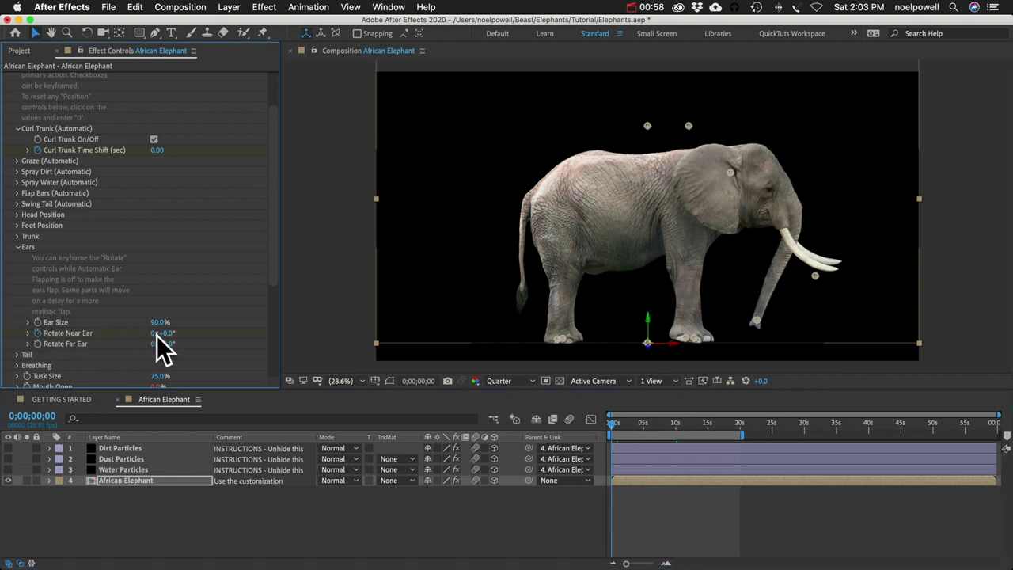
pyautogui.press('space')
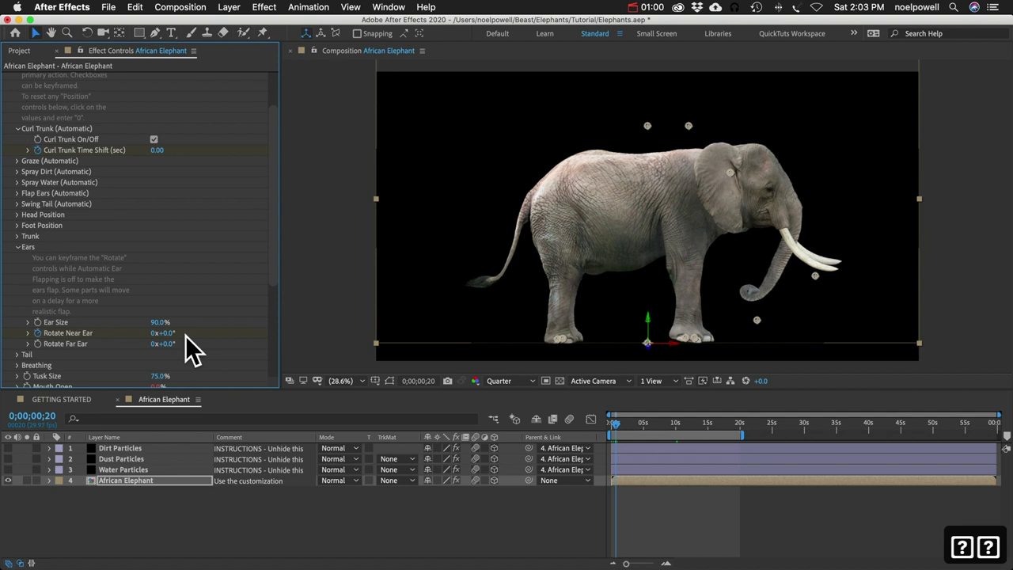
pyautogui.click(167, 333)
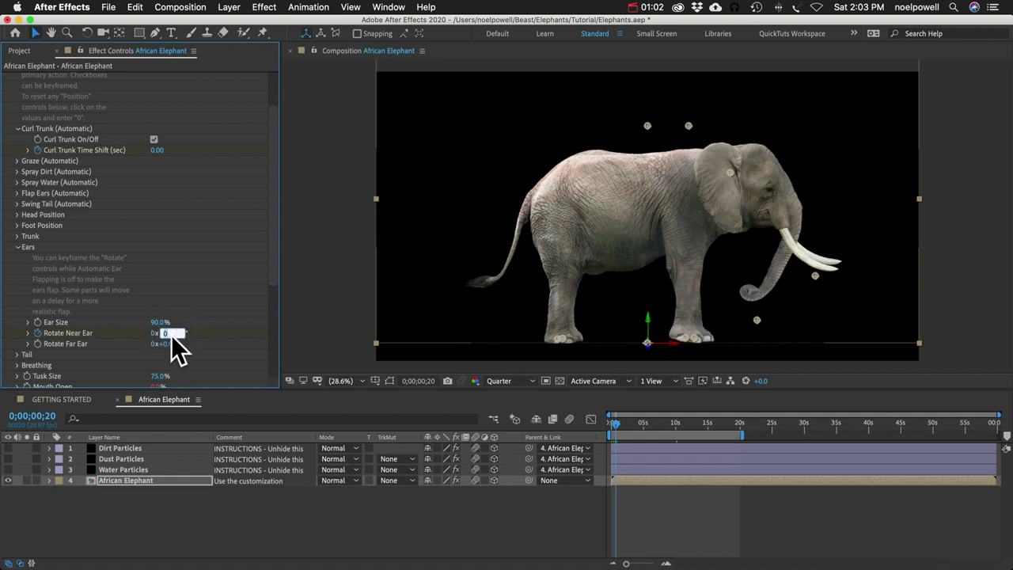
pyautogui.write('75')
pyautogui.press('Return')
pyautogui.press('space')
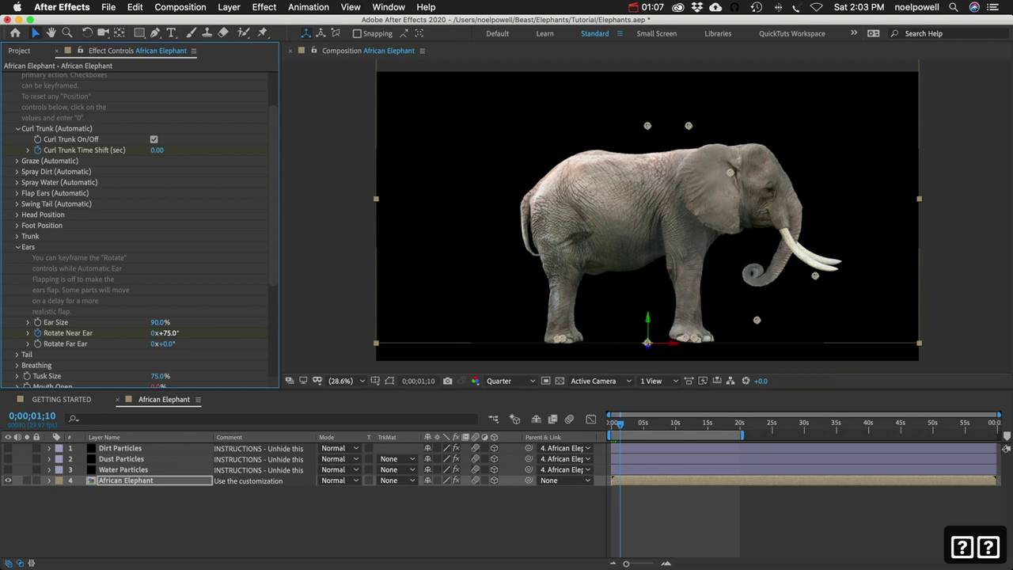
pyautogui.click(168, 333)
pyautogui.write('0')
pyautogui.press('Return')
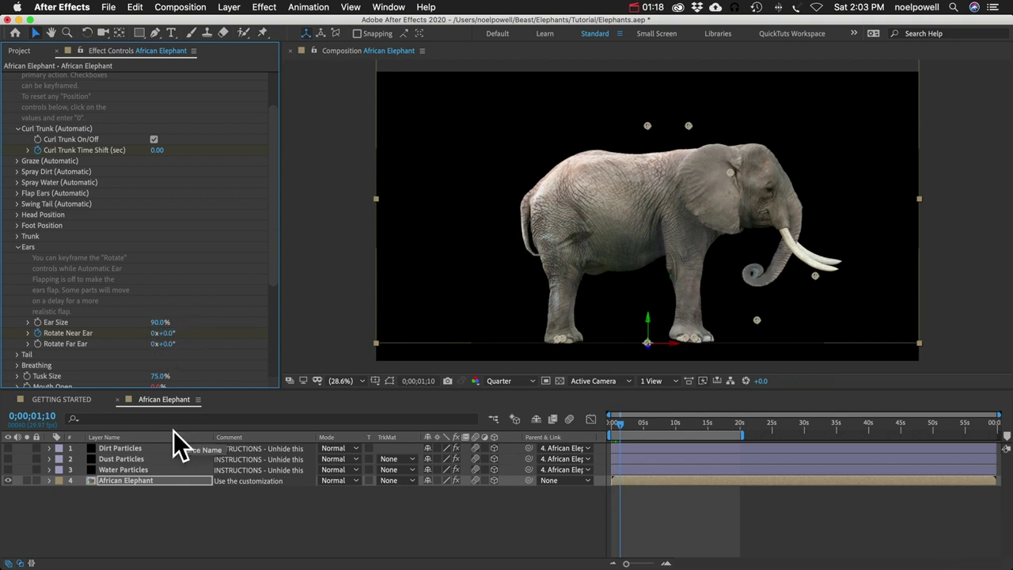
pyautogui.press('u')
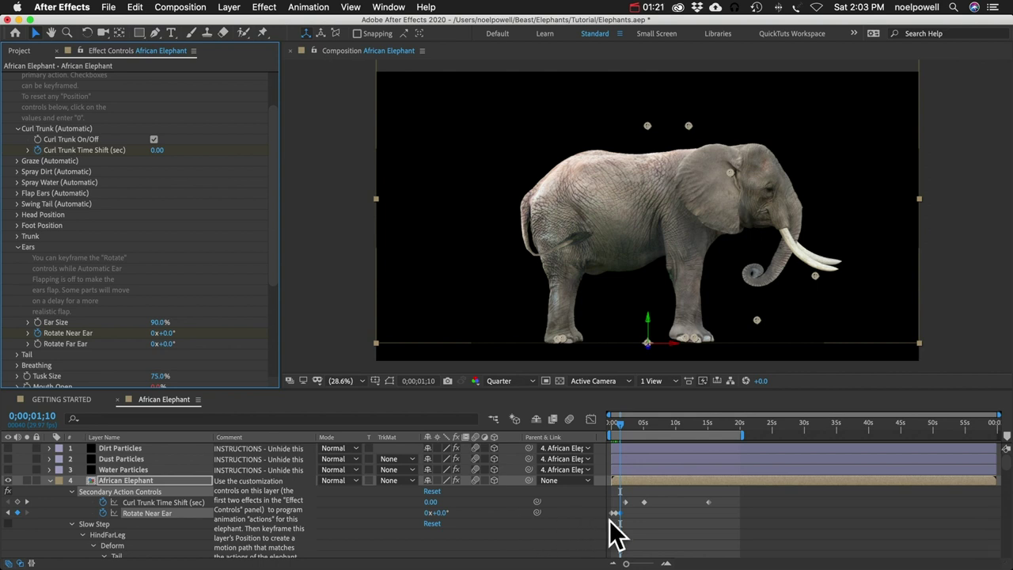
# - Apply Easy Ease to the Rotate Near Ear keyframes
pyautogui.press('=')
pyautogui.press('=')
pyautogui.press('=')
pyautogui.hscroll(-3, 616, 536)
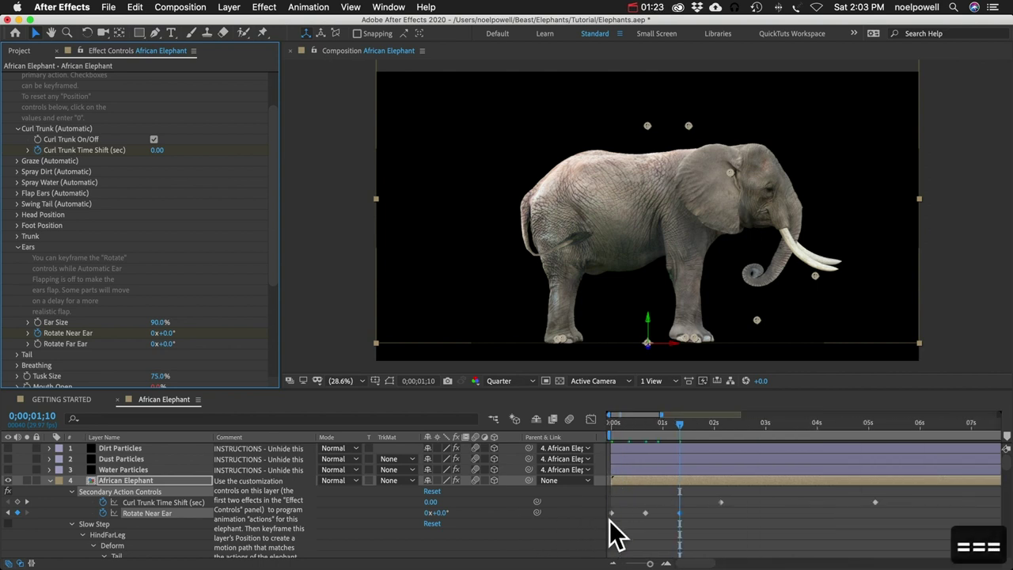
pyautogui.moveTo(702, 514); pyautogui.dragTo(610, 519)
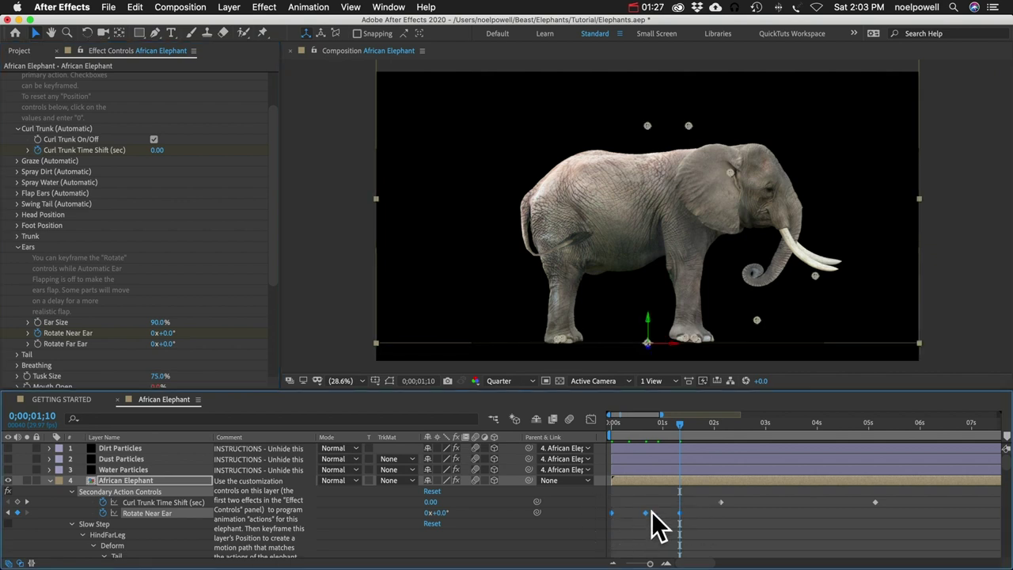
pyautogui.rightClick(646, 512)
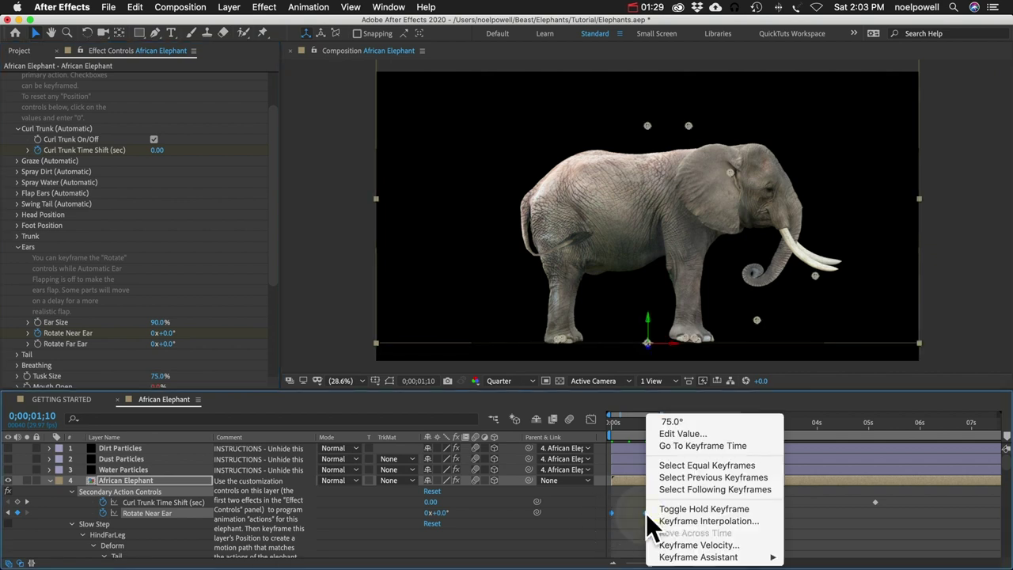
pyautogui.moveTo(679, 558)
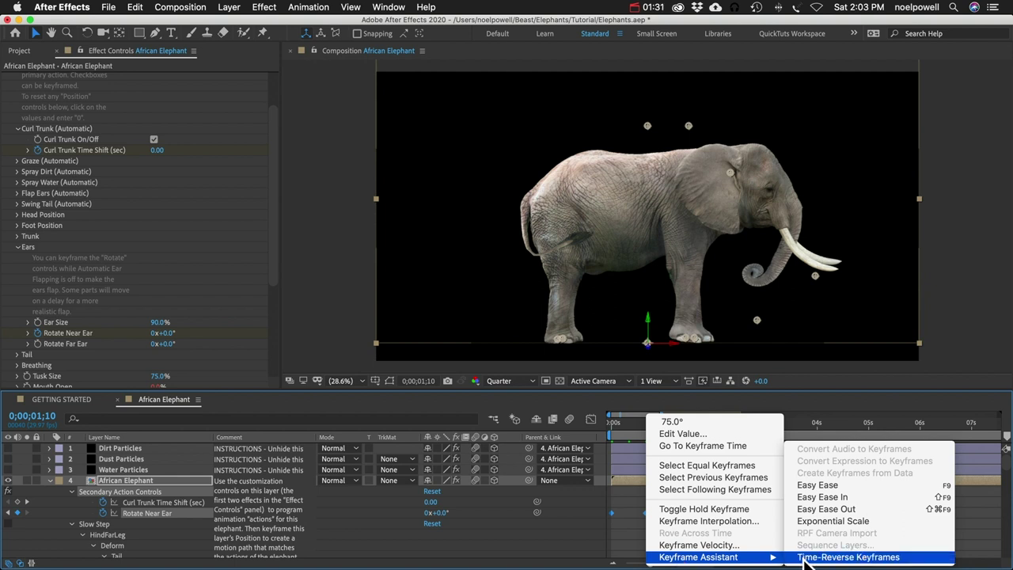
pyautogui.click(809, 485)
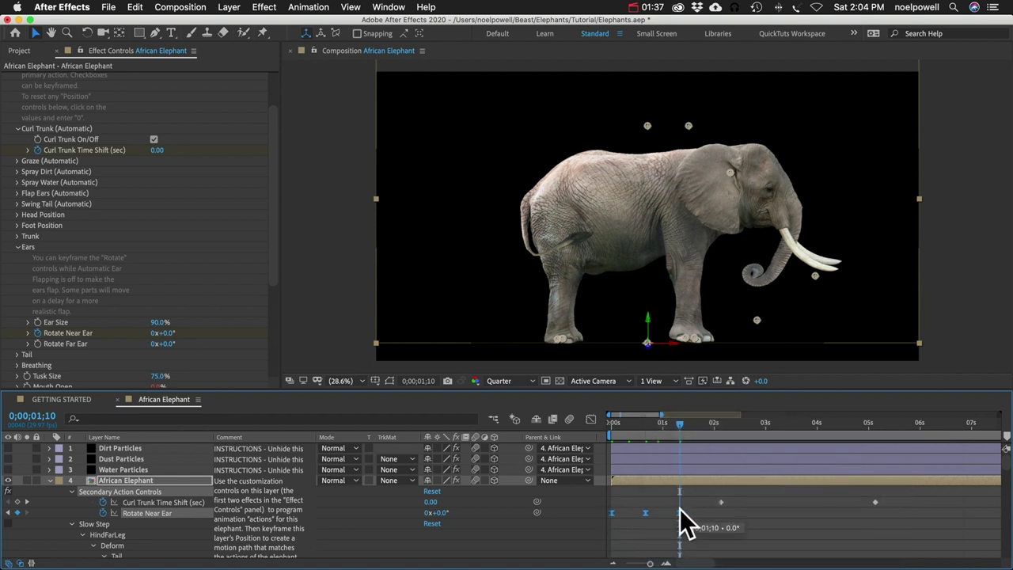
# - Preview the eased ear, turn off automatic trunk curl, and show the Tail settings
pyautogui.press('space')
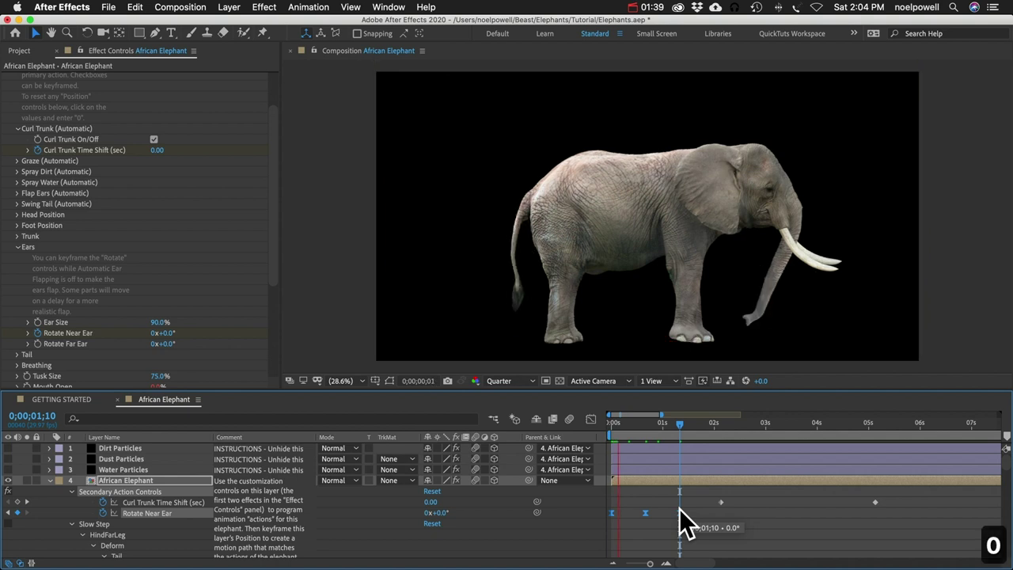
pyautogui.click(154, 138)
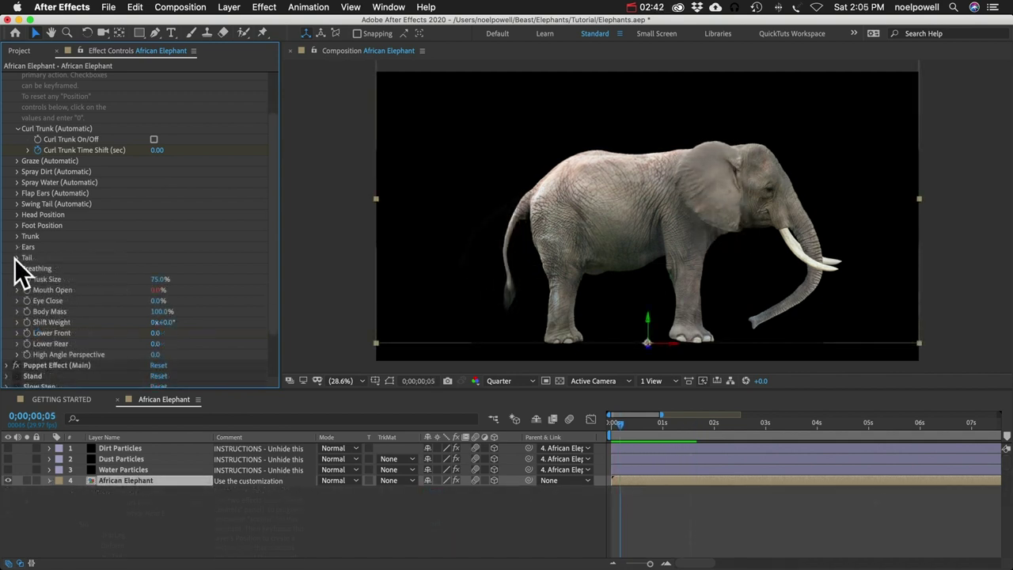
pyautogui.click(17, 258)
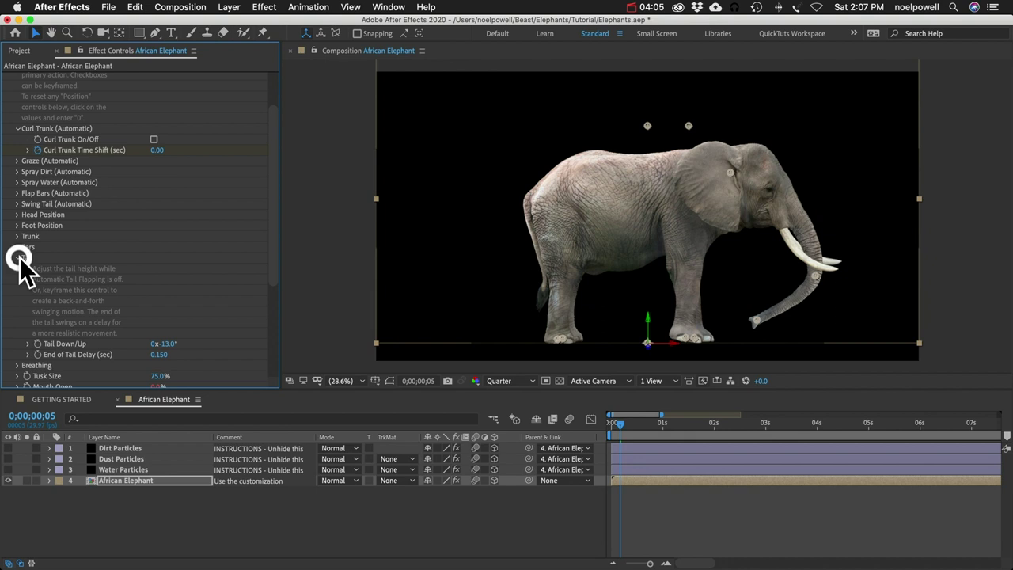
# - Shorten the elephant's tusks and open its mouth to 77.0%
pyautogui.click(17, 257)
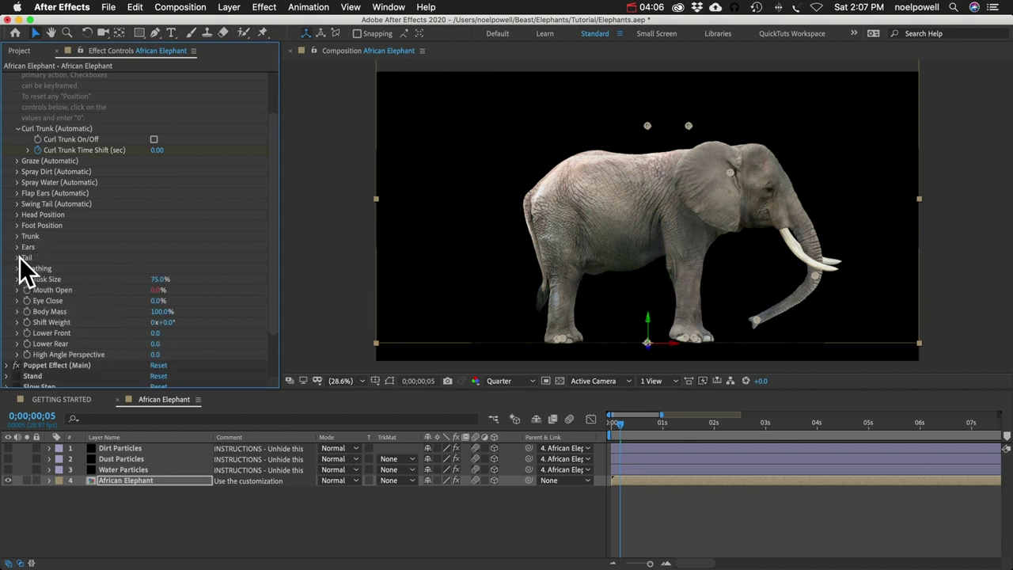
pyautogui.click(18, 268)
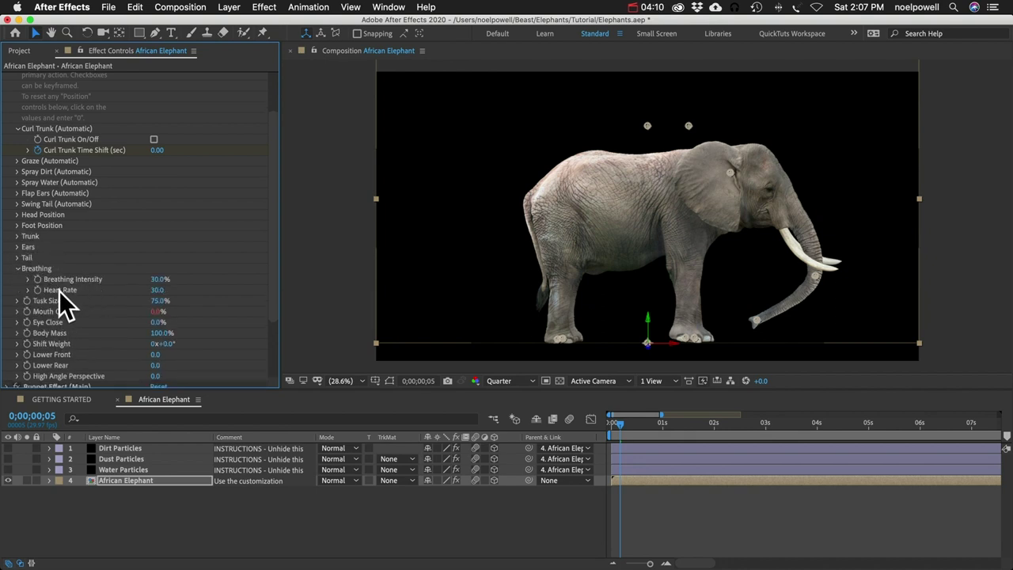
pyautogui.click(30, 270)
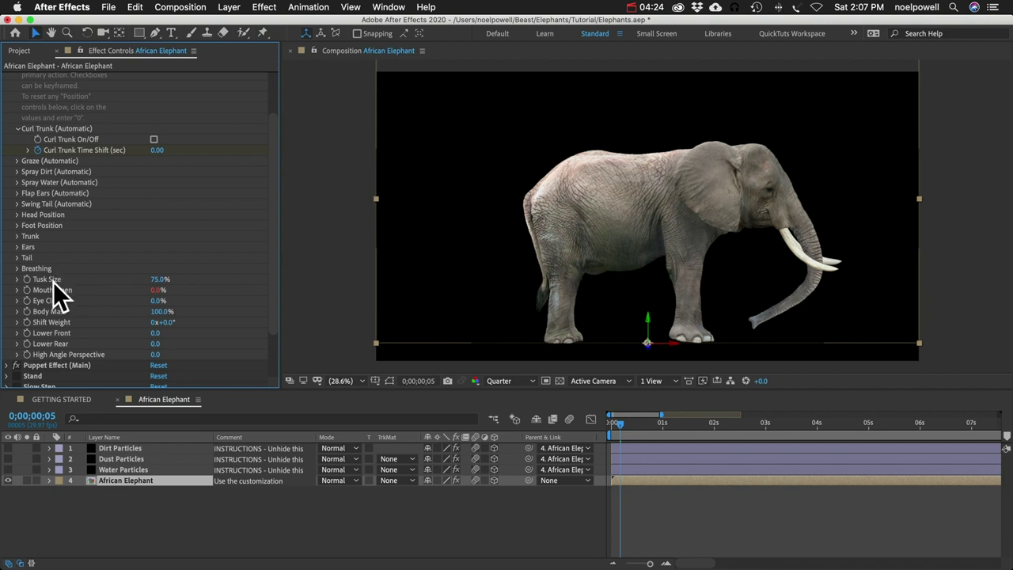
pyautogui.moveTo(158, 282); pyautogui.dragTo(135, 284)
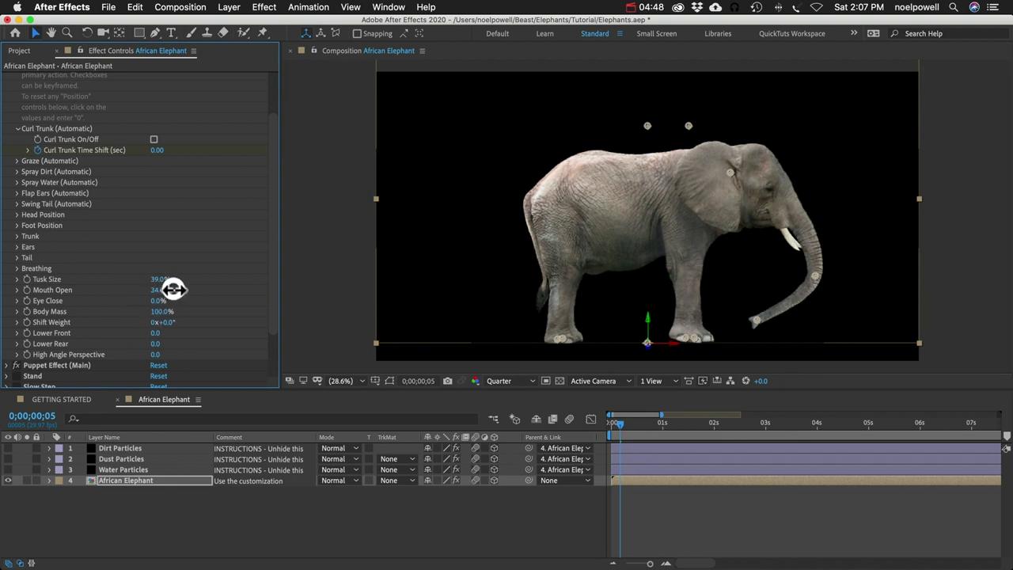
pyautogui.moveTo(173, 289); pyautogui.dragTo(203, 286)
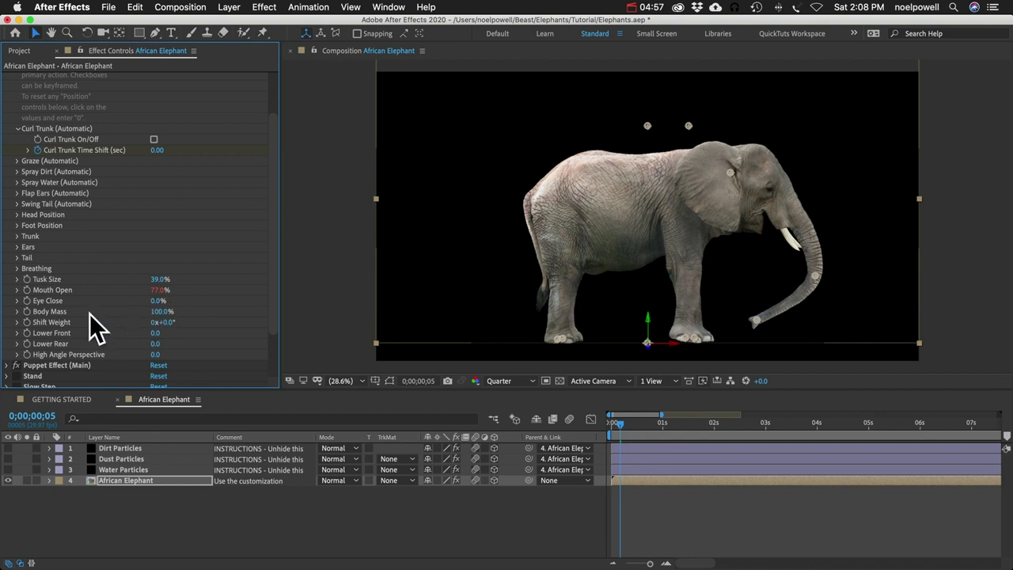
# - Shift the weight, lower the front end, and raise High Angle Perspective to 129.0
pyautogui.moveTo(163, 313); pyautogui.dragTo(190, 312)
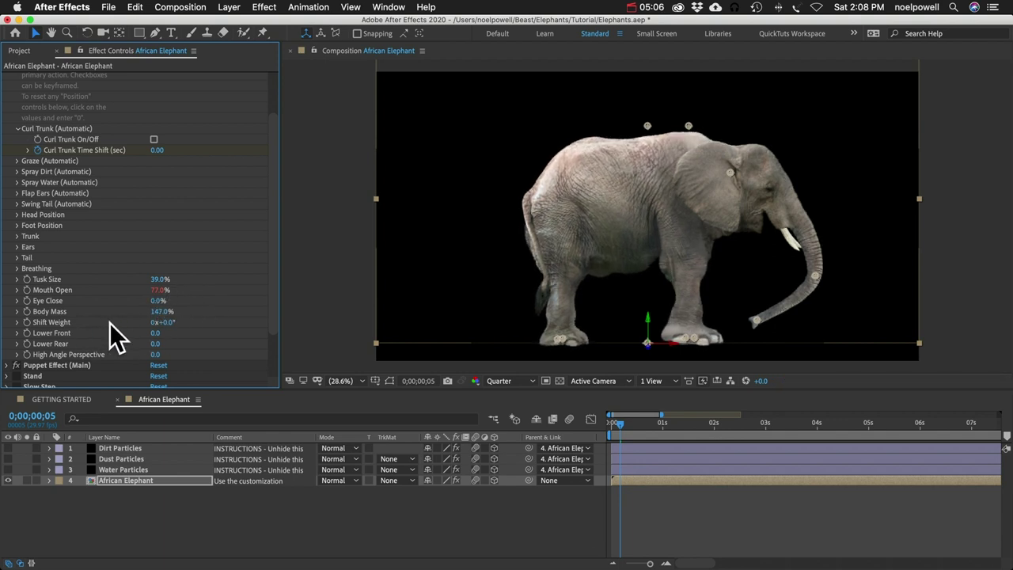
pyautogui.press('super+z')
pyautogui.moveTo(162, 322); pyautogui.dragTo(82, 346)
pyautogui.moveTo(157, 334); pyautogui.dragTo(478, 364)
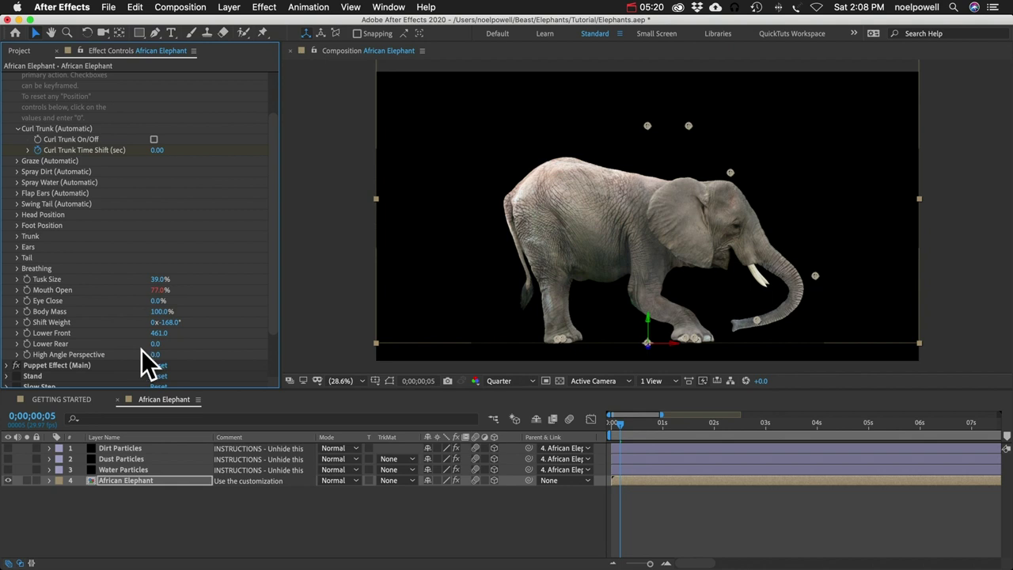
pyautogui.click(170, 355)
pyautogui.moveTo(170, 354); pyautogui.dragTo(234, 355)
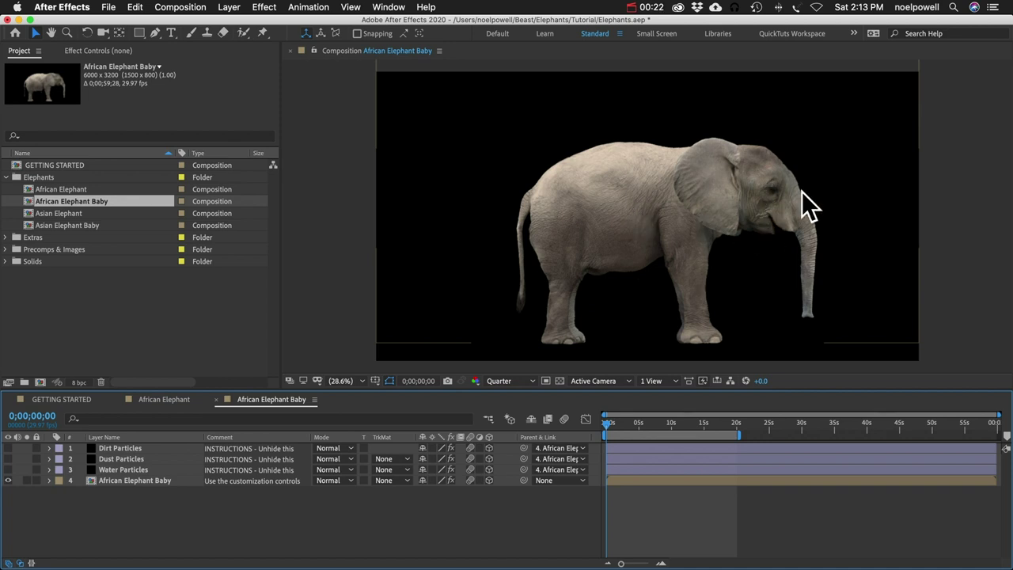
# - Select the African Elephant Baby layer's Bulge effect, then open the baby's precomp
pyautogui.click(131, 481)
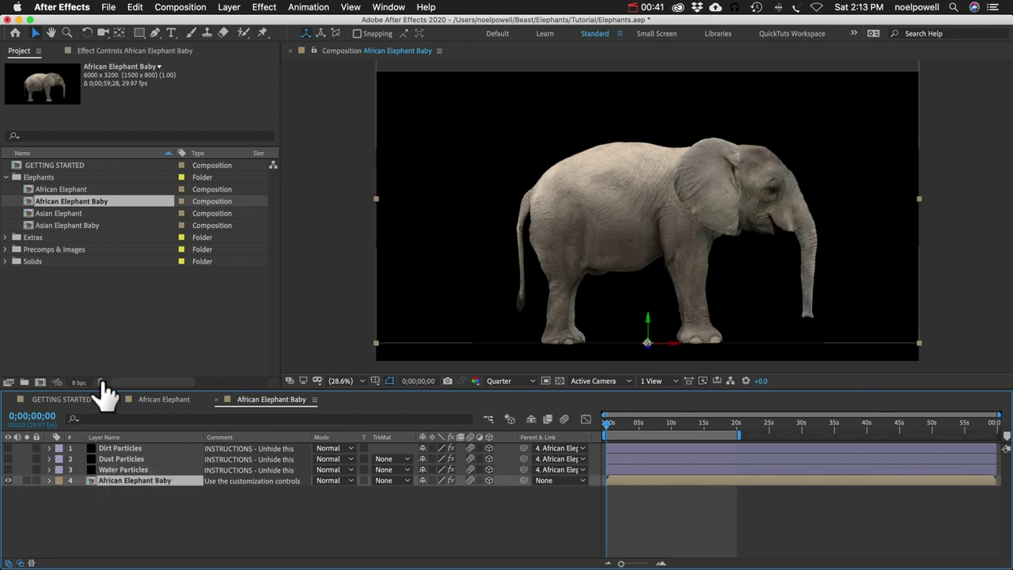
pyautogui.click(105, 49)
pyautogui.scroll(-10, 74, 317)
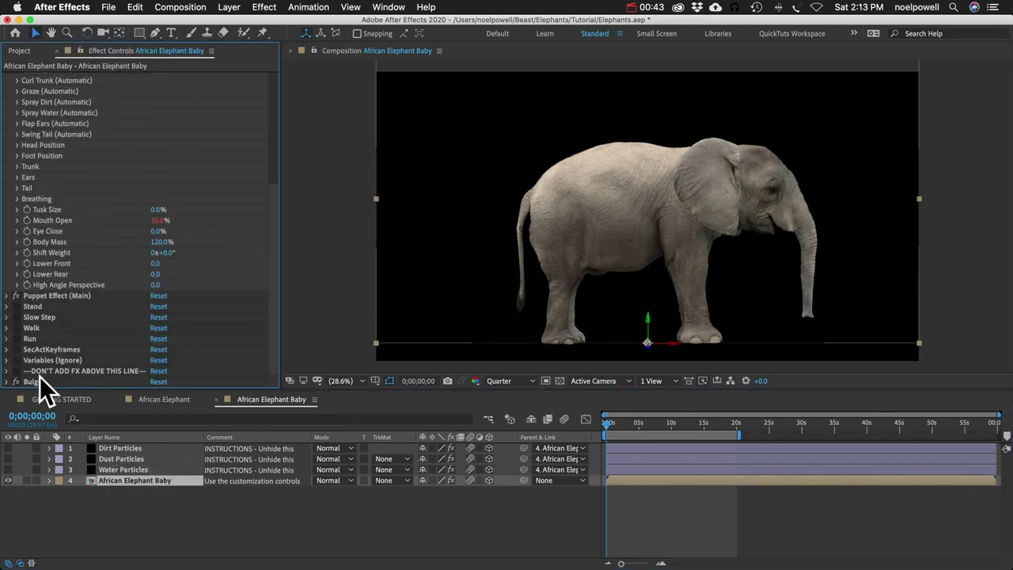
pyautogui.click(33, 382)
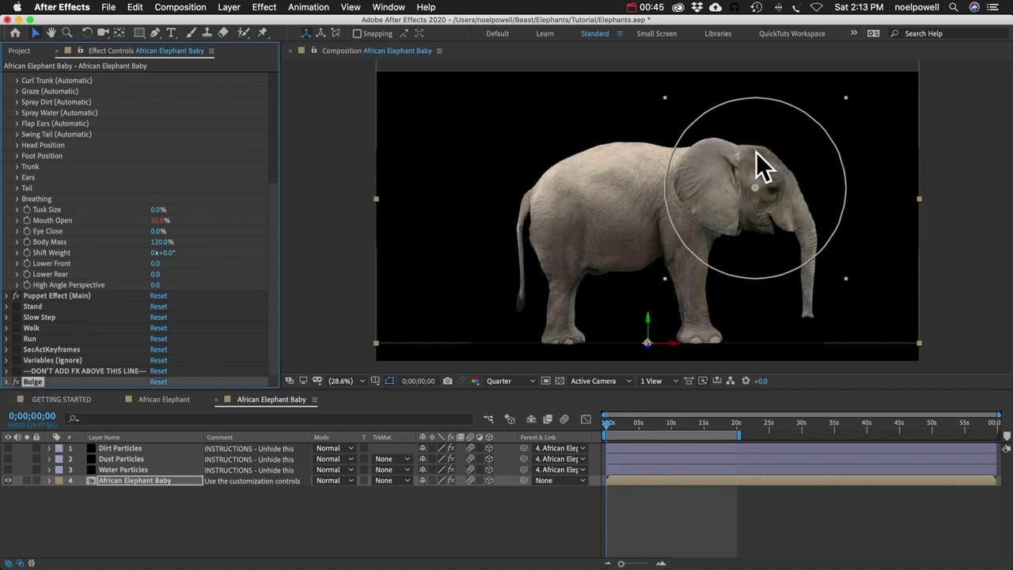
pyautogui.doubleClick(111, 483)
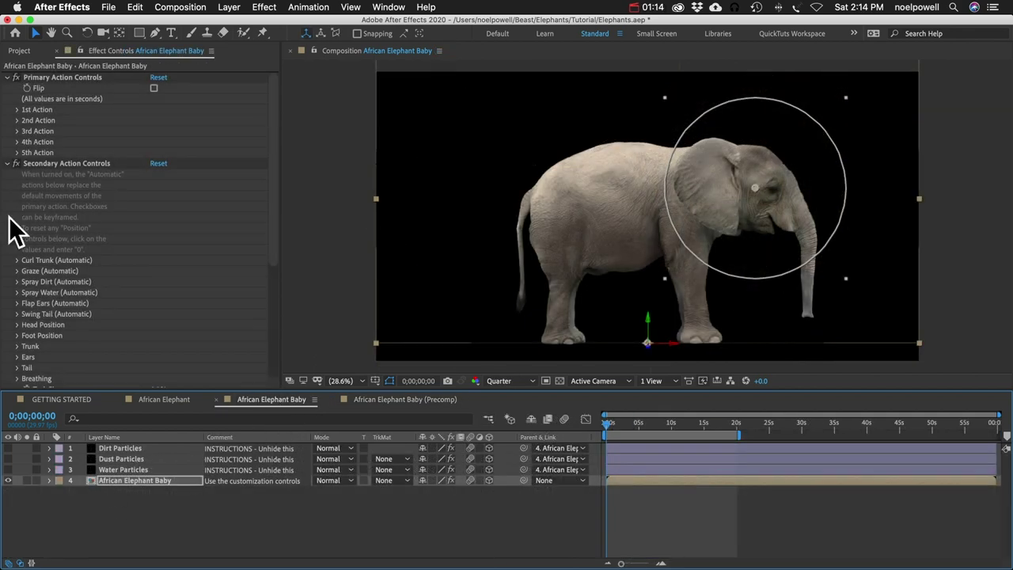
# - Enable Graze On/Off, scrub past one second, and adjust the puppet pin near the grass
pyautogui.click(18, 271)
pyautogui.click(154, 281)
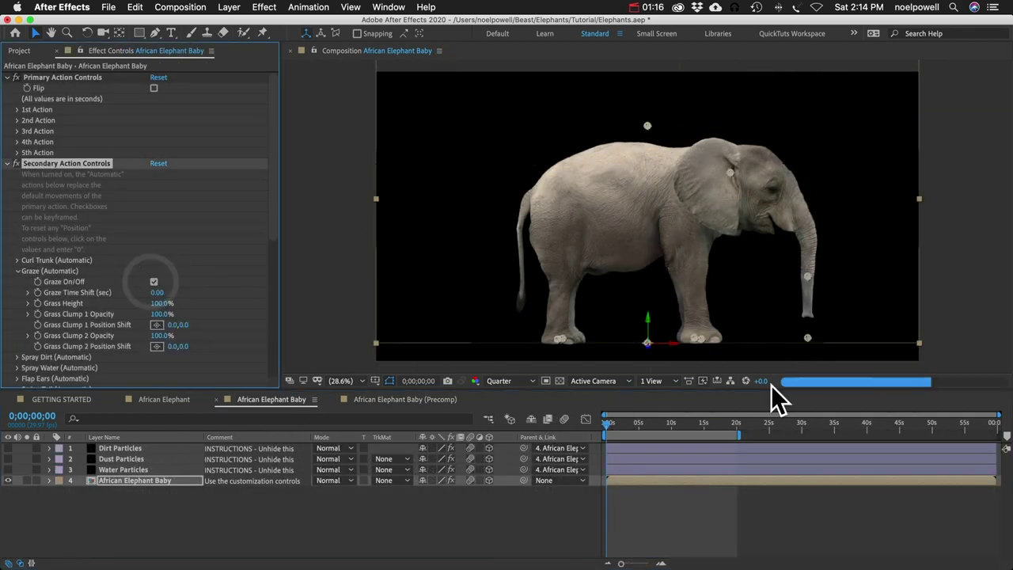
pyautogui.click(616, 426)
pyautogui.moveTo(618, 431); pyautogui.dragTo(622, 431)
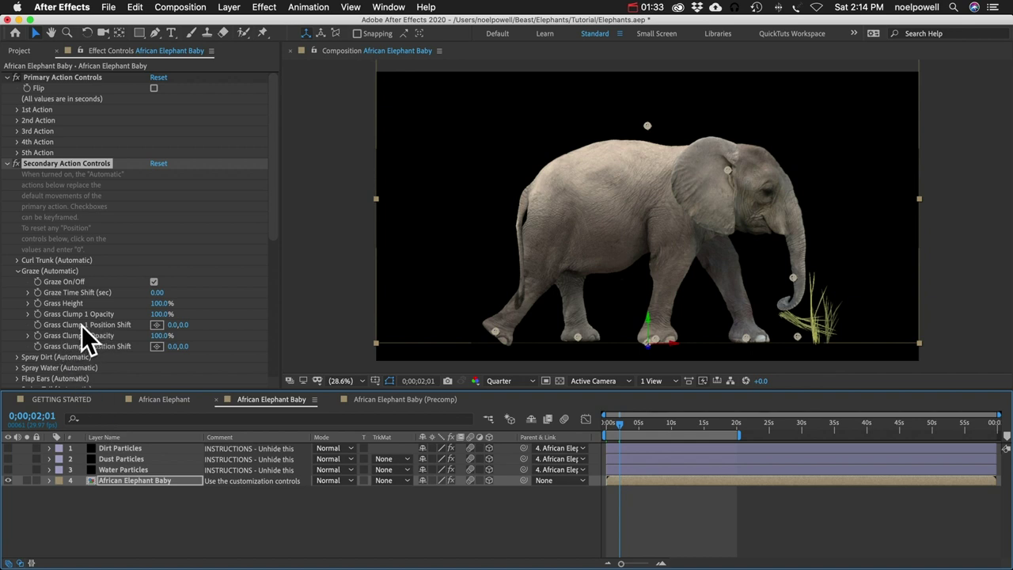
pyautogui.scroll(-1, 64, 336)
pyautogui.moveTo(798, 337); pyautogui.dragTo(802, 361)
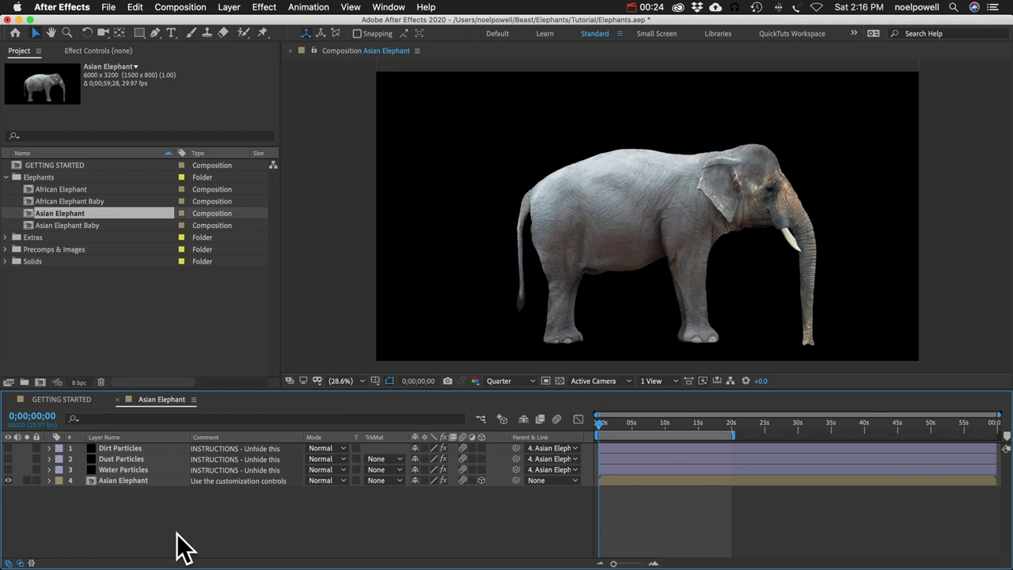
pyautogui.click(110, 480)
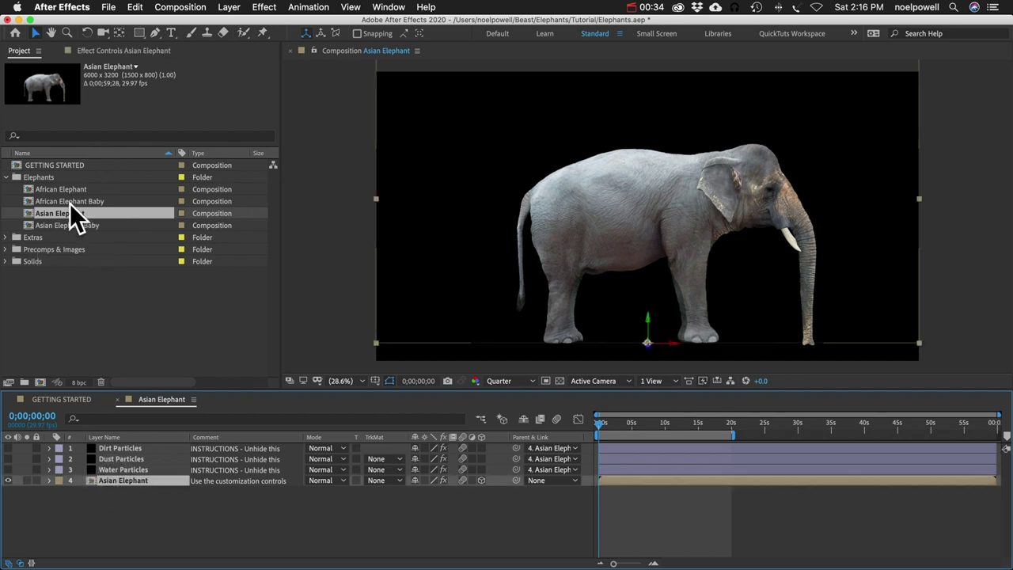
# - Open the Asian Elephant precomp and expand its Curl Trunk (Automatic) settings in Effect Controls
pyautogui.doubleClick(122, 482)
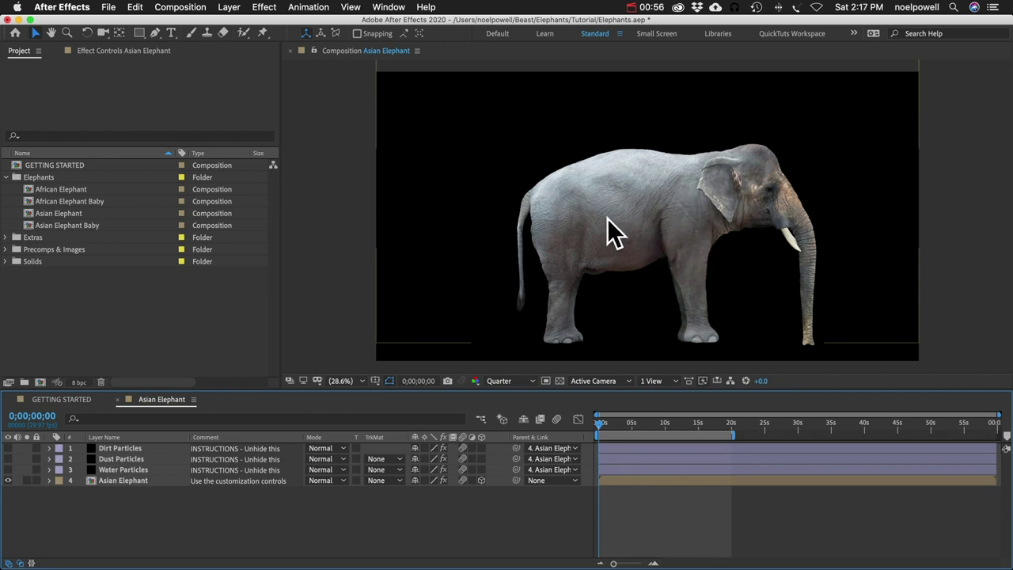
pyautogui.click(125, 480)
pyautogui.click(114, 51)
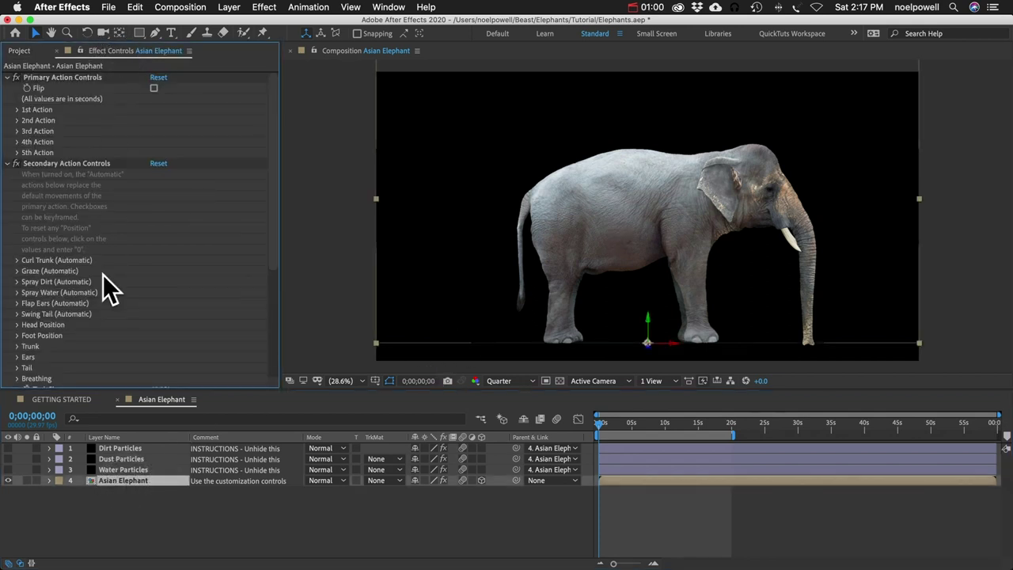
pyautogui.scroll(-3, 103, 273)
pyautogui.click(16, 204)
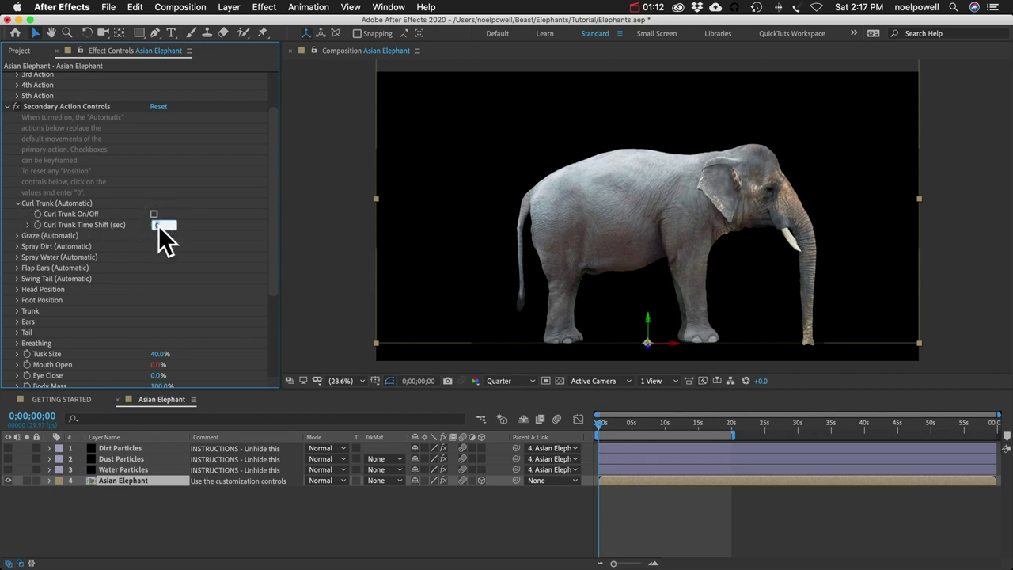
# - Set the Curl Trunk time shift to 2 seconds and collapse its settings
pyautogui.write('2')
pyautogui.press('Return')
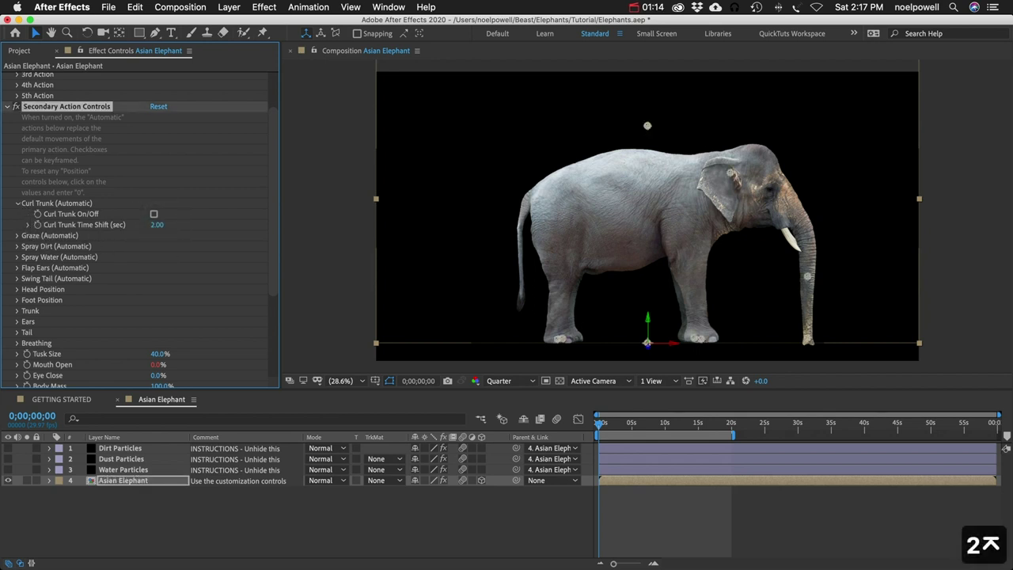
pyautogui.click(17, 204)
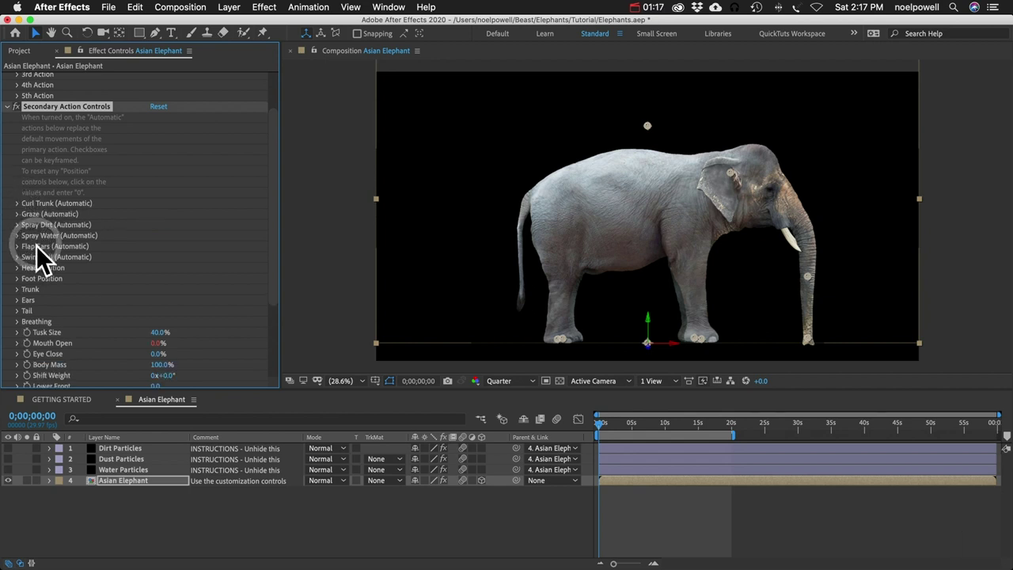
# - Nudge the ear pin, pull the trunk tip down and forward, and scrub Lower Rear off 0.0
pyautogui.click(62, 111)
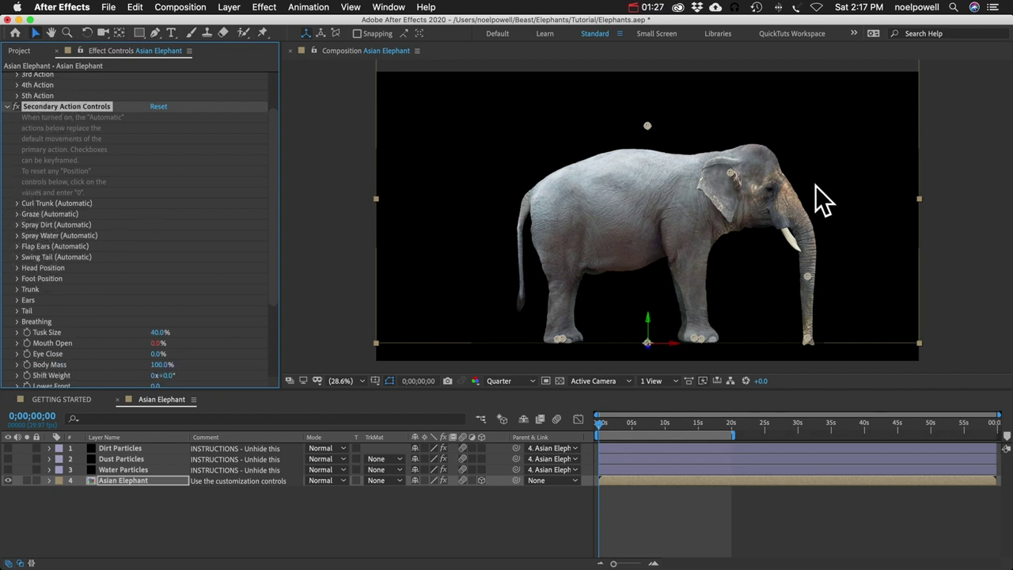
pyautogui.moveTo(730, 171); pyautogui.dragTo(735, 176)
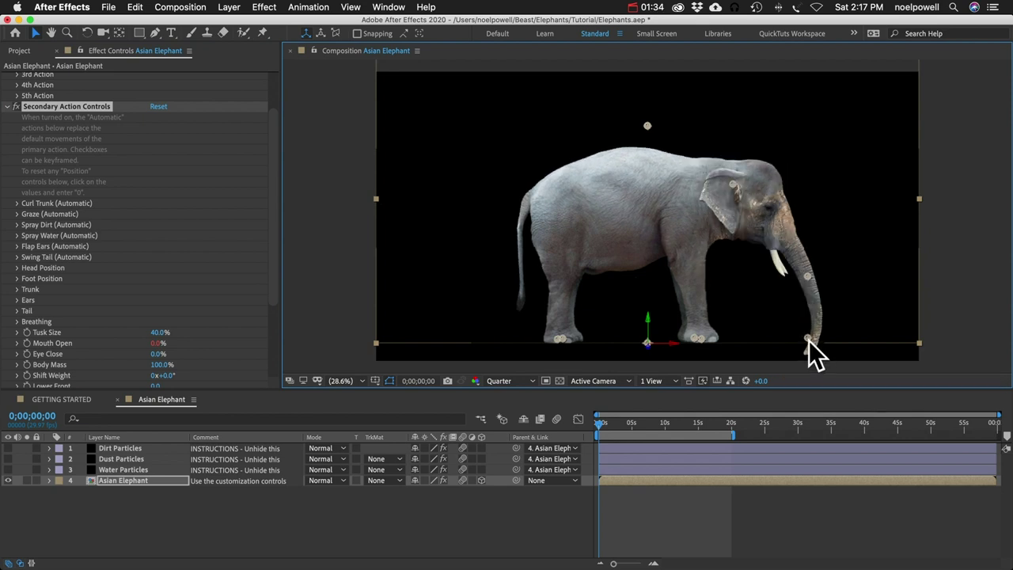
pyautogui.moveTo(816, 353); pyautogui.dragTo(865, 324)
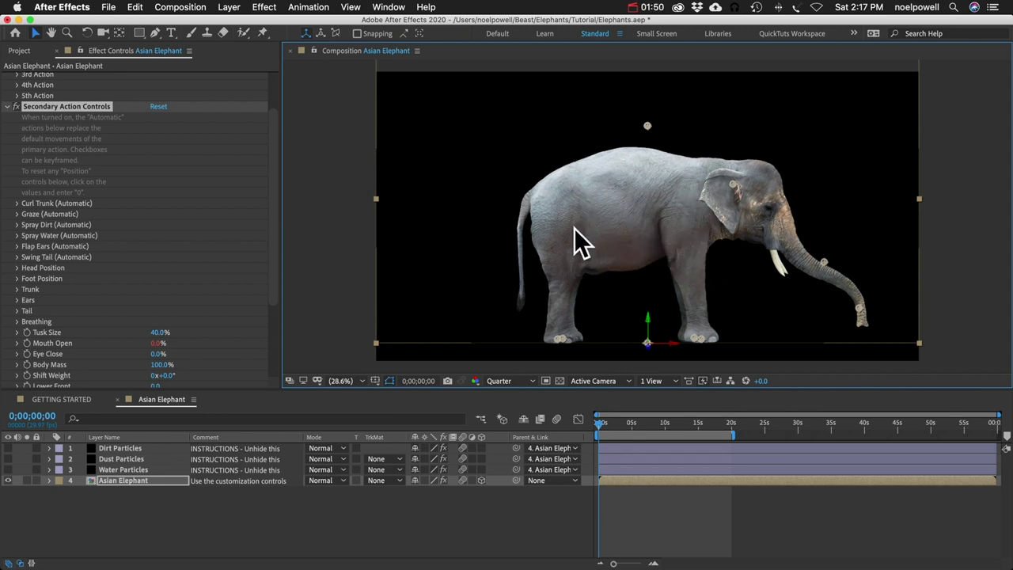
pyautogui.scroll(-5, 83, 350)
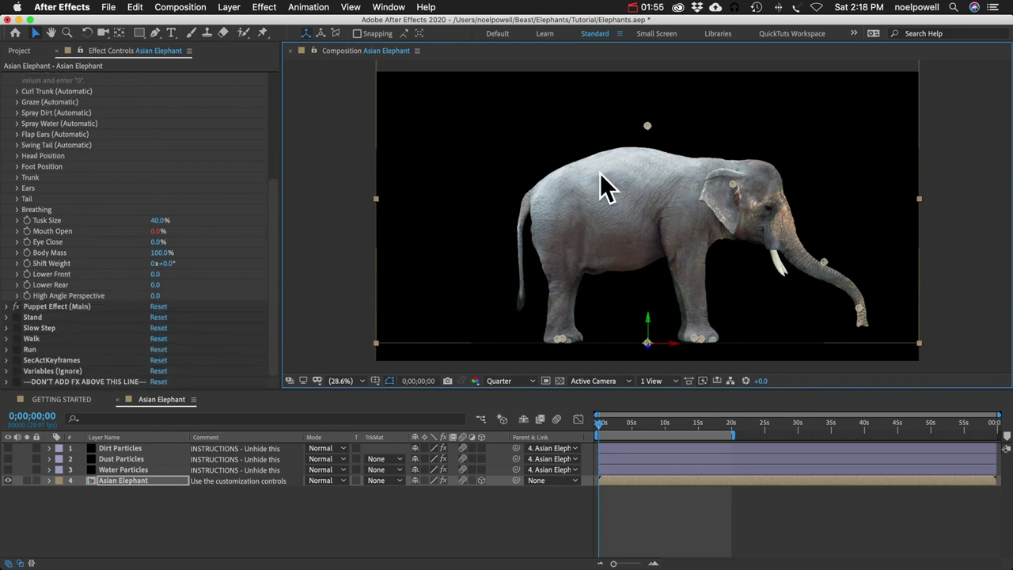
pyautogui.moveTo(155, 285); pyautogui.dragTo(106, 292)
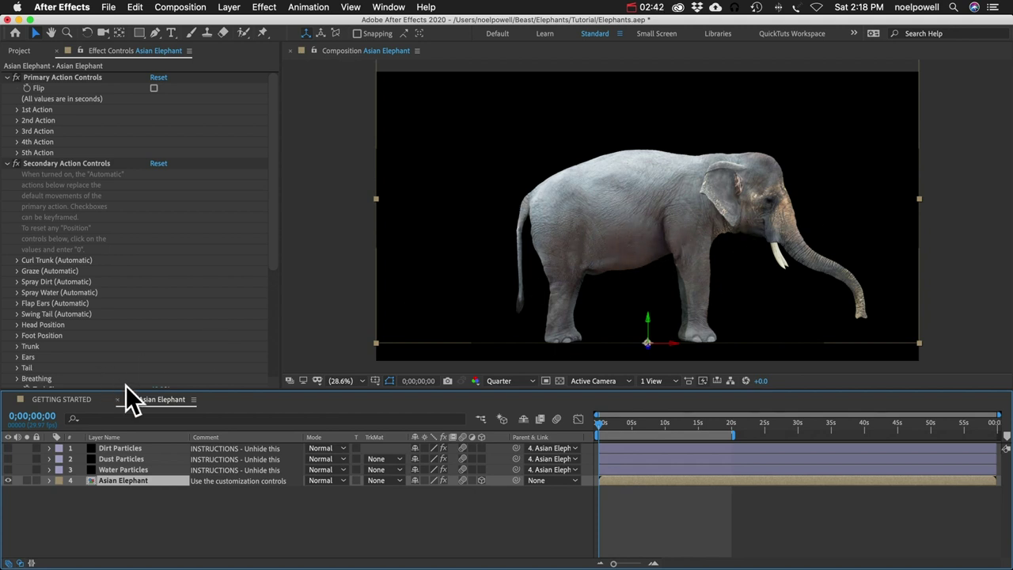
# - Show only the Asian Elephant layer's keyframed properties and zoom into the first seconds
pyautogui.press('e')
pyautogui.scroll(-2, 118, 532)
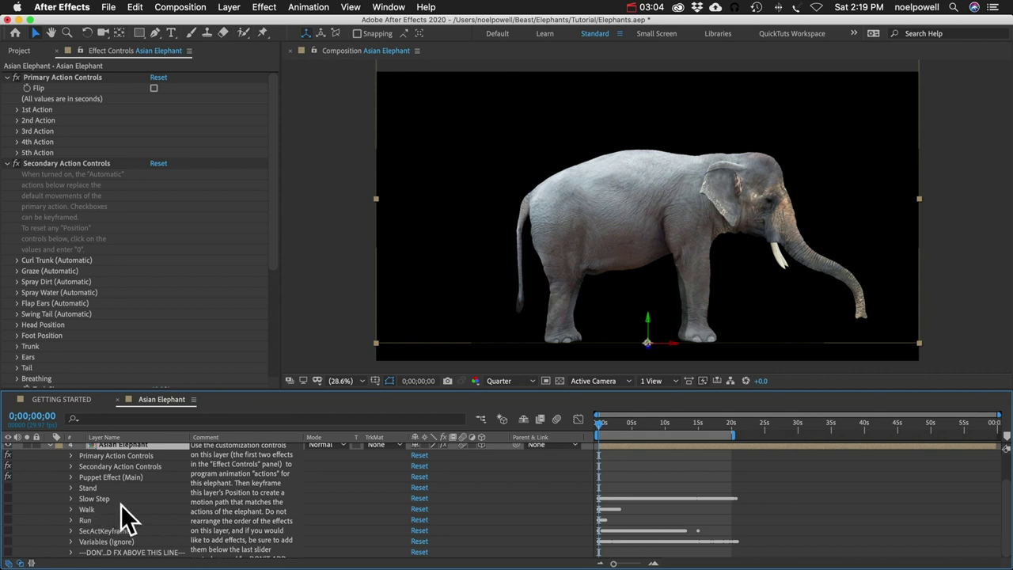
pyautogui.click(126, 445)
pyautogui.press('u')
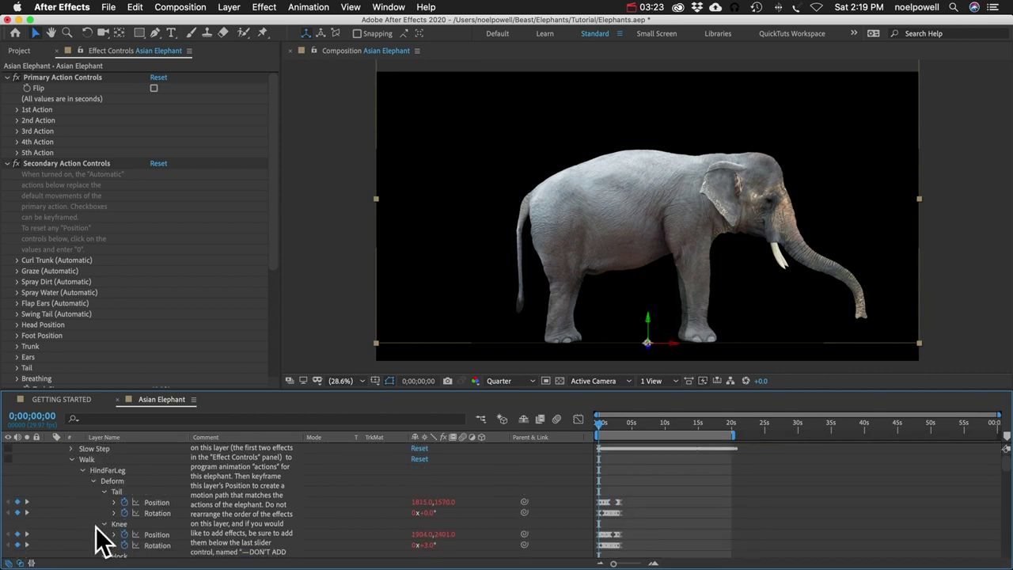
pyautogui.scroll(-1, 190, 511)
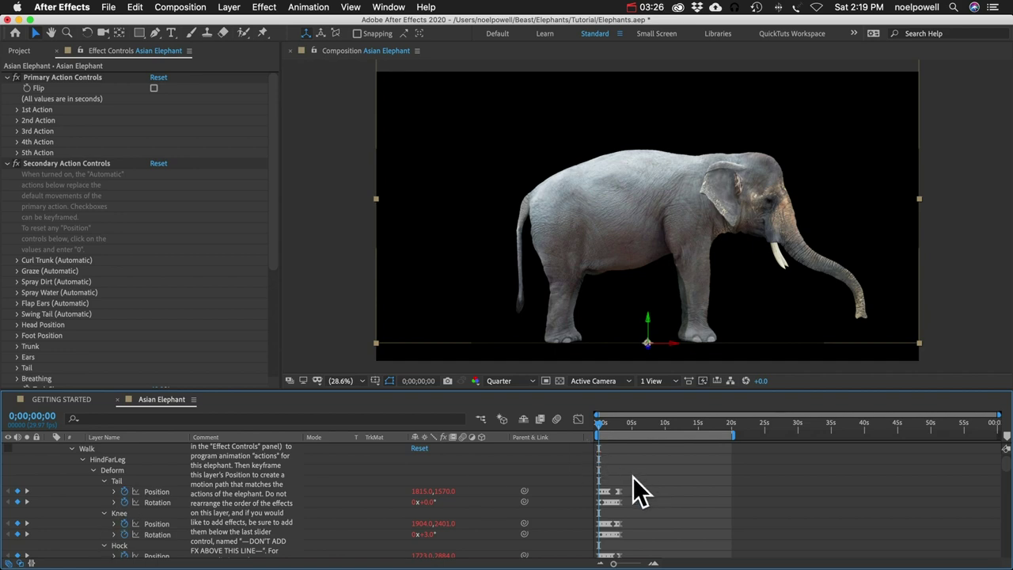
pyautogui.press('=')
pyautogui.press('=')
pyautogui.press('=')
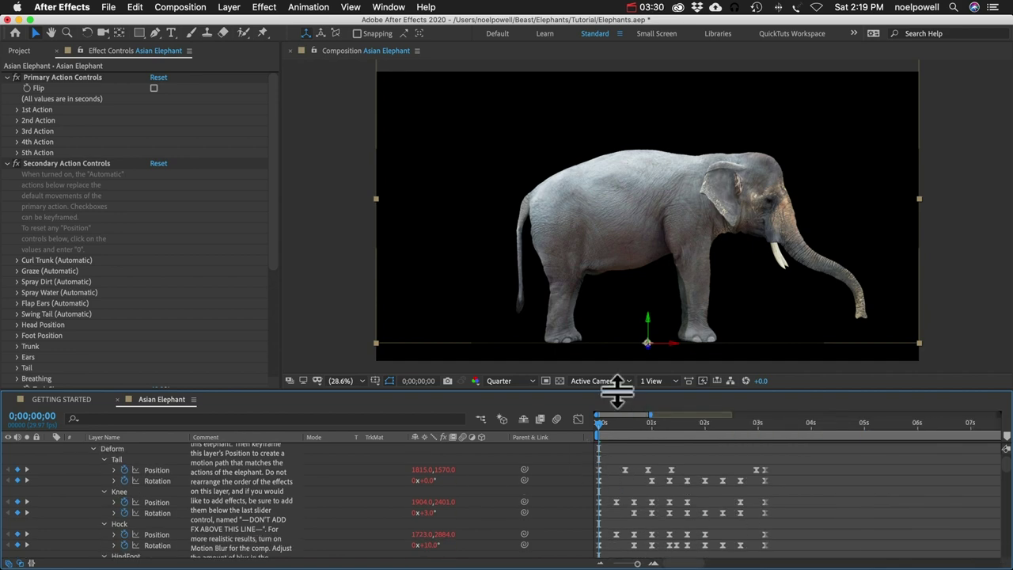
# - Select all Walk keyframes and stretch them to end near 6 seconds instead of 3
pyautogui.moveTo(618, 388); pyautogui.dragTo(603, 149)
pyautogui.moveTo(796, 226); pyautogui.dragTo(595, 401)
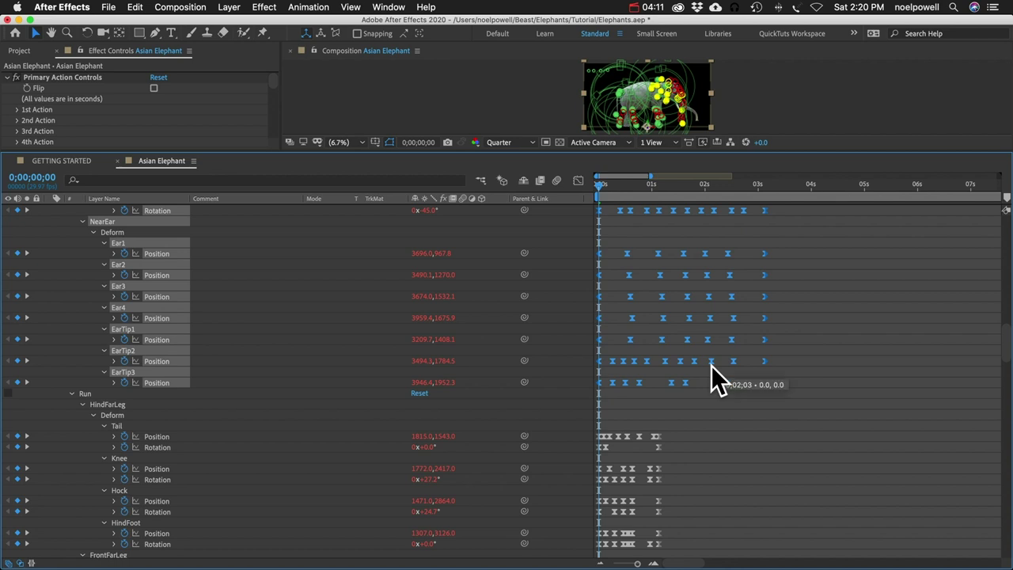
pyautogui.moveTo(765, 364)
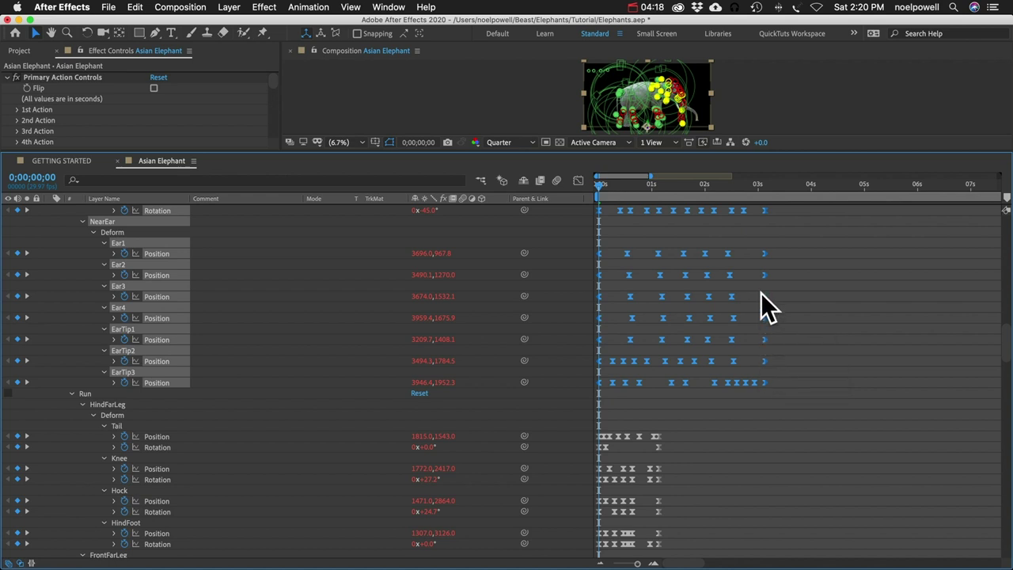
pyautogui.moveTo(764, 296); pyautogui.dragTo(676, 304)
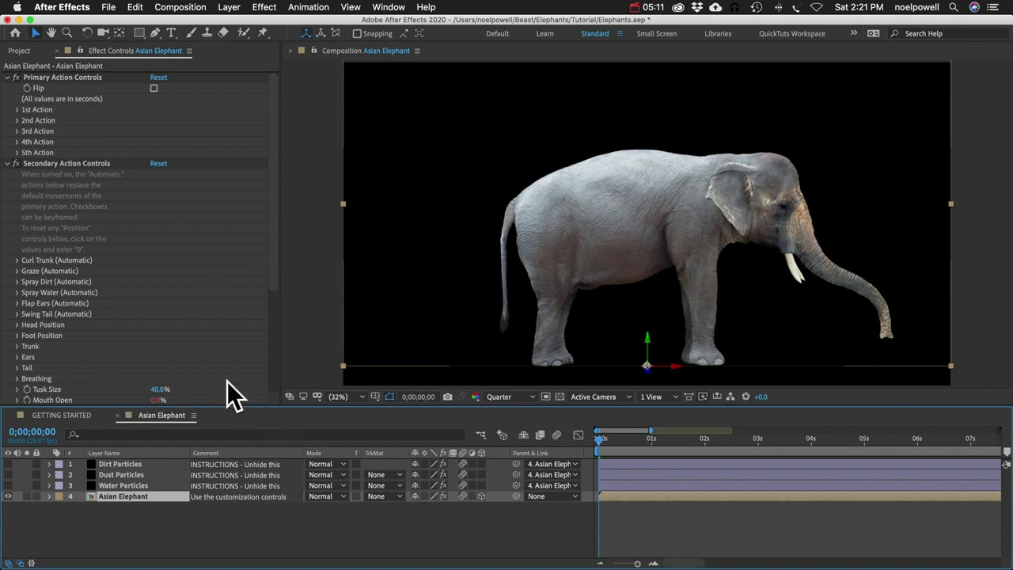
# - List the elephant's effects and expand Puppet Effect (Main) to show its pin groups and pins
pyautogui.scroll(-4, 64, 330)
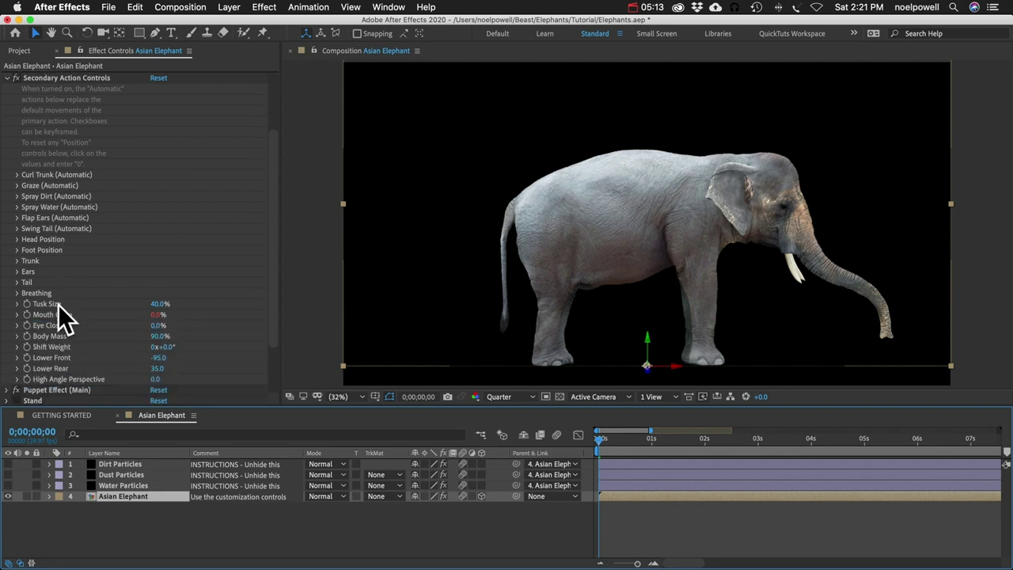
pyautogui.moveTo(174, 408); pyautogui.dragTo(192, 282)
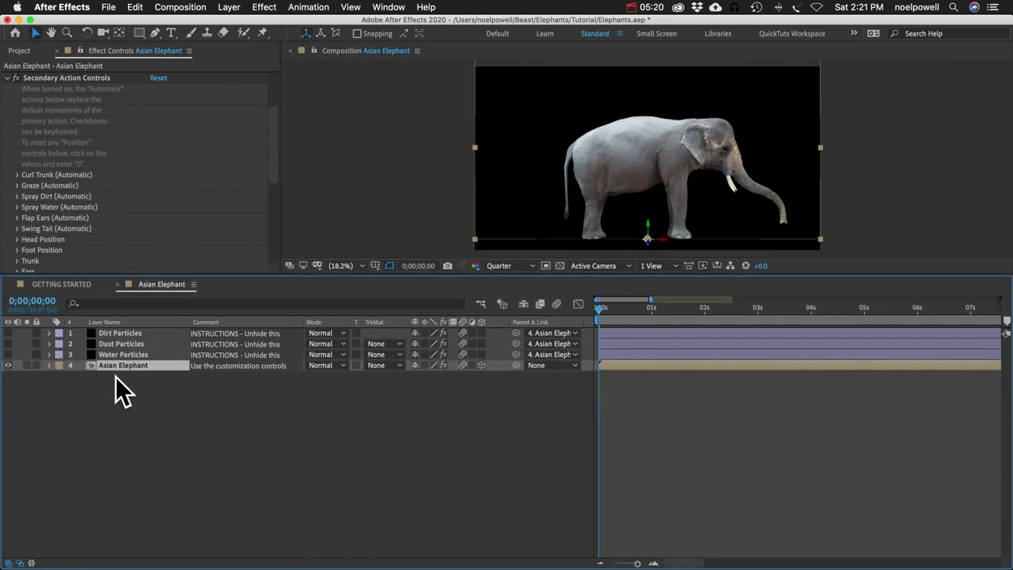
pyautogui.press('e')
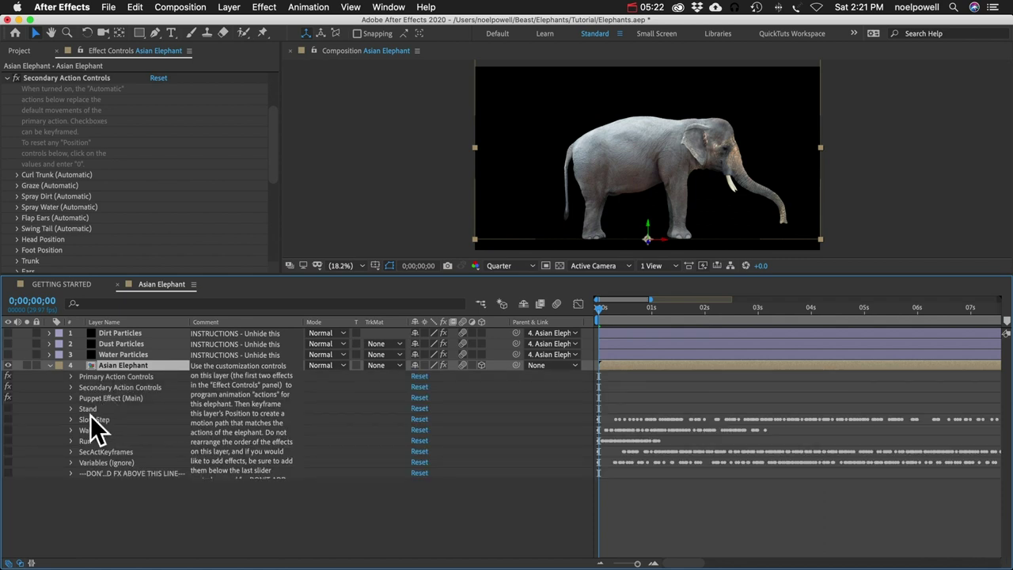
pyautogui.click(87, 443)
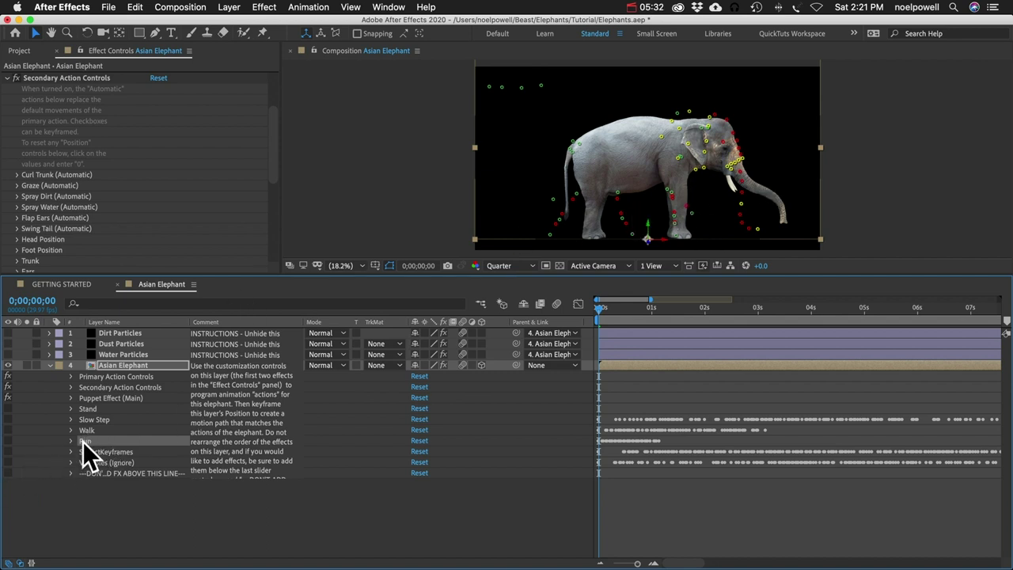
pyautogui.click(104, 397)
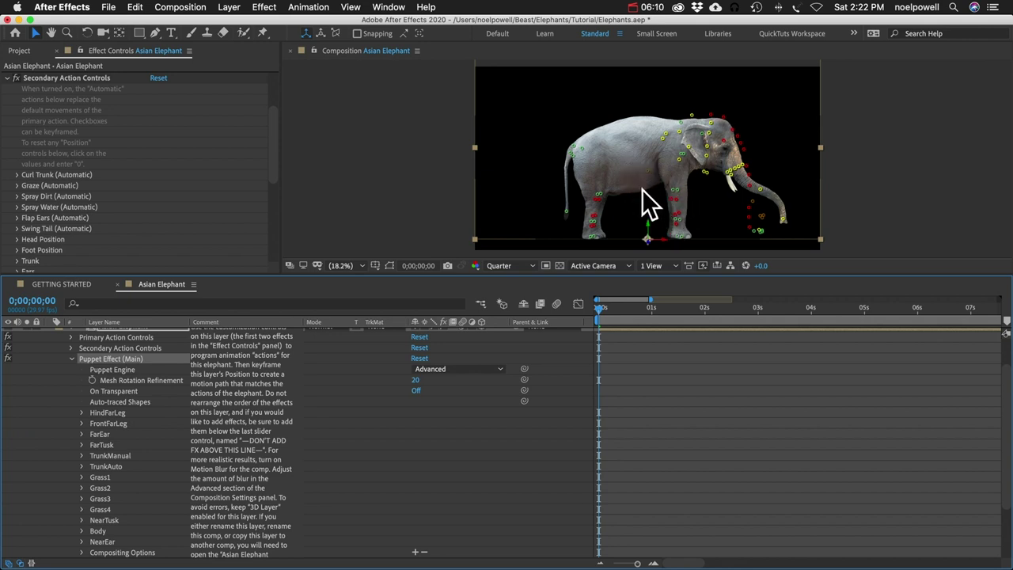
pyautogui.click(111, 412)
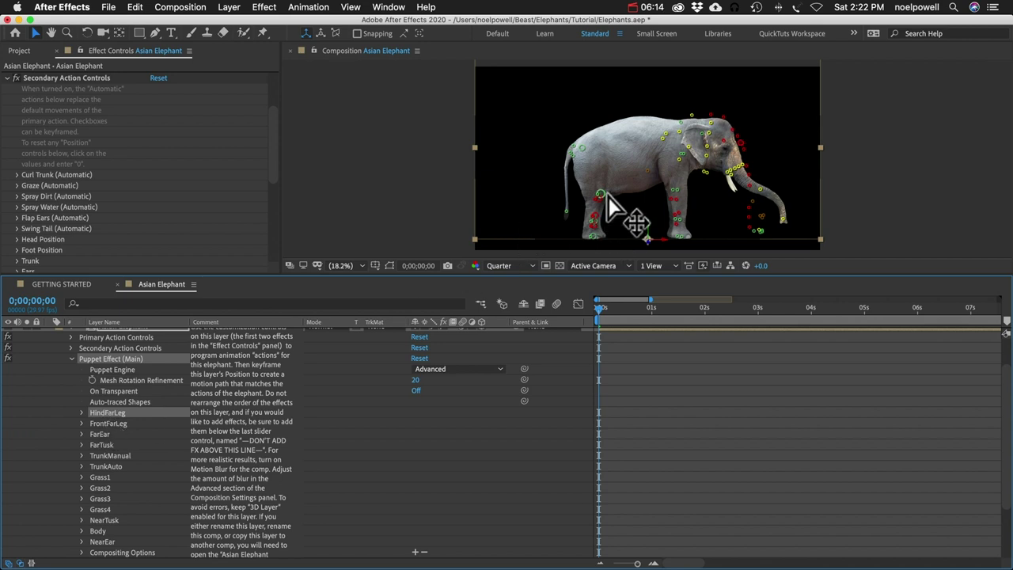
# - Select the FrontFarLeg Shoulder through Foot Deform pins and shift them all left
pyautogui.click(108, 423)
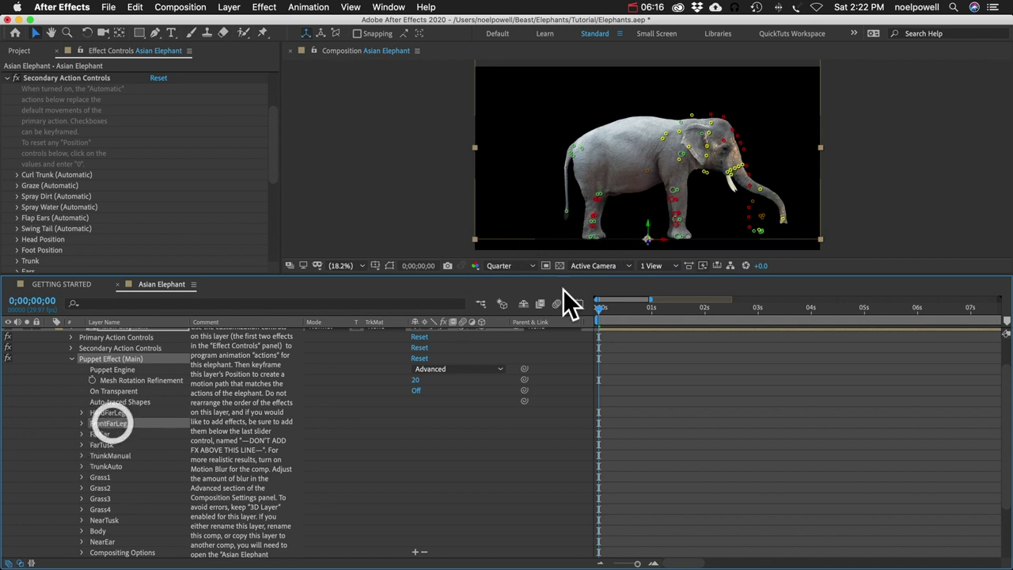
pyautogui.click(82, 424)
pyautogui.click(93, 457)
pyautogui.click(127, 467)
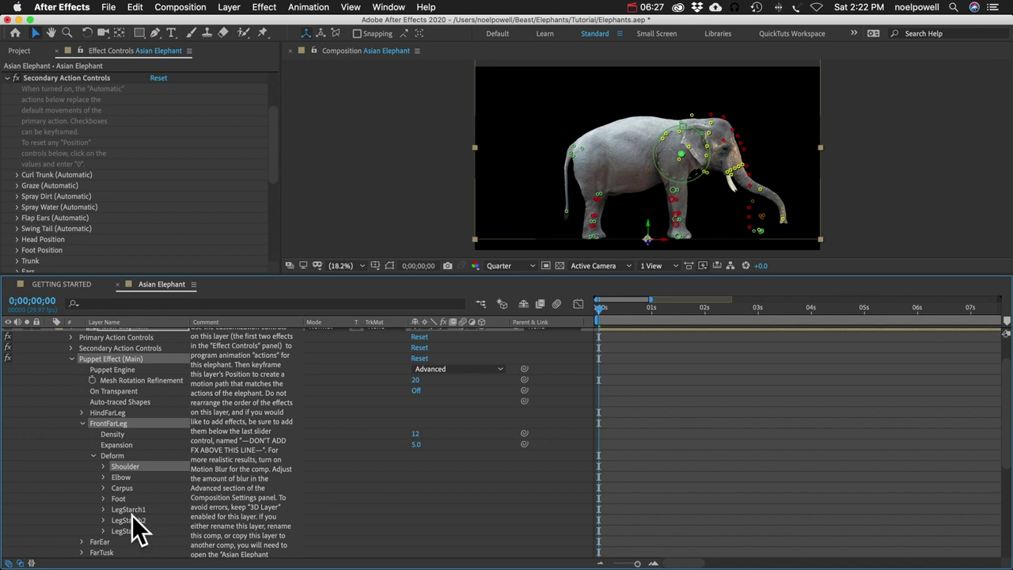
pyautogui.keyDown('shift'); pyautogui.click(119, 499); pyautogui.keyUp('shift')
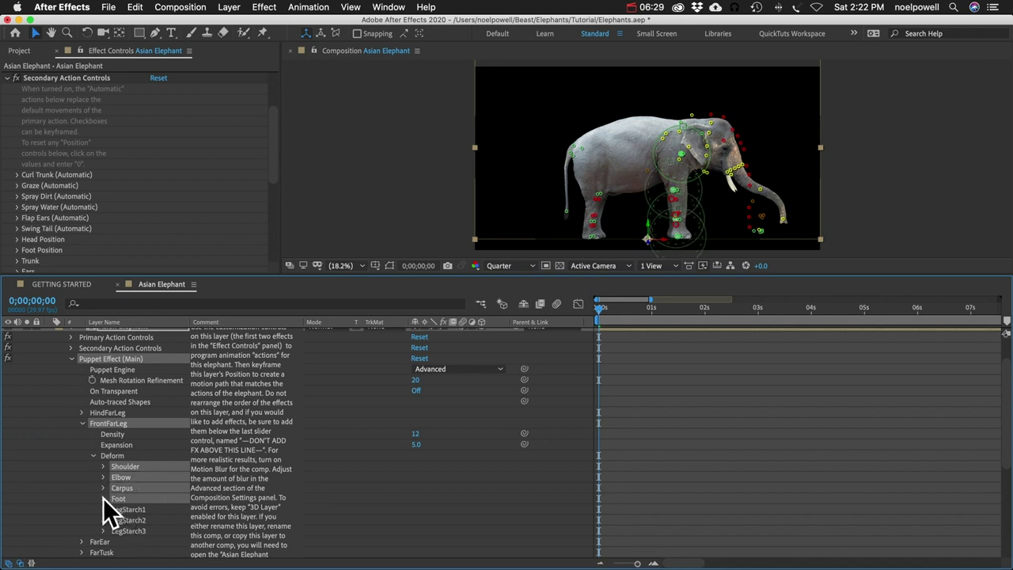
pyautogui.click(103, 498)
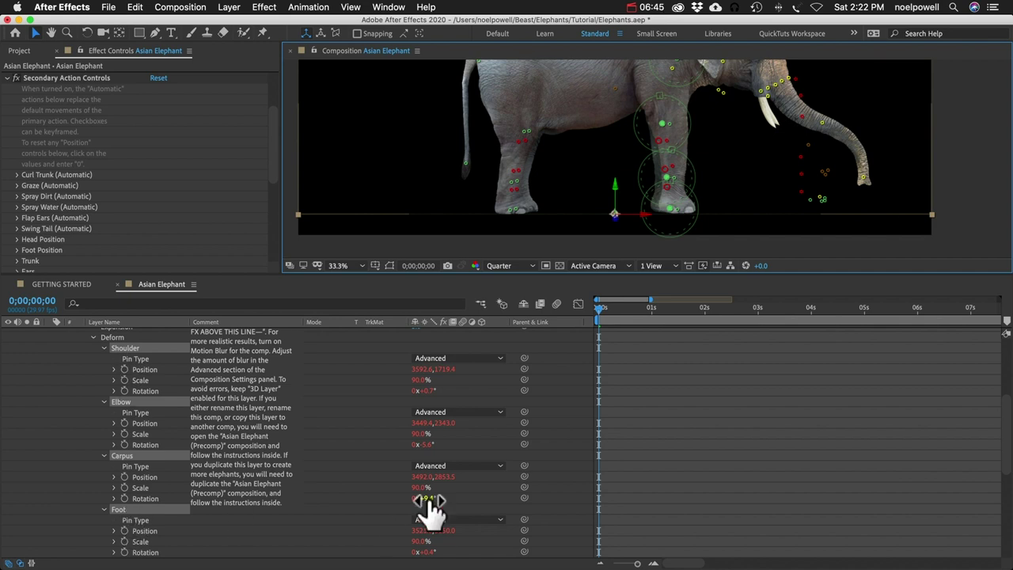
pyautogui.moveTo(421, 482); pyautogui.dragTo(324, 484)
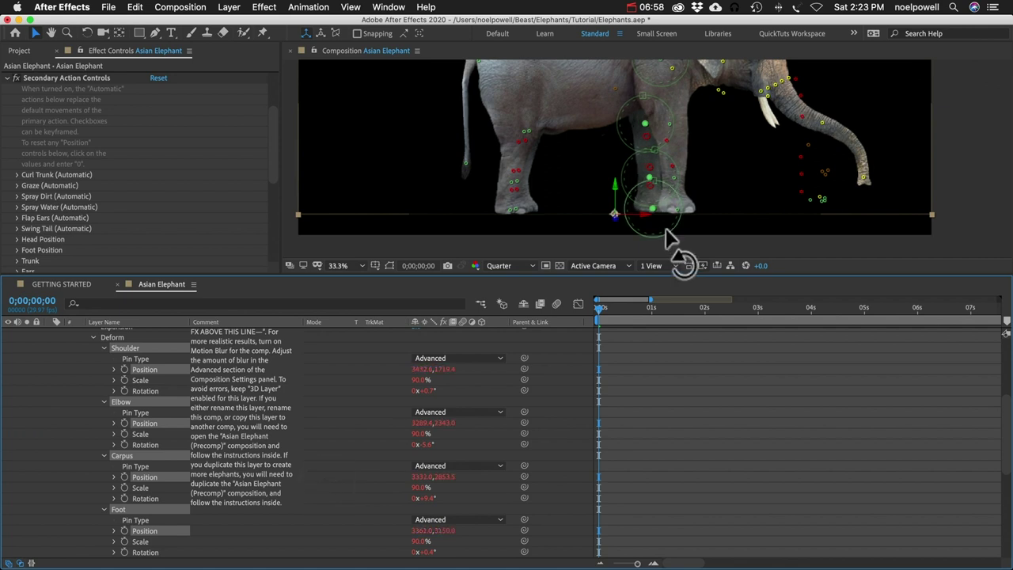
# - Raise the Carpus pin and move the upper leg pin right in the viewer
pyautogui.click(652, 210)
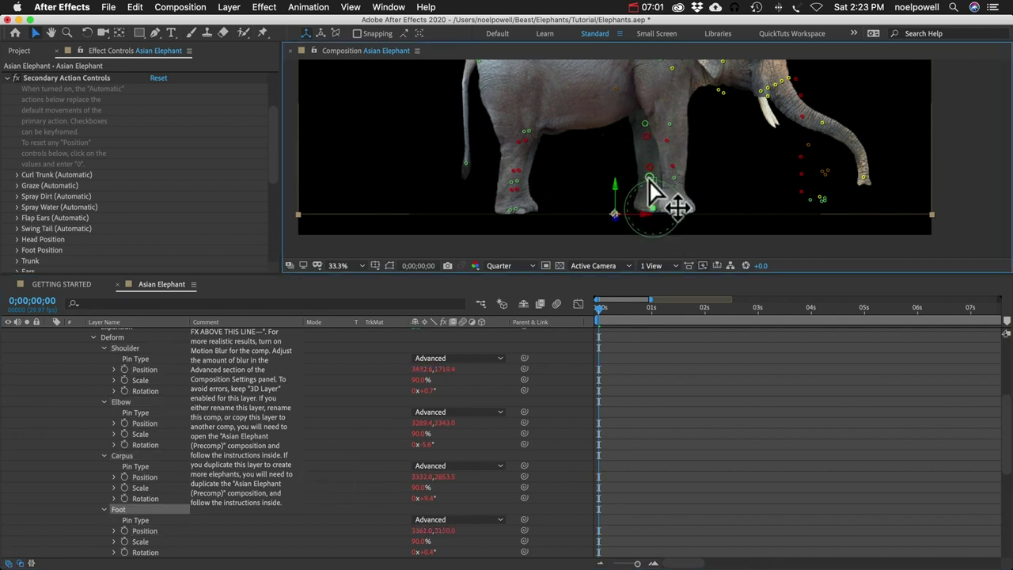
pyautogui.click(650, 179)
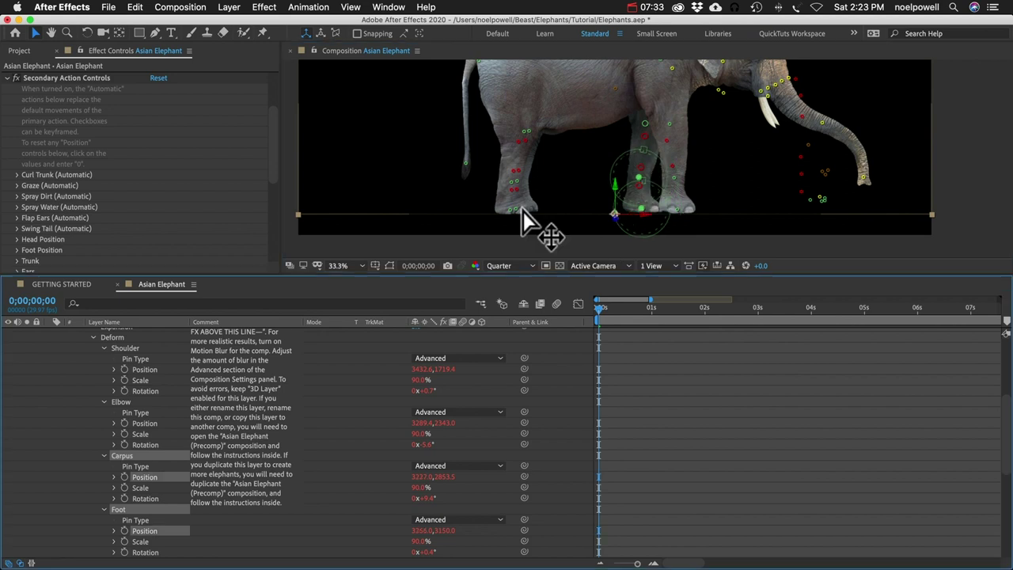
pyautogui.moveTo(518, 213); pyautogui.dragTo(519, 187)
pyautogui.click(530, 135)
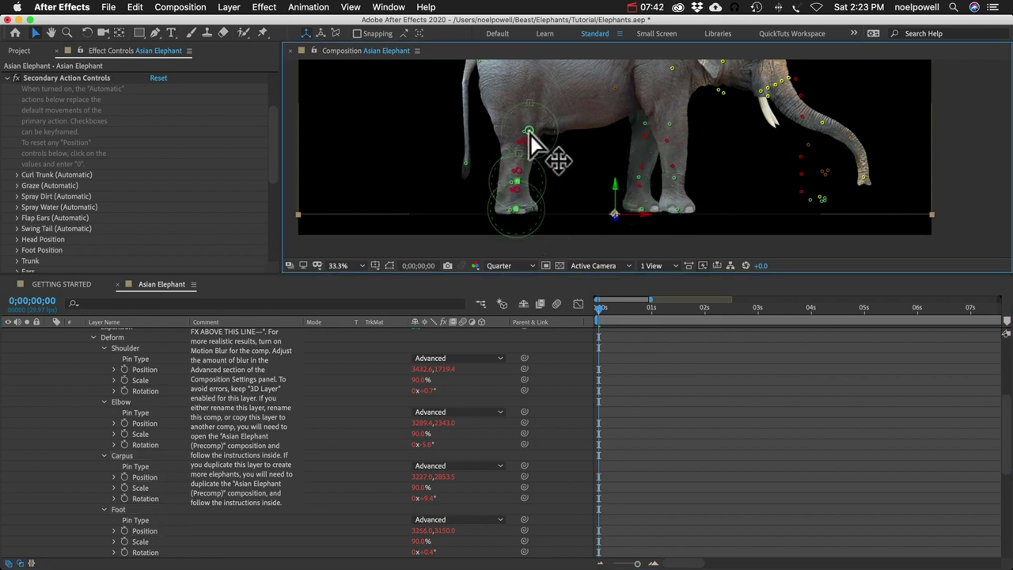
pyautogui.moveTo(530, 134); pyautogui.dragTo(540, 135)
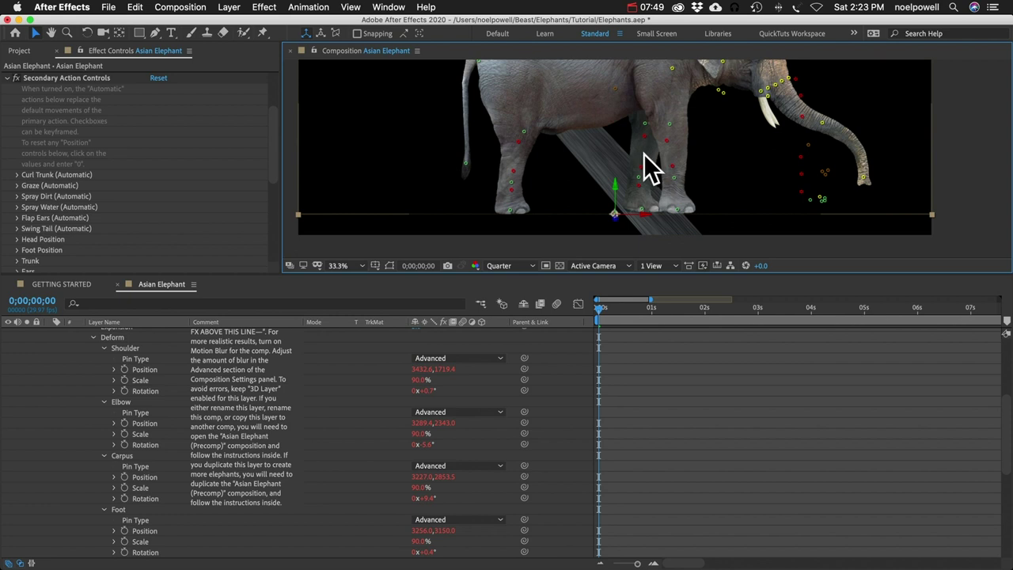
# - Show the HindFarLeg pins, pan toward the hind leg, and open the Asian Elephant (Precomp)
pyautogui.scroll(3, 129, 365)
pyautogui.click(82, 360)
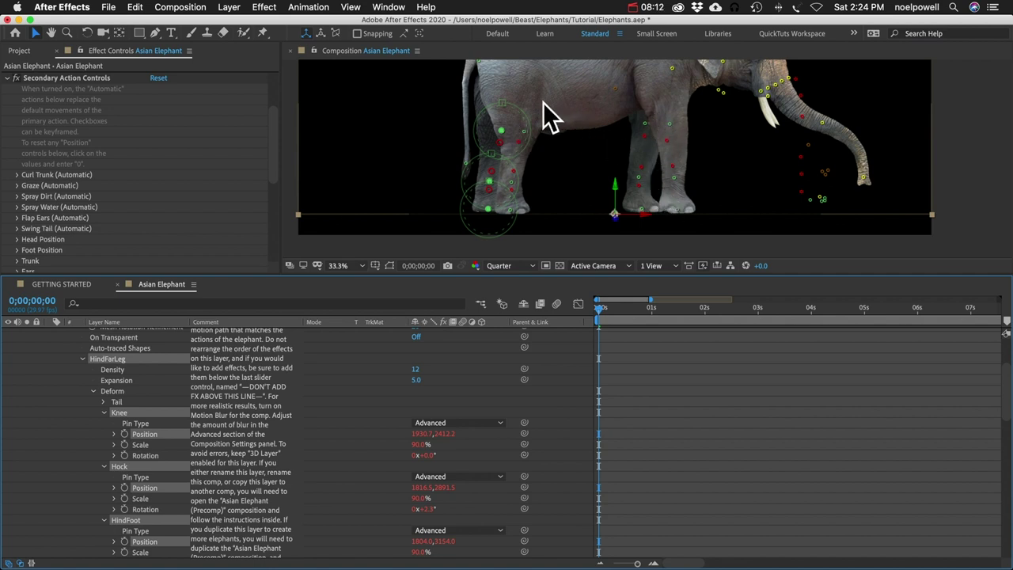
pyautogui.press('h')
pyautogui.moveTo(566, 90); pyautogui.dragTo(578, 127)
pyautogui.press('v')
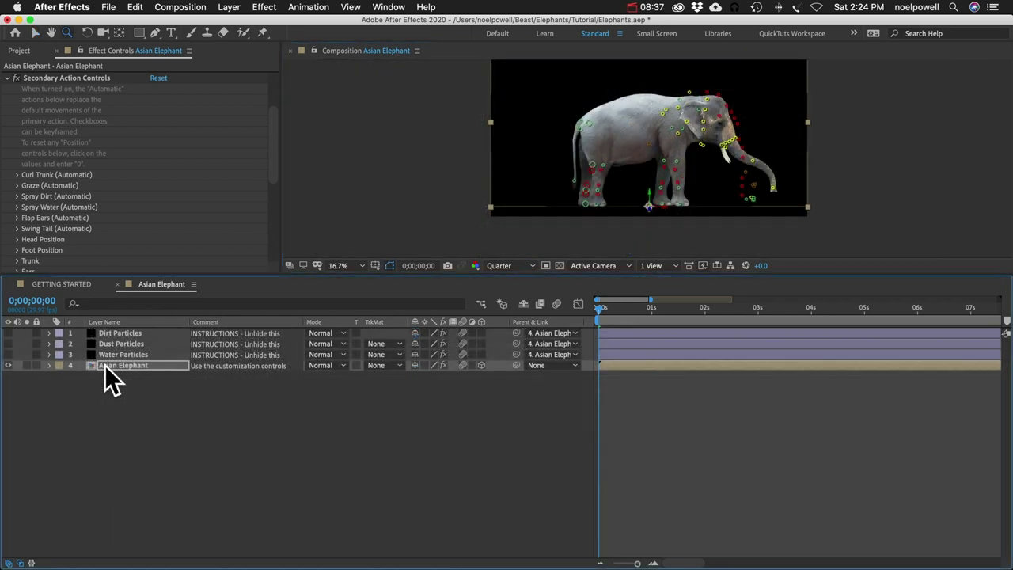
pyautogui.click(104, 365)
pyautogui.doubleClick(105, 365)
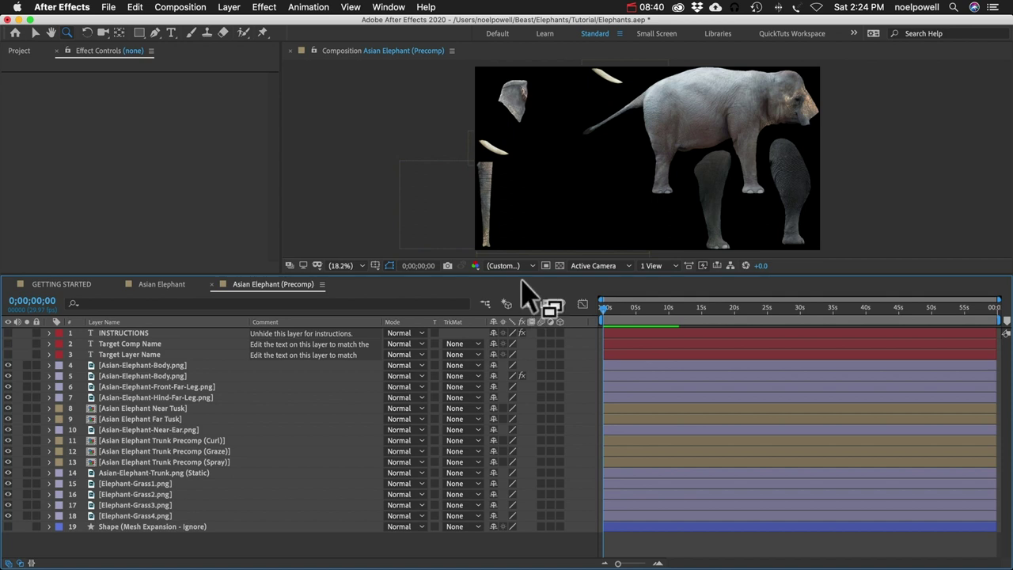
# - Enlarge and pan the precomp viewer, then switch back to the Asian Elephant composition tab
pyautogui.moveTo(522, 276); pyautogui.dragTo(515, 407)
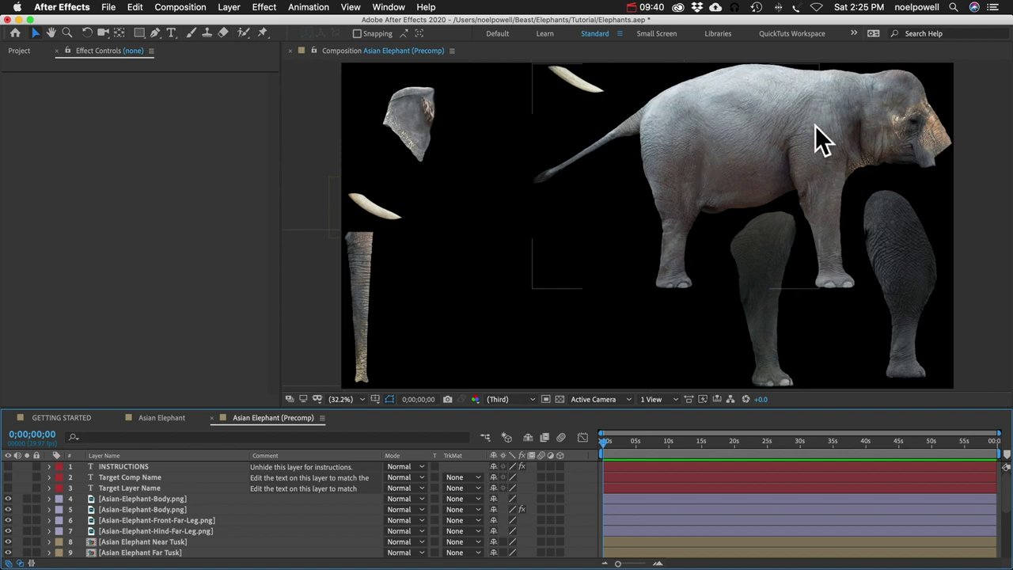
pyautogui.press('h')
pyautogui.moveTo(773, 109); pyautogui.dragTo(765, 158)
pyautogui.press('v')
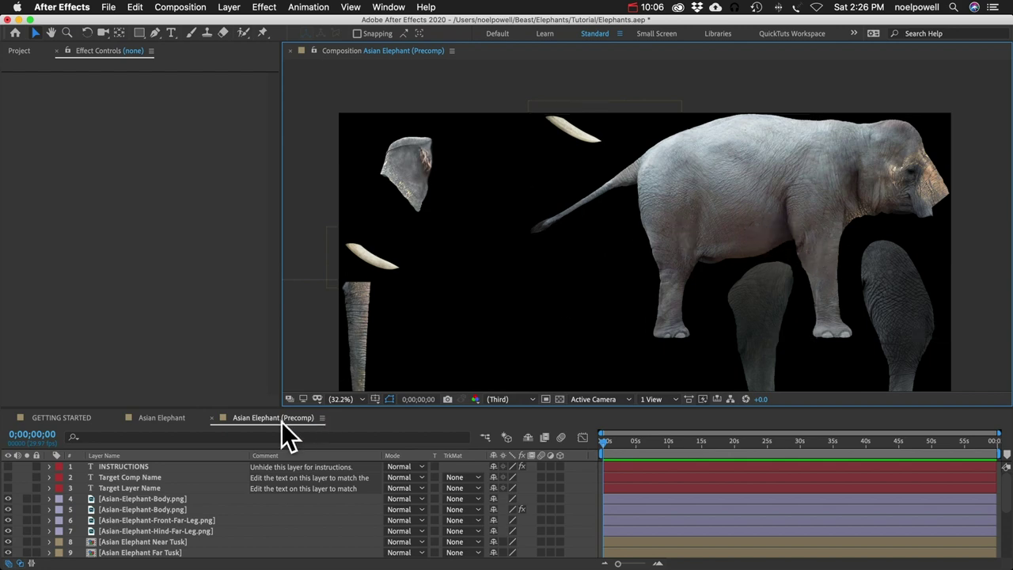
pyautogui.click(168, 417)
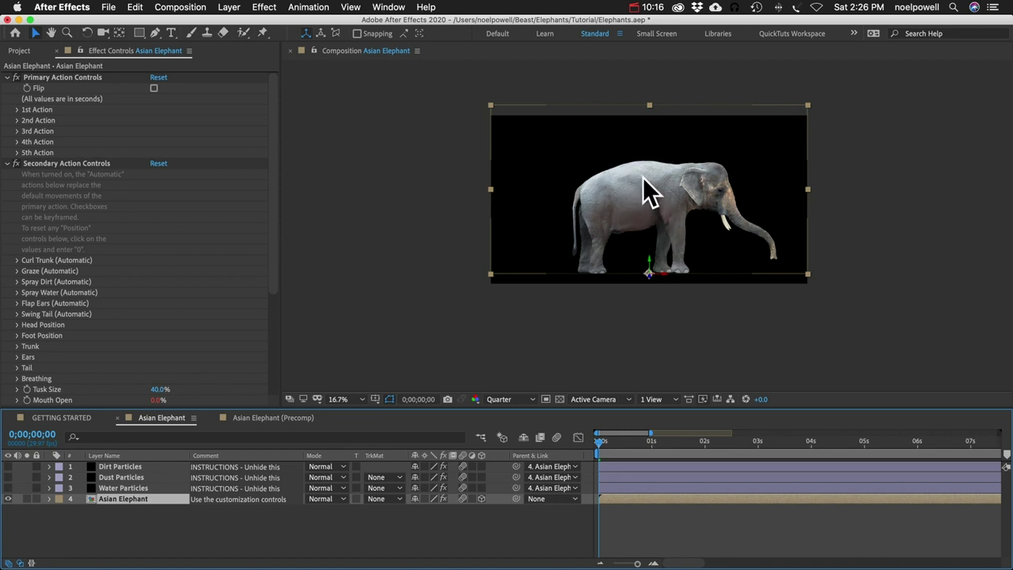
pyautogui.click(255, 419)
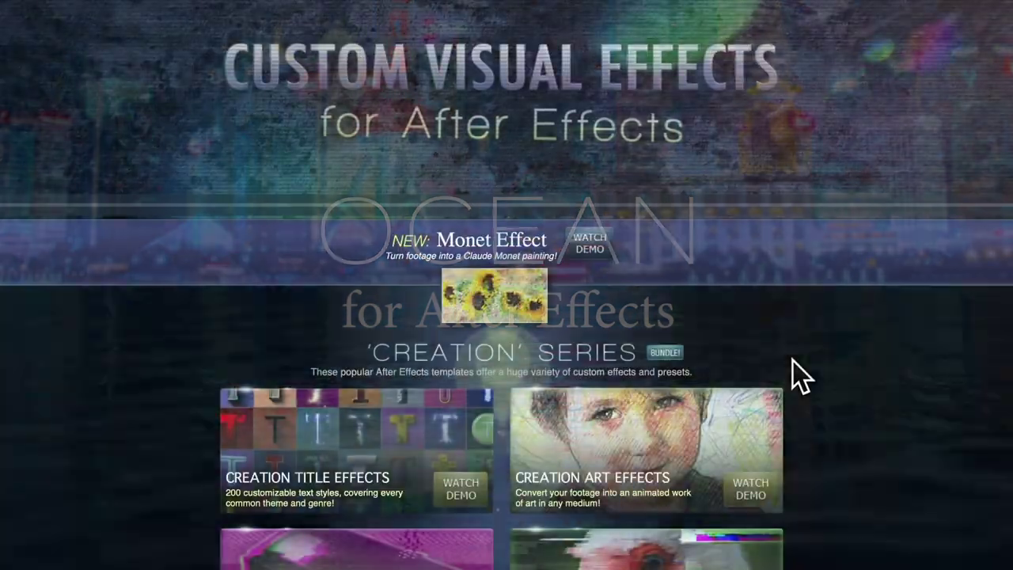
# - Scroll down to the promo page for custom After Effects visual effects templates
pyautogui.scroll(-4, 859, 459)
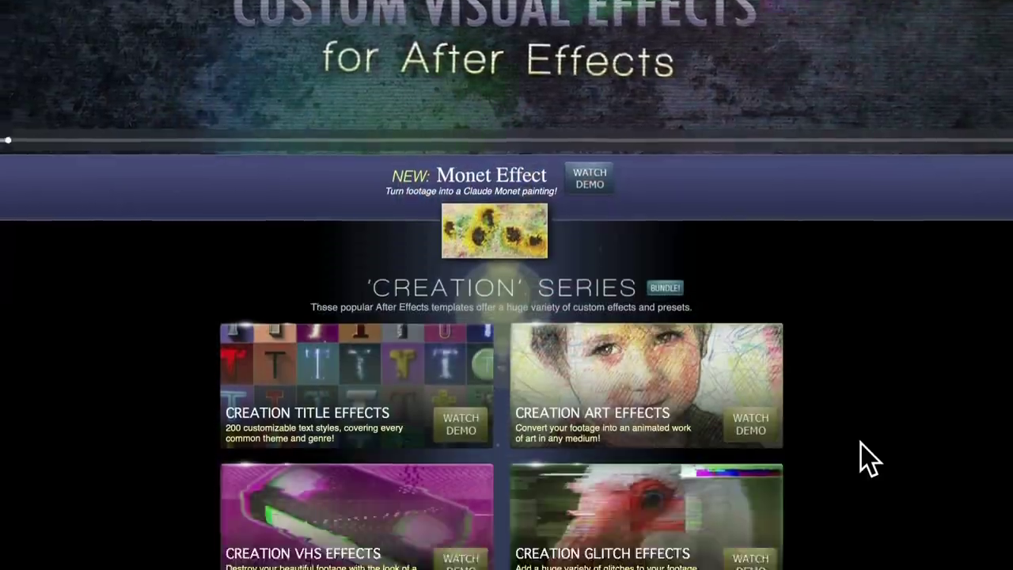